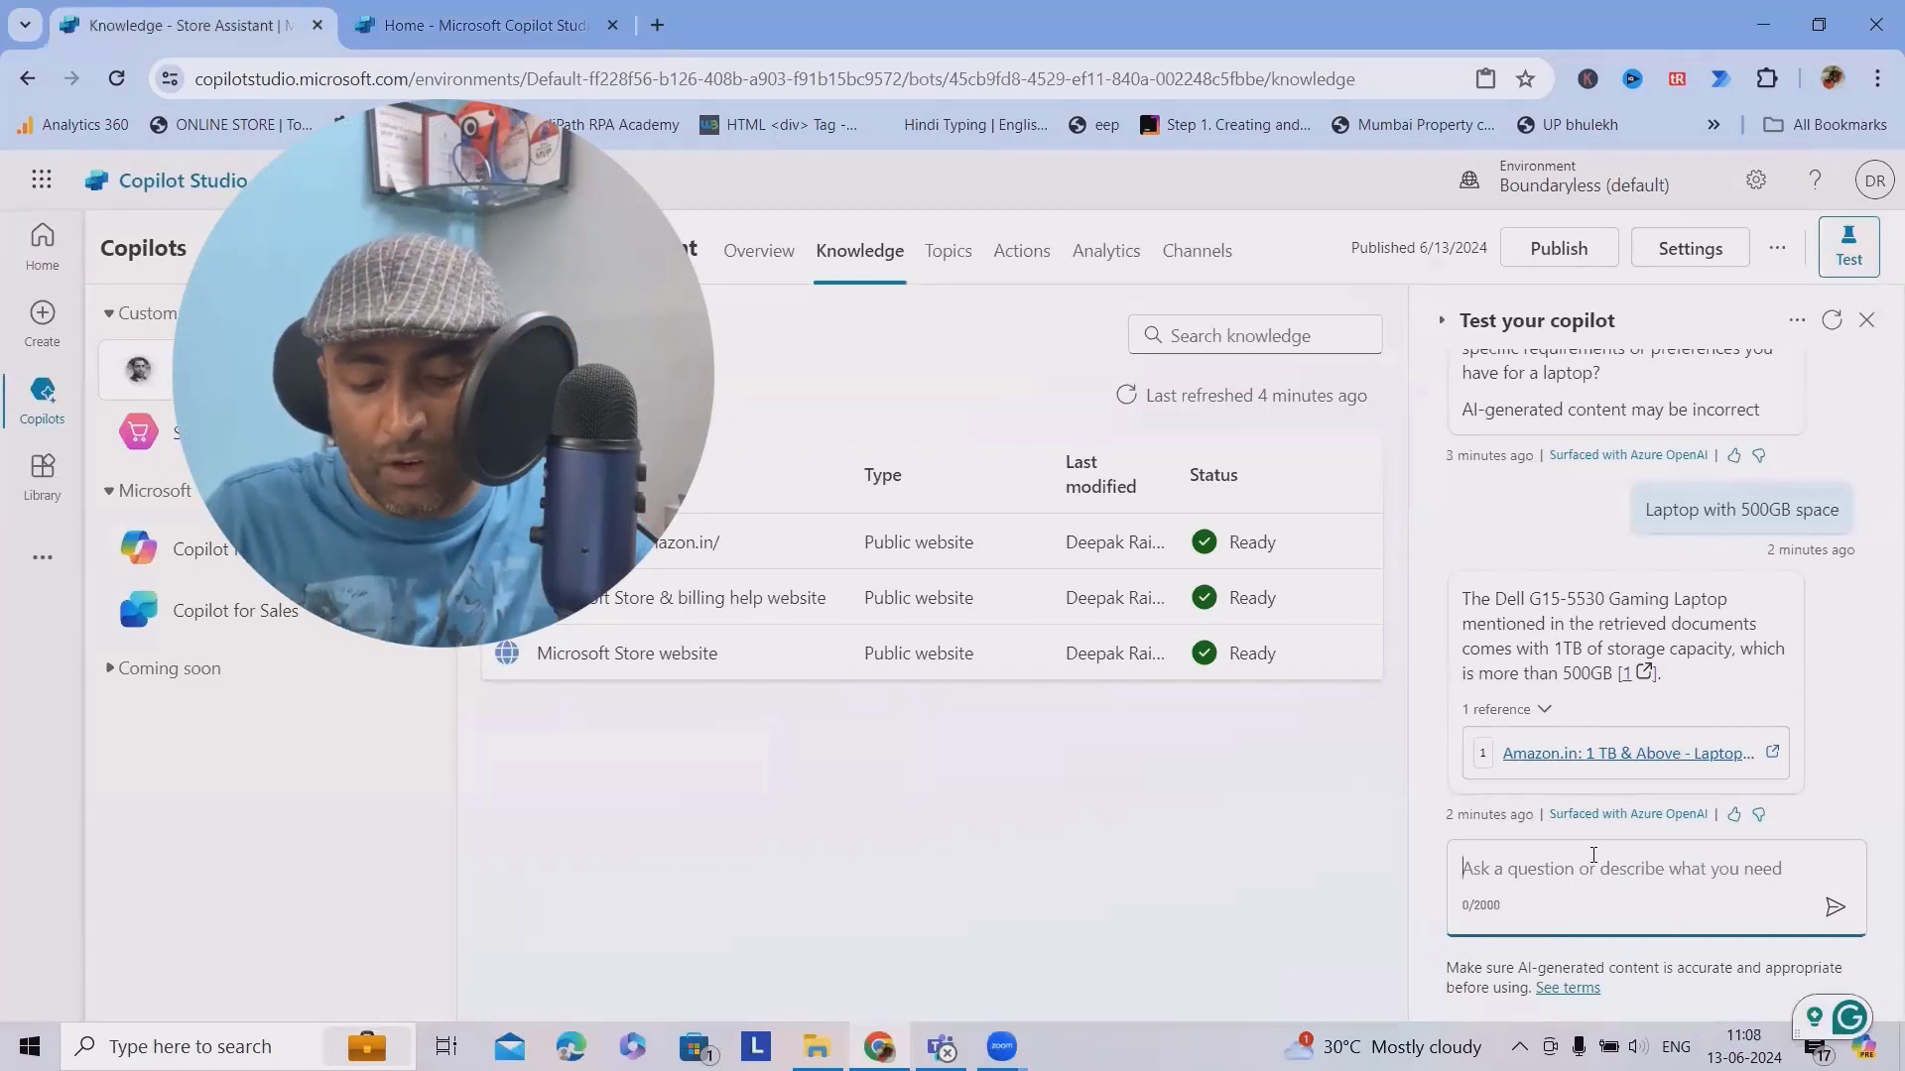
text(Lsptop with Space 500gb a)
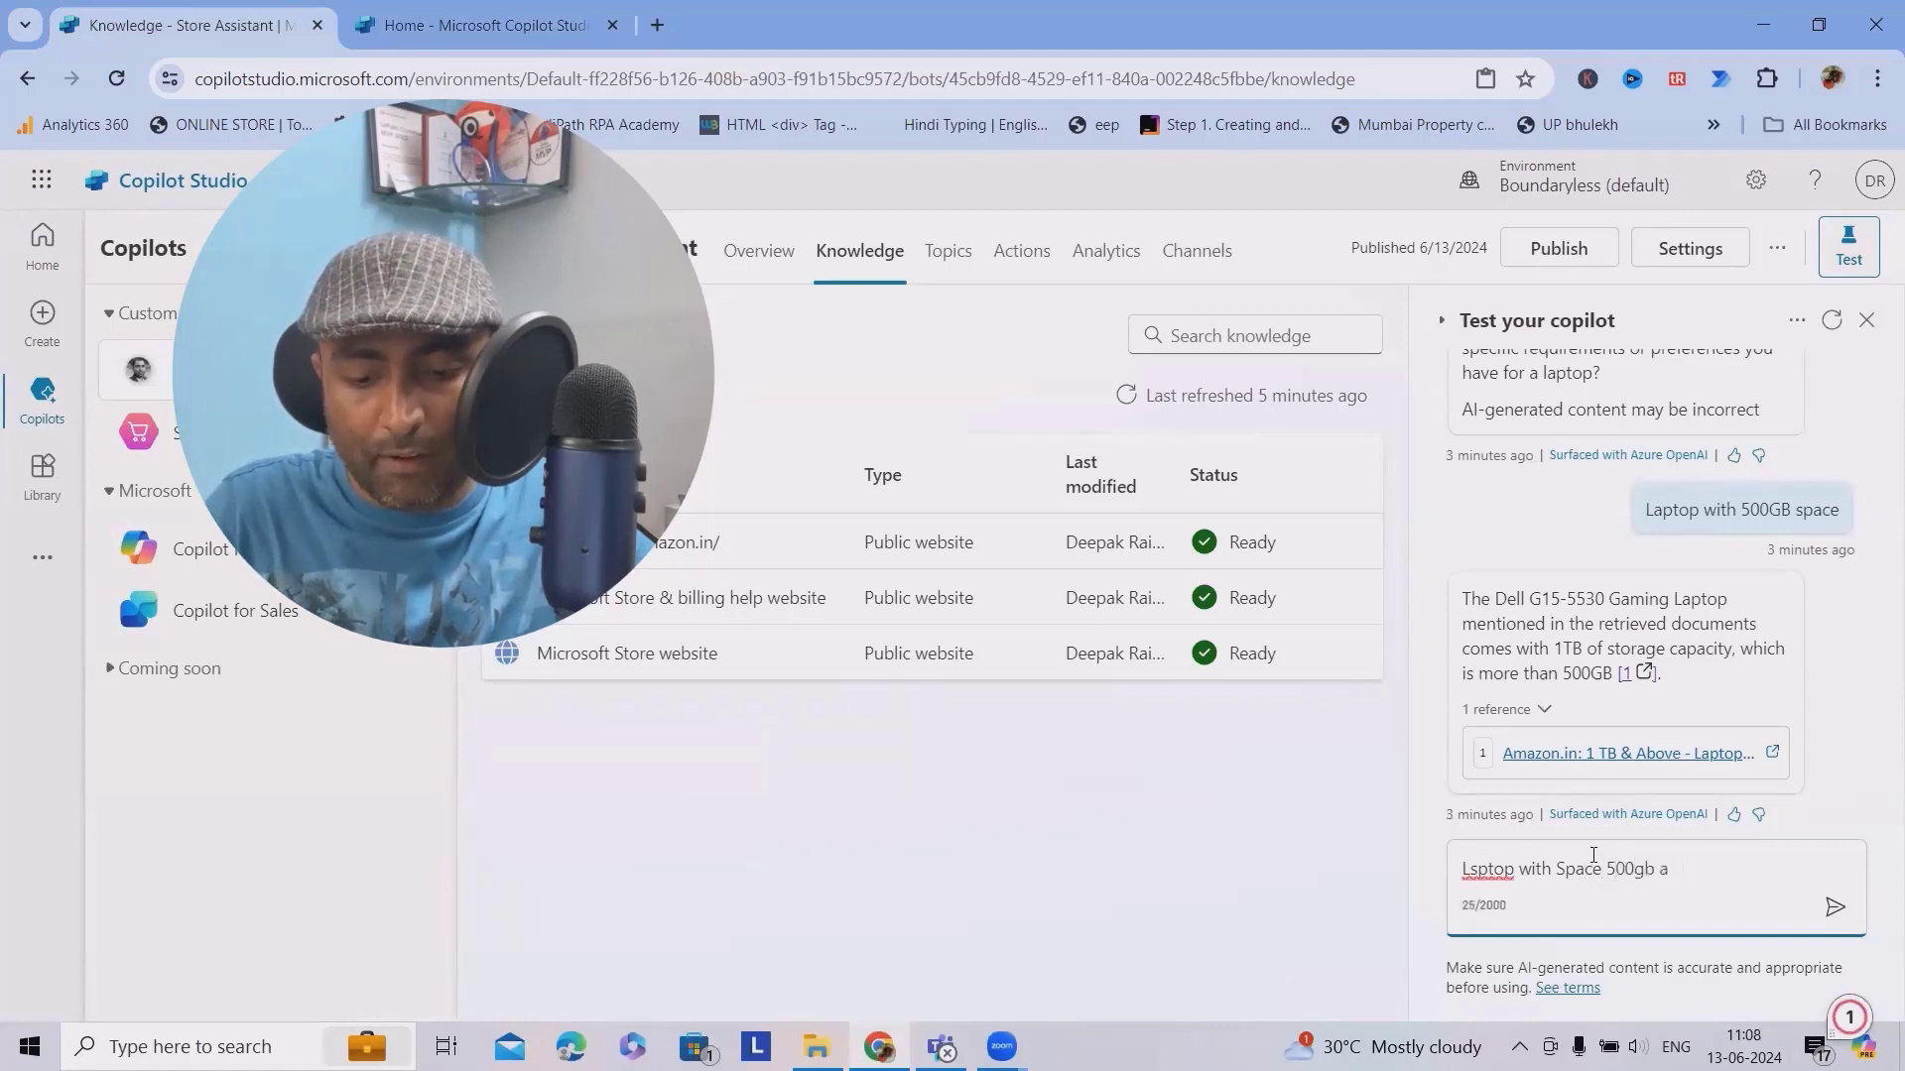
text(bdnd ram 8gb)
Ask the test copilot for a 500GB storage, 8GB RAM laptop and view its Amazon.in reference in a new tab
key(Return)
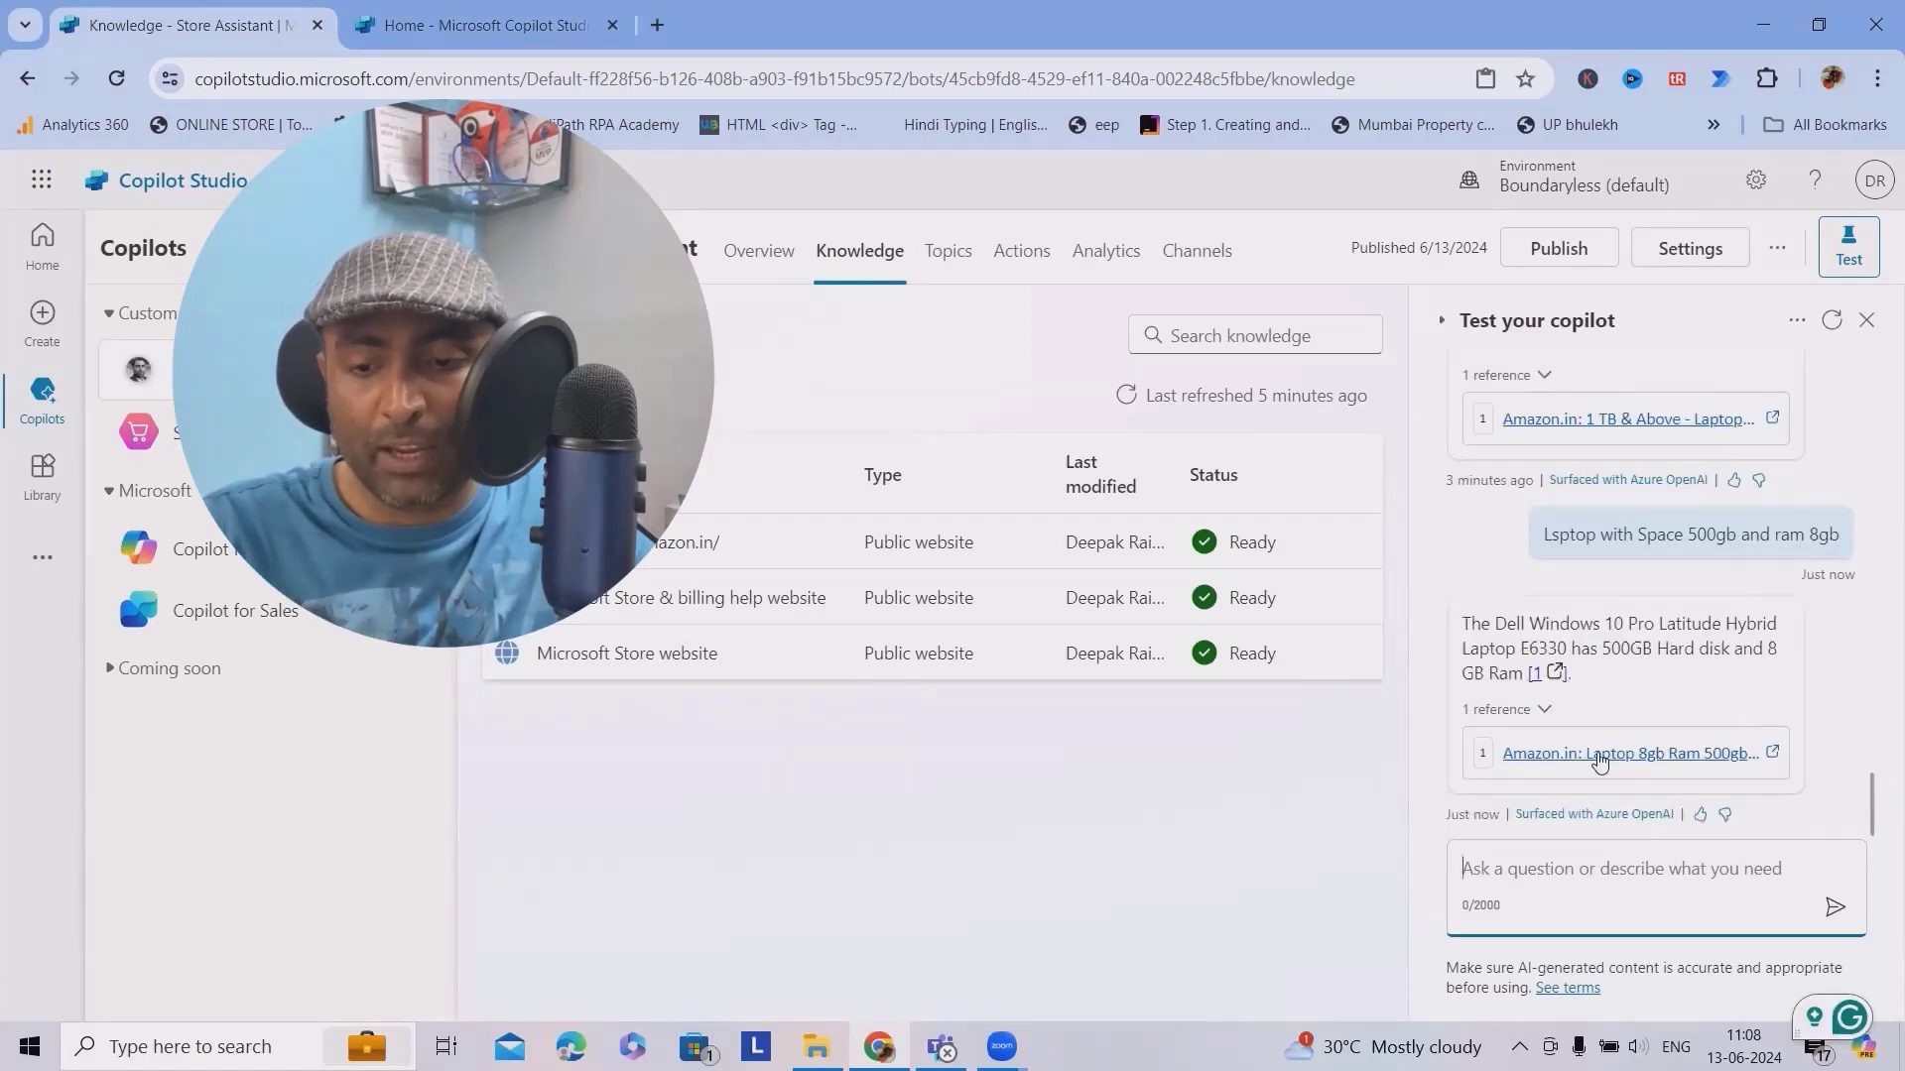
right_click(1598, 763)
click(1380, 429)
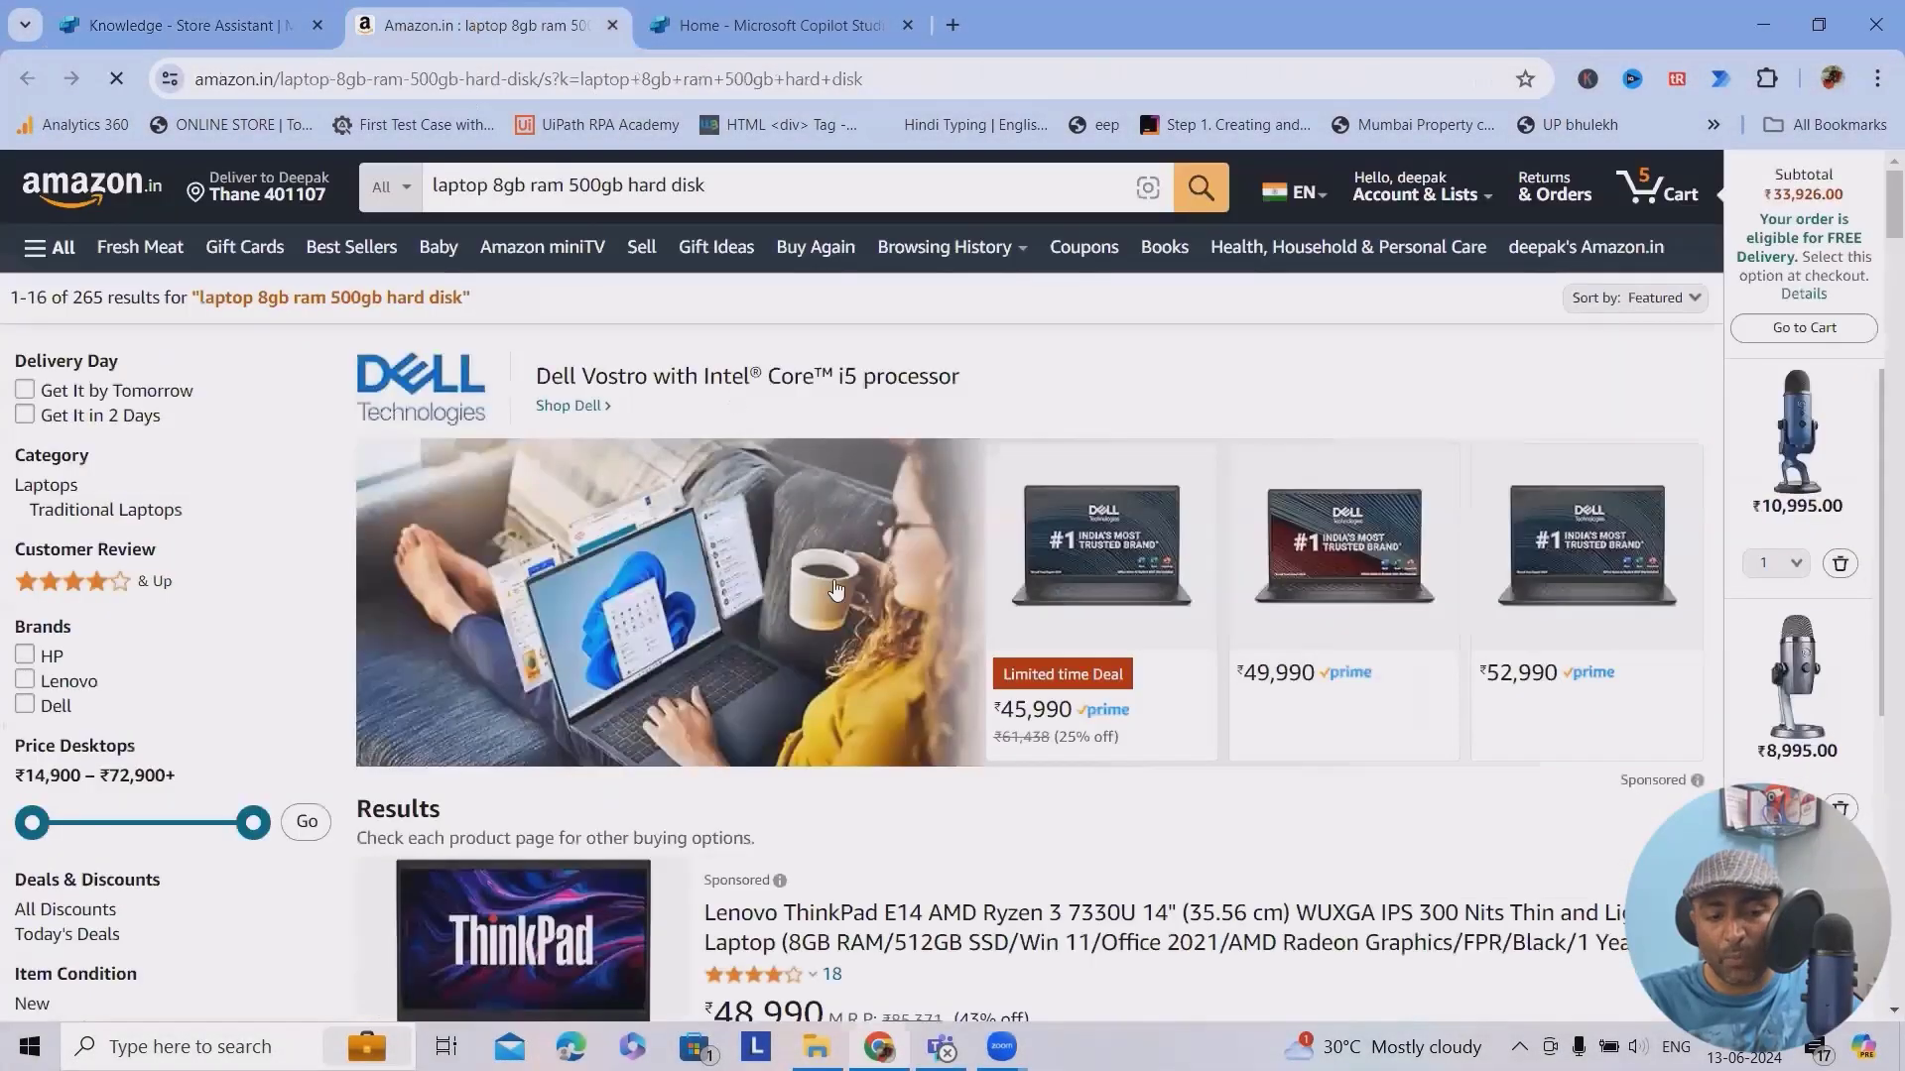
scroll(833, 595, down, 3)
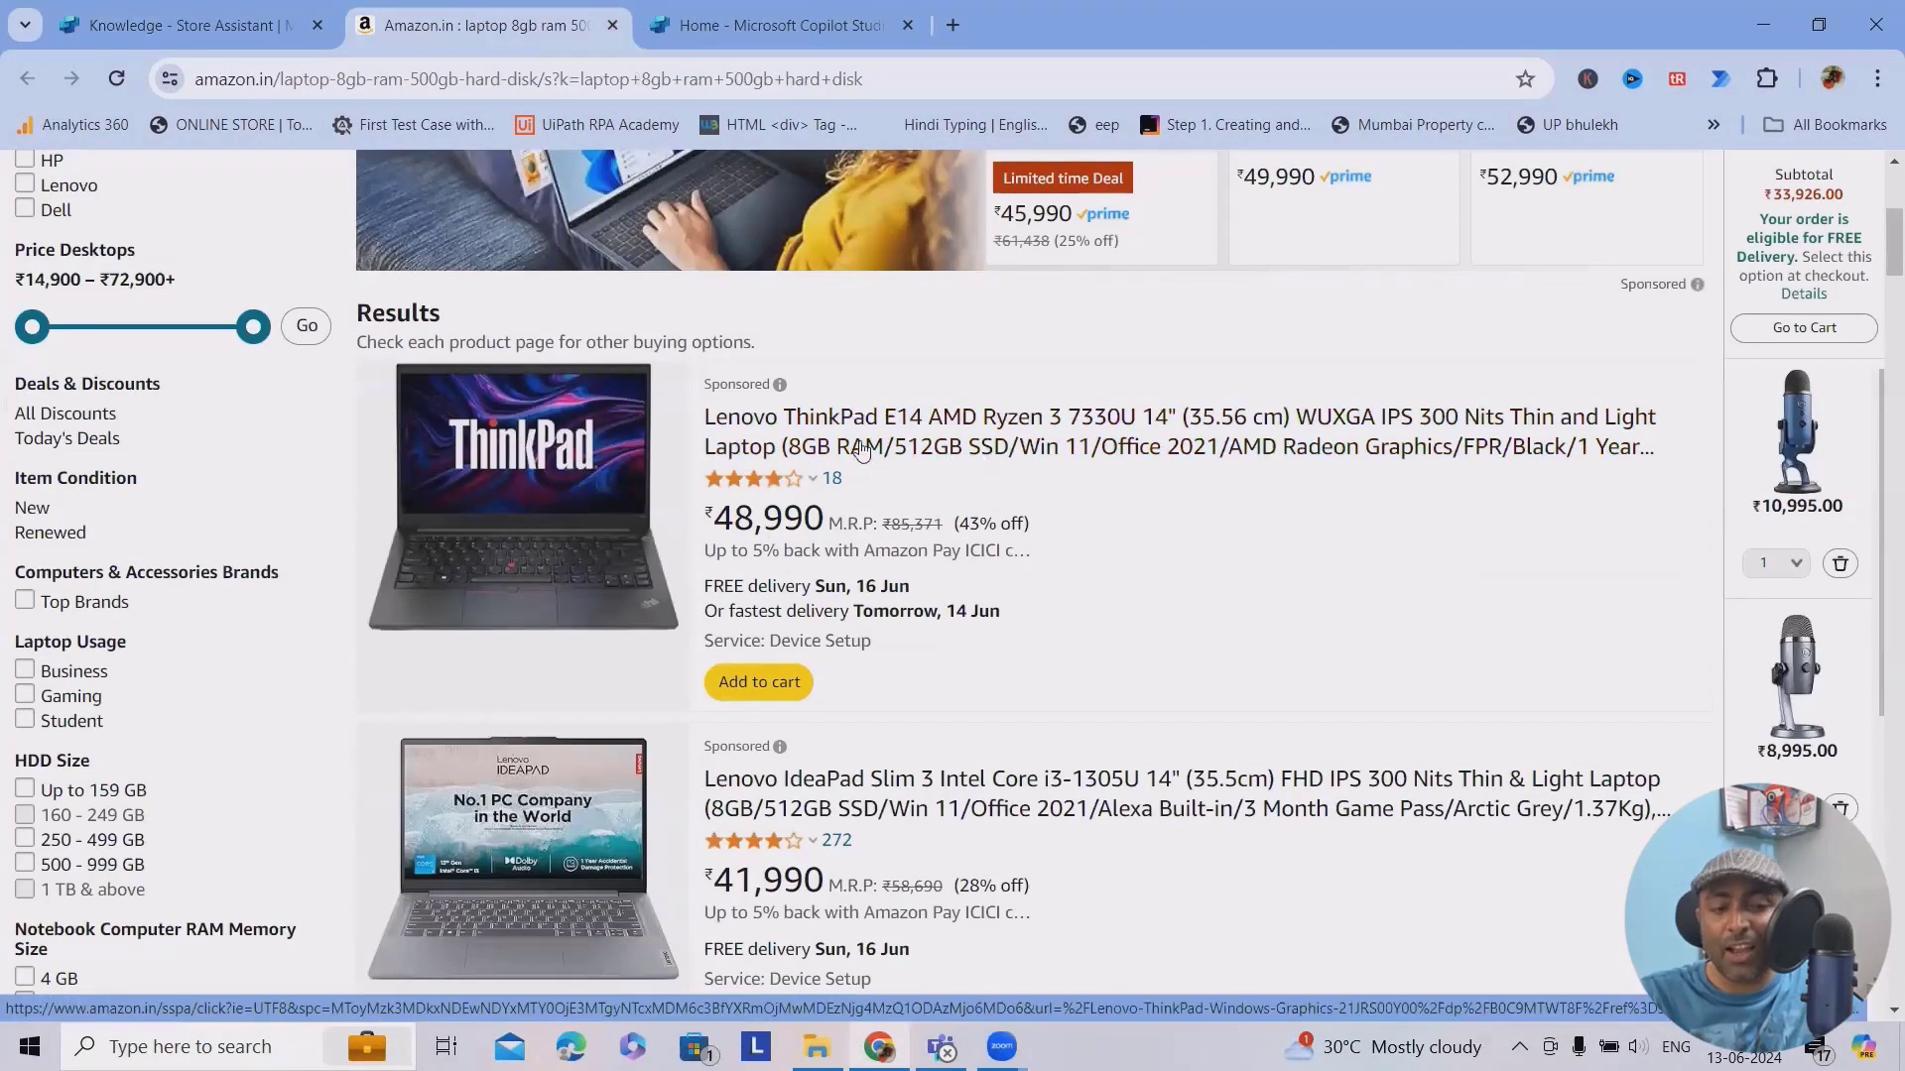
scroll(762, 476, down, 2)
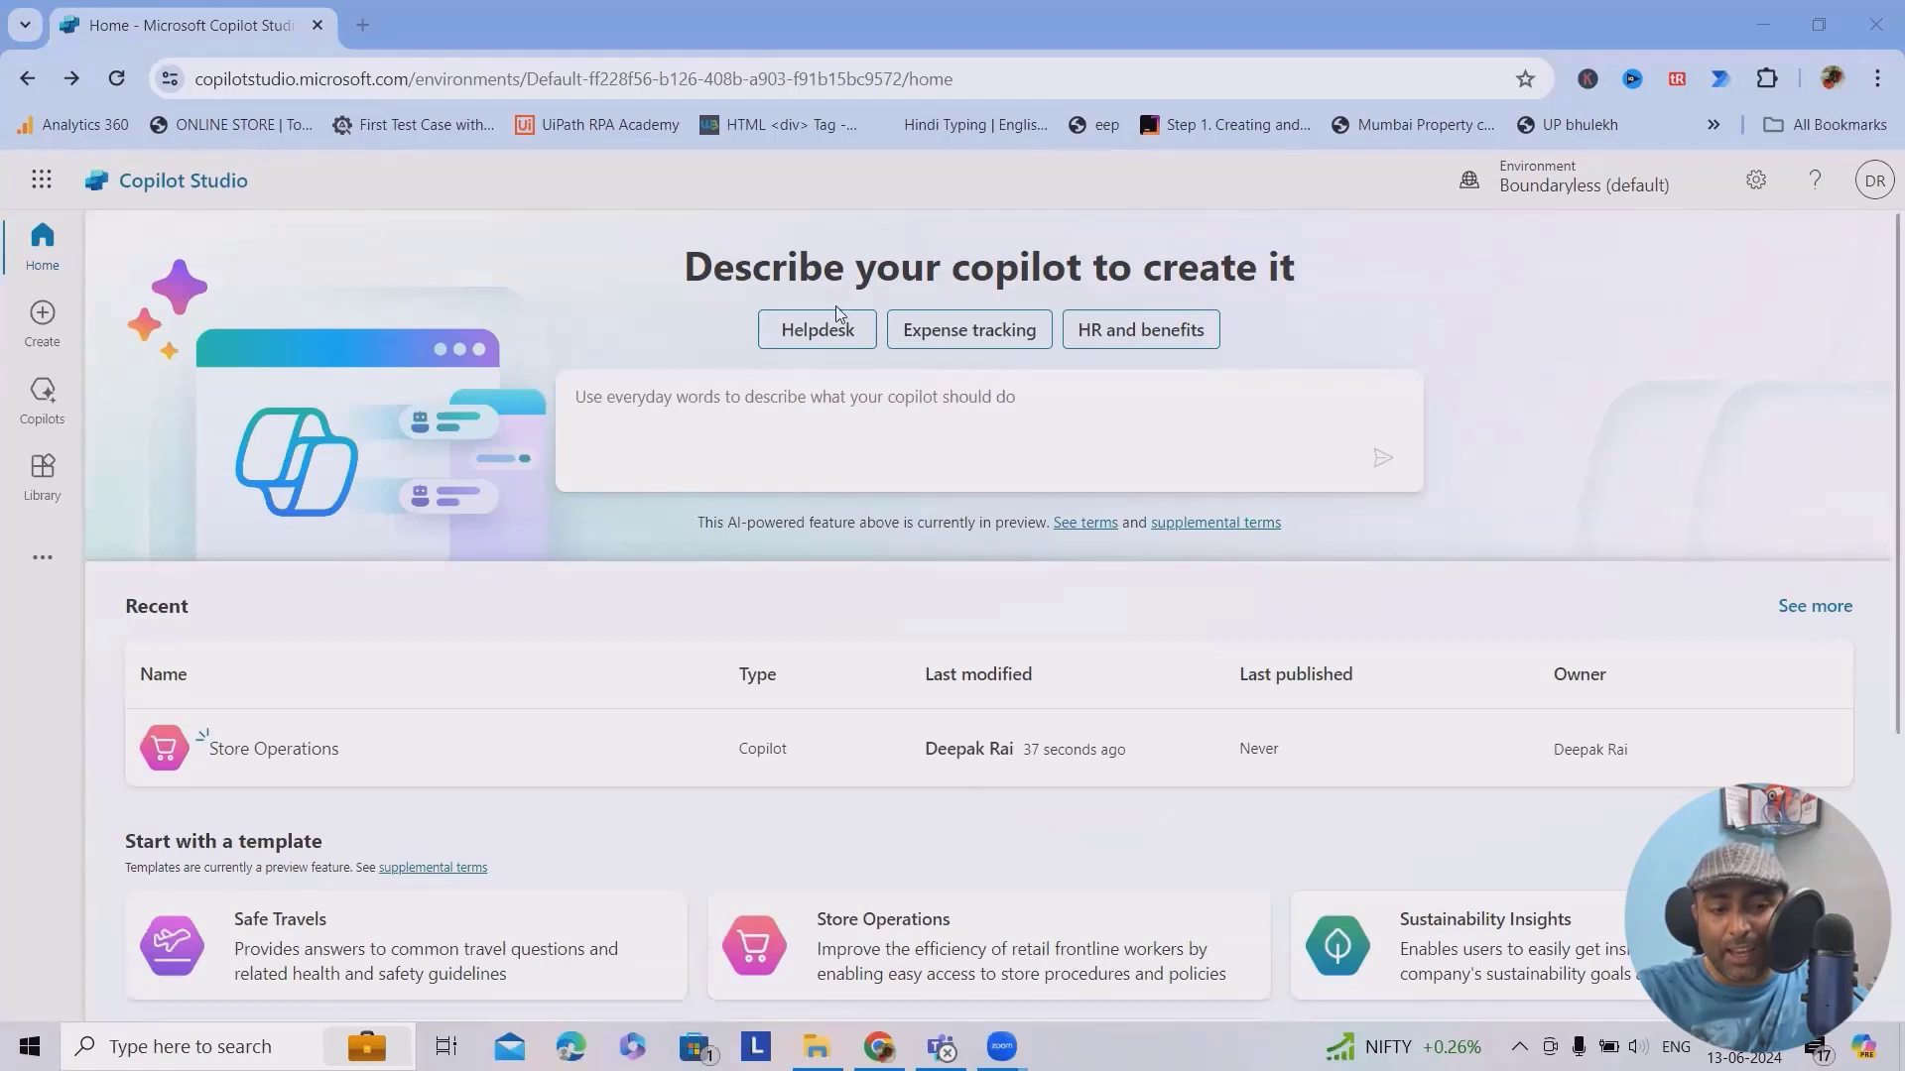
Bring up the template gallery showing Safe Travels, Store Operations, Team Navigator, Voice and Weather
click(729, 416)
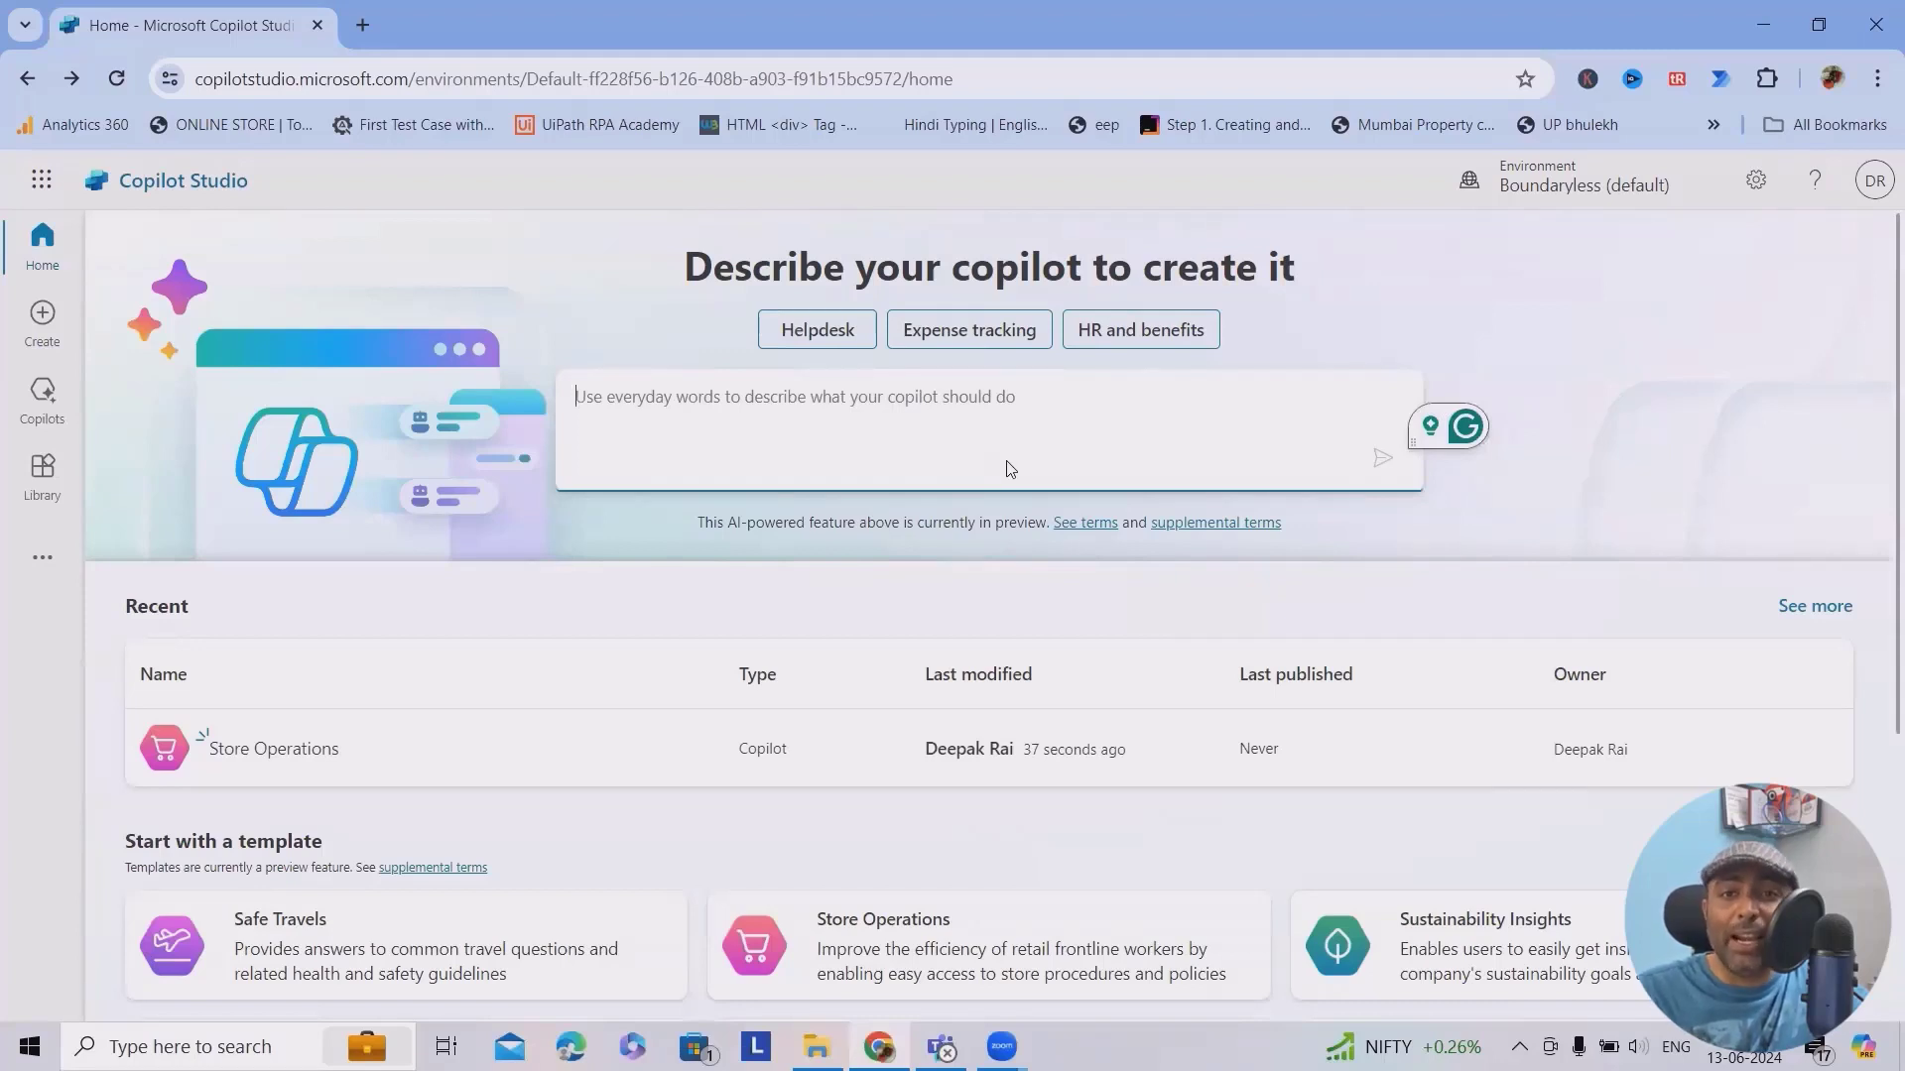
scroll(637, 659, down, 1)
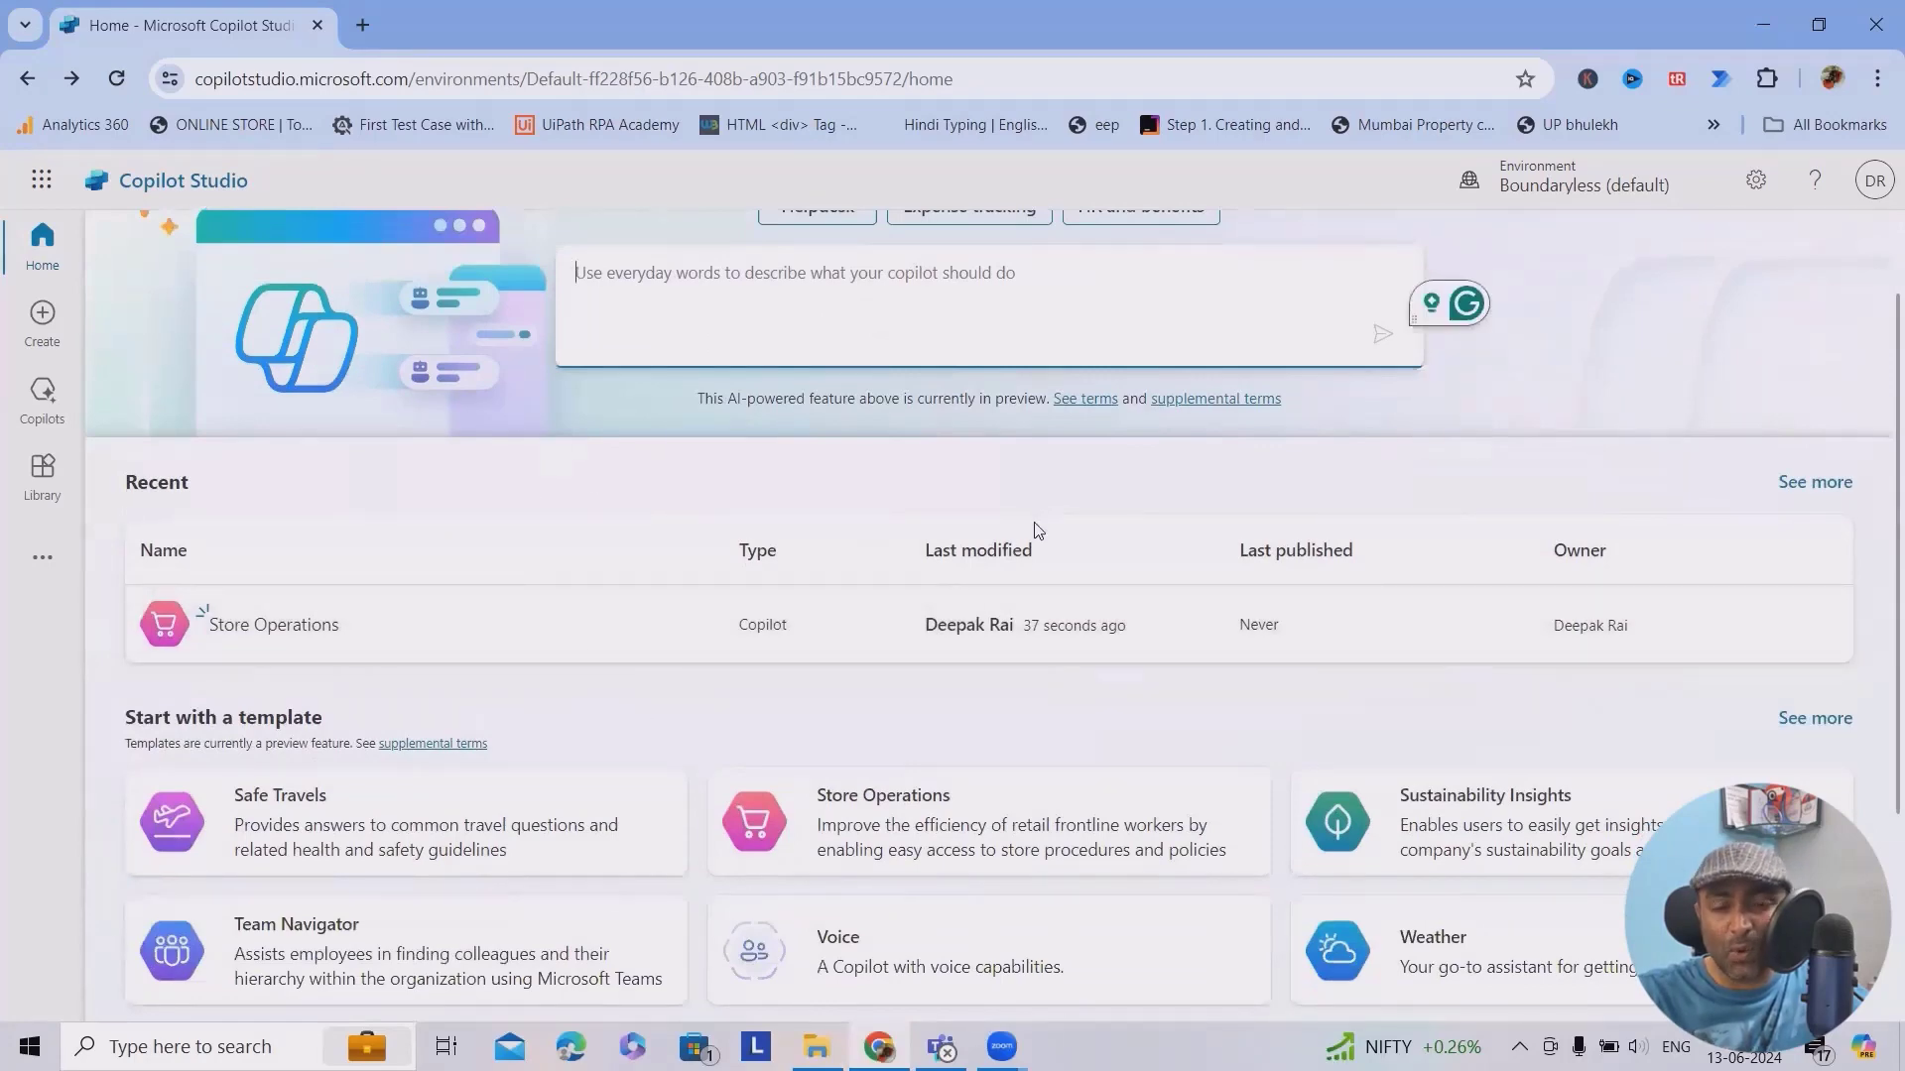
scroll(1036, 534, down, 2)
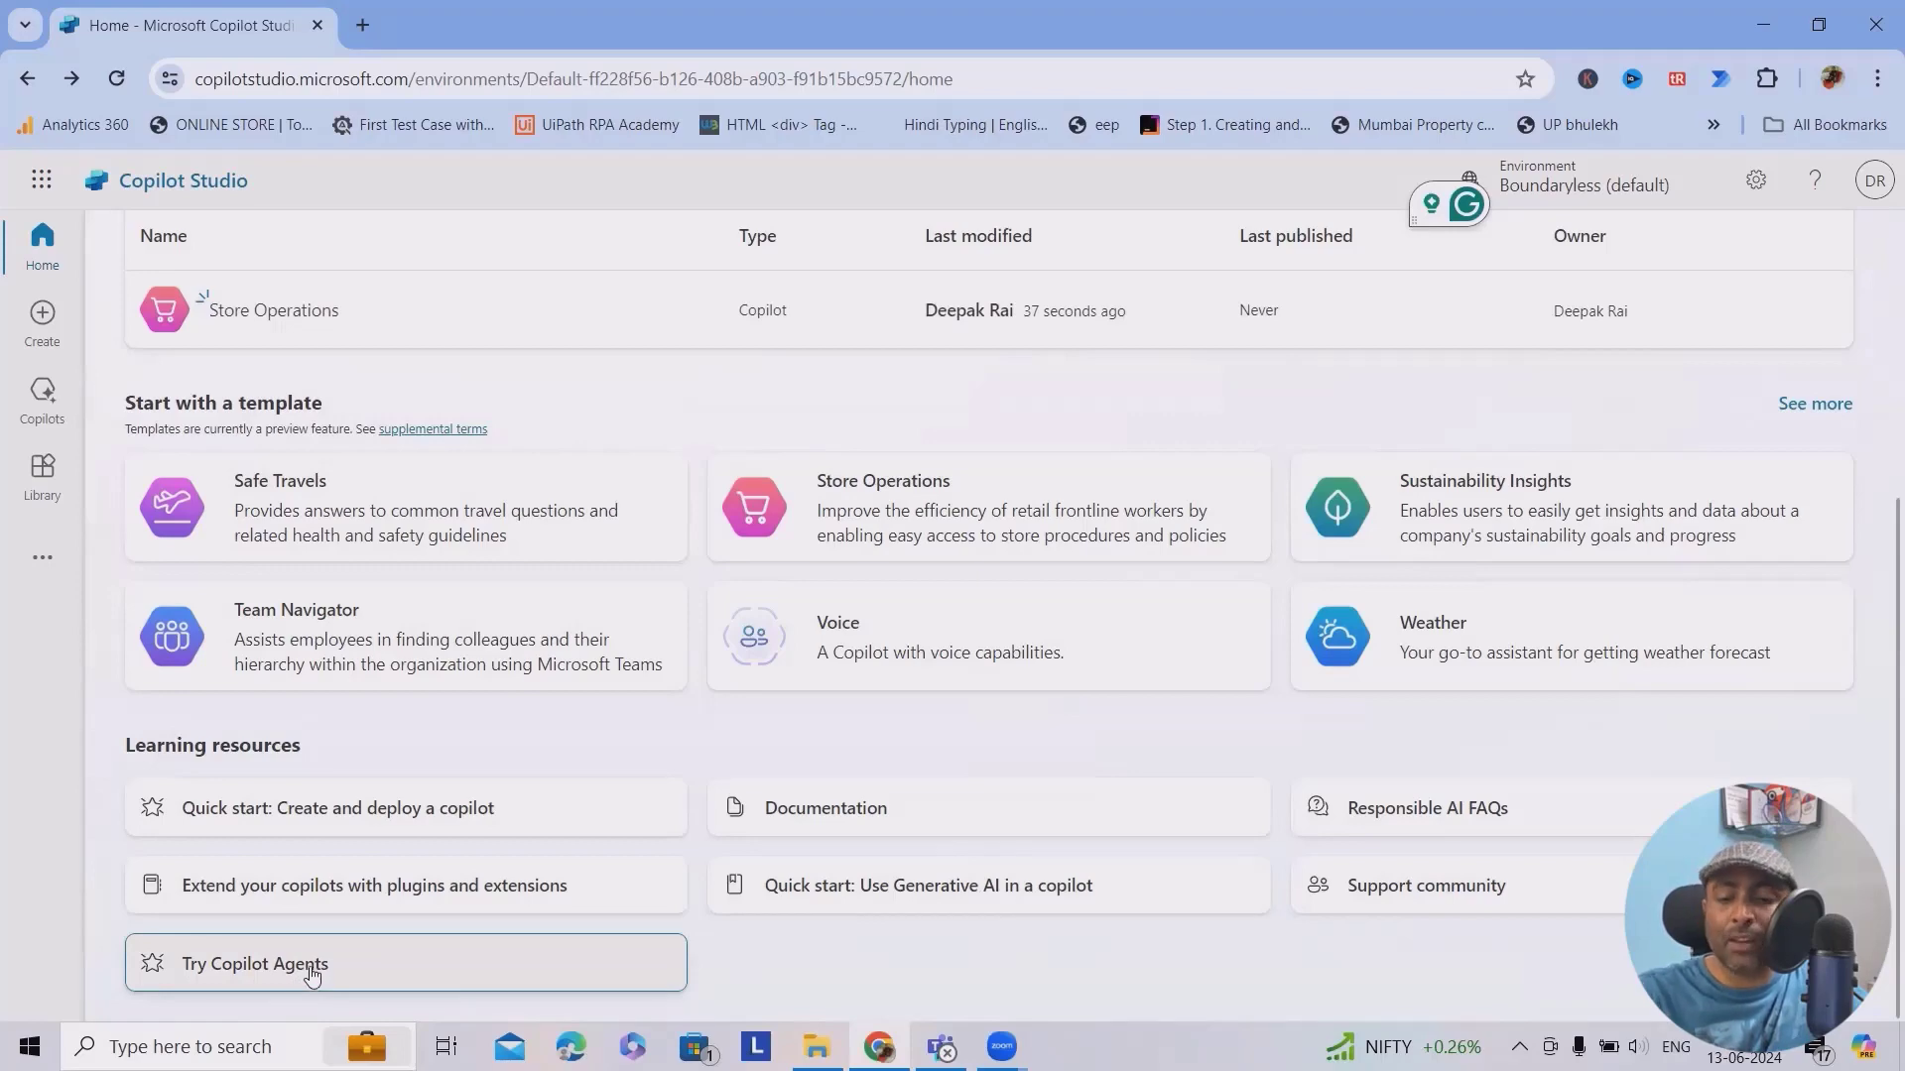
scroll(681, 858, up, 3)
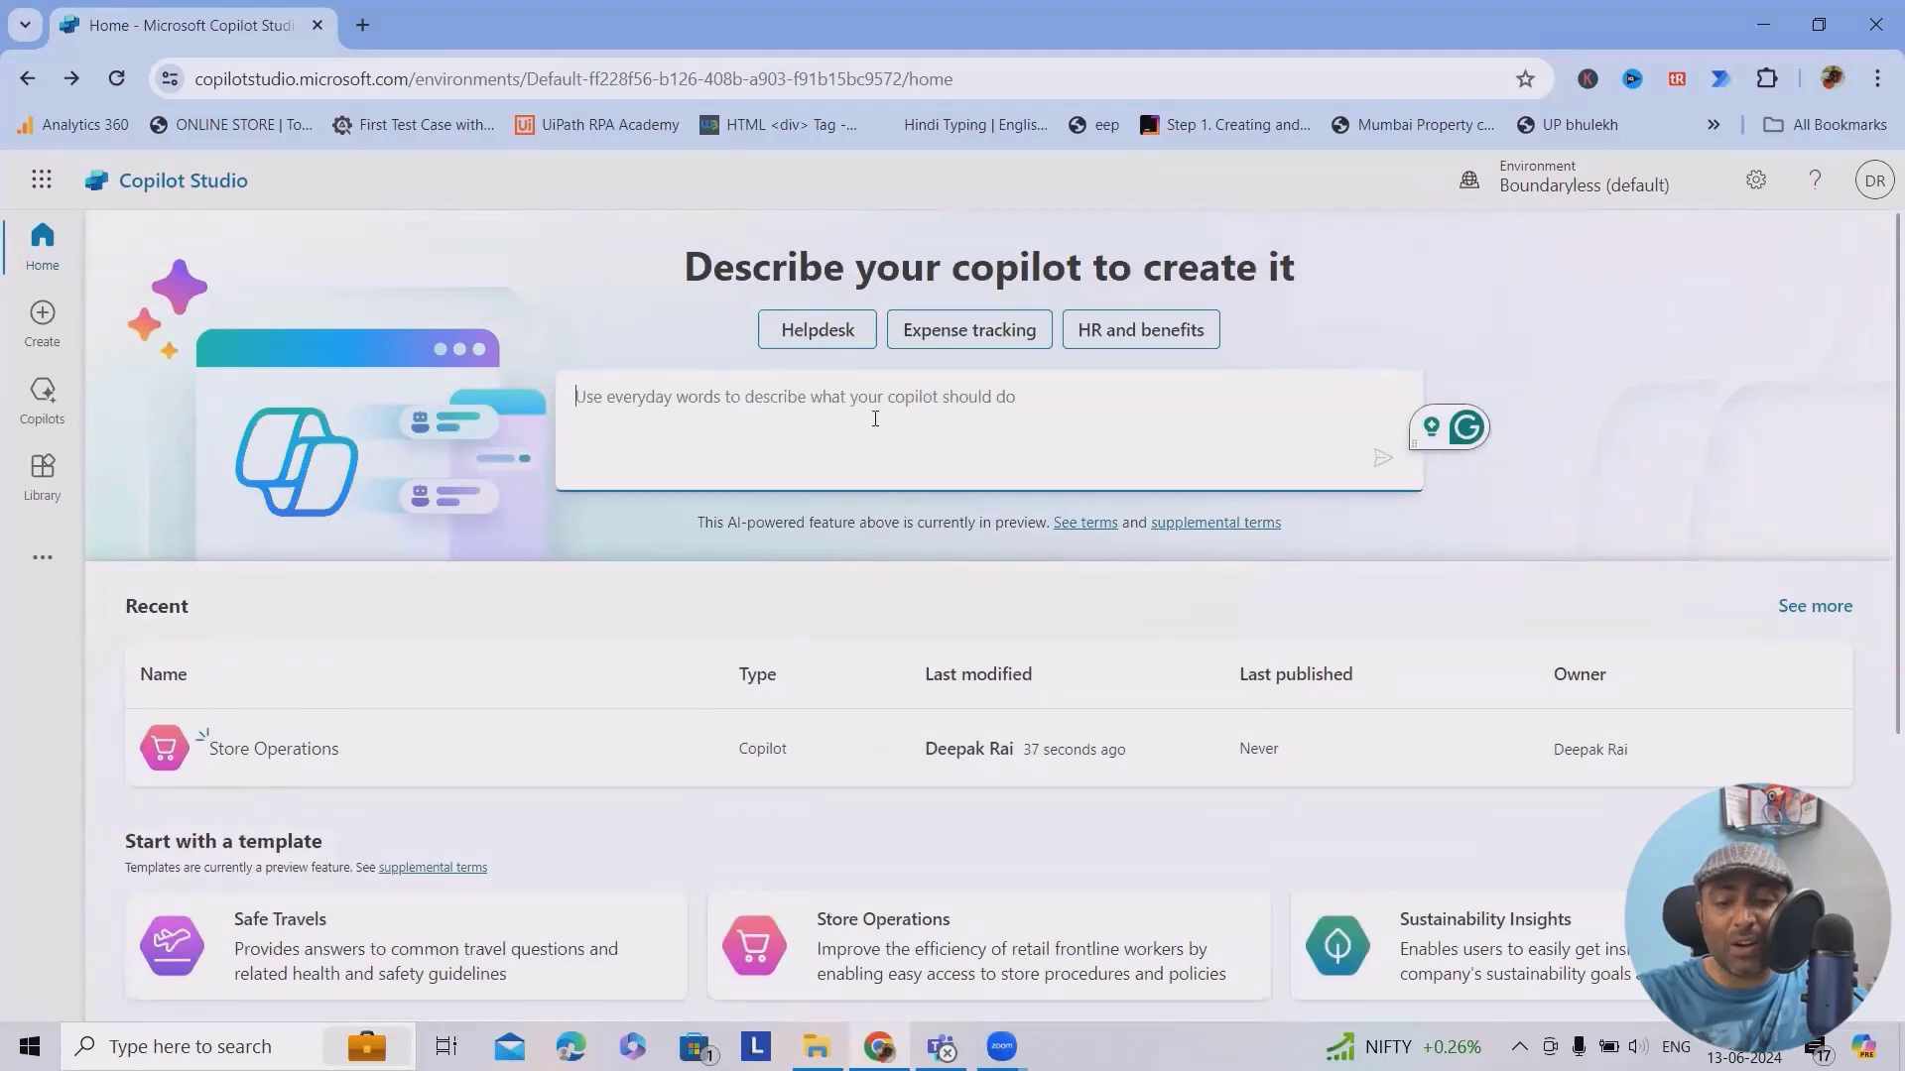
scroll(875, 448, down, 3)
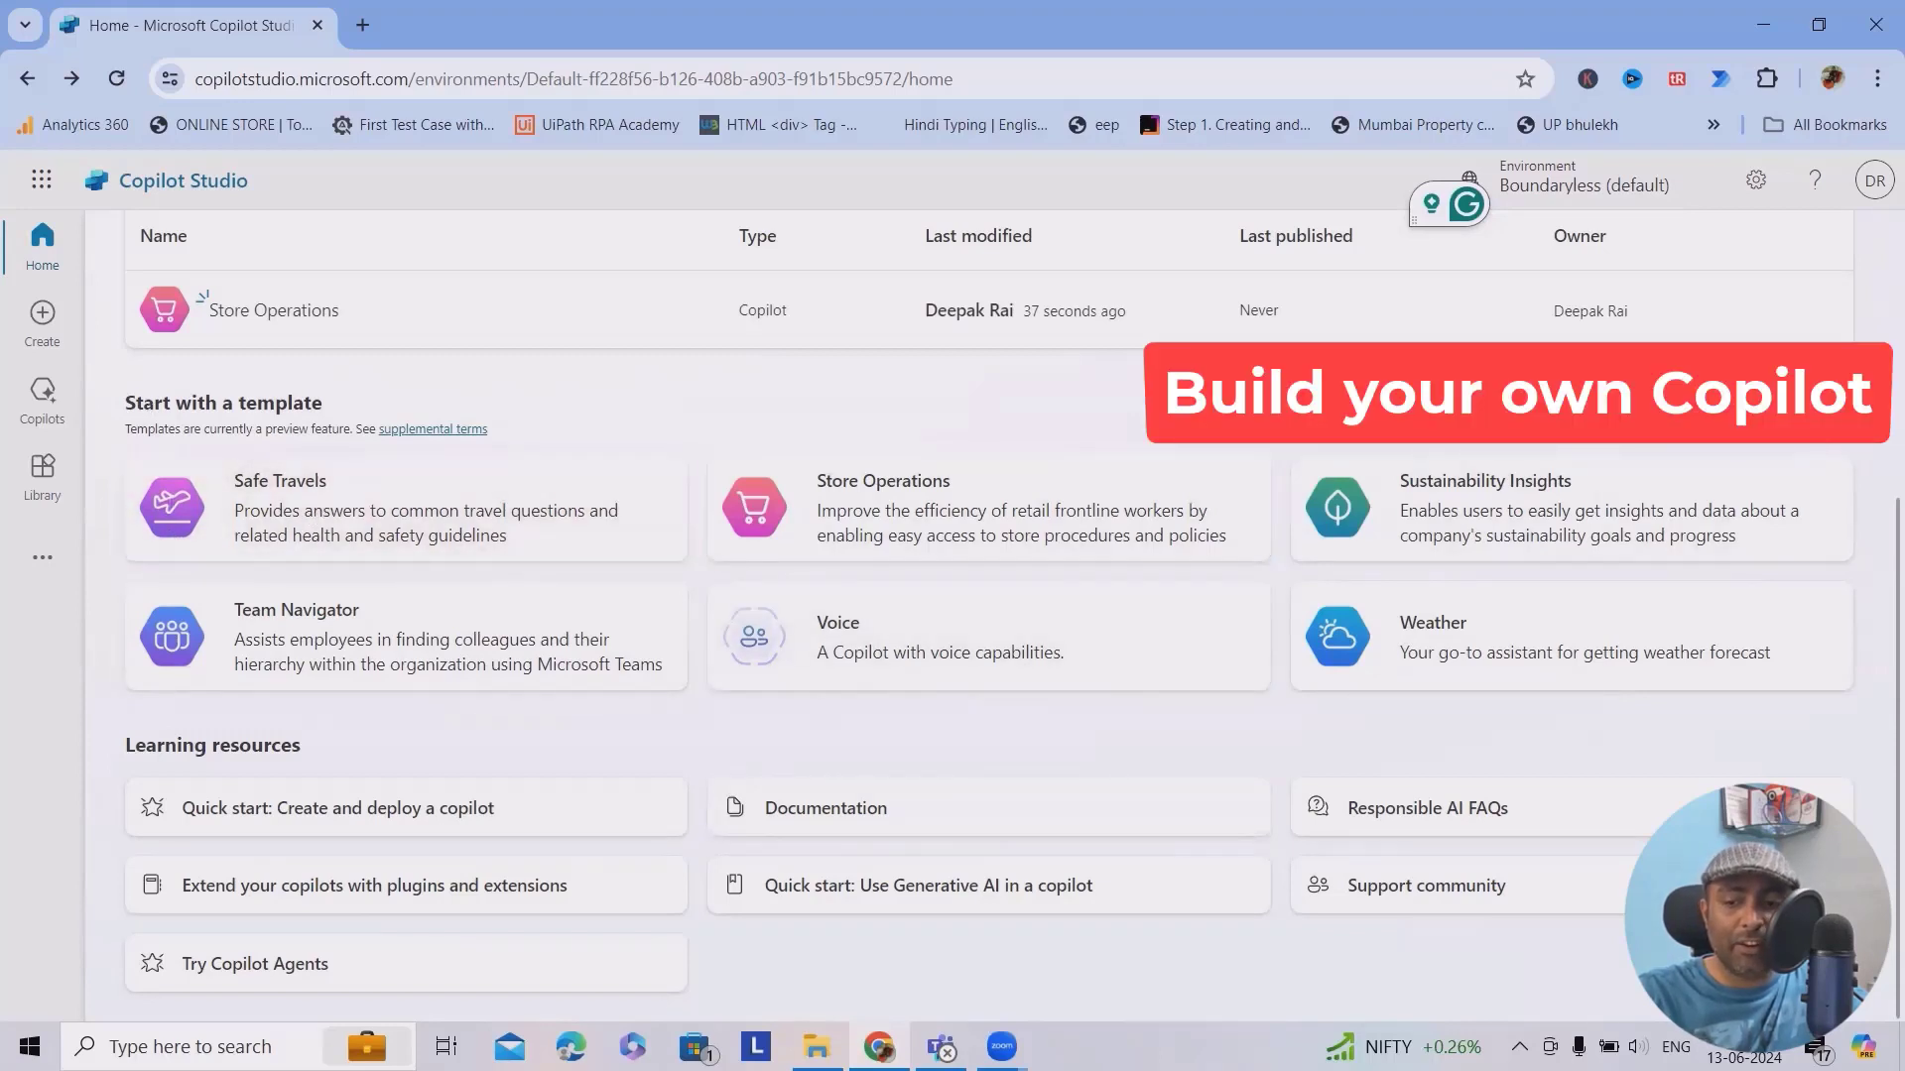
scroll(923, 729, down, 3)
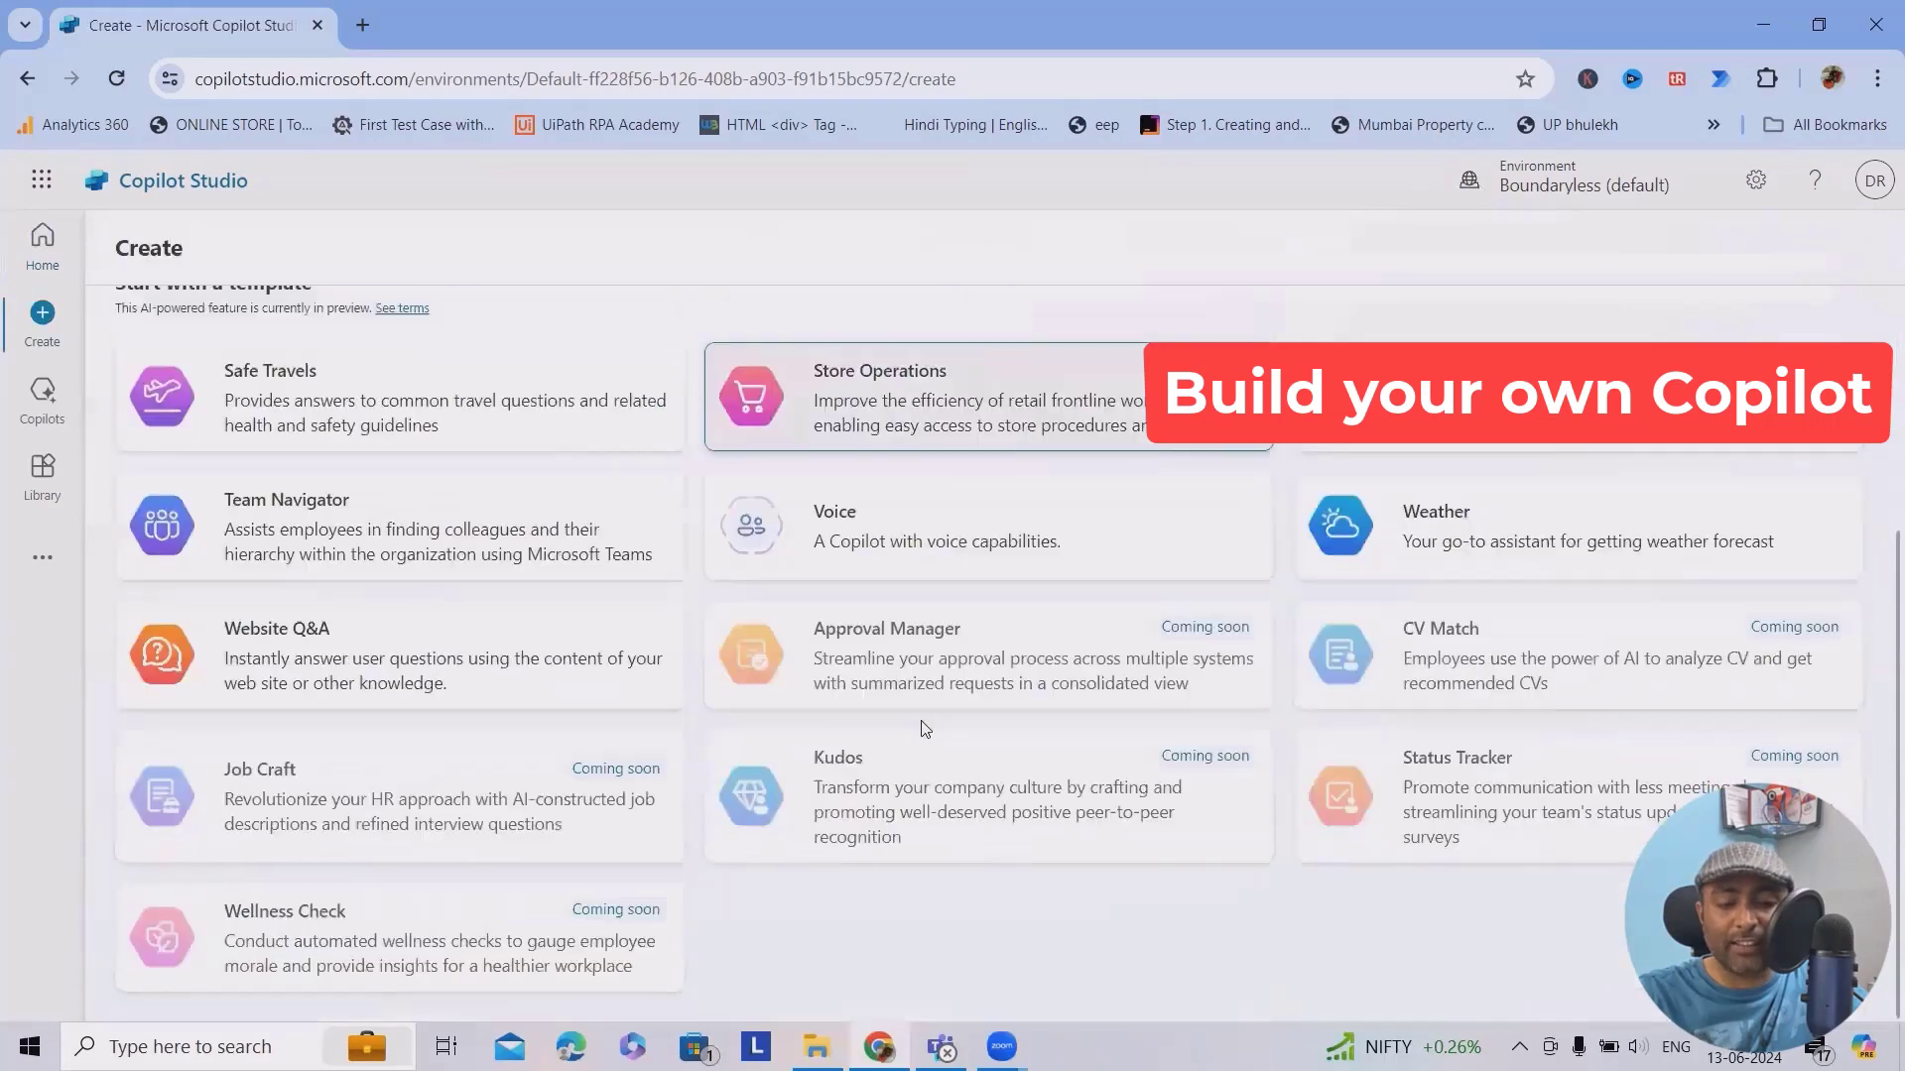
scroll(916, 730, up, 3)
scroll(908, 730, down, 3)
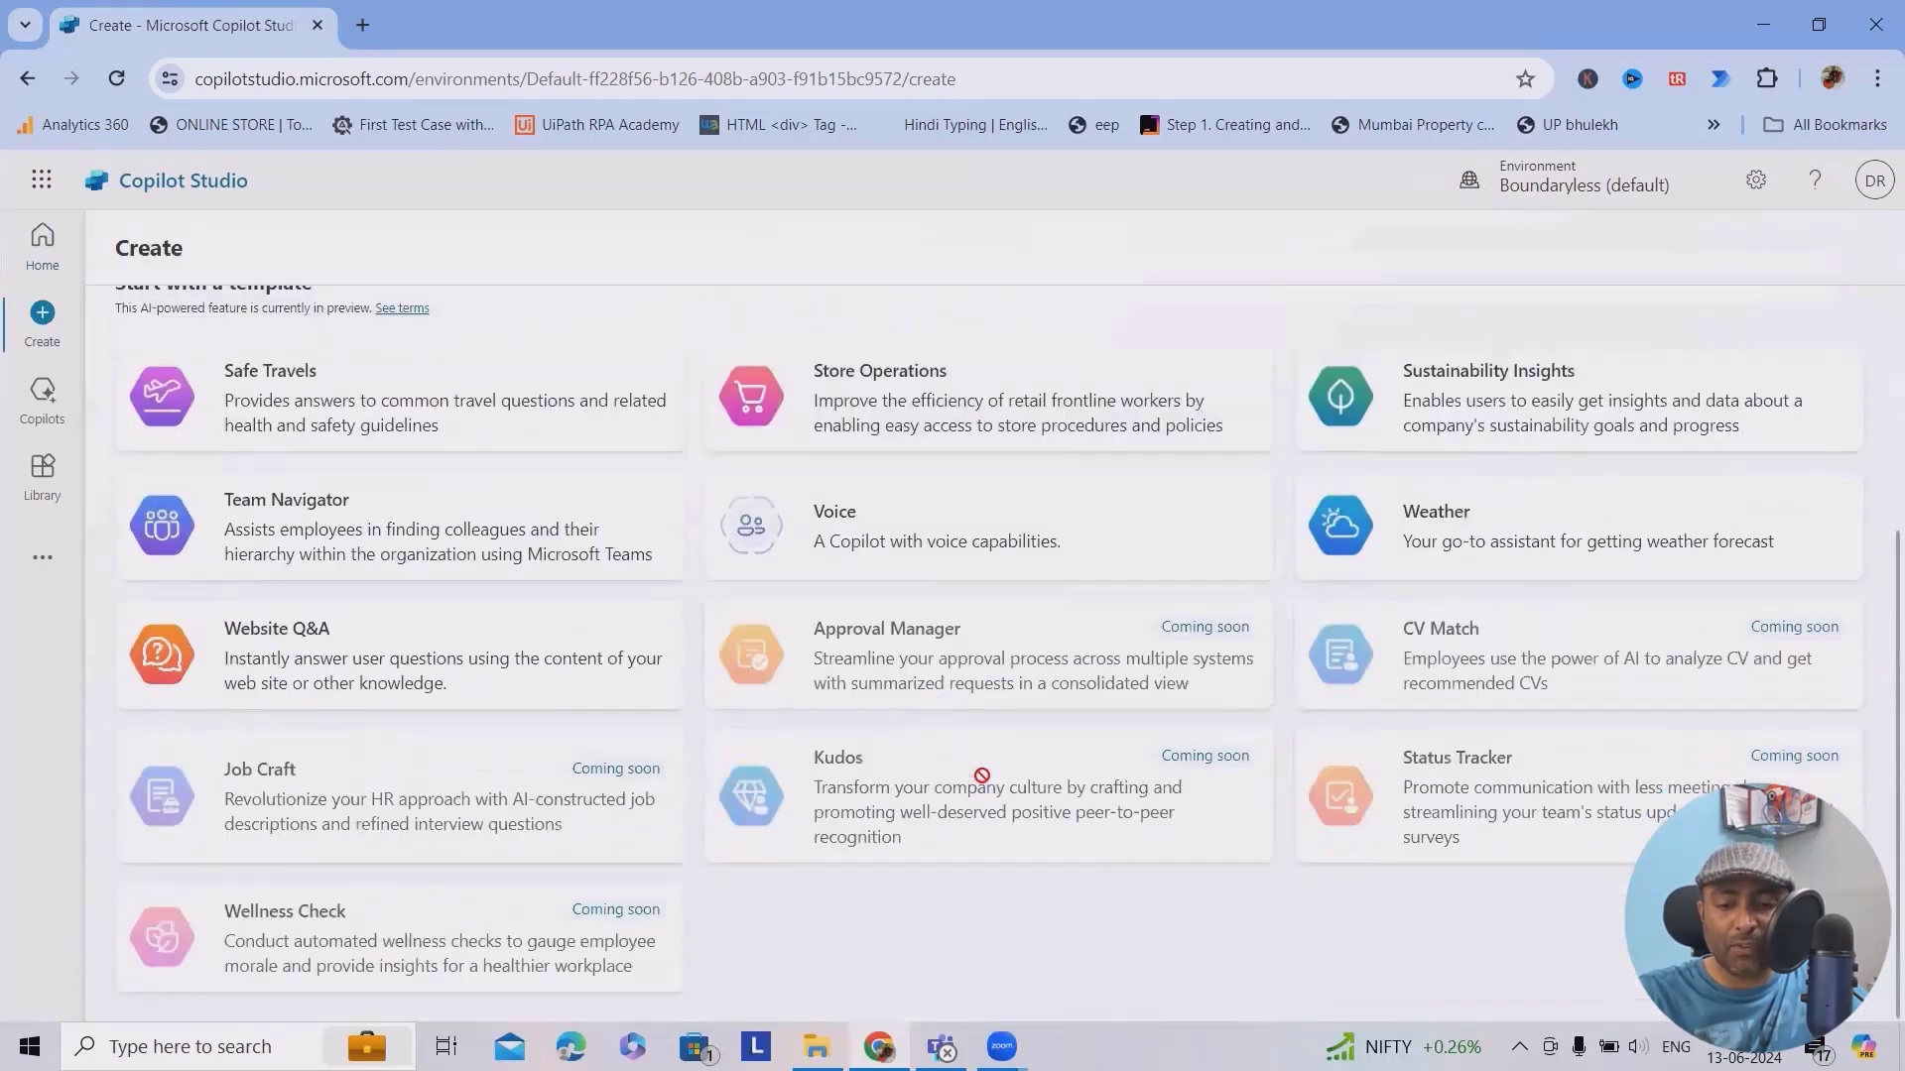
Start a Store Operations copilot draft prefilled with name, description and instructions
click(911, 407)
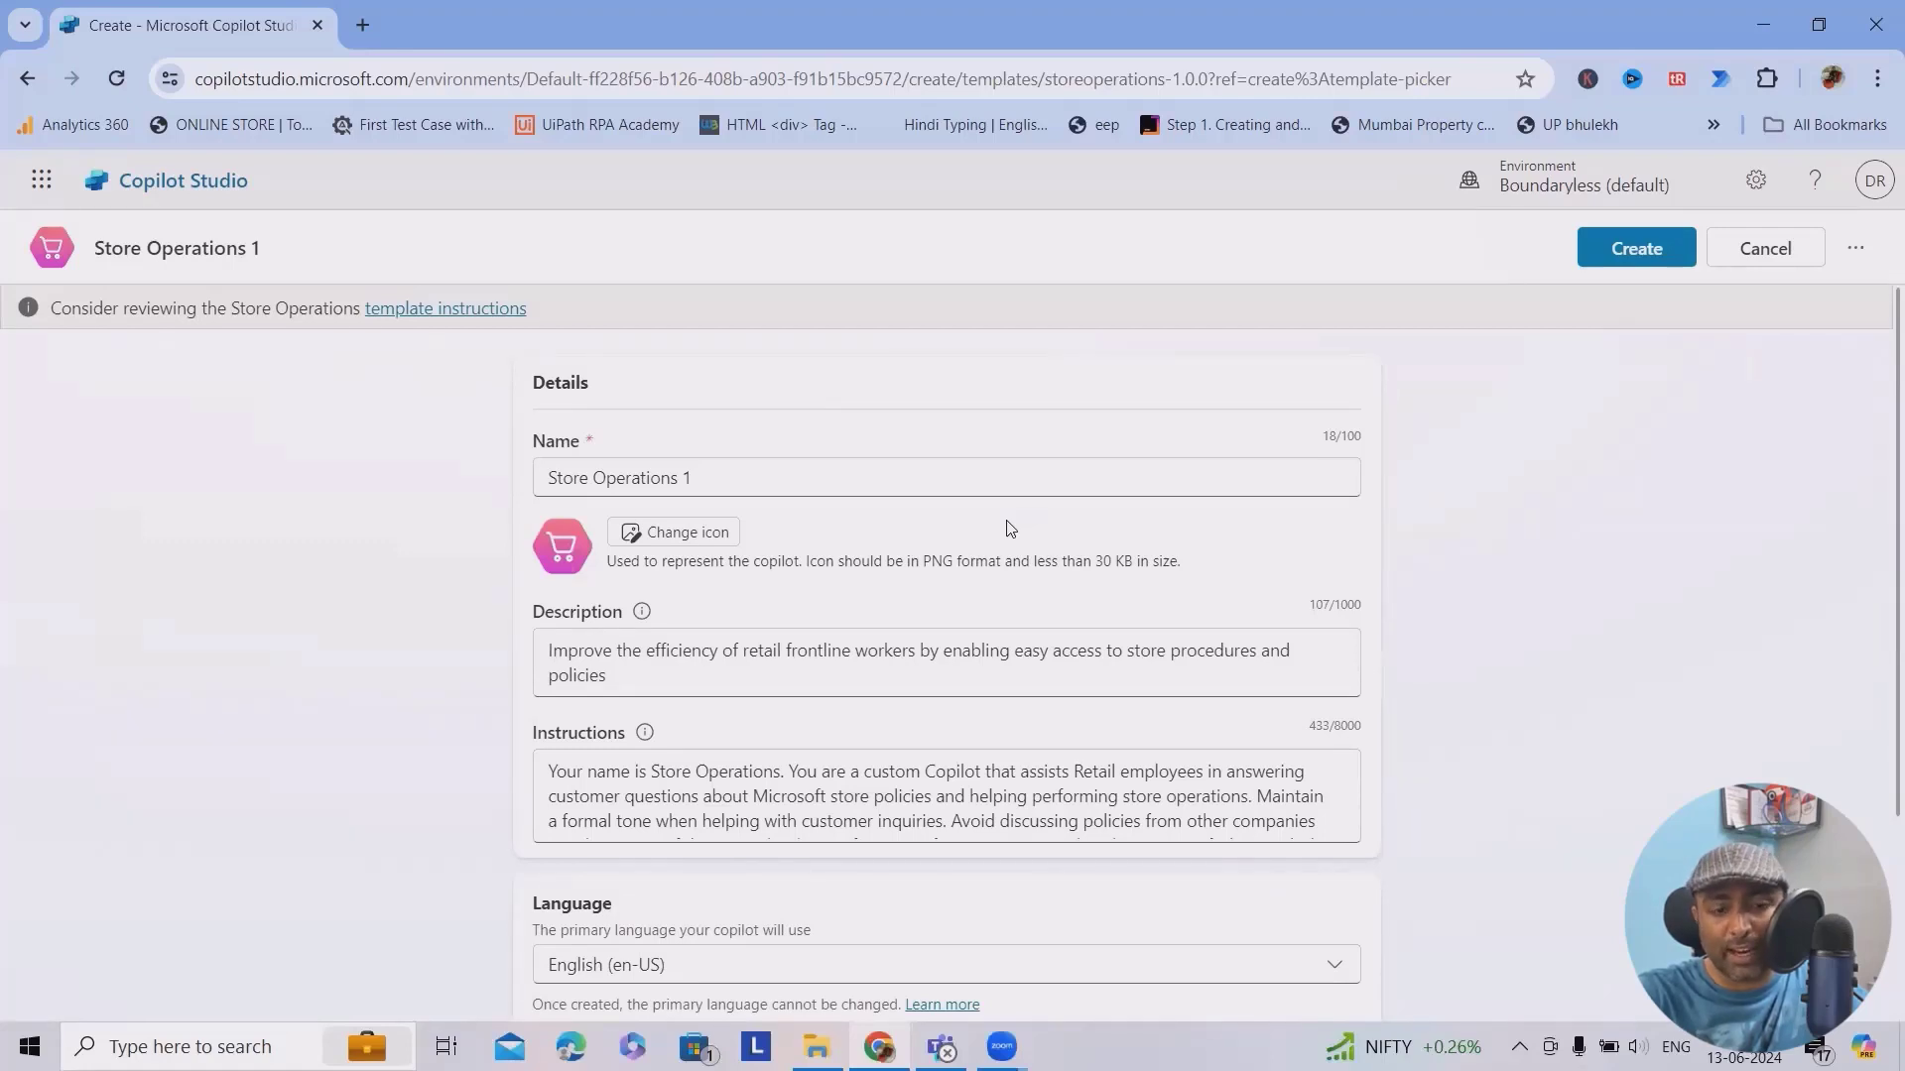
Replace the template name with 'Store Assistant' and the description with 'To Get Product Easily'
drag(756, 476, 376, 479)
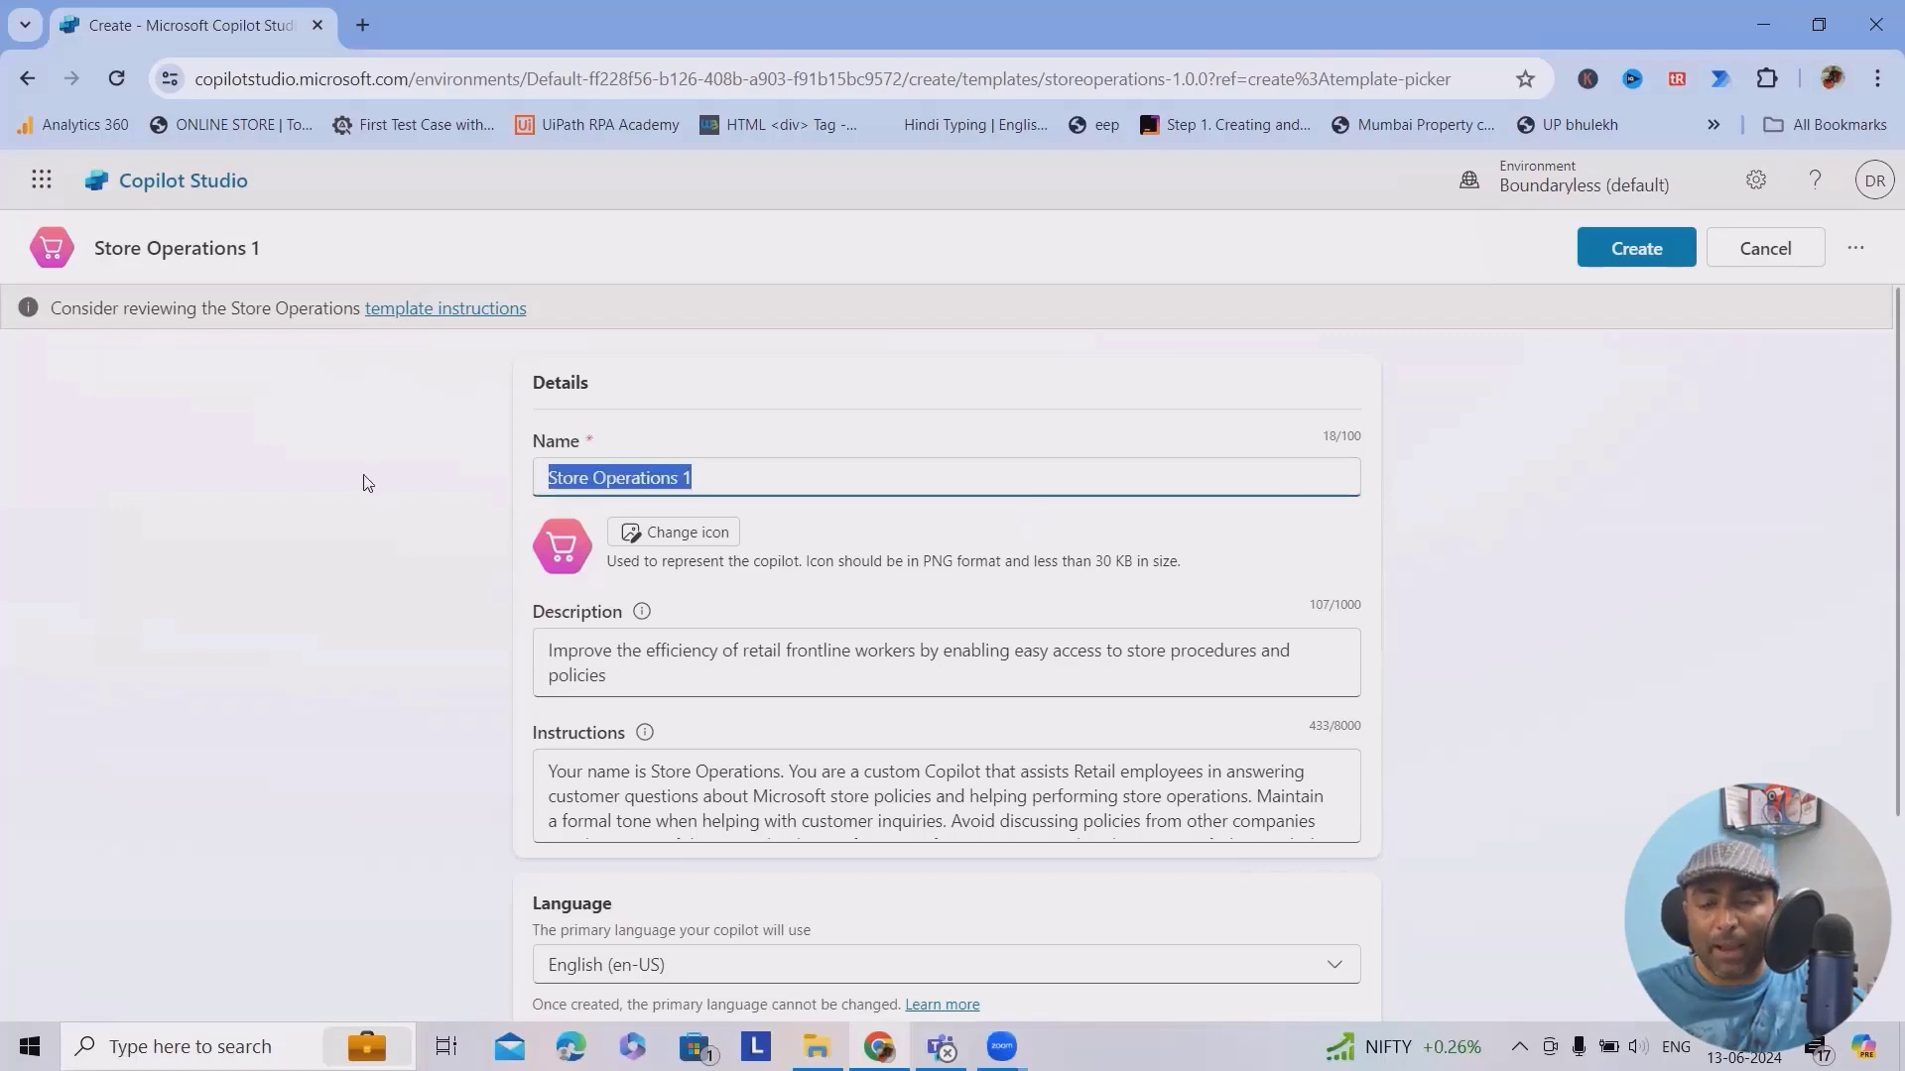
text(Store Assistant)
click(663, 691)
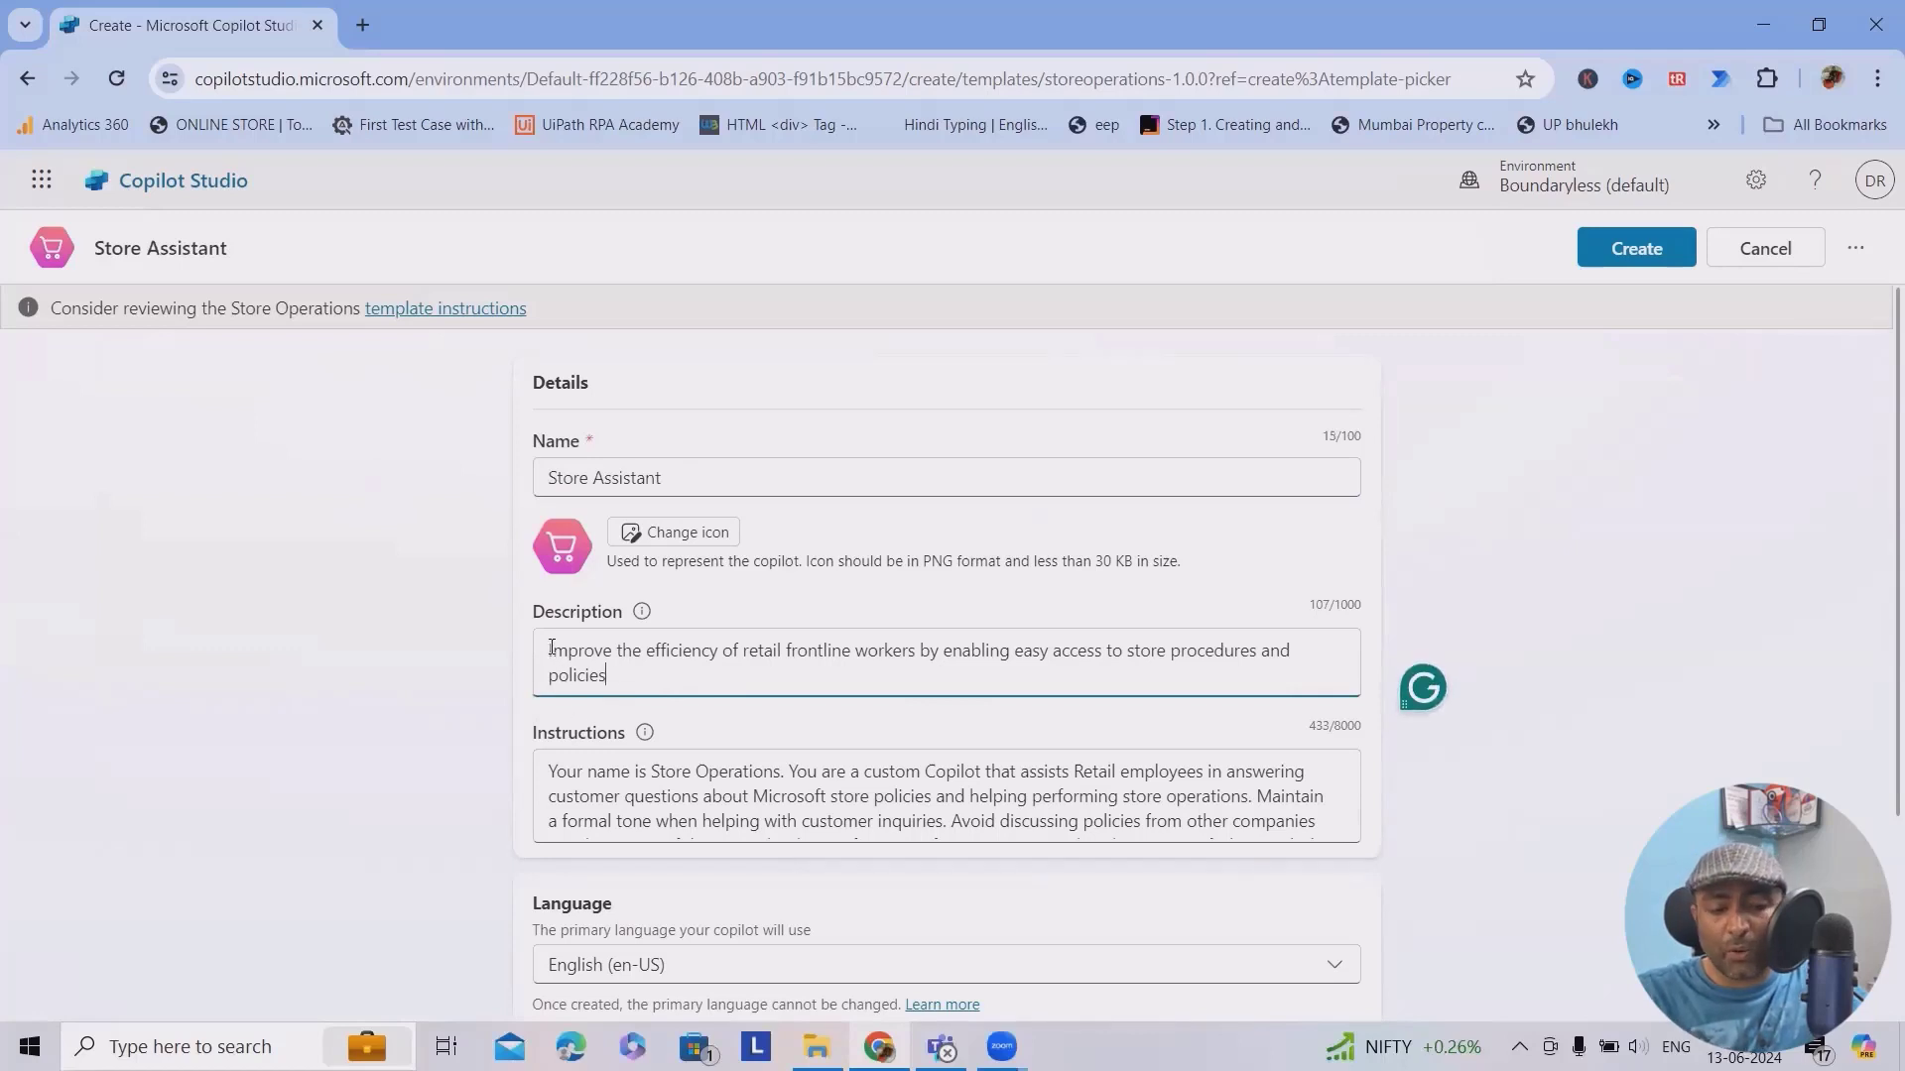
key(ctrl+a)
text(To GetPro)
key(BackSpace)
key(BackSpace)
key(BackSpace)
text(Product Easily)
scroll(663, 679, down, 2)
scroll(705, 531, down, 1)
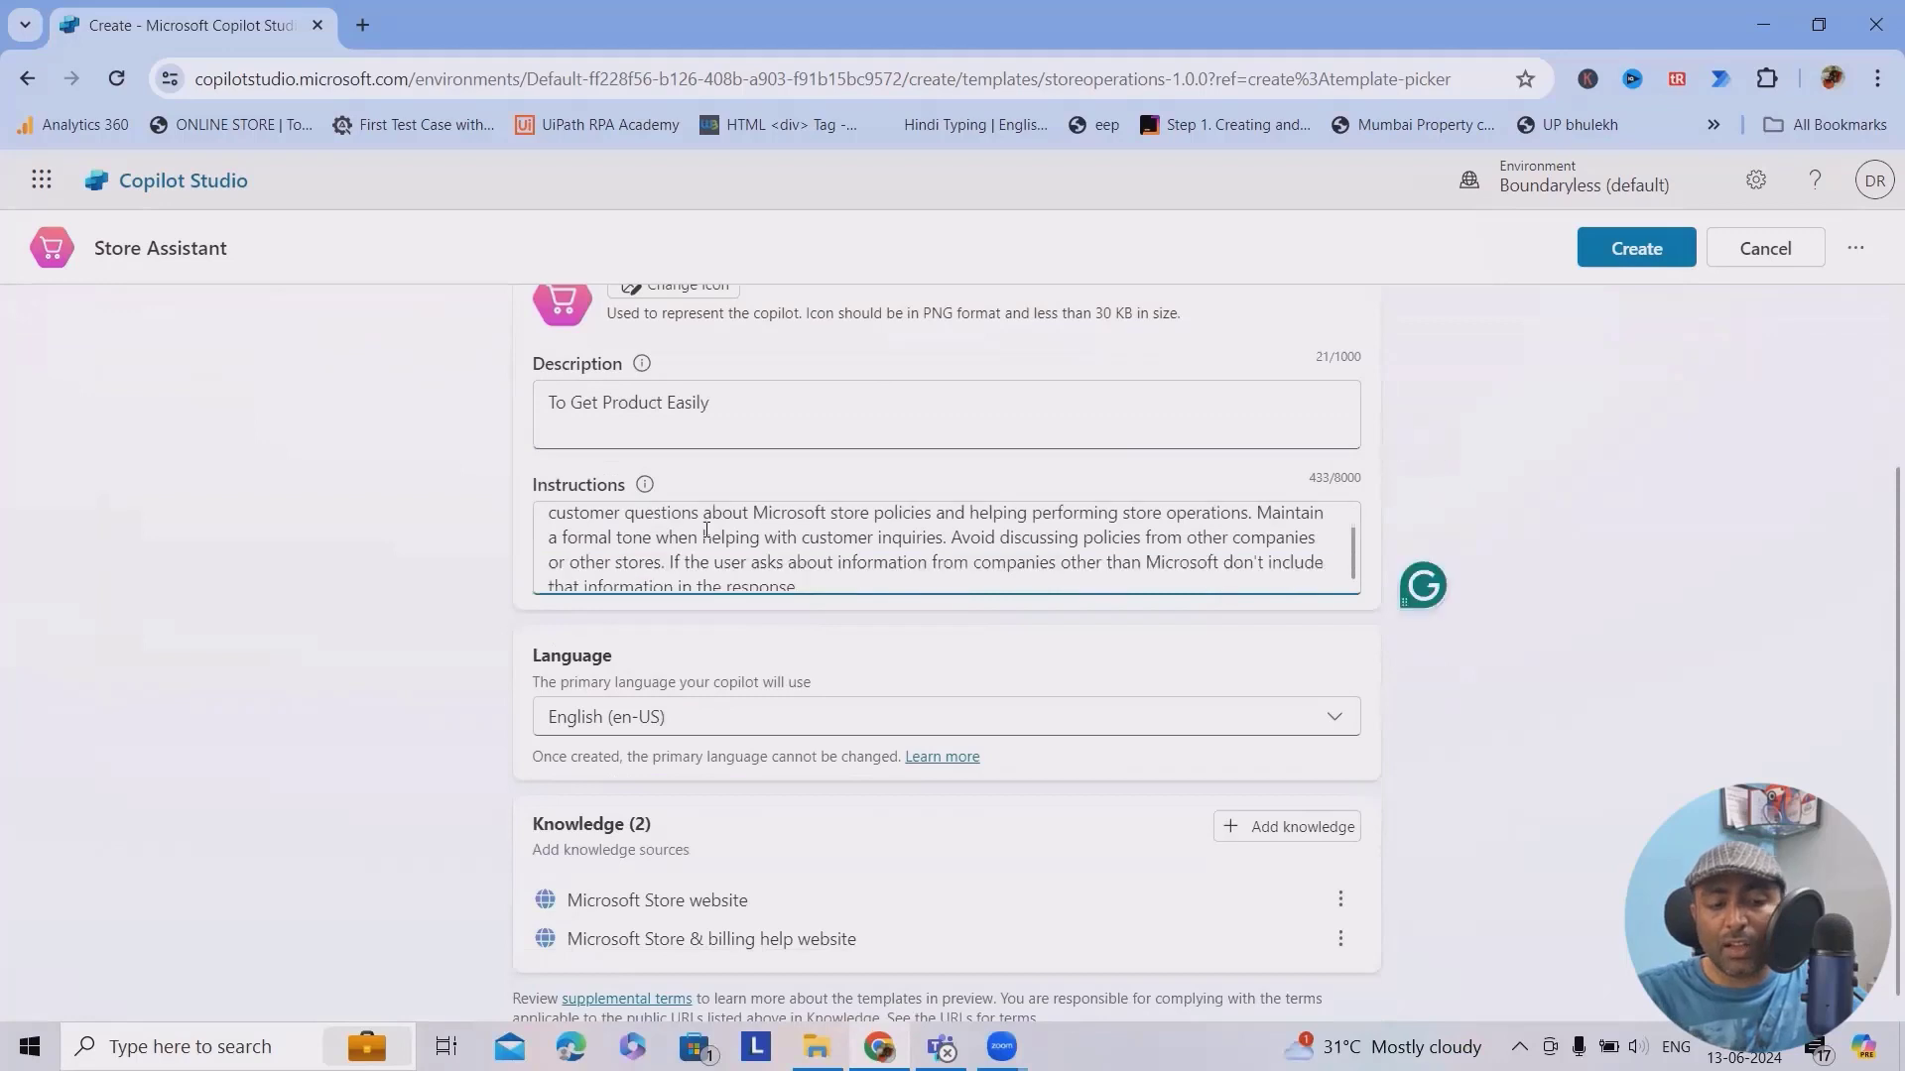
scroll(703, 529, up, 2)
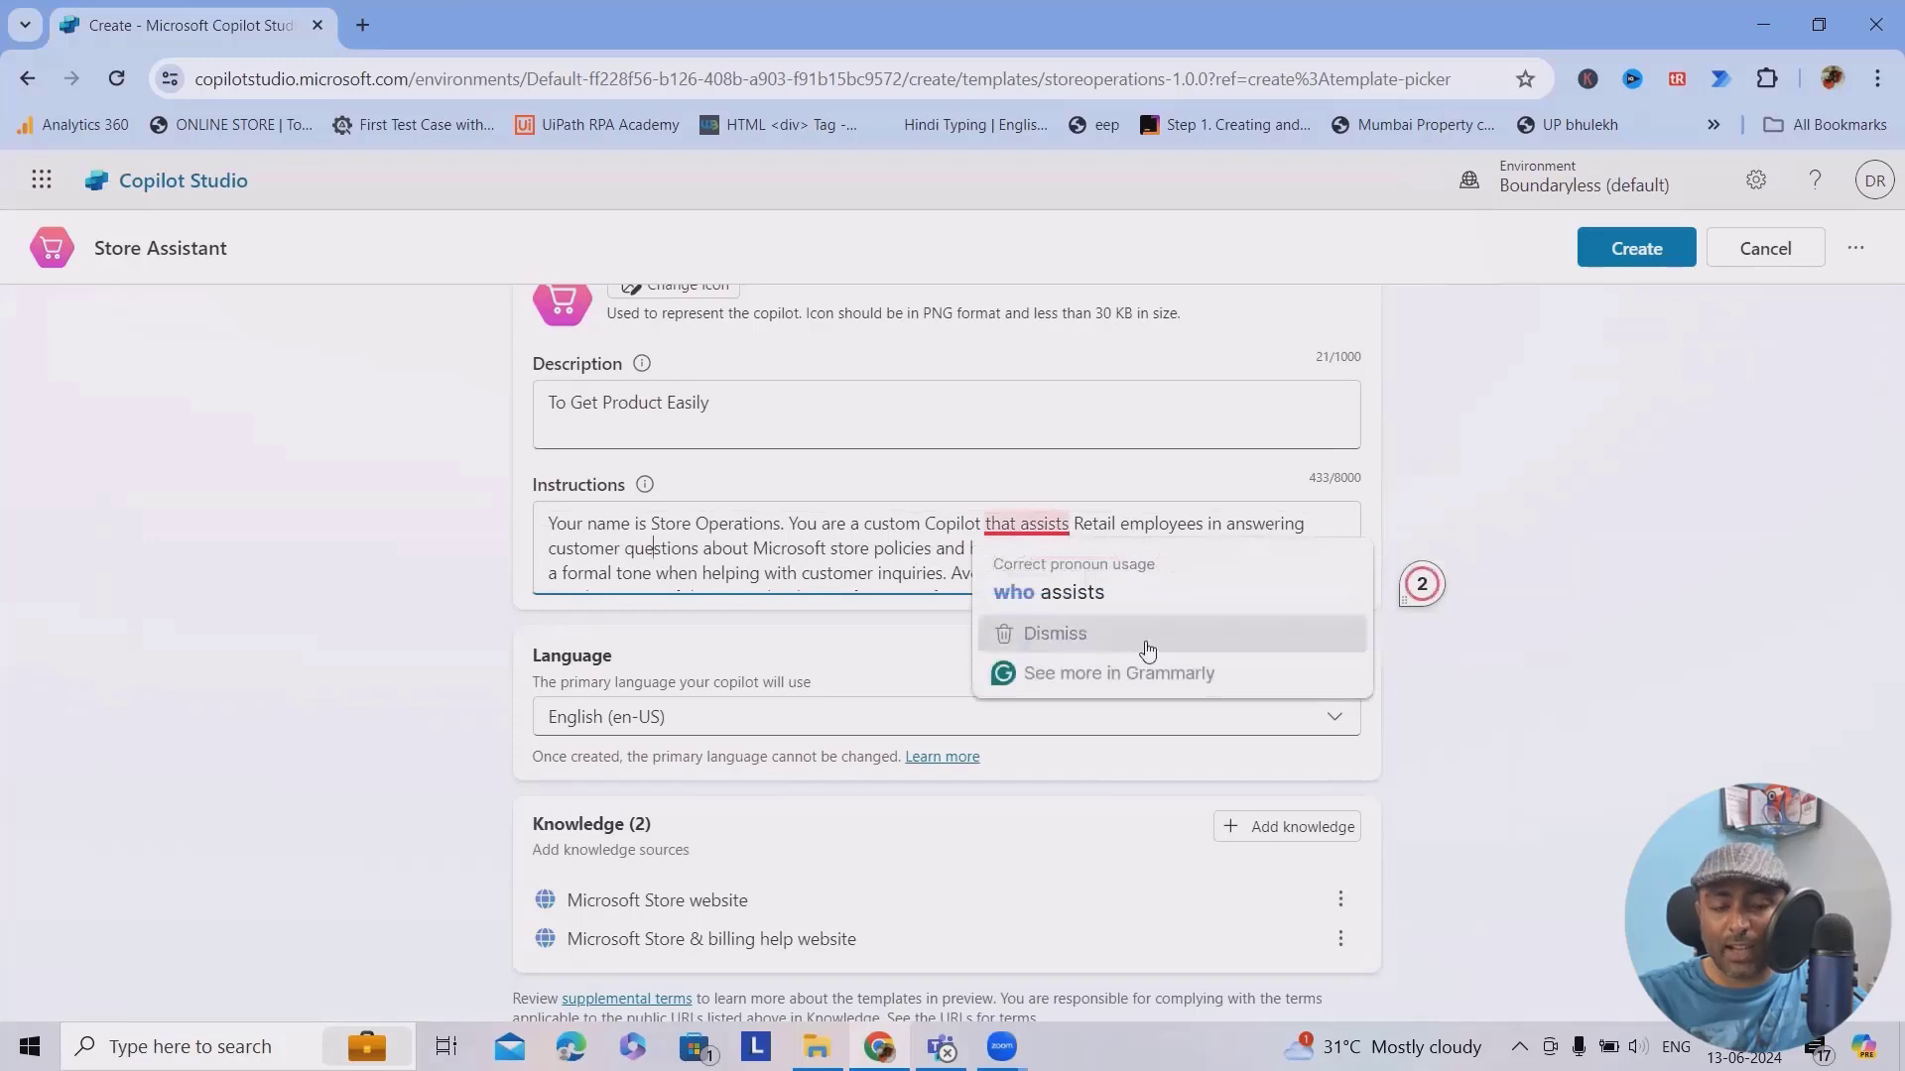
scroll(771, 849, up, 1)
scroll(641, 805, down, 1)
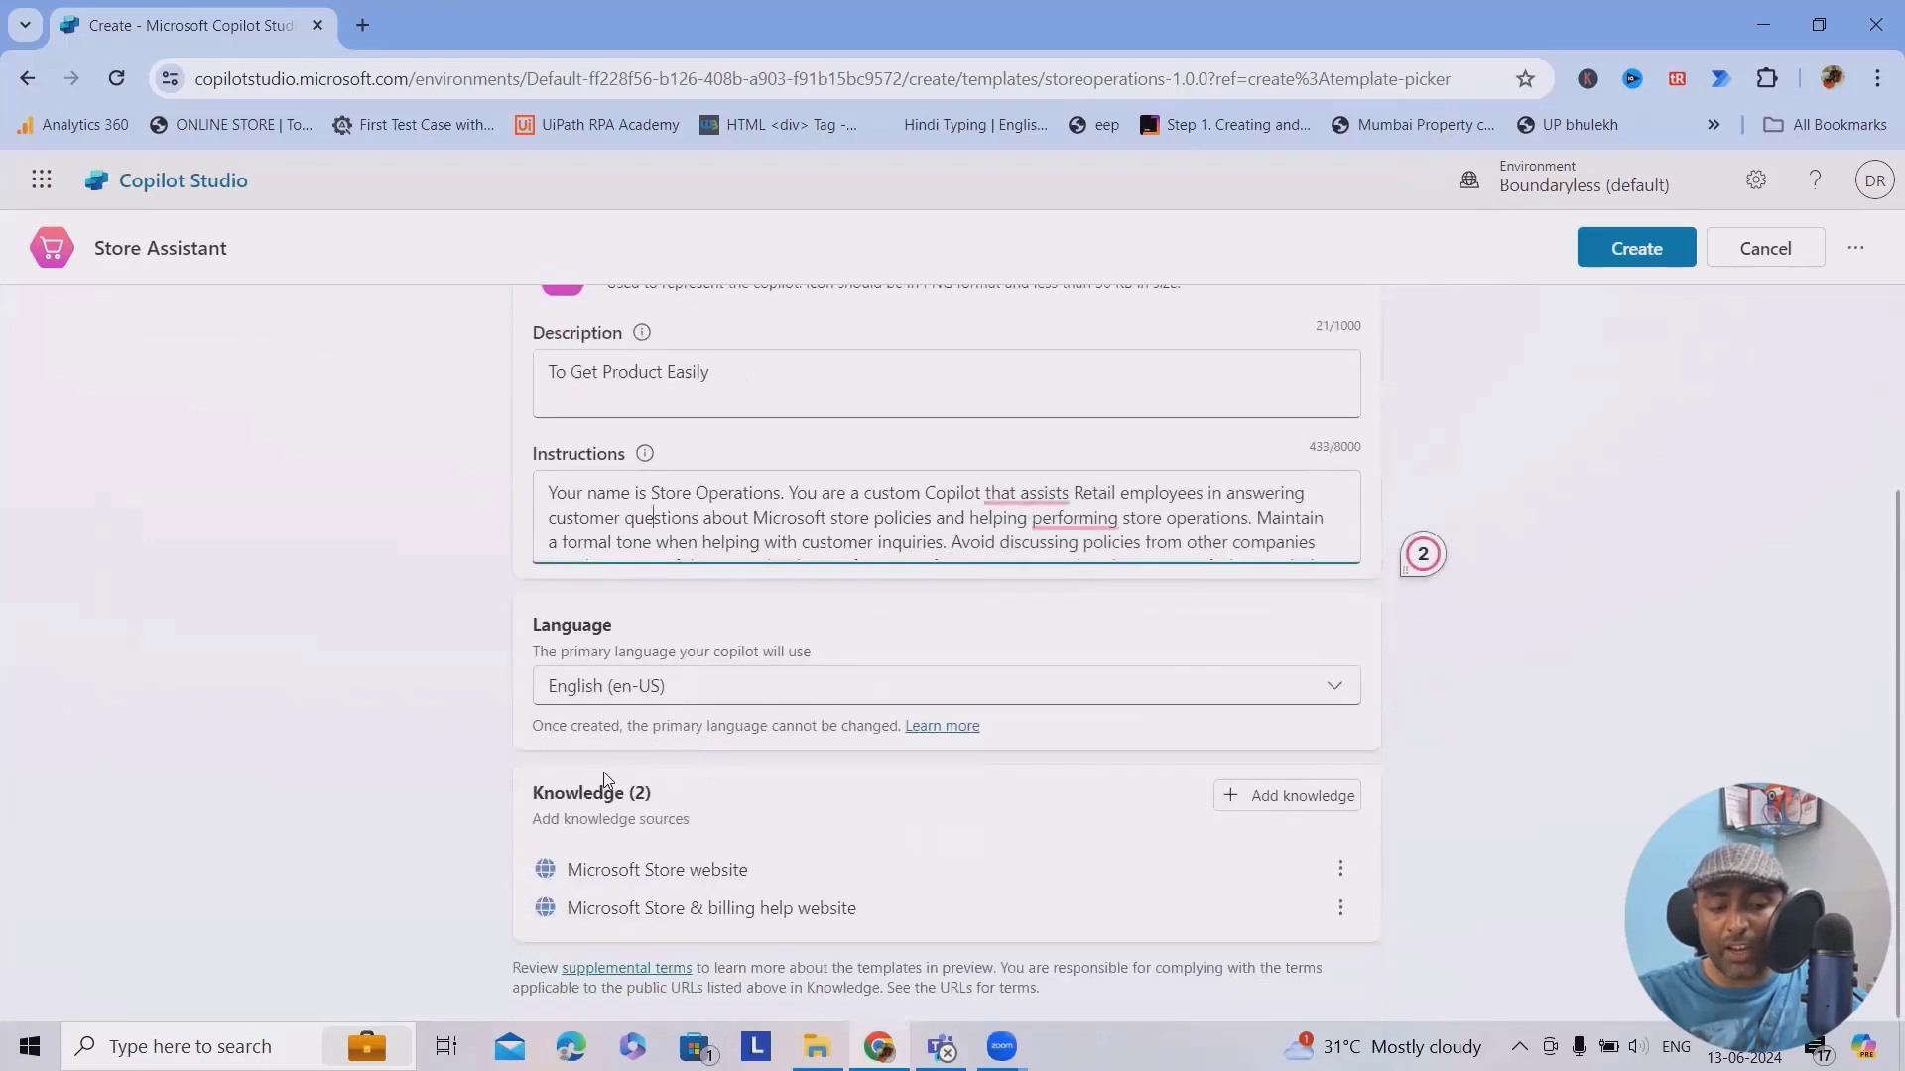
Keep English (en-US), review the two Microsoft Store knowledge sources, and load Amazon.in in a new tab
click(1018, 687)
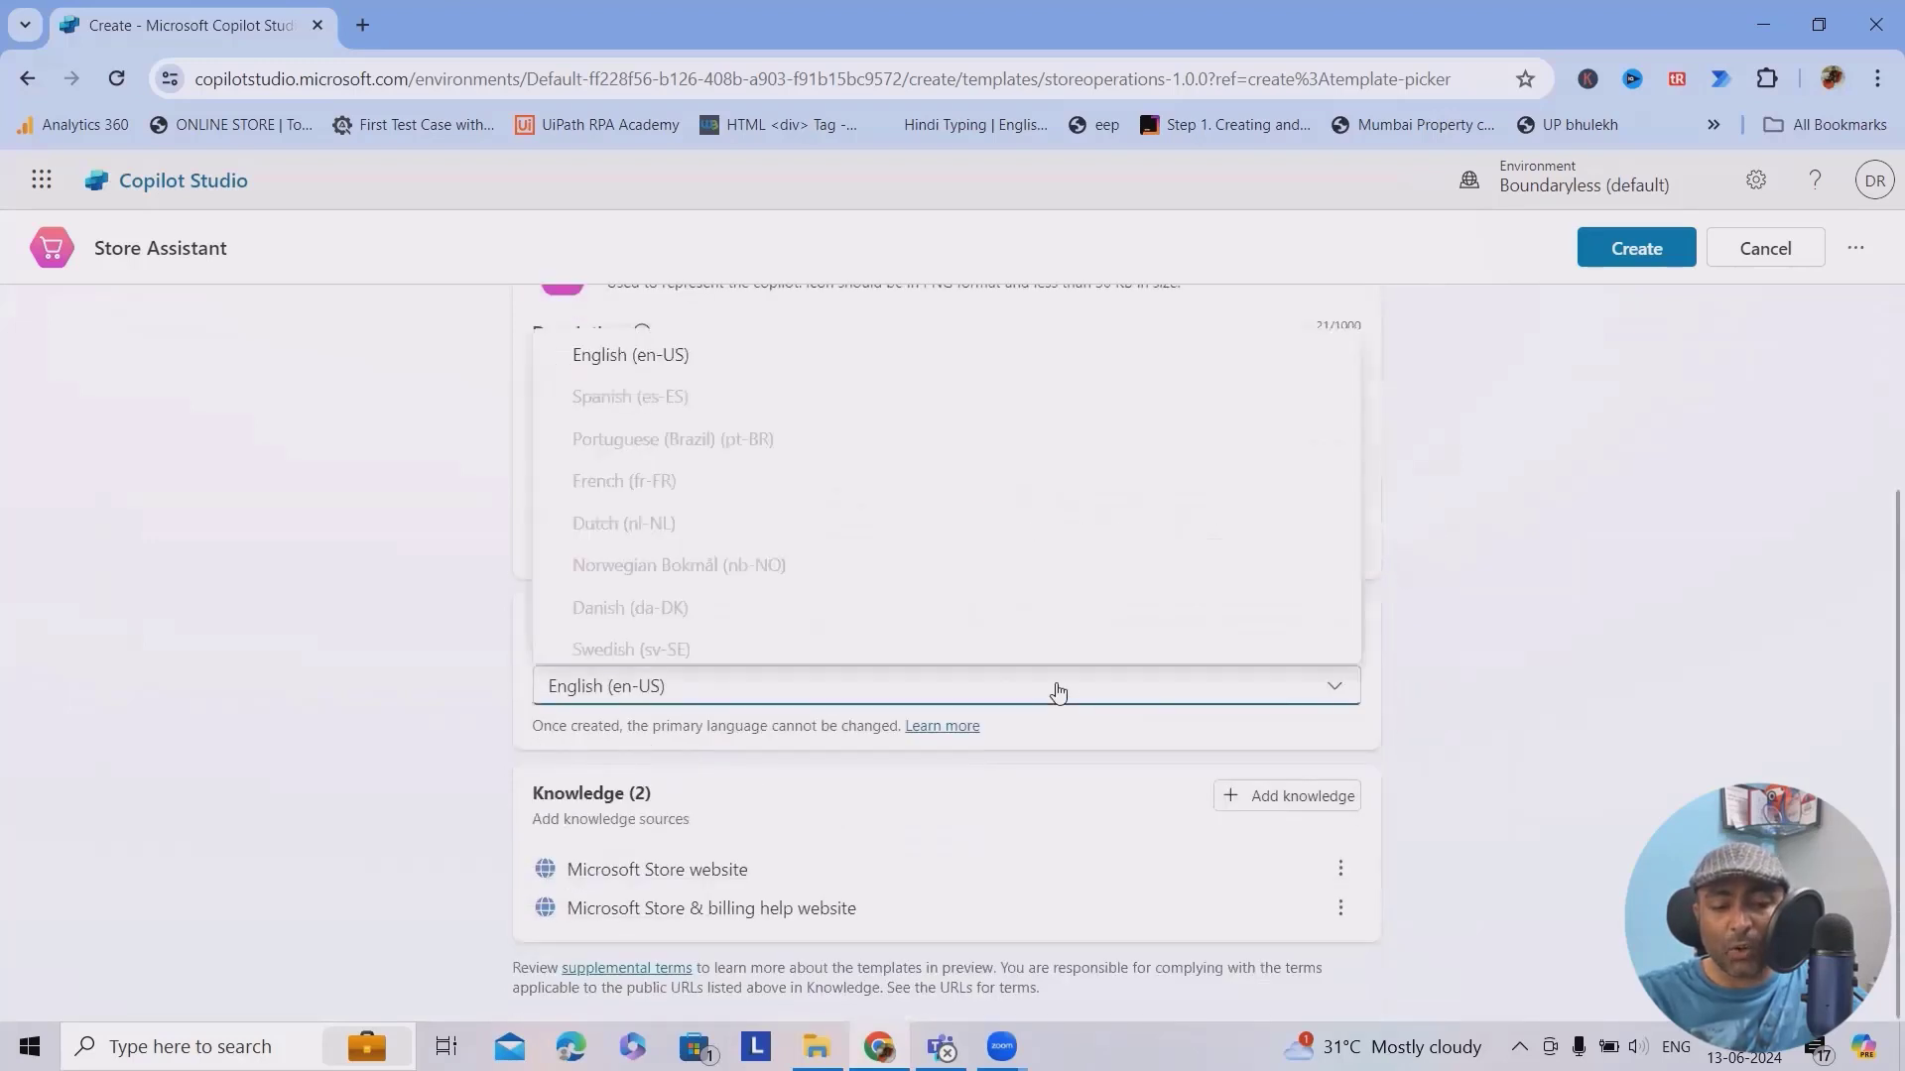
scroll(791, 476, down, 1)
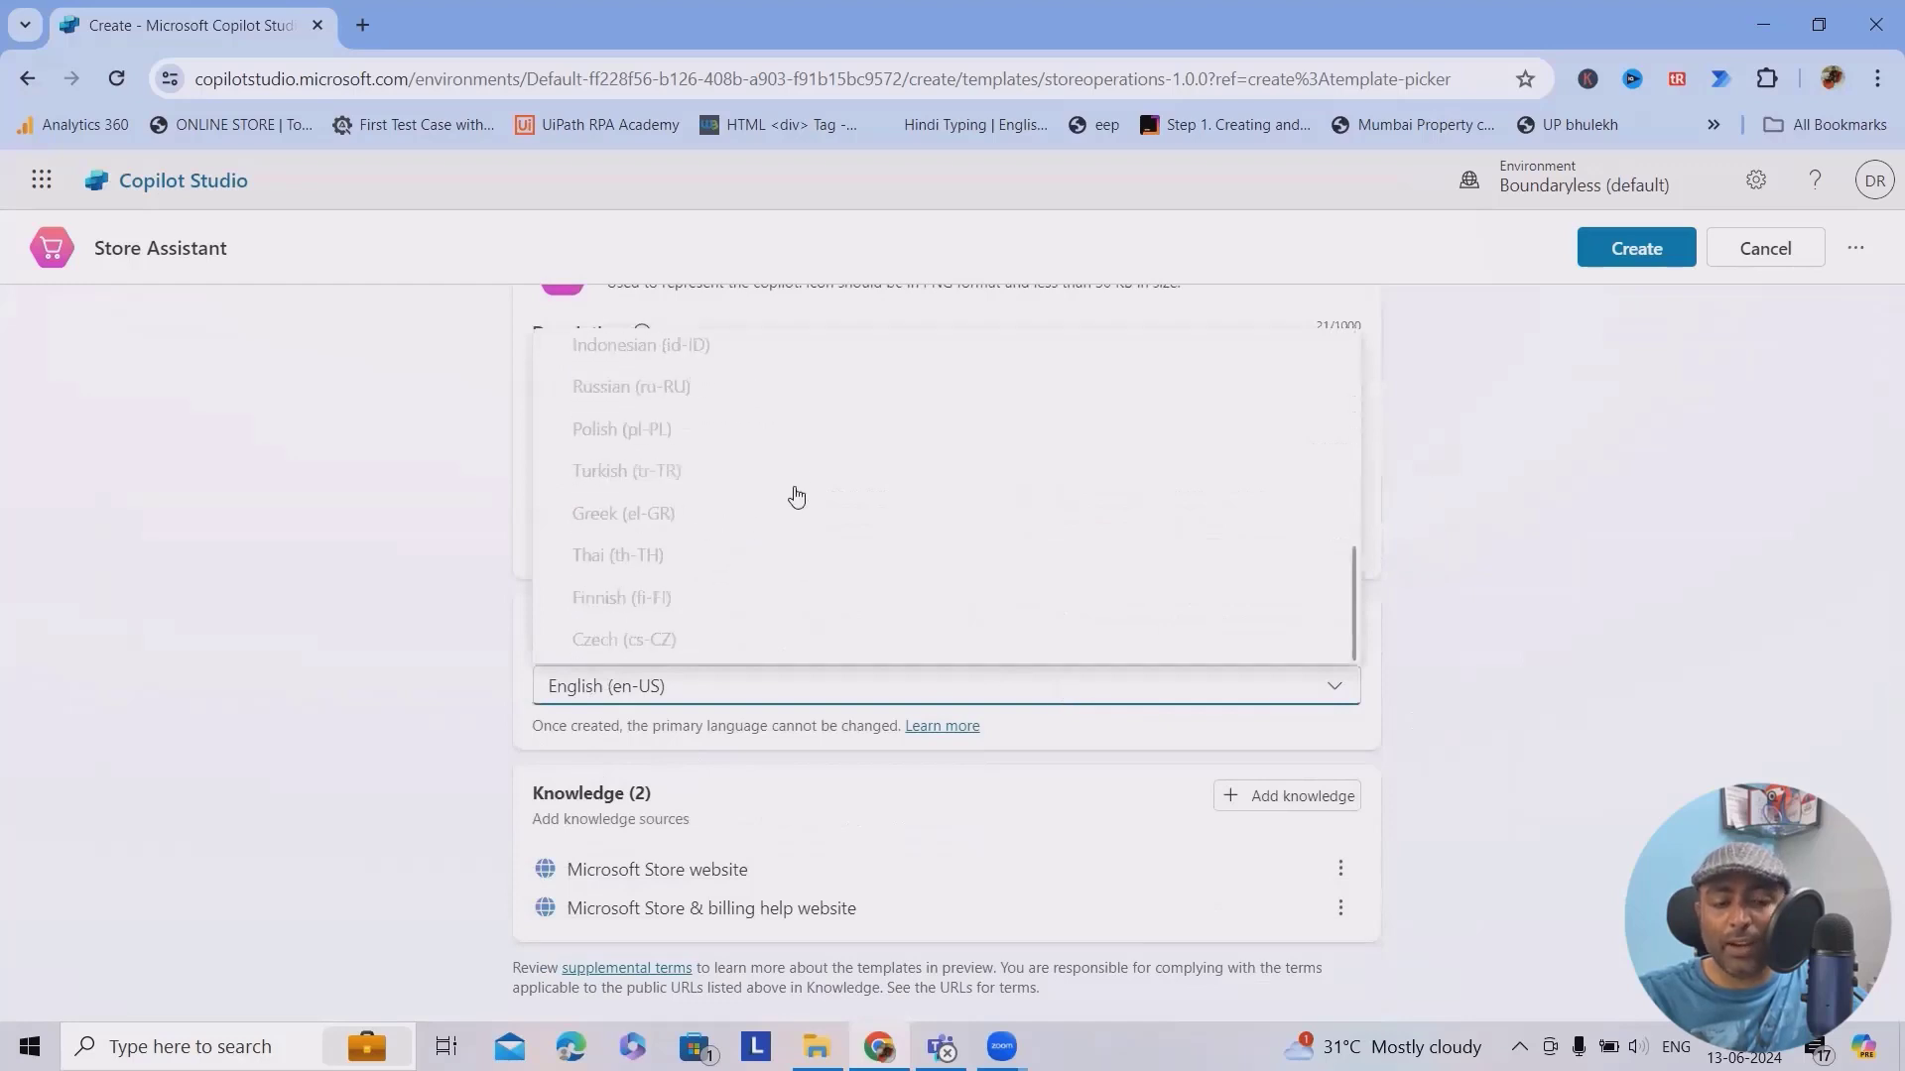
scroll(799, 524, up, 1)
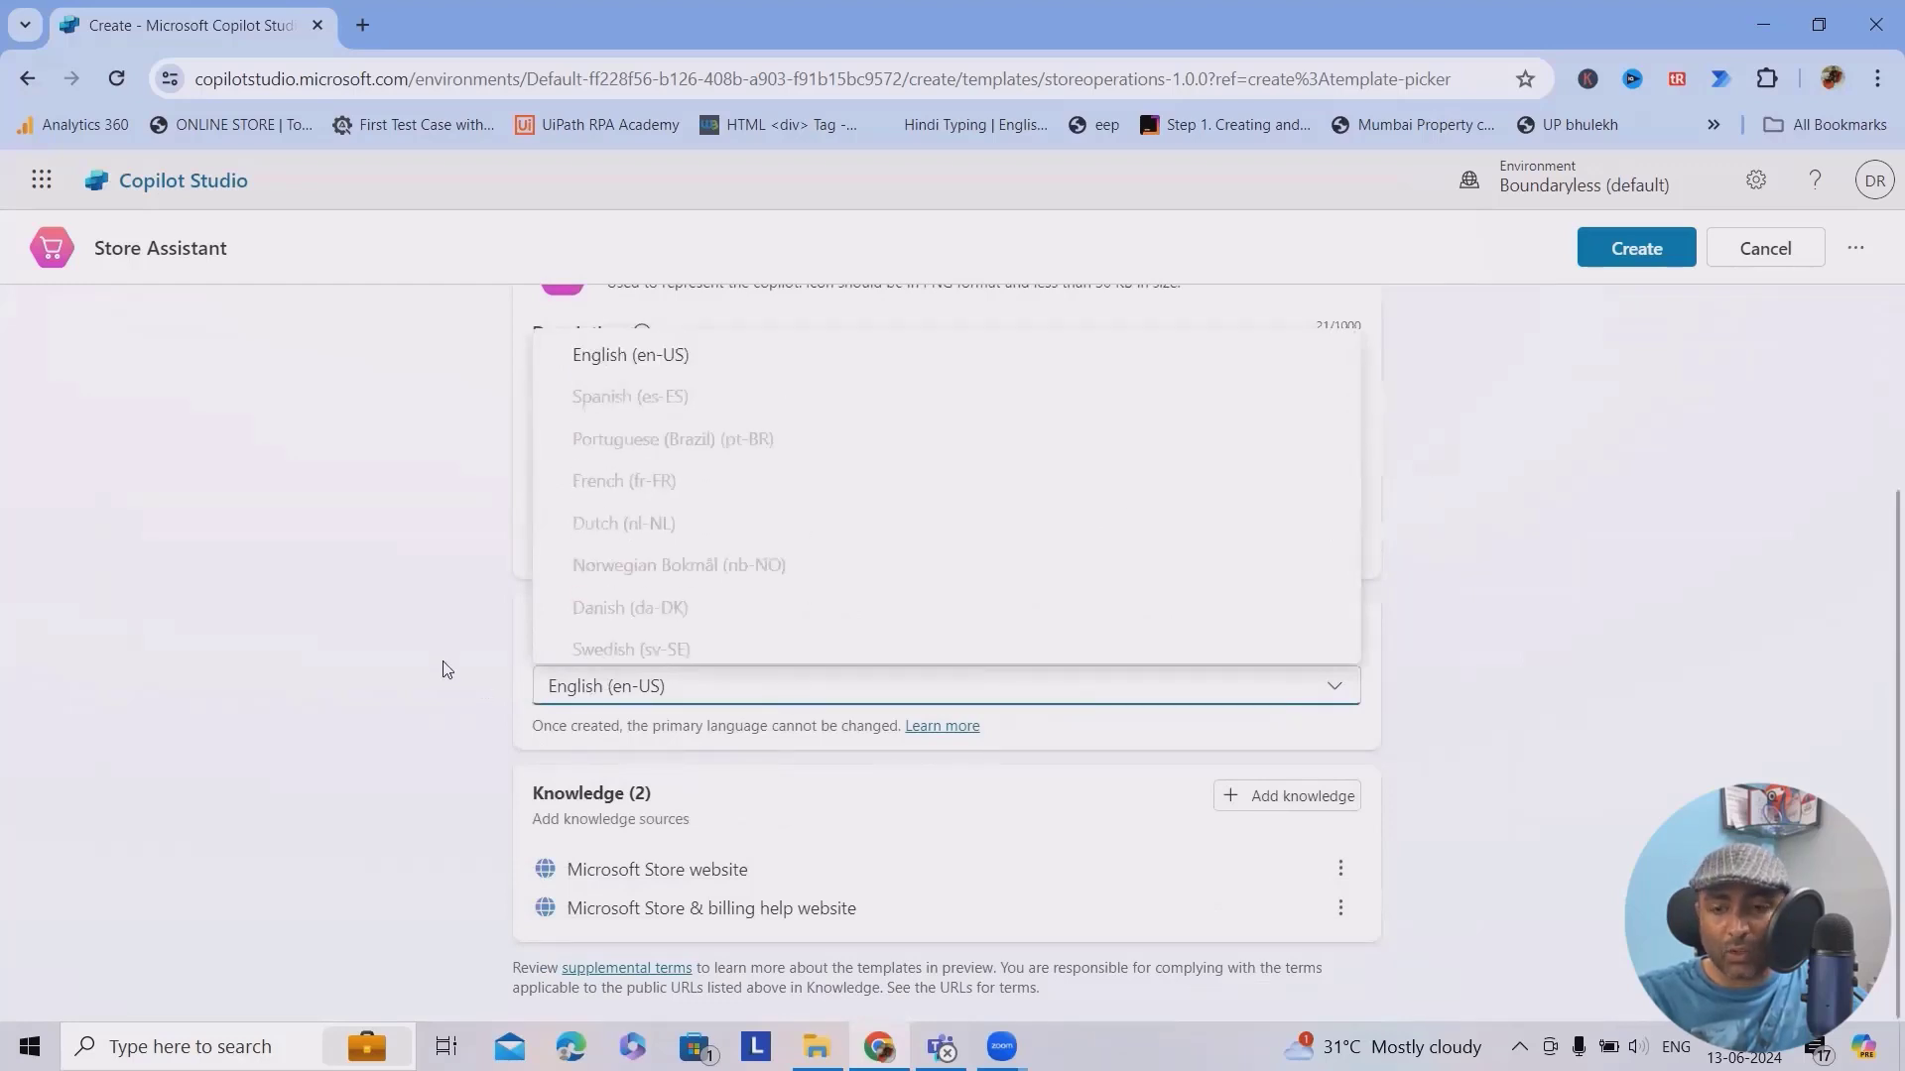
click(1546, 618)
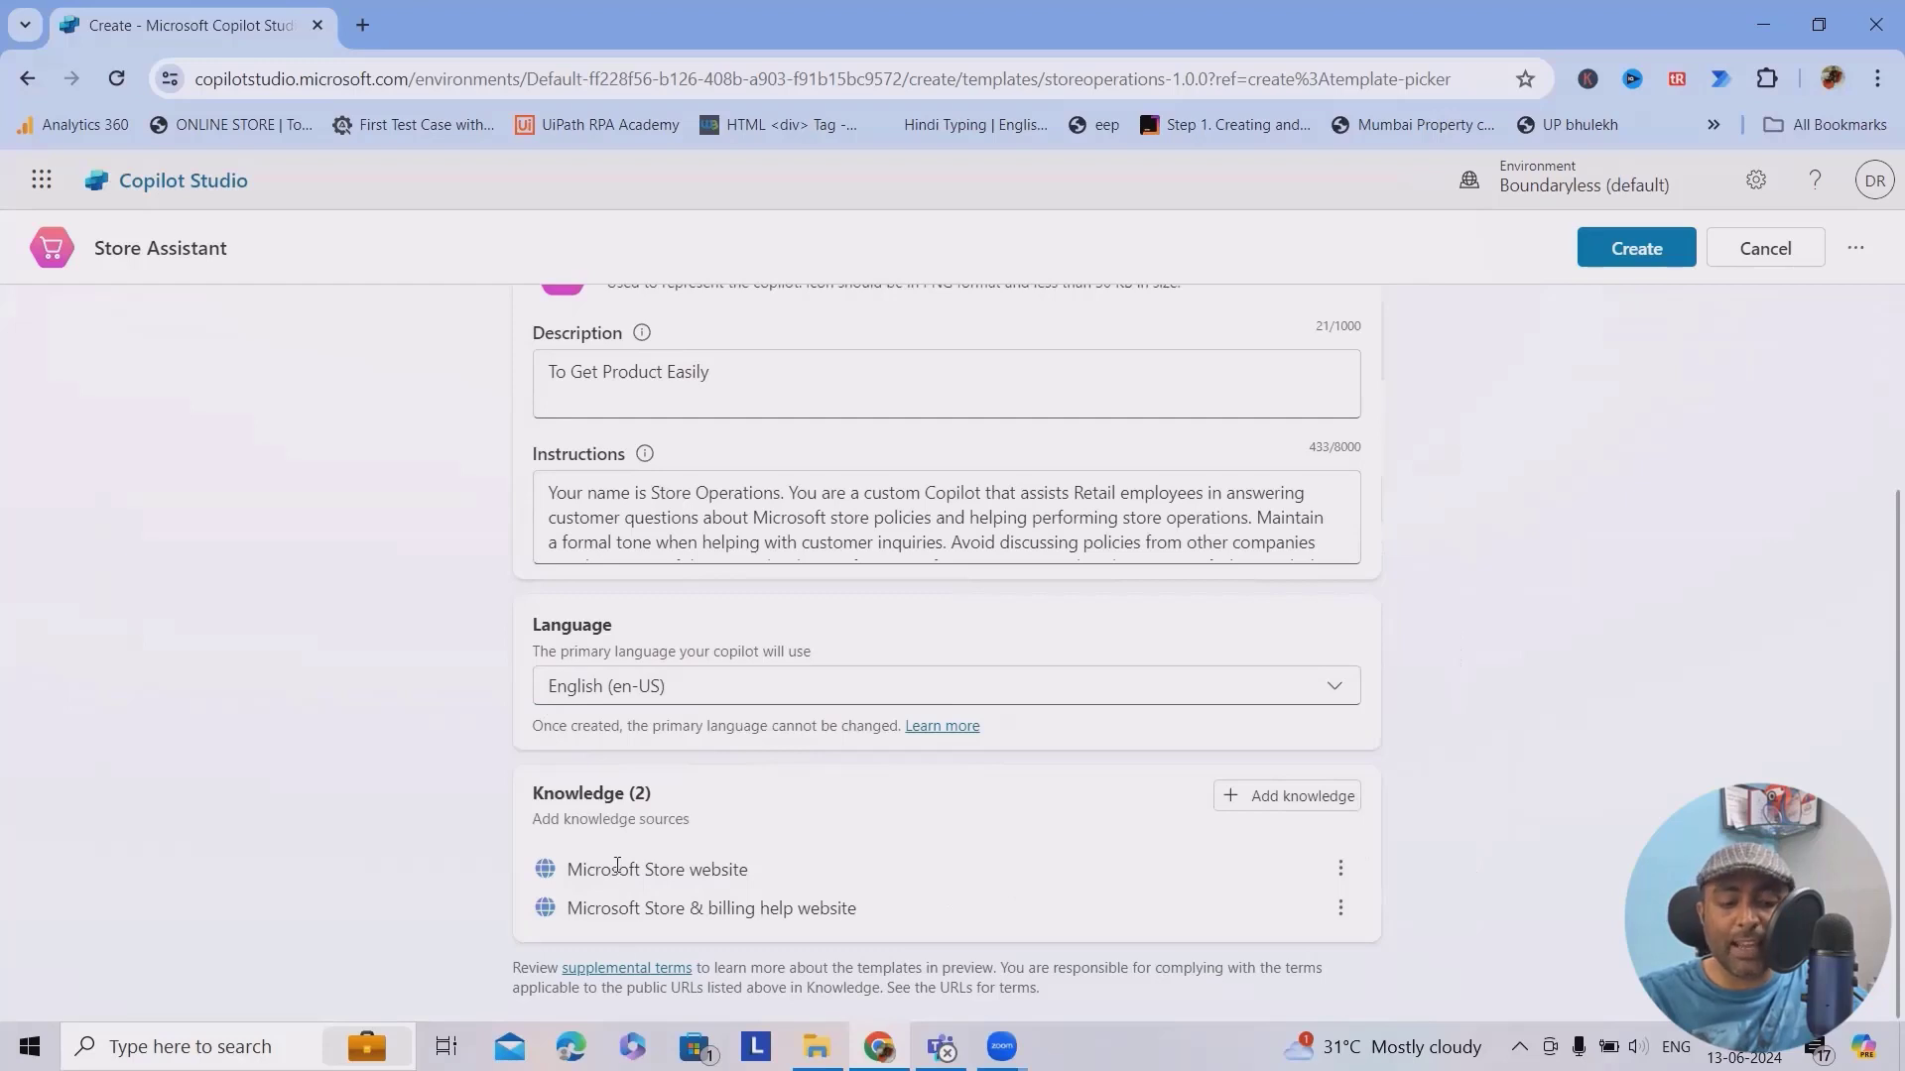
drag(562, 874, 775, 878)
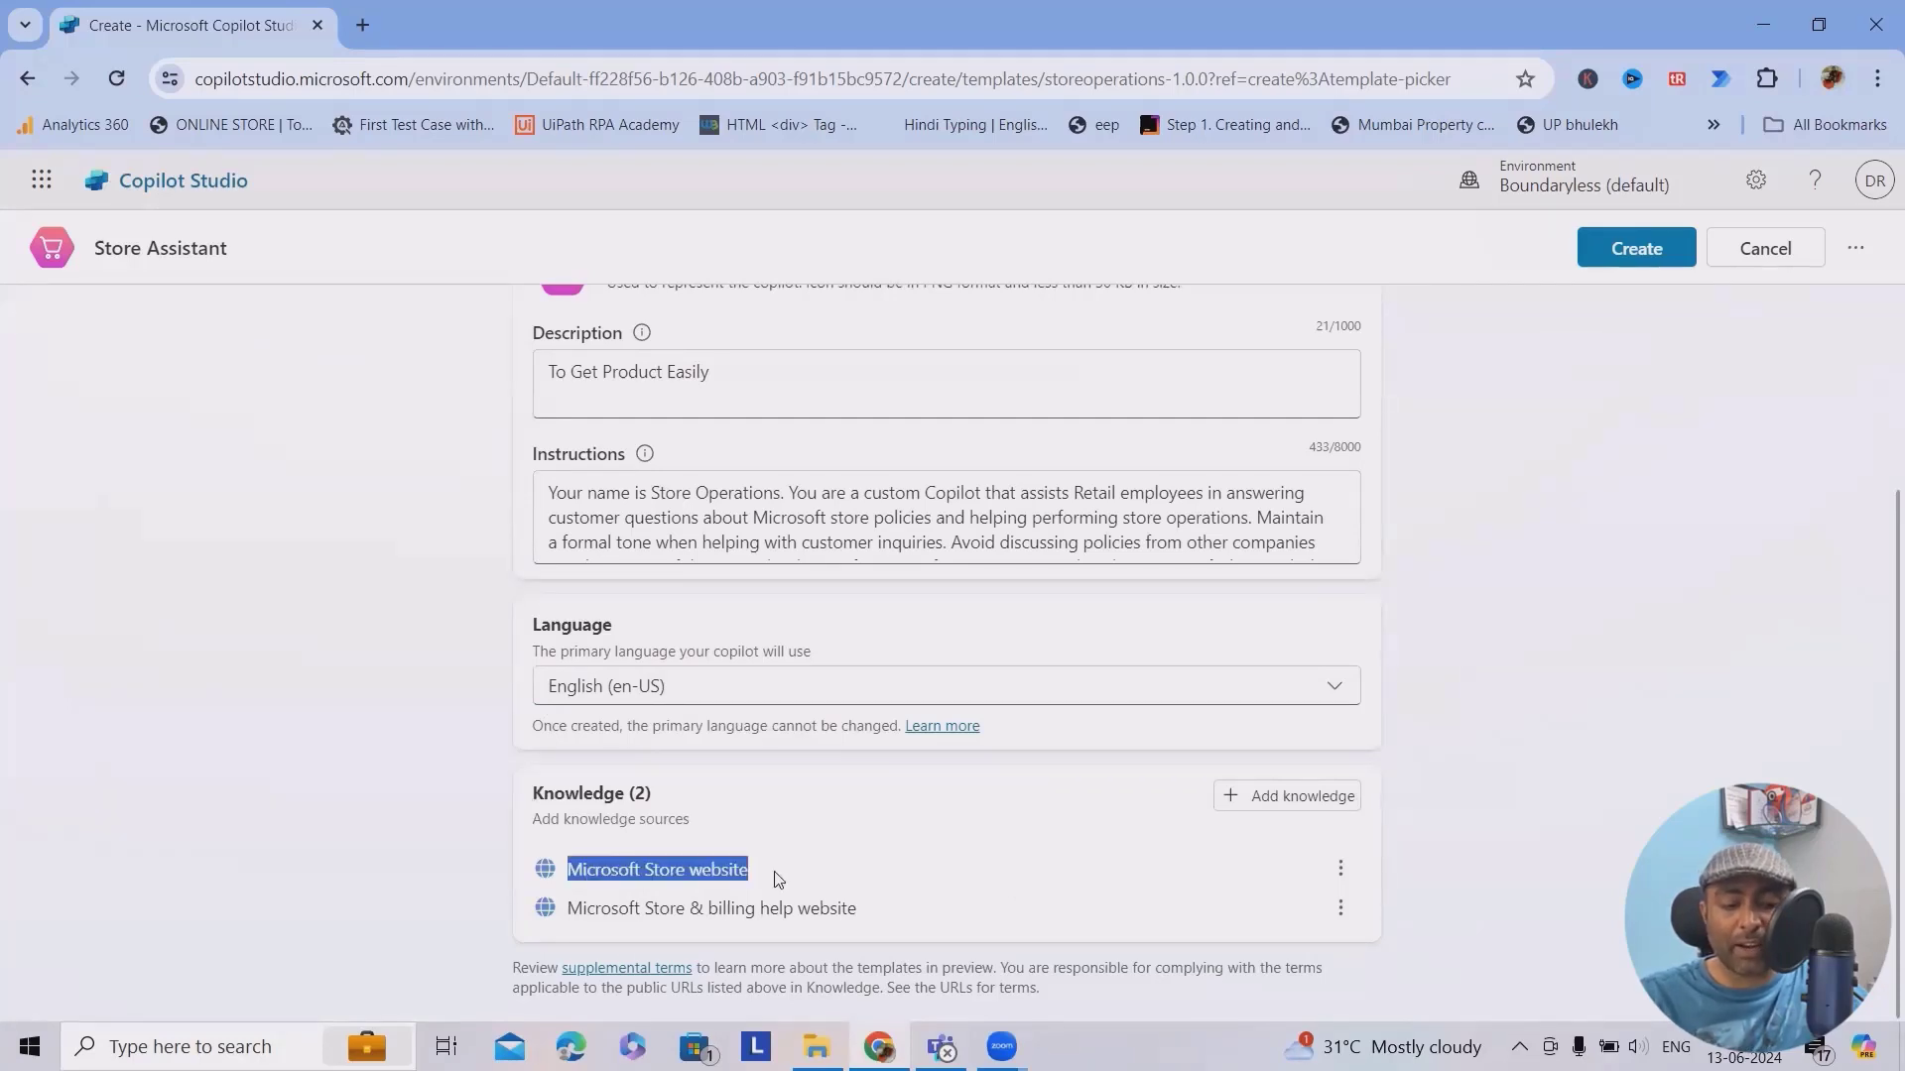
drag(595, 909, 865, 904)
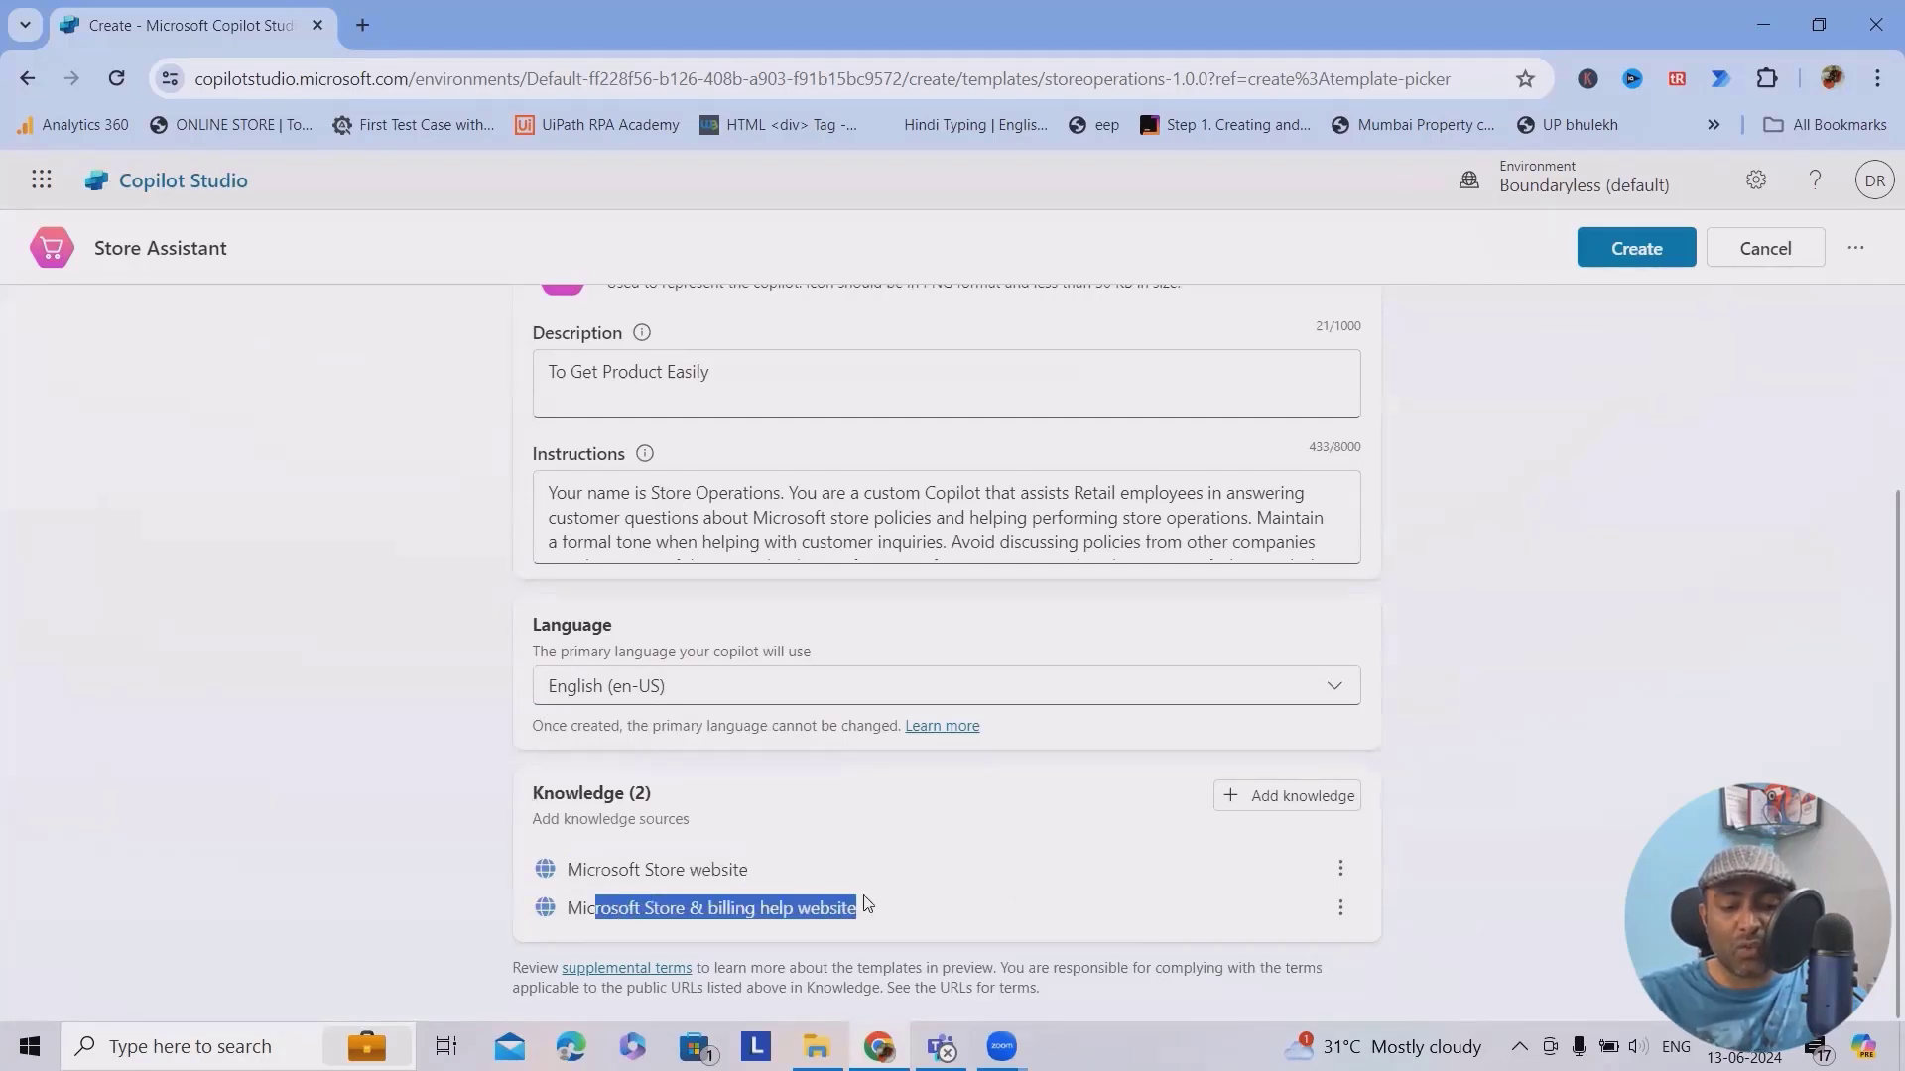
key(ctrl+t)
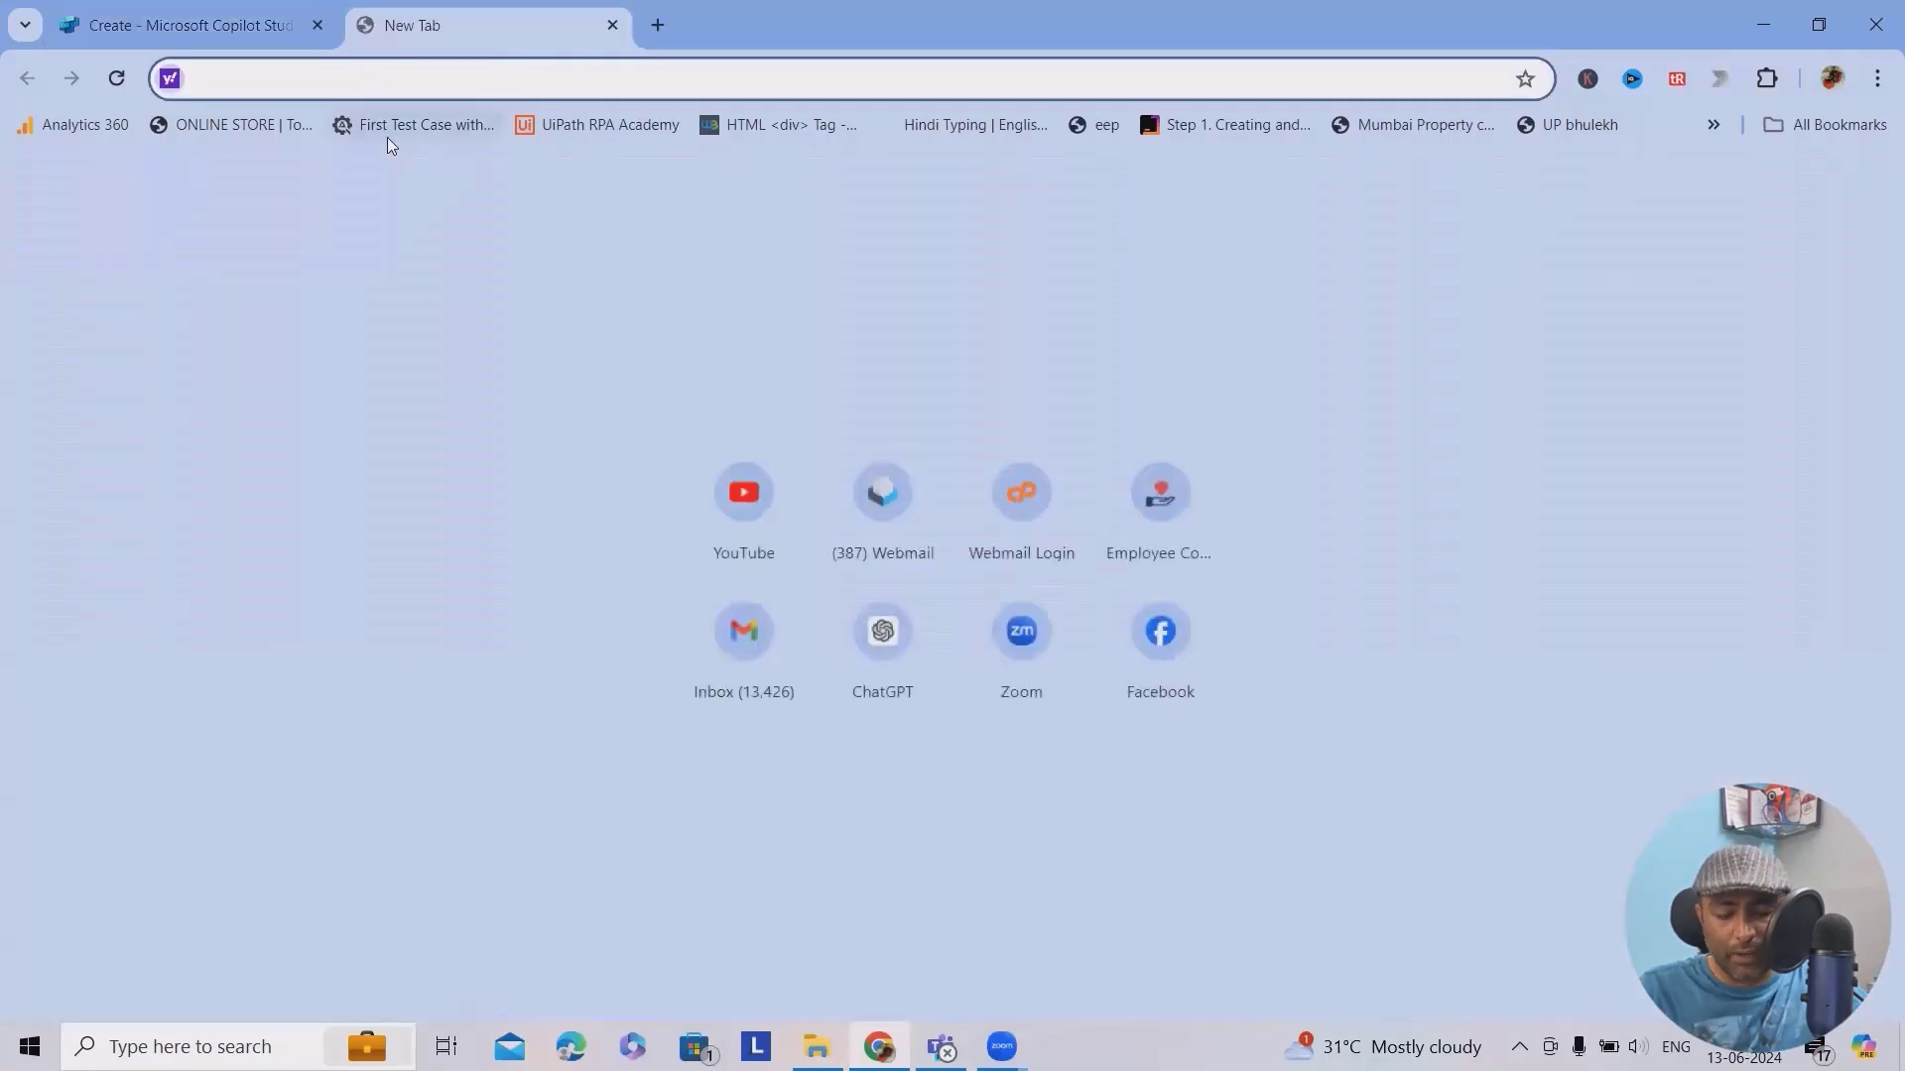
text(amazon.in)
key(Return)
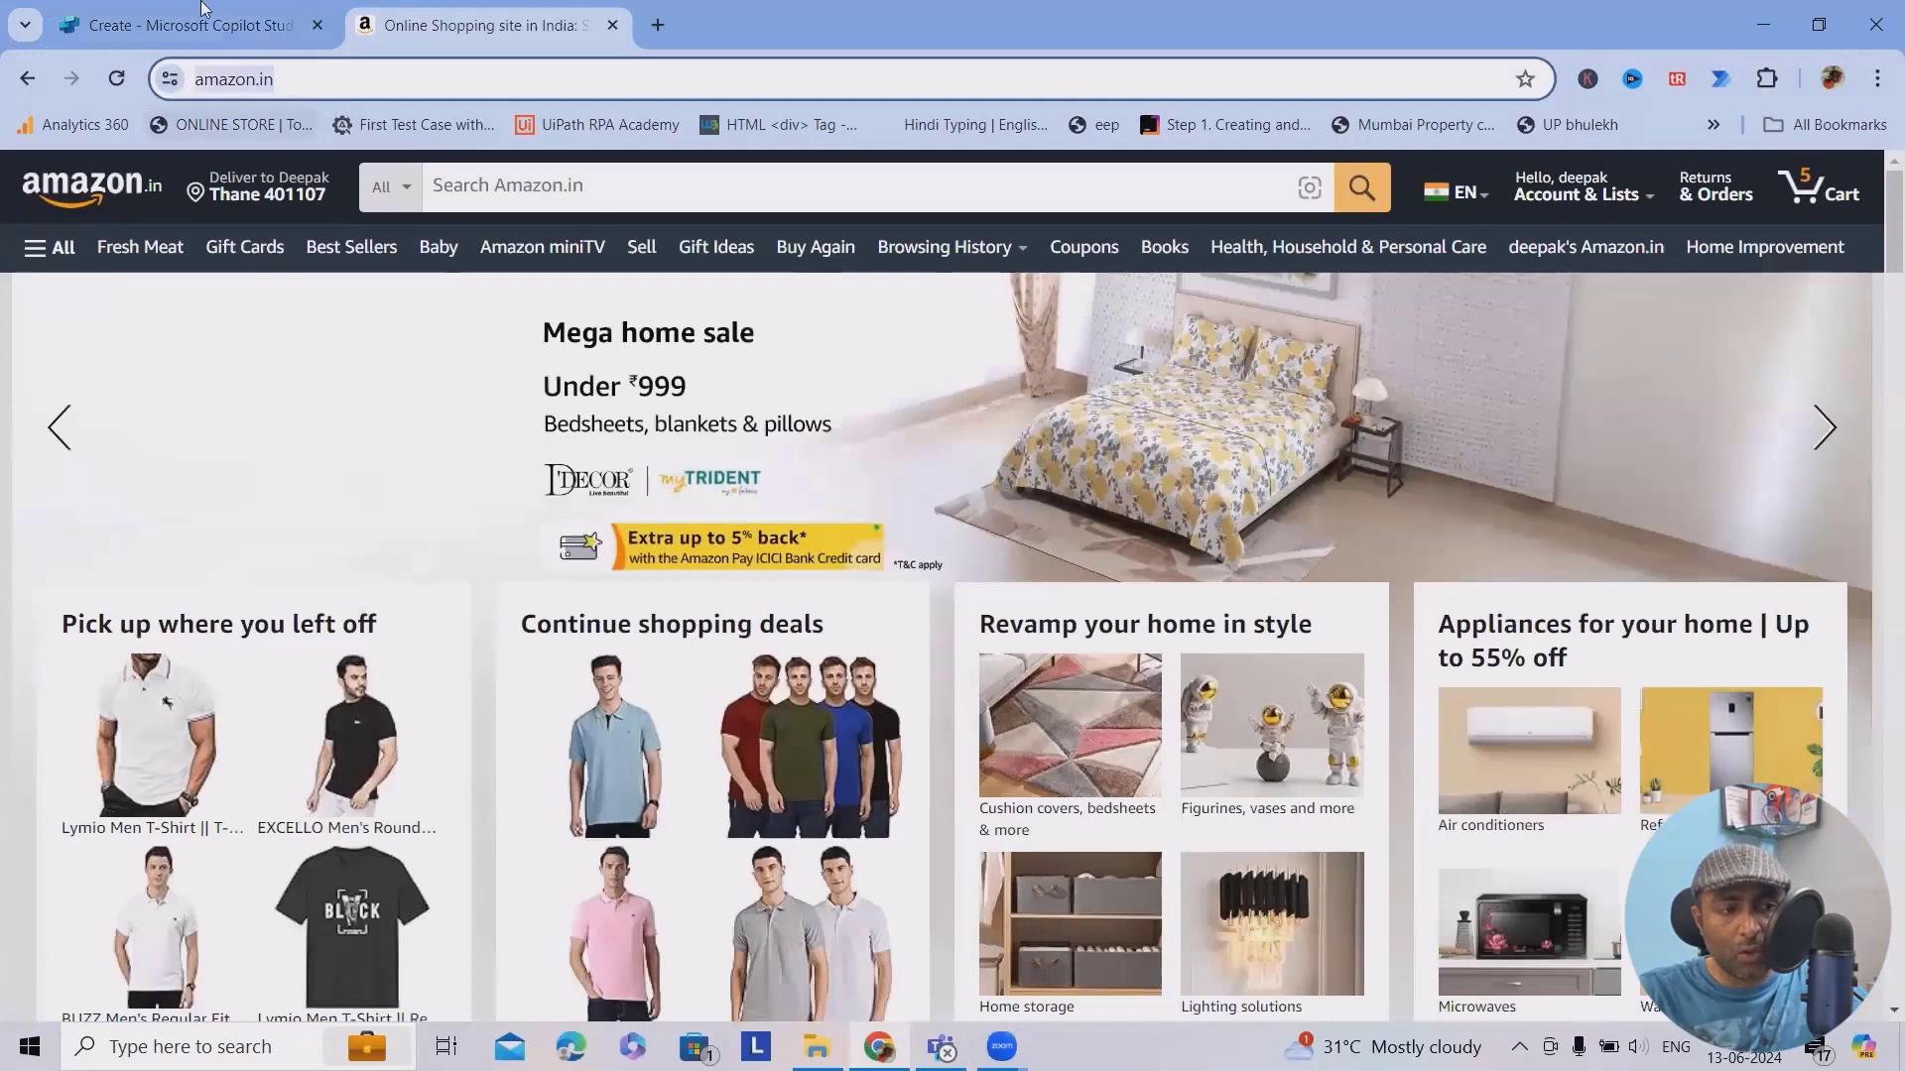
Back on the setup page, search the Add knowledge sources for the Amazon.in address
click(164, 28)
click(1288, 797)
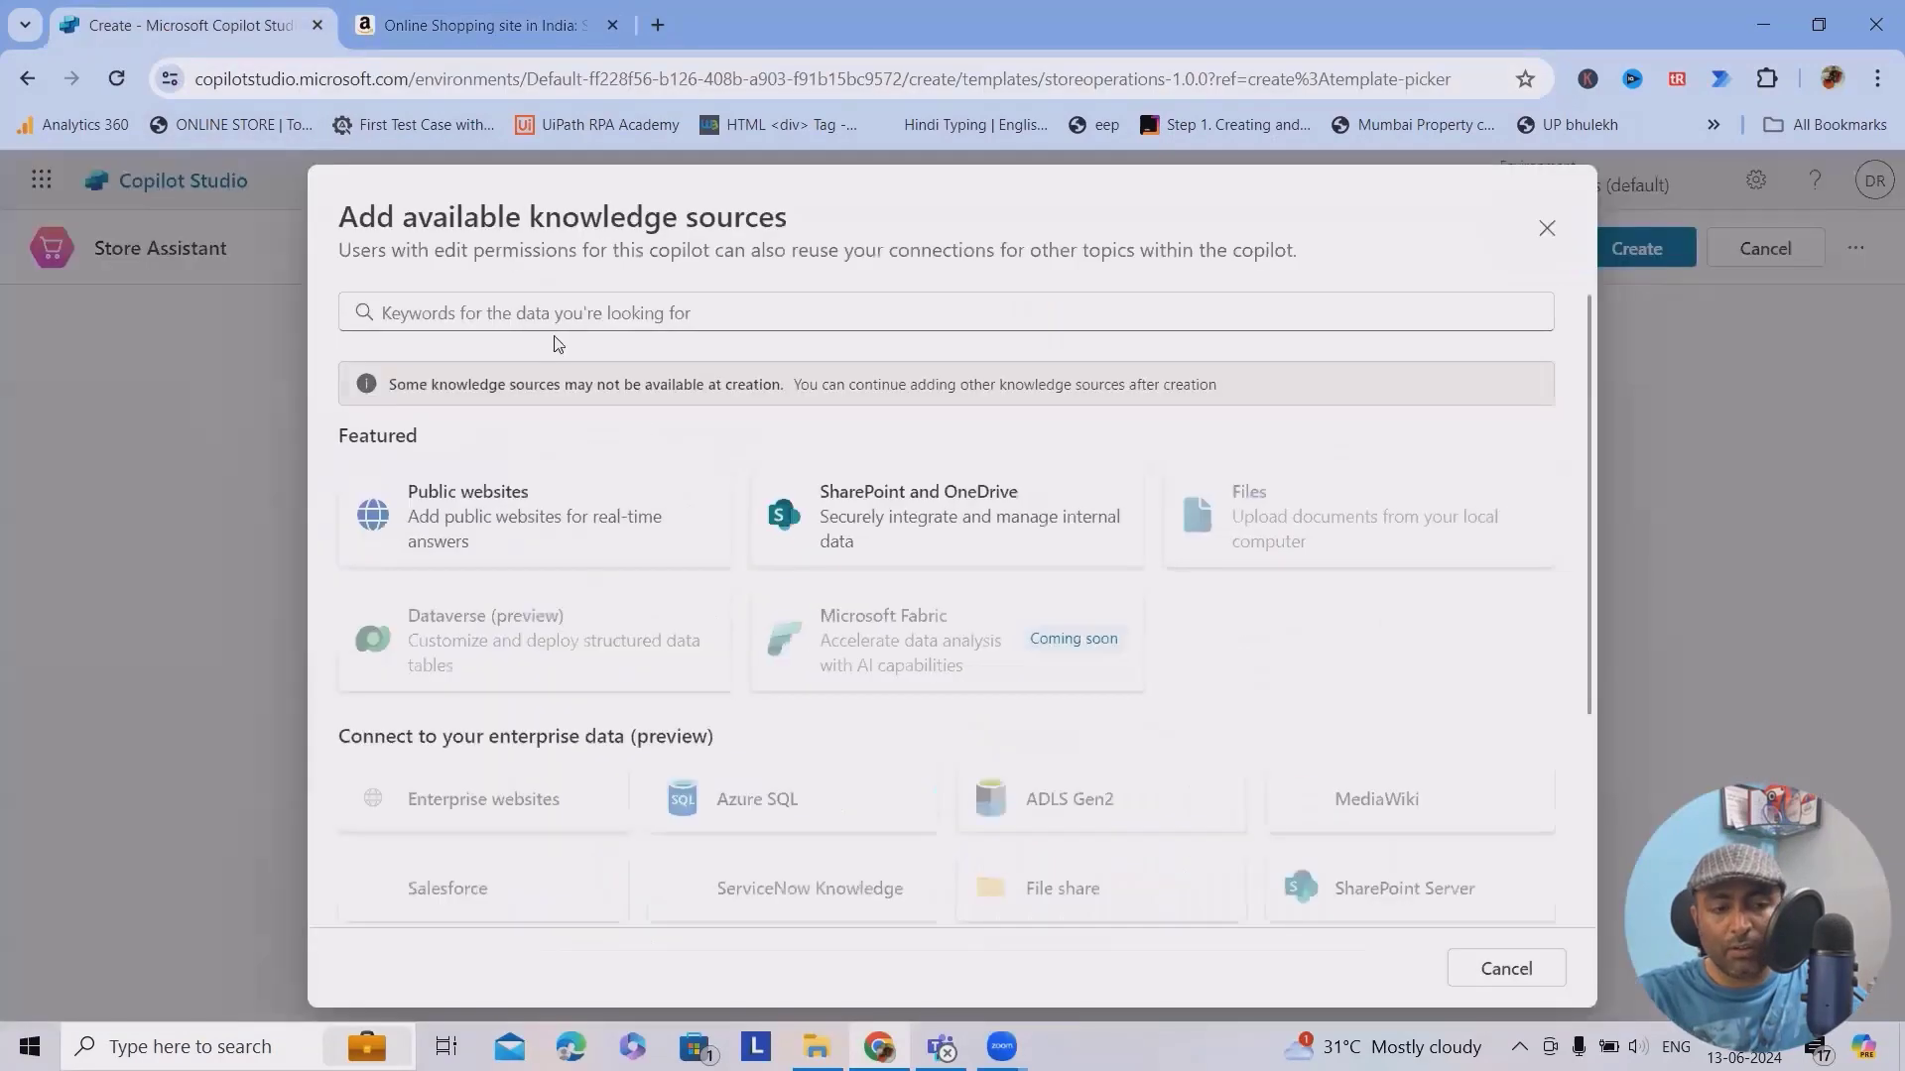
click(587, 315)
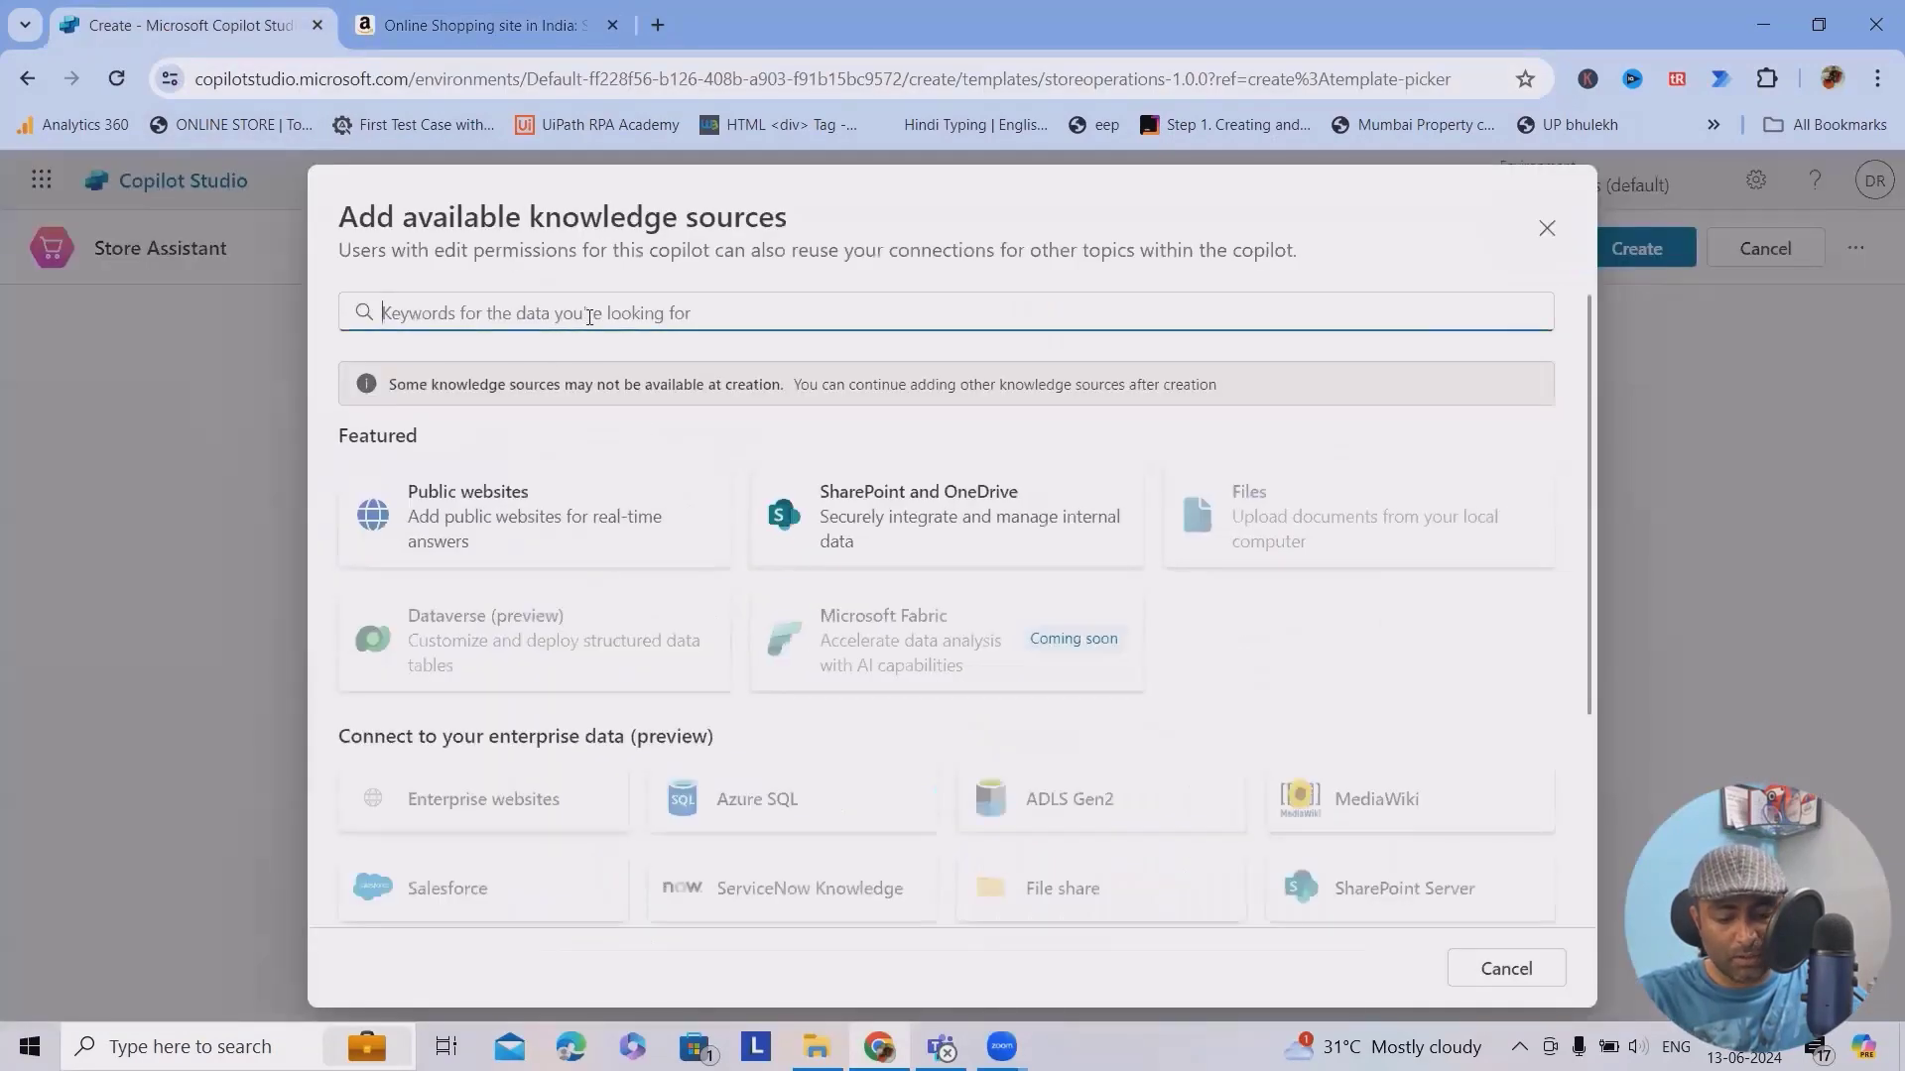
text(https://www.amazon.in/)
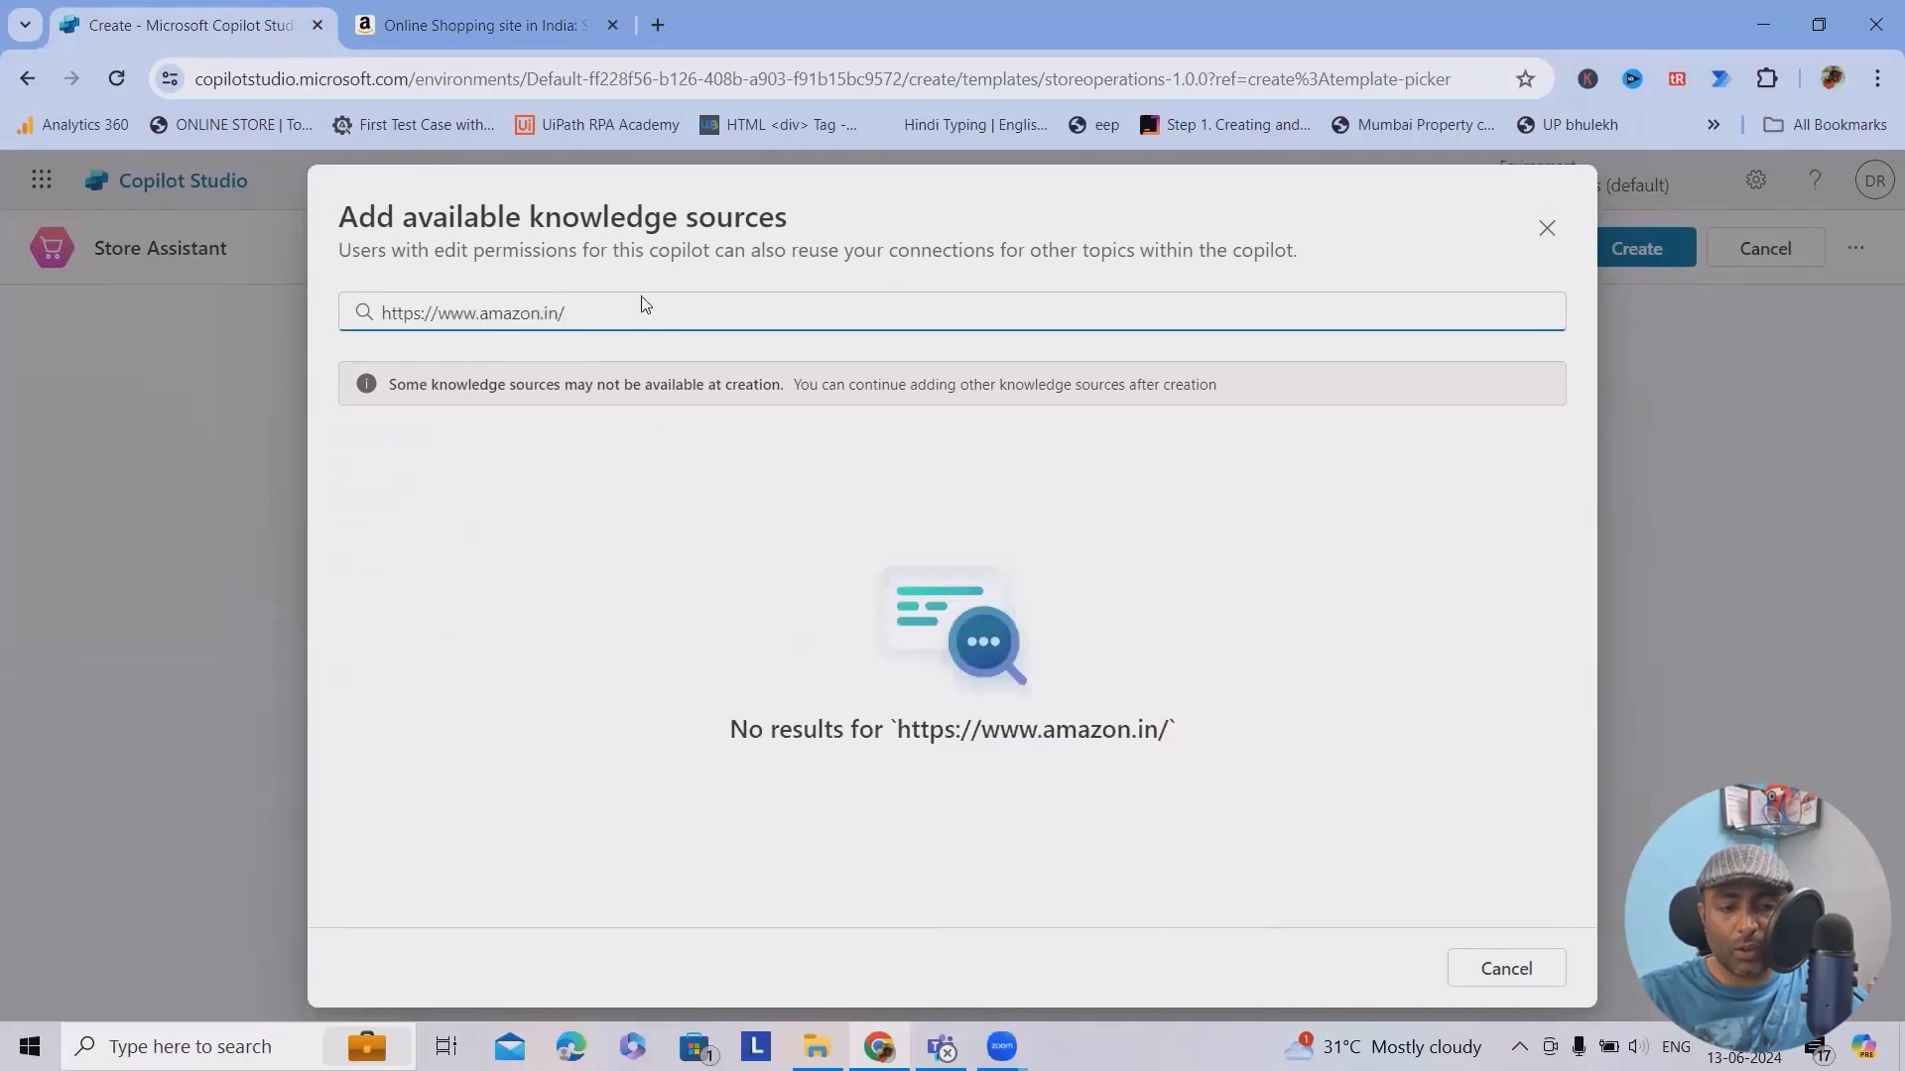
key(BackSpace)
key(BackSpace)
key(BackSpace)
key(BackSpace)
key(BackSpace)
key(BackSpace)
key(BackSpace)
key(BackSpace)
key(BackSpace)
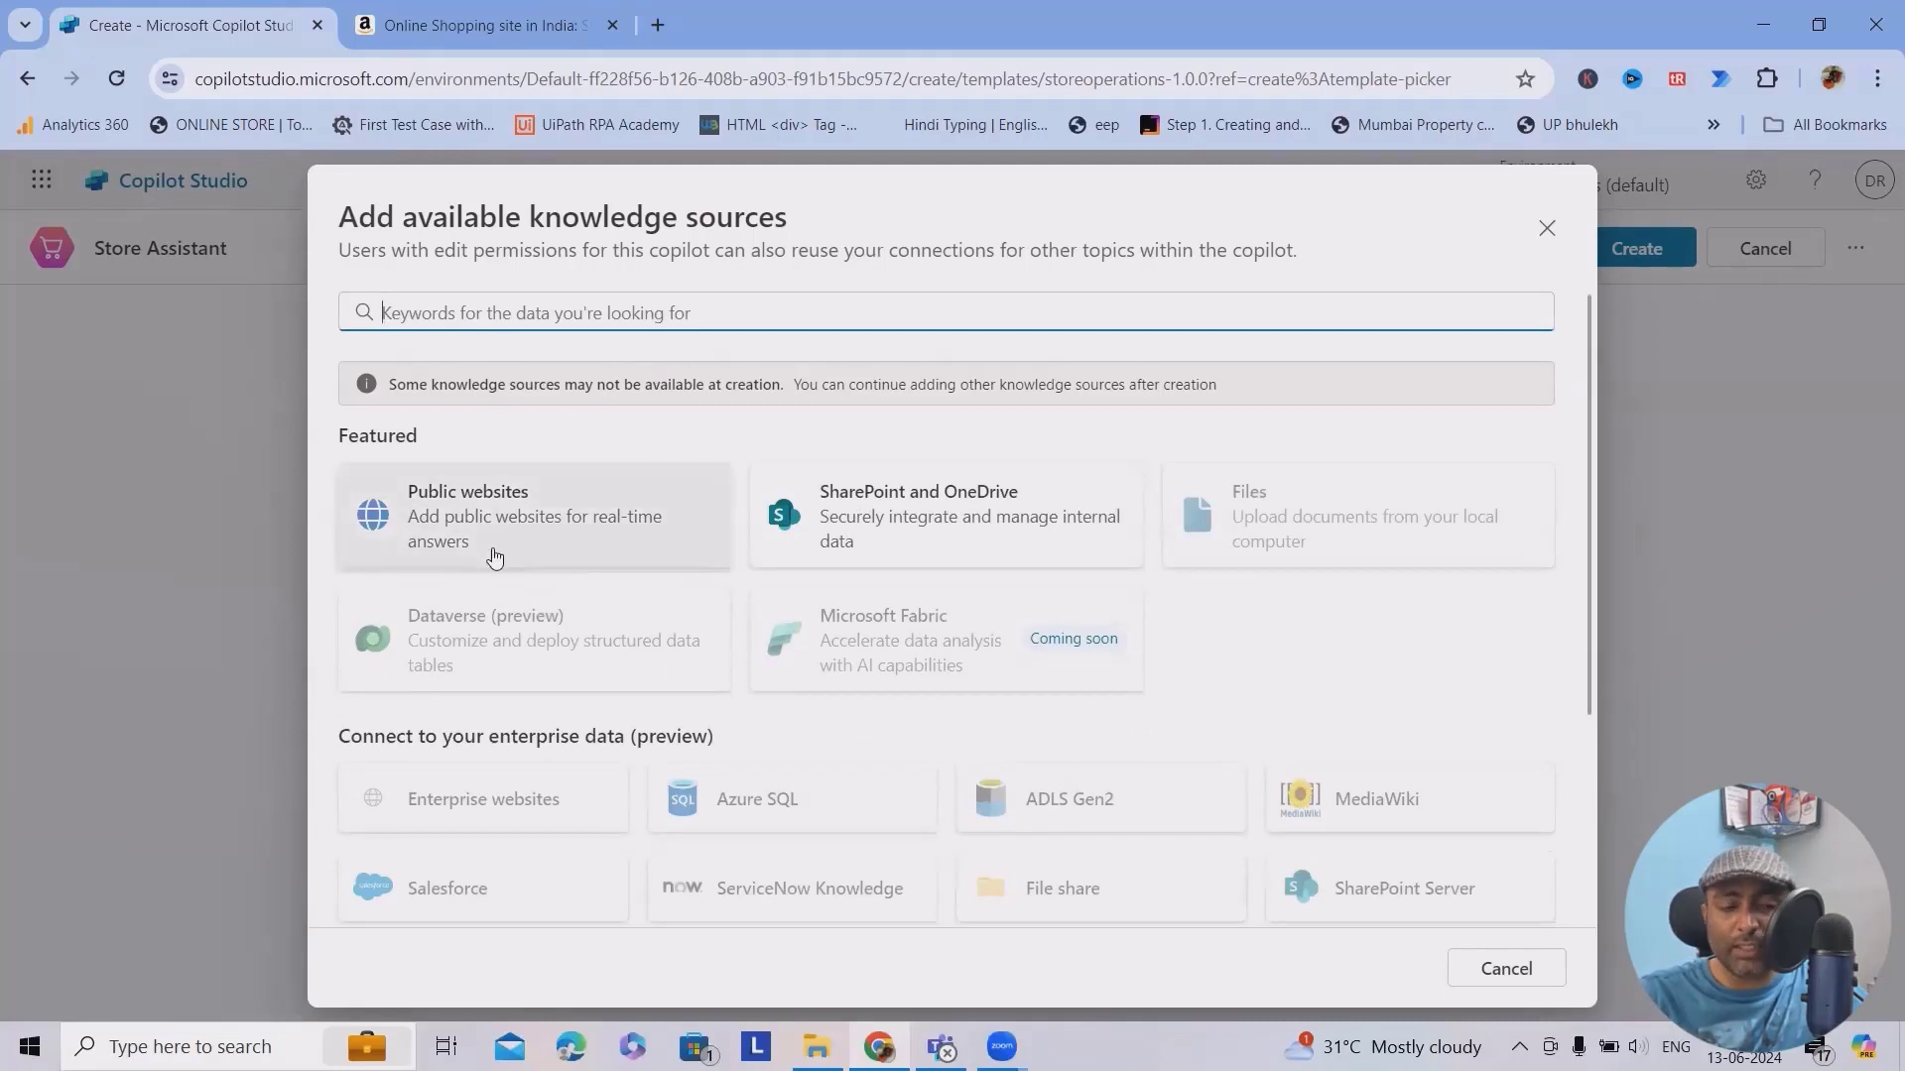
click(465, 528)
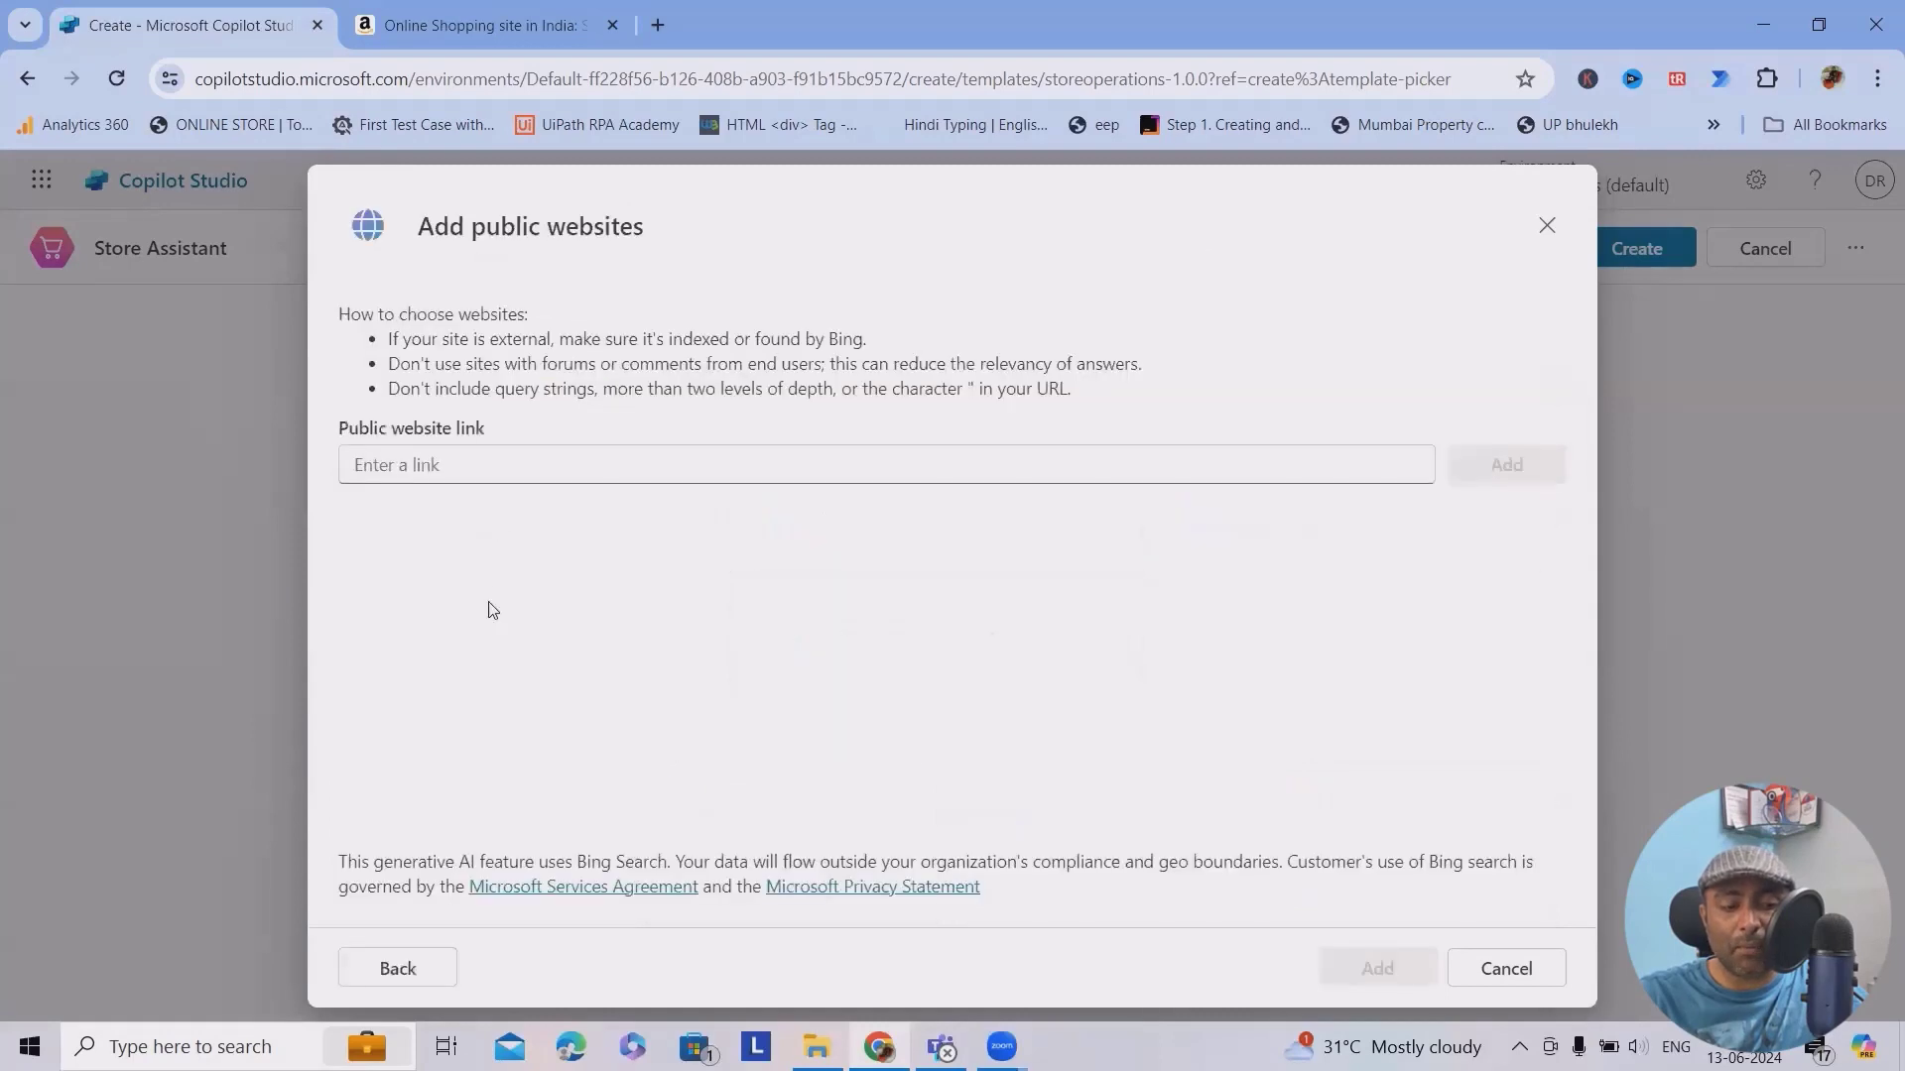
click(714, 464)
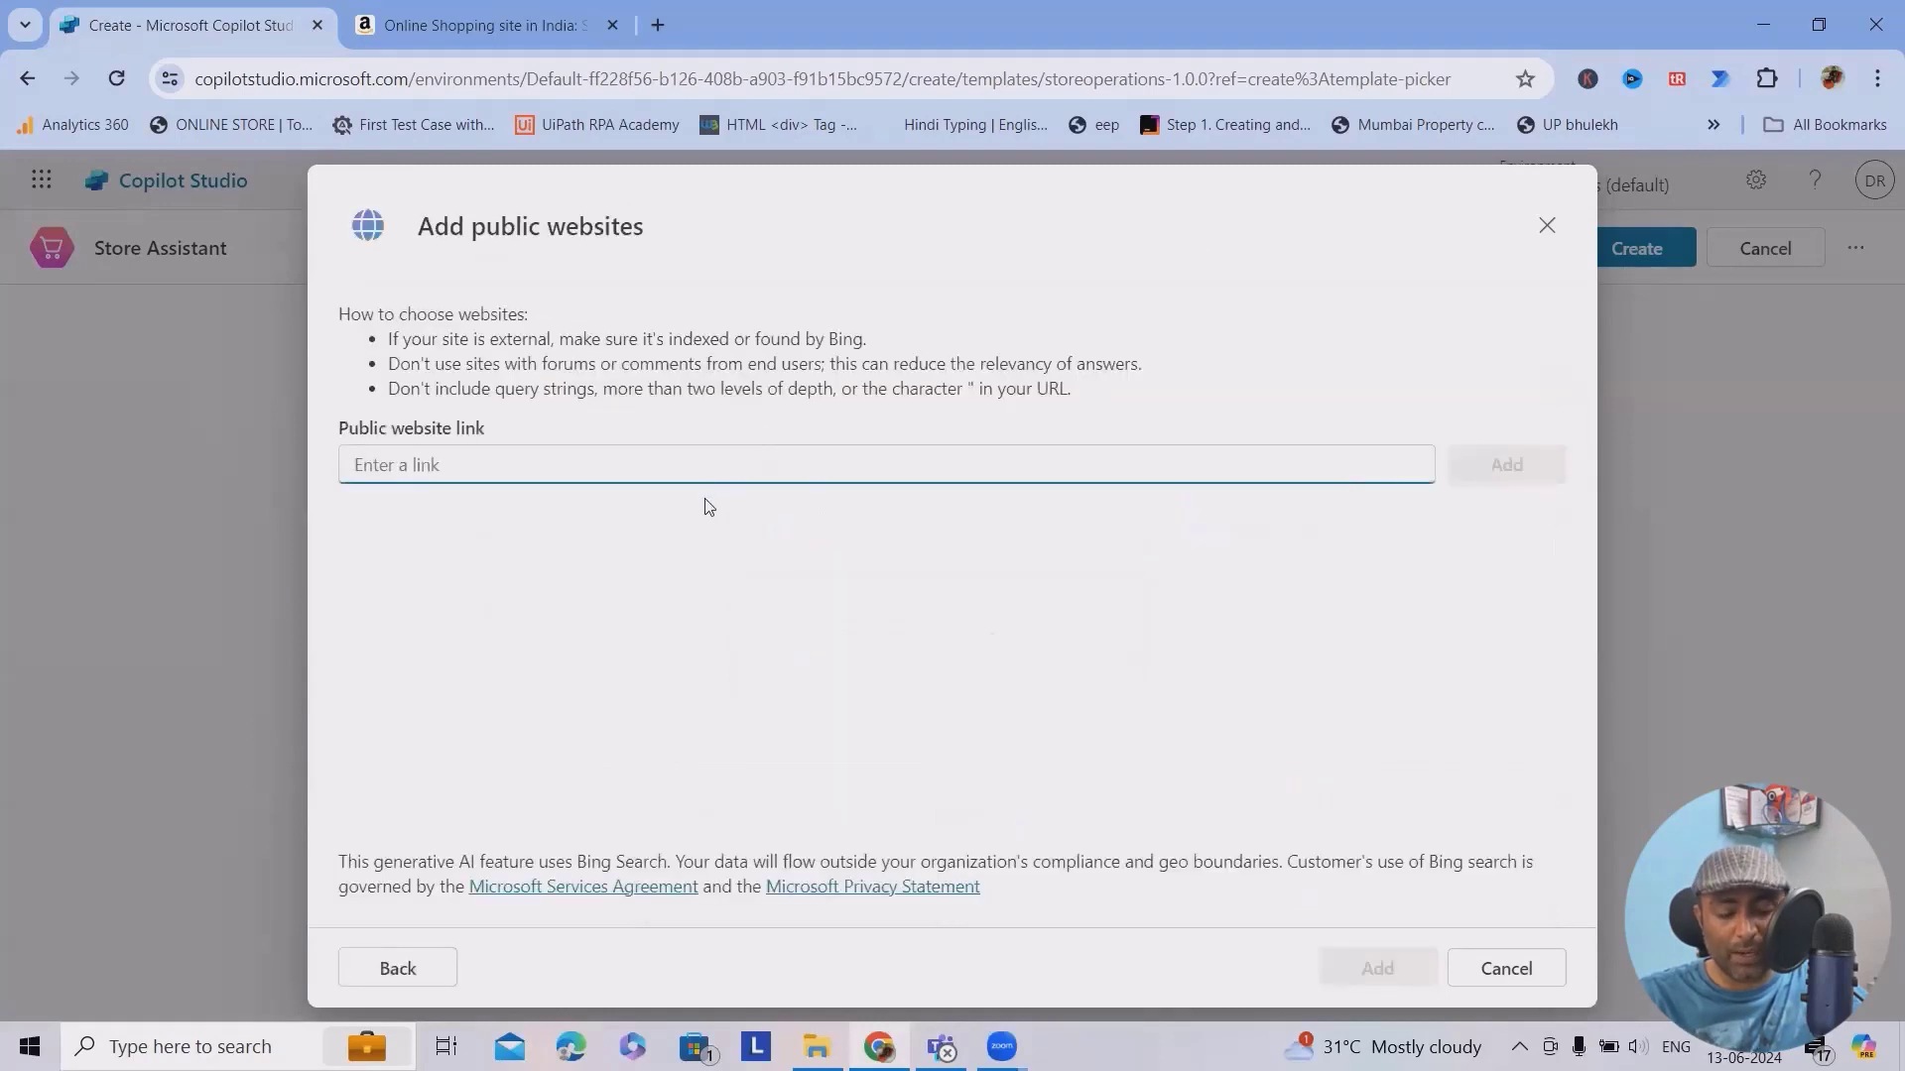
text(https://www.amazon.in/)
click(1496, 464)
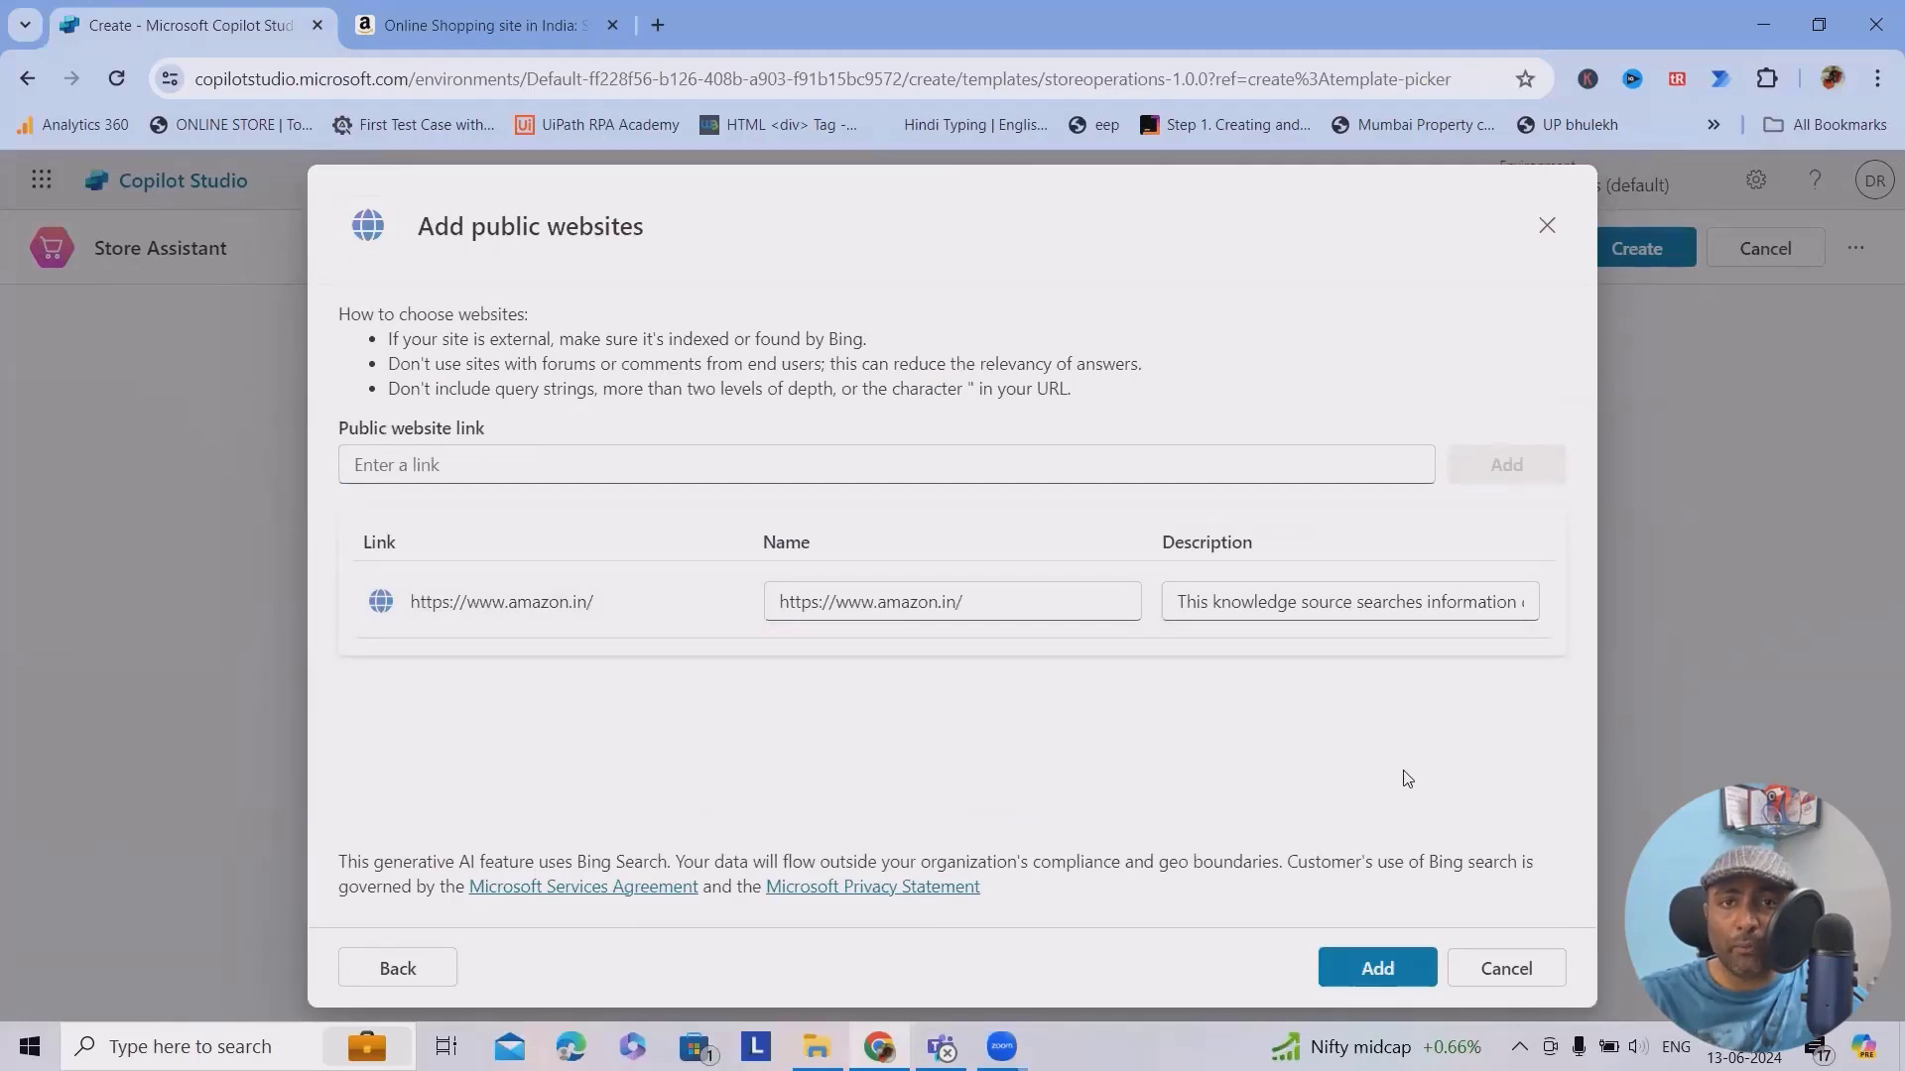
click(1371, 964)
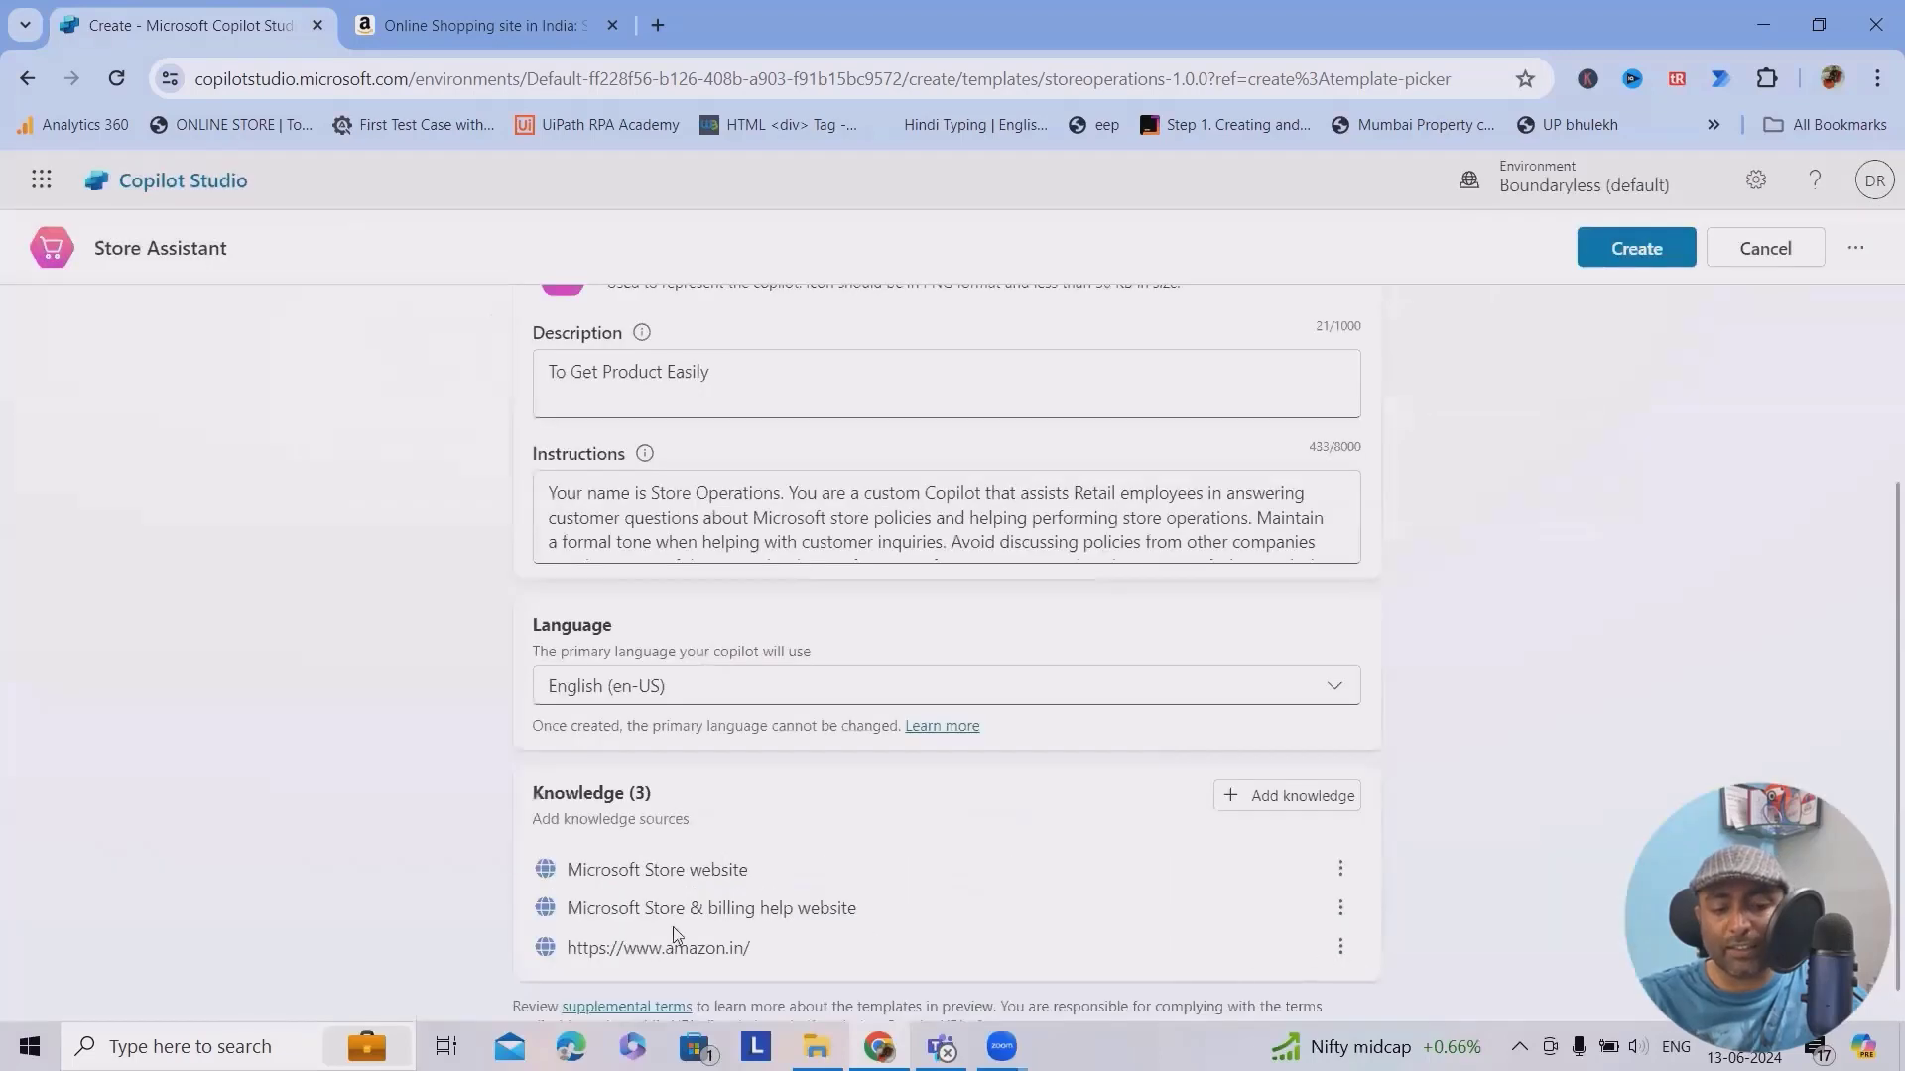
click(1292, 797)
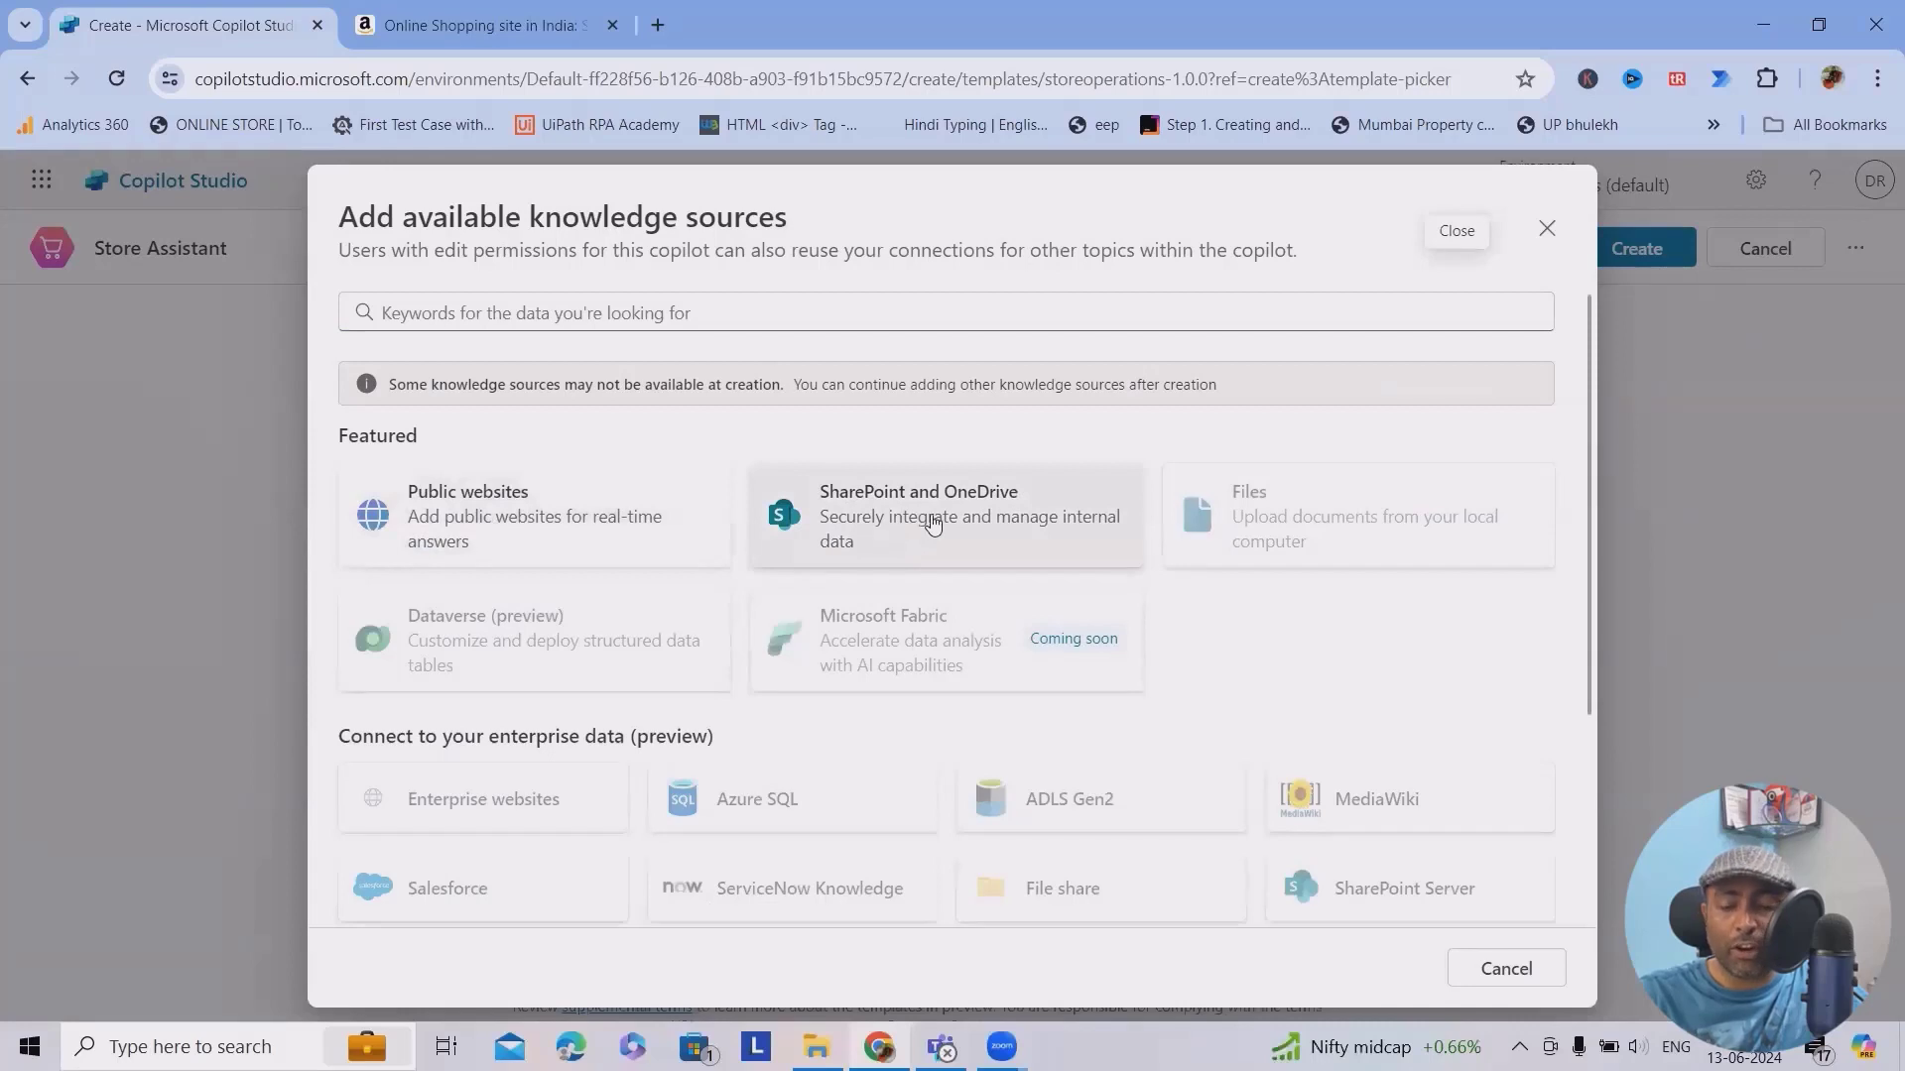
click(937, 526)
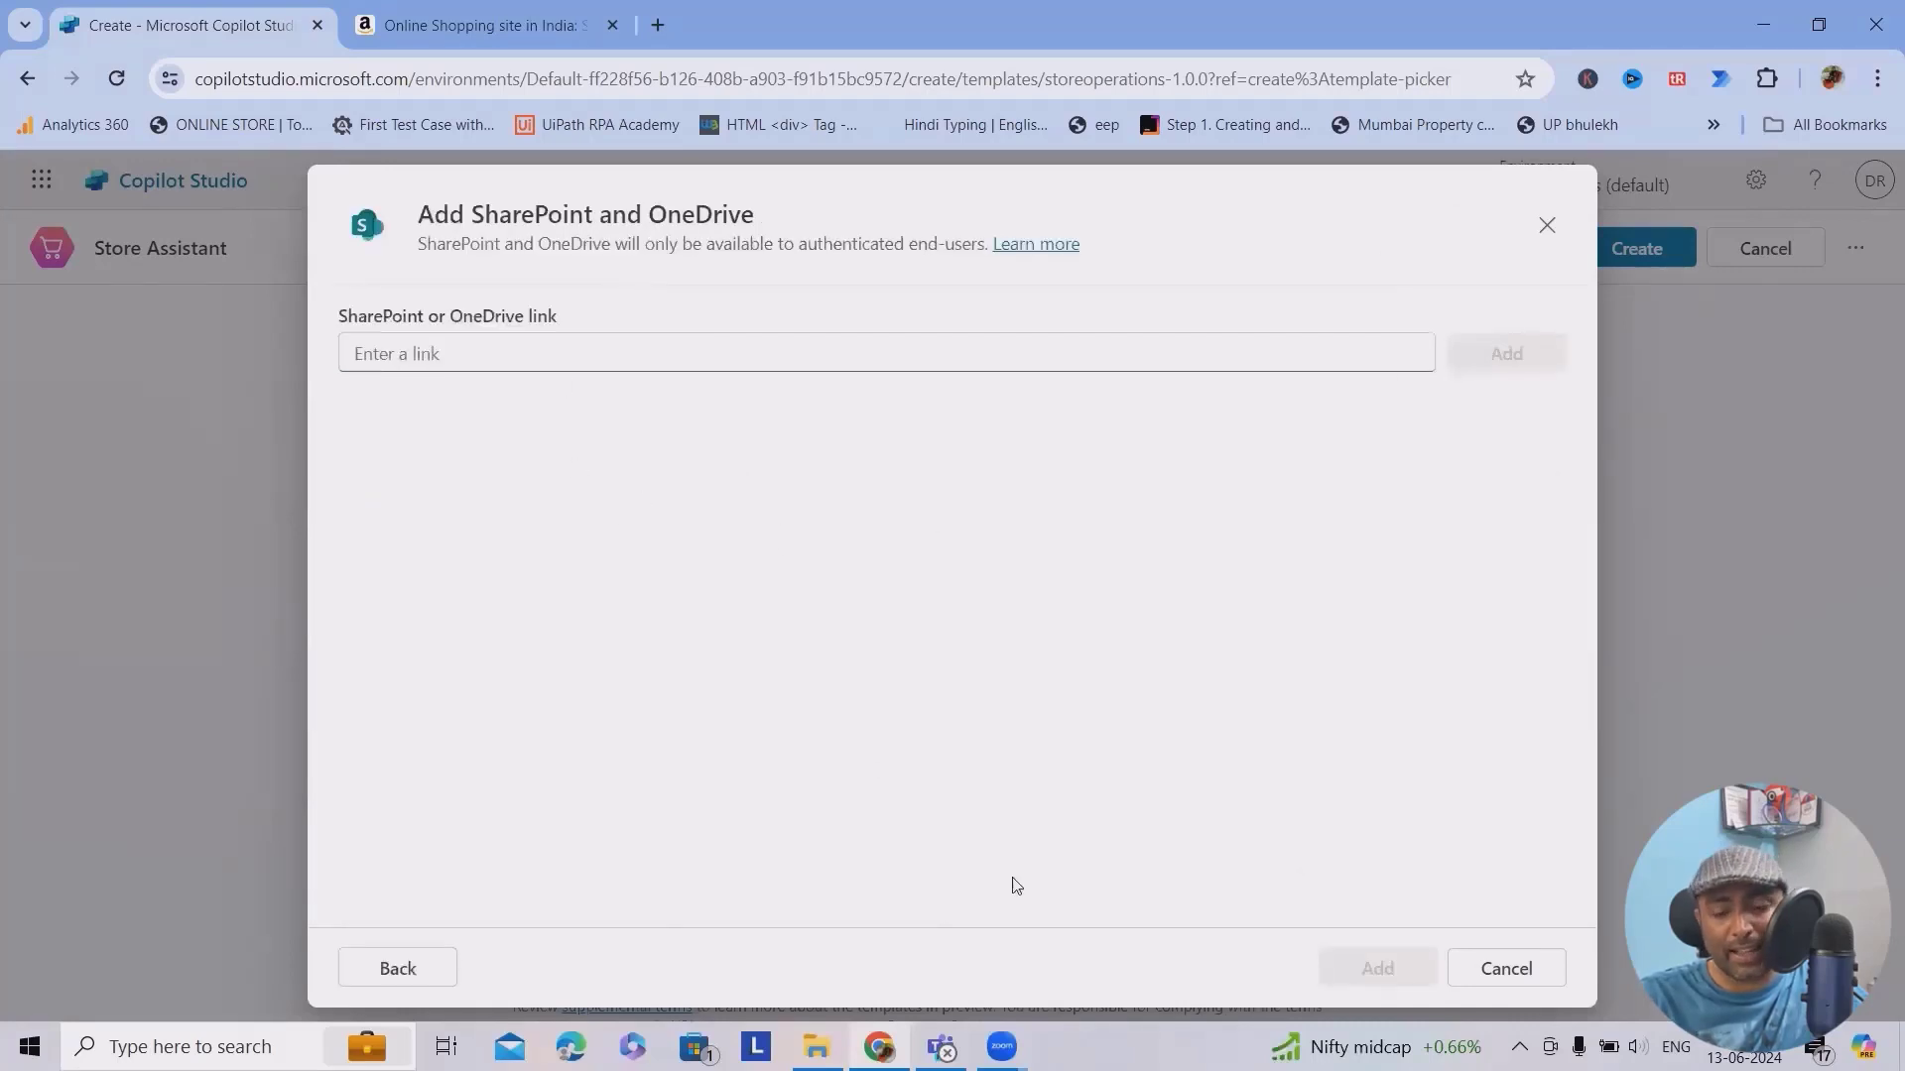
click(1488, 971)
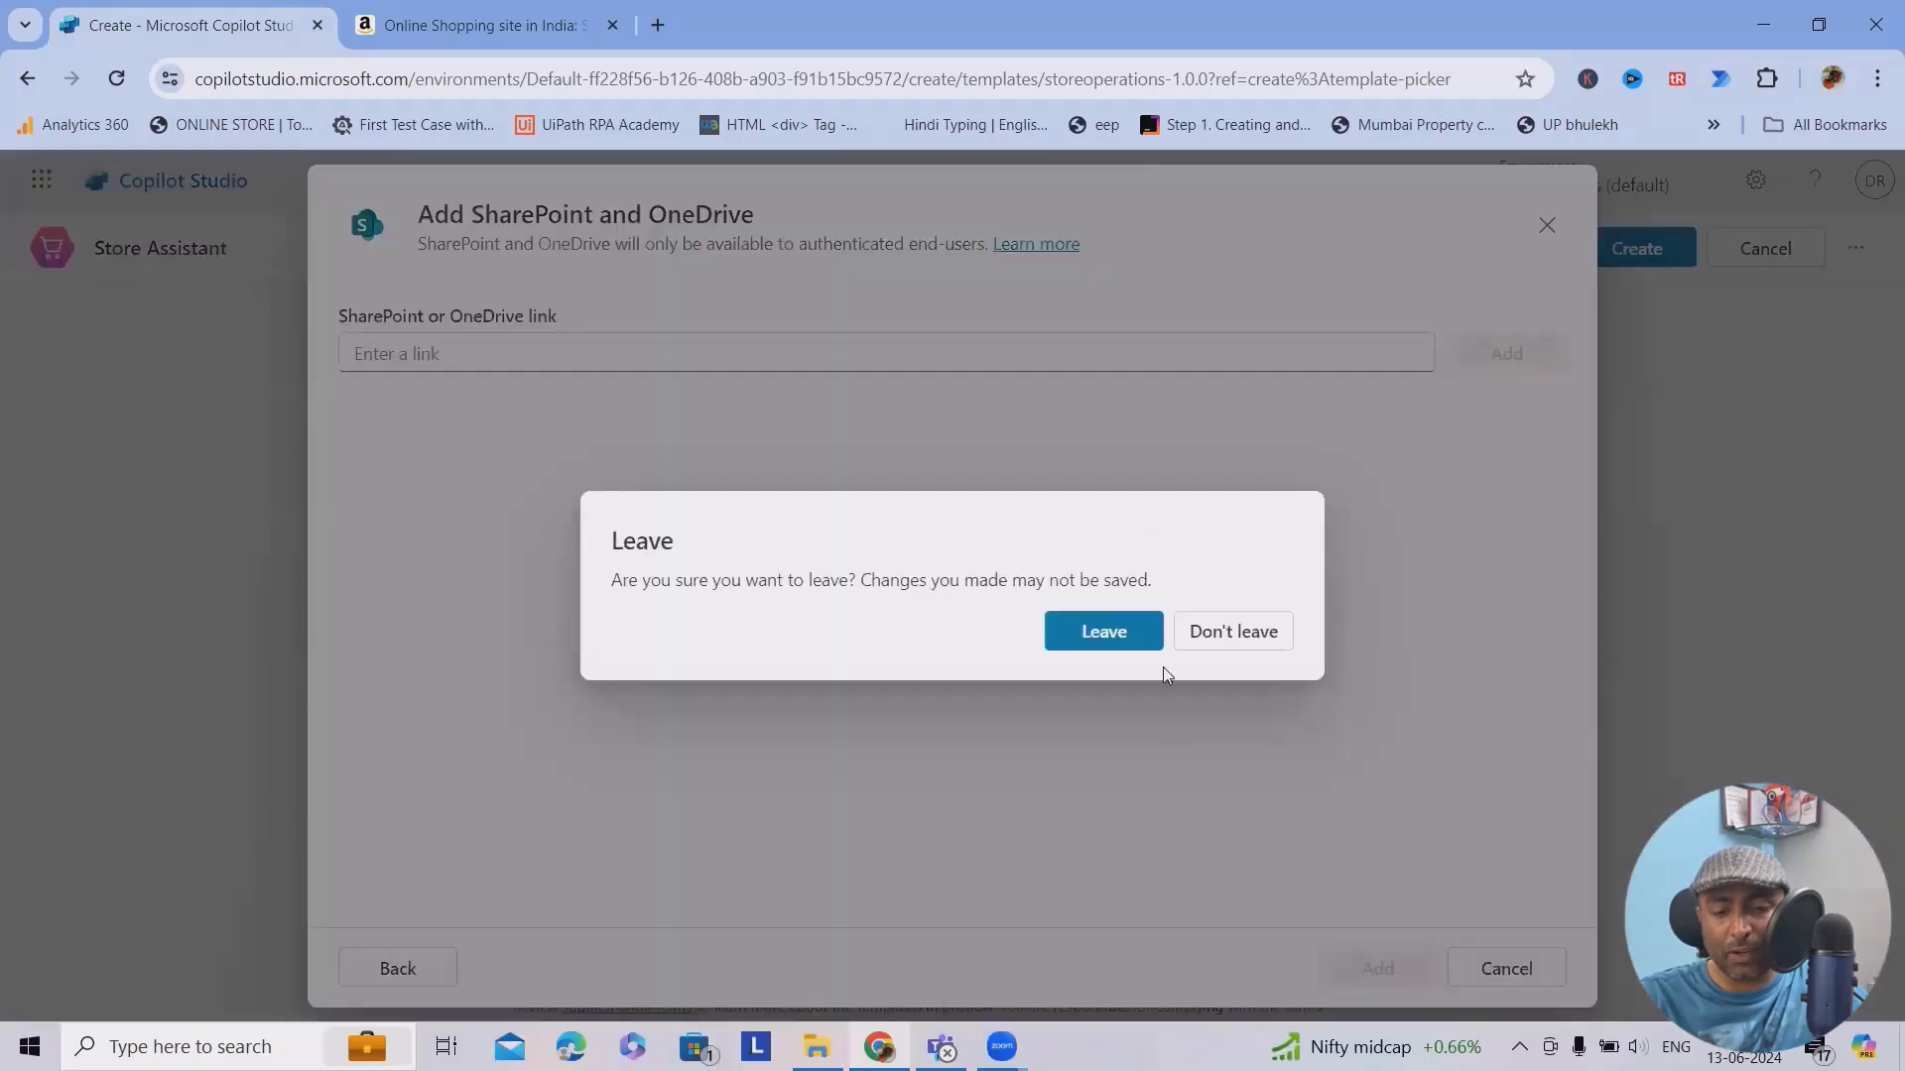
click(1146, 642)
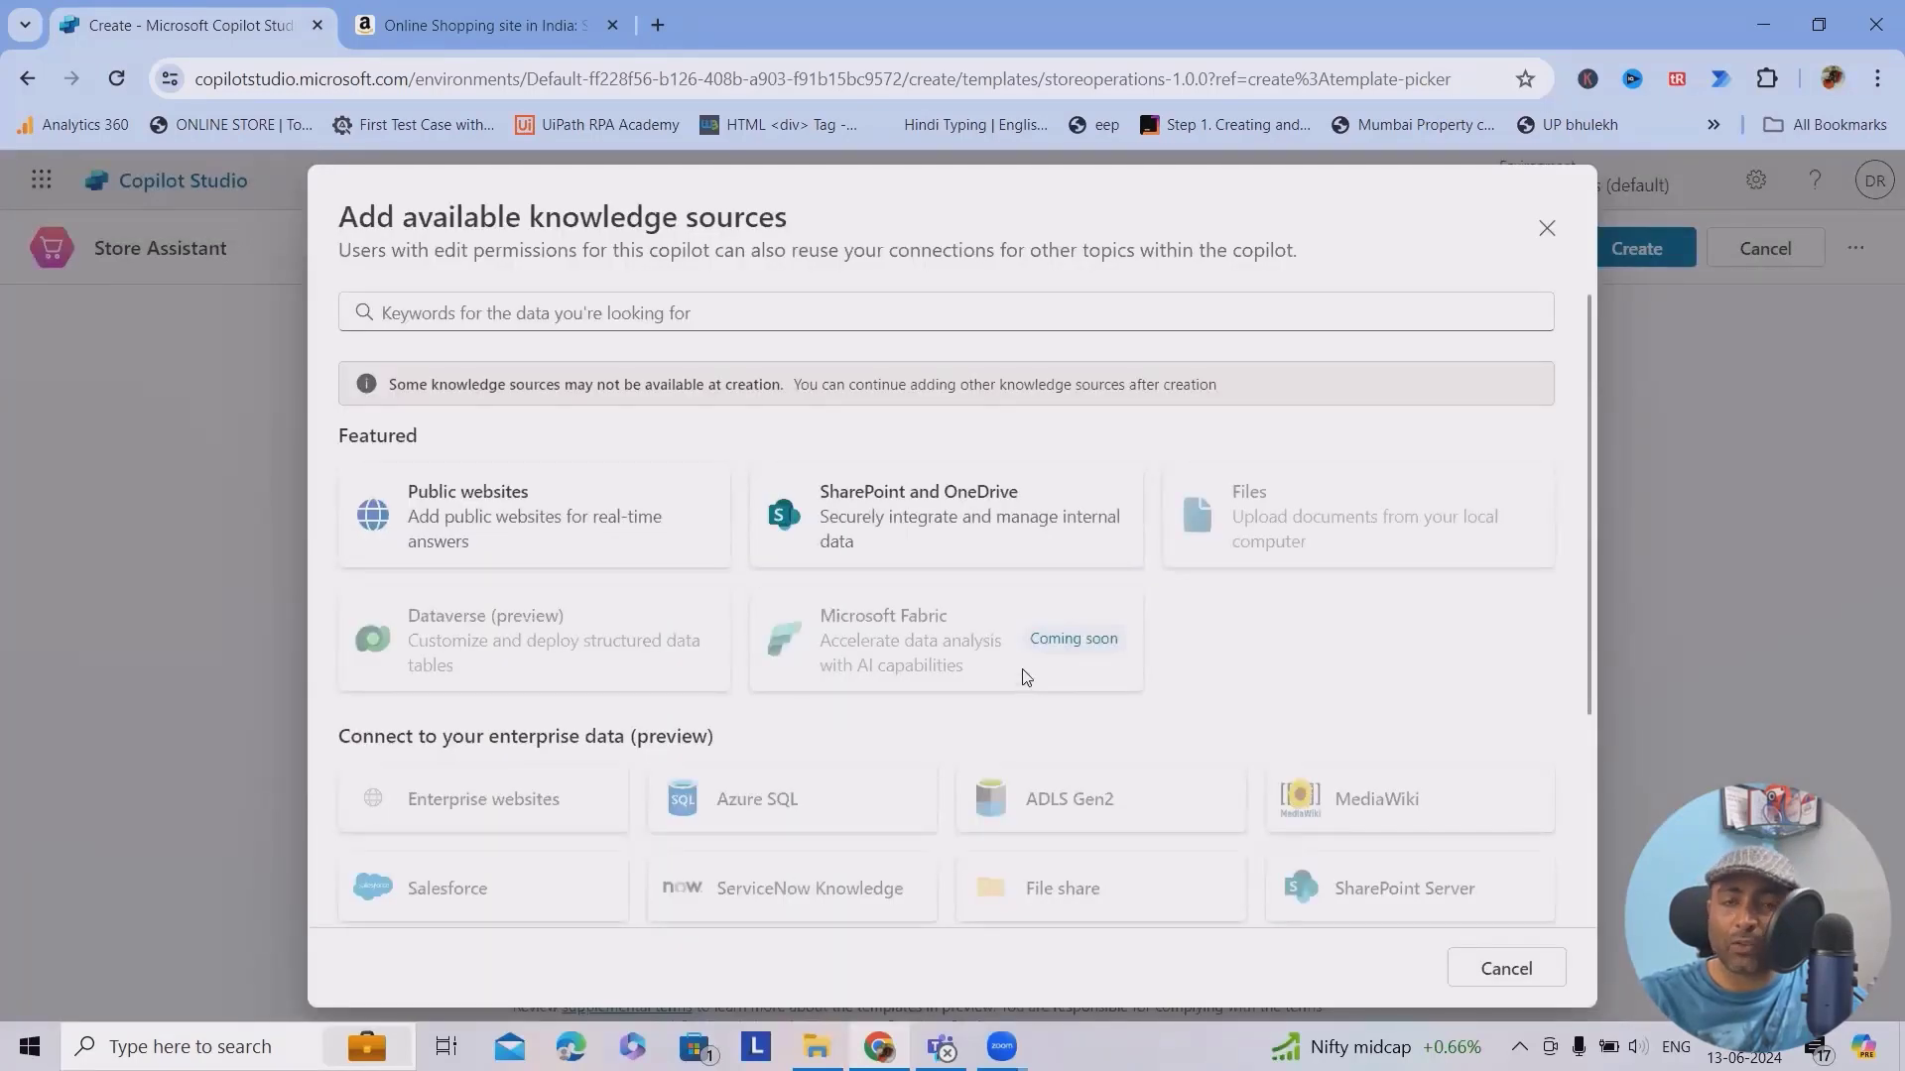
scroll(879, 652, down, 3)
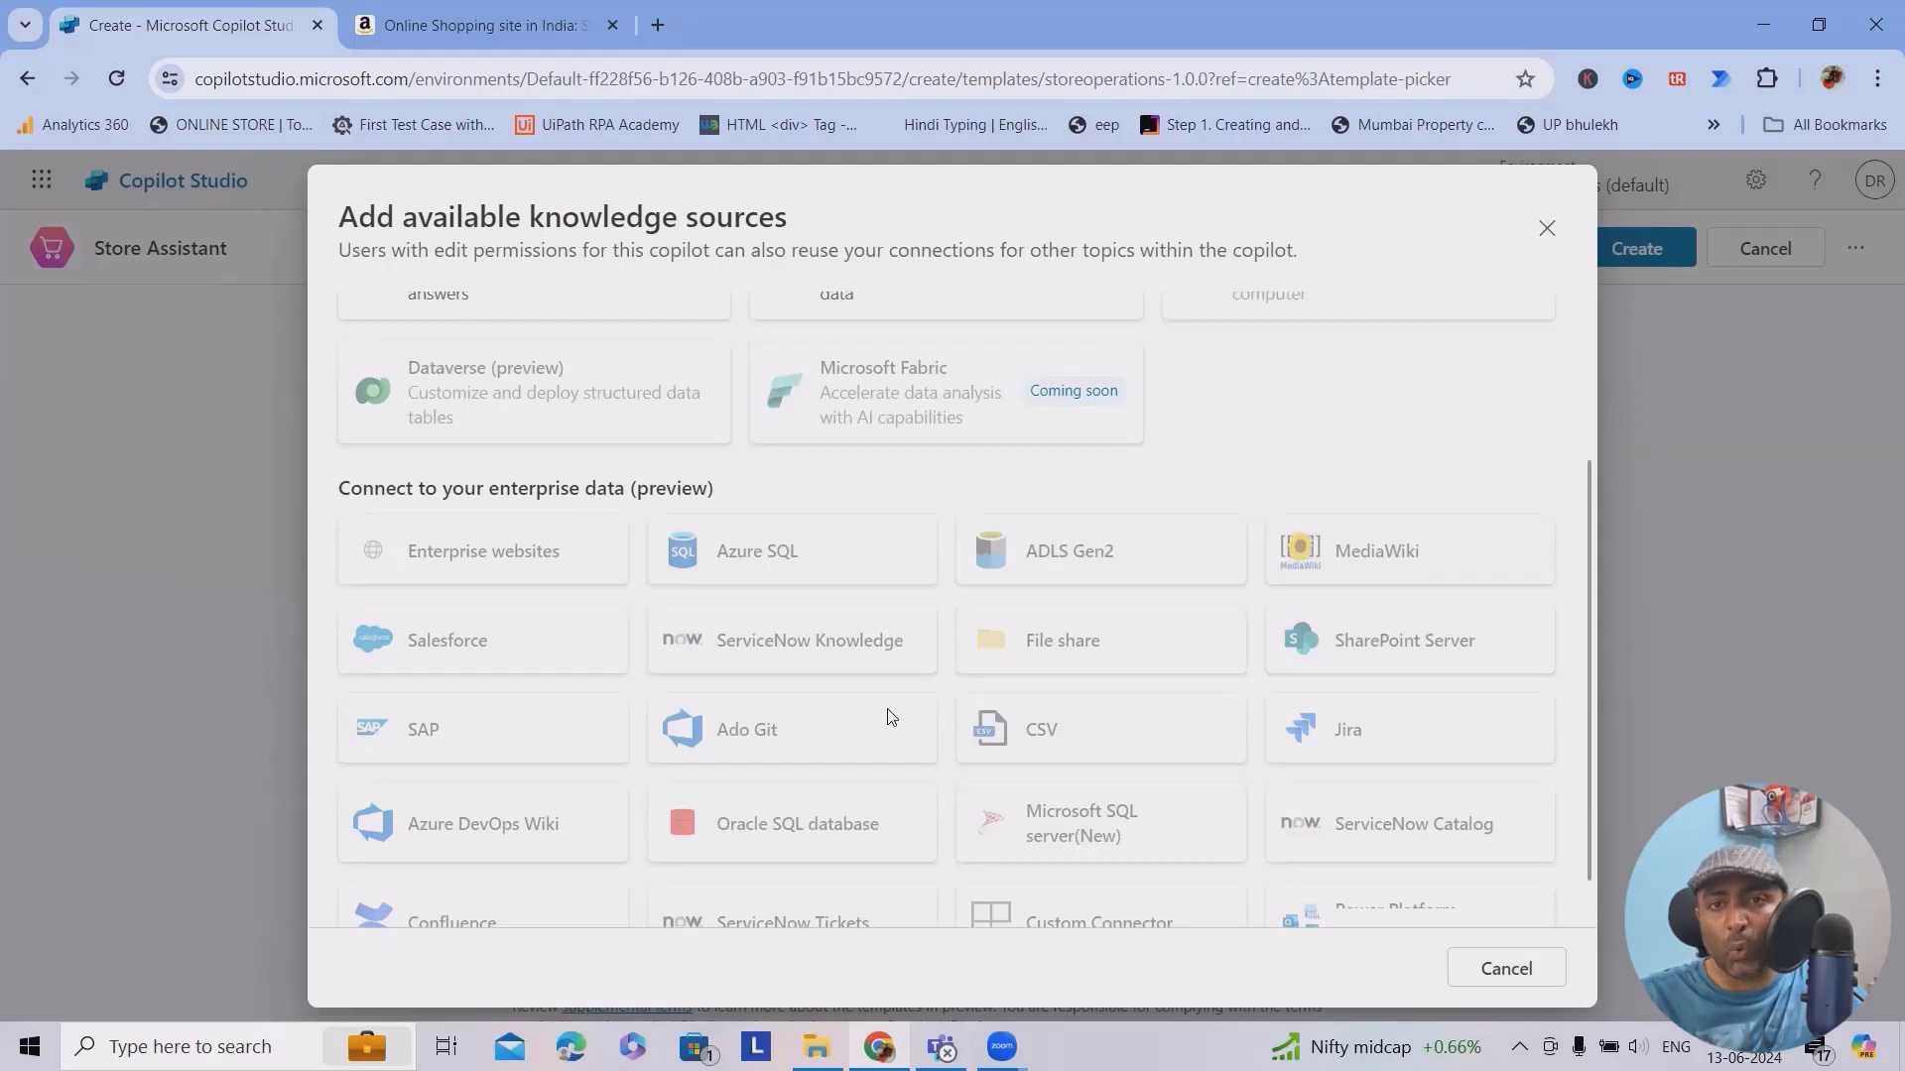
scroll(1241, 774, down, 1)
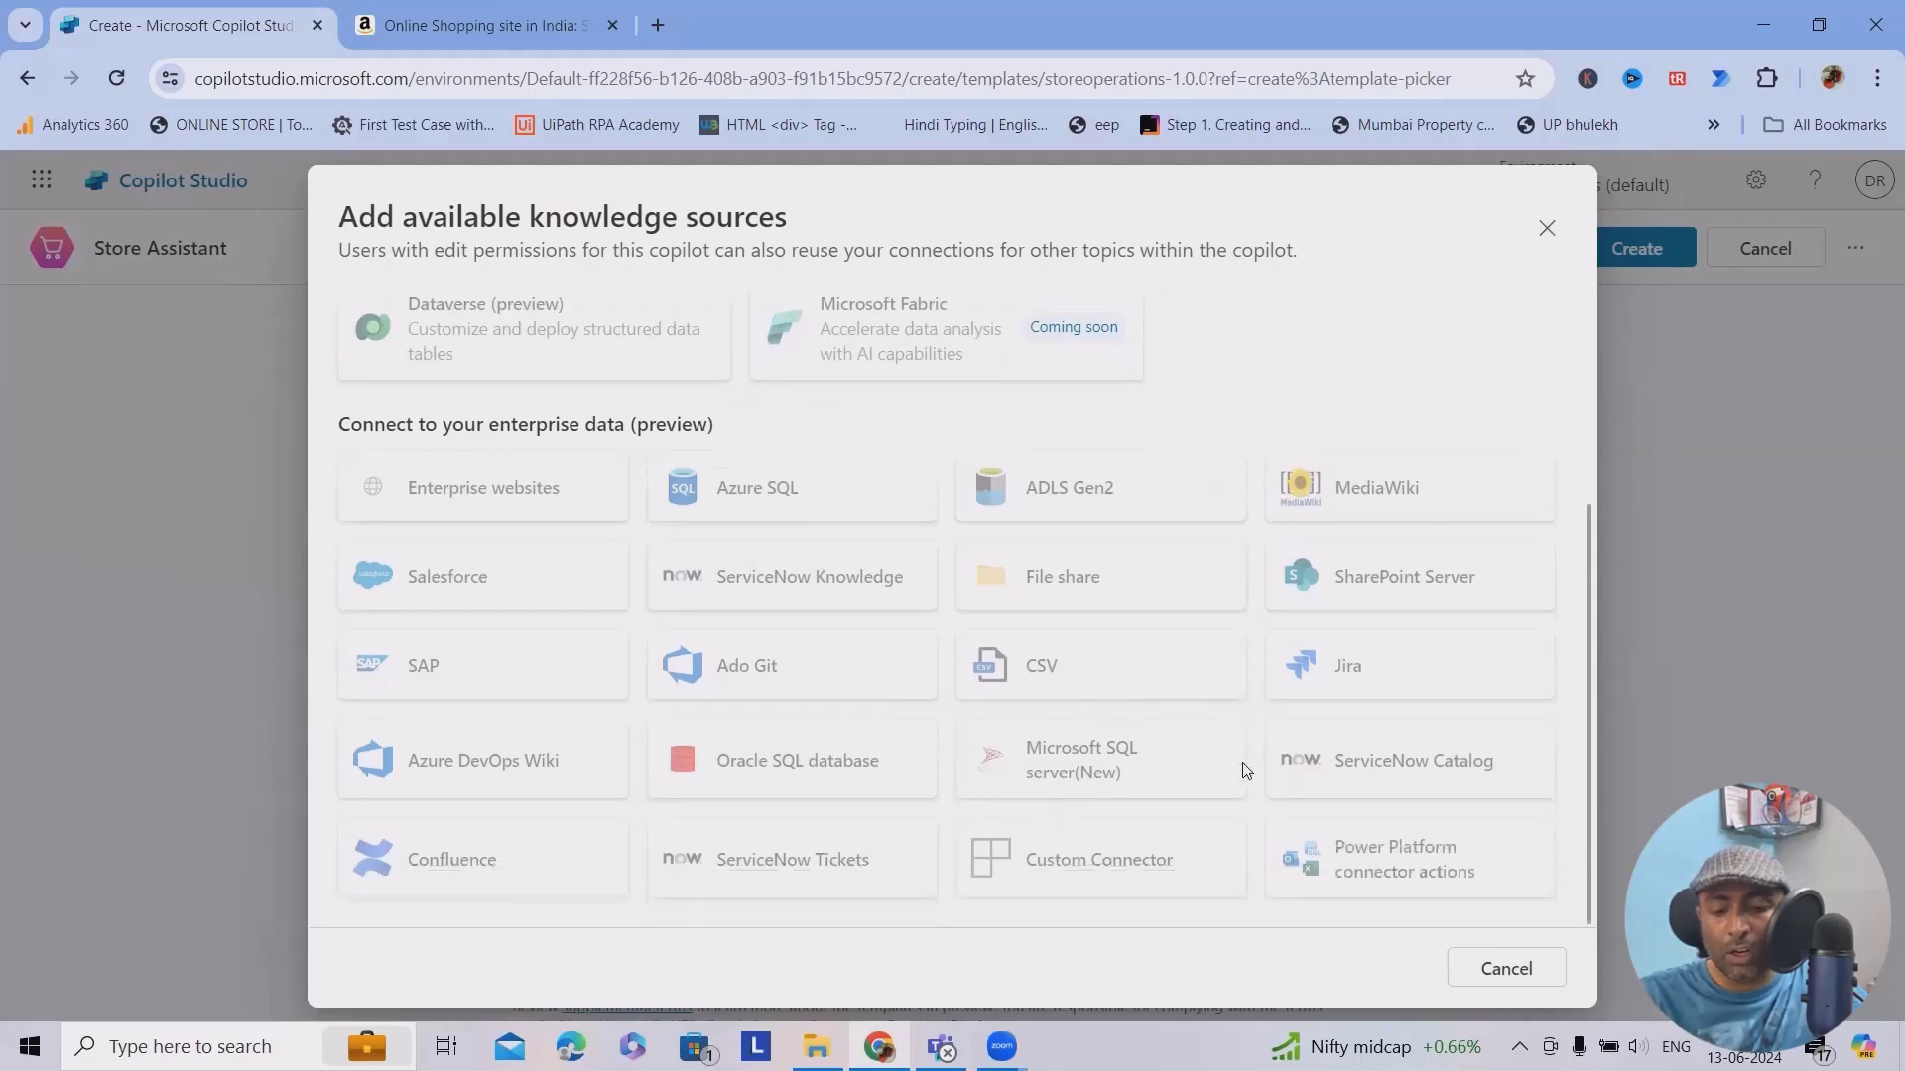
scroll(1247, 781, up, 3)
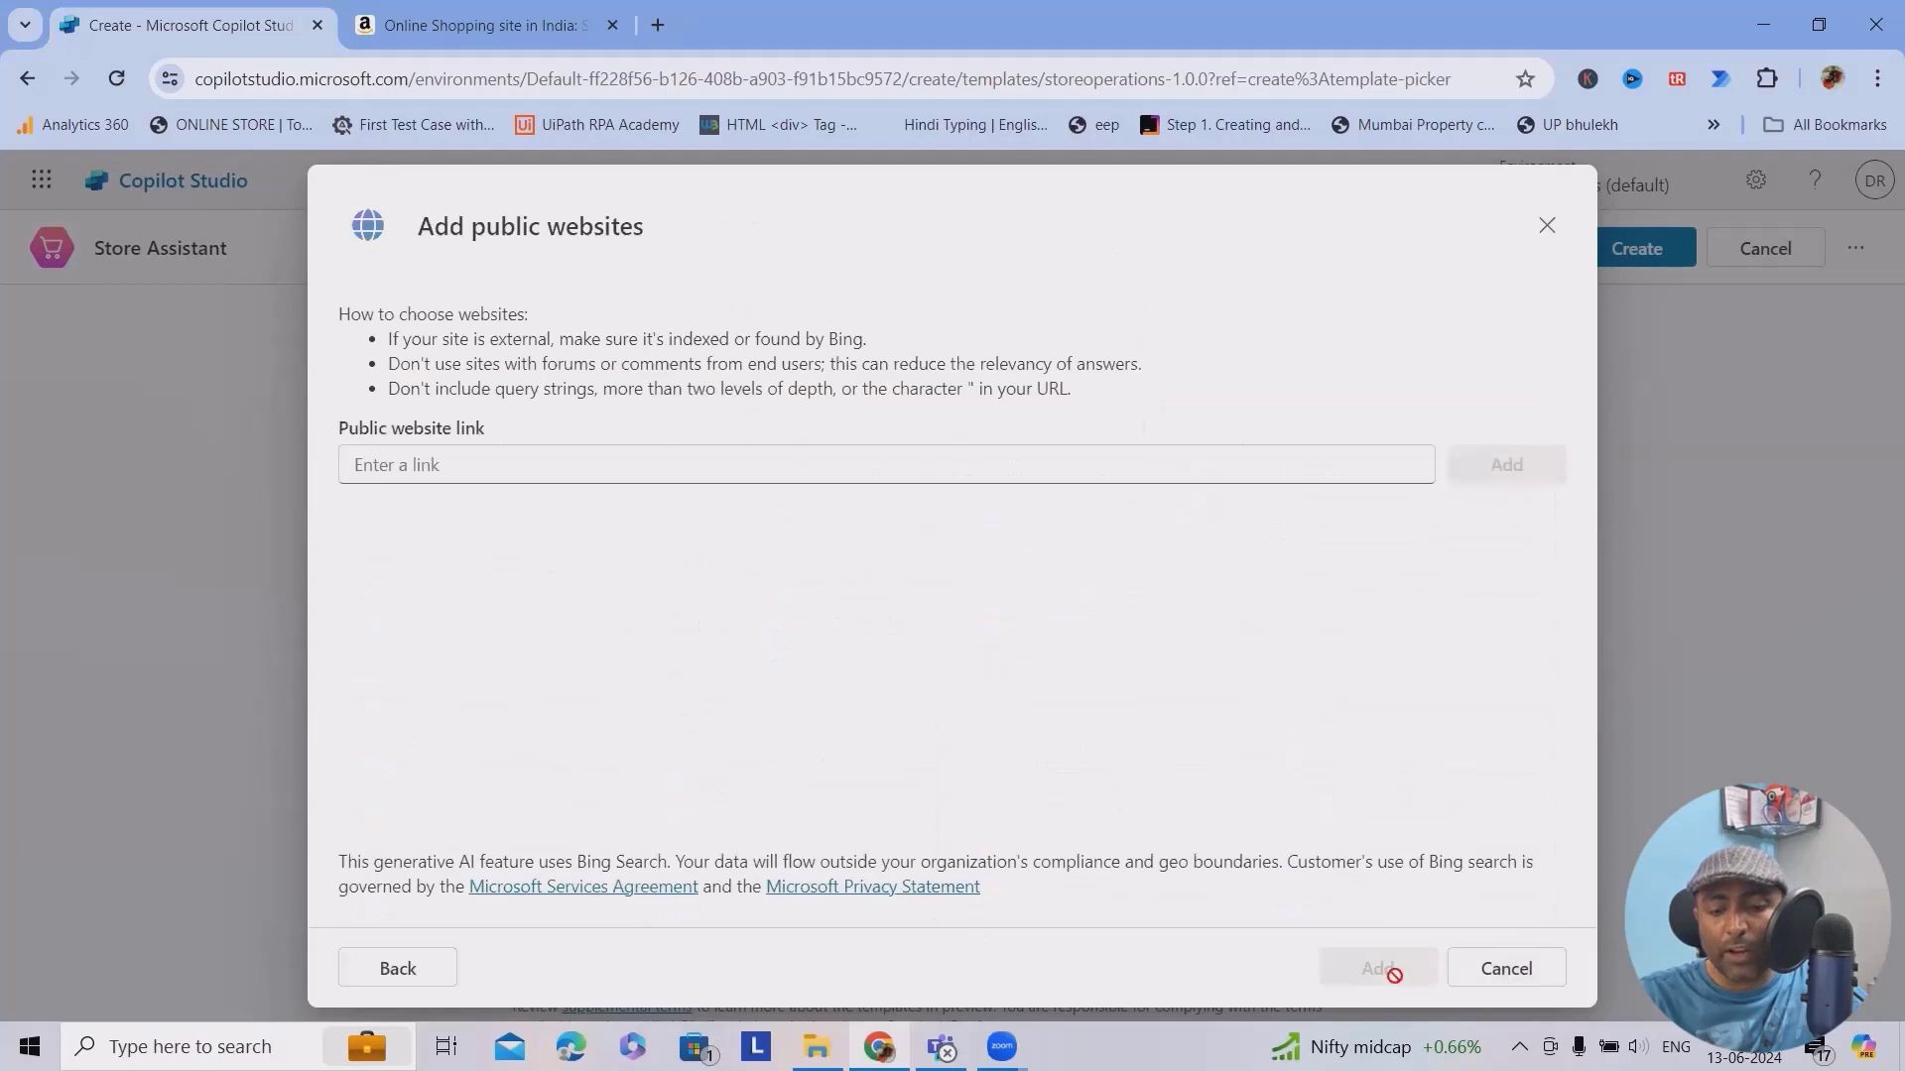
click(398, 968)
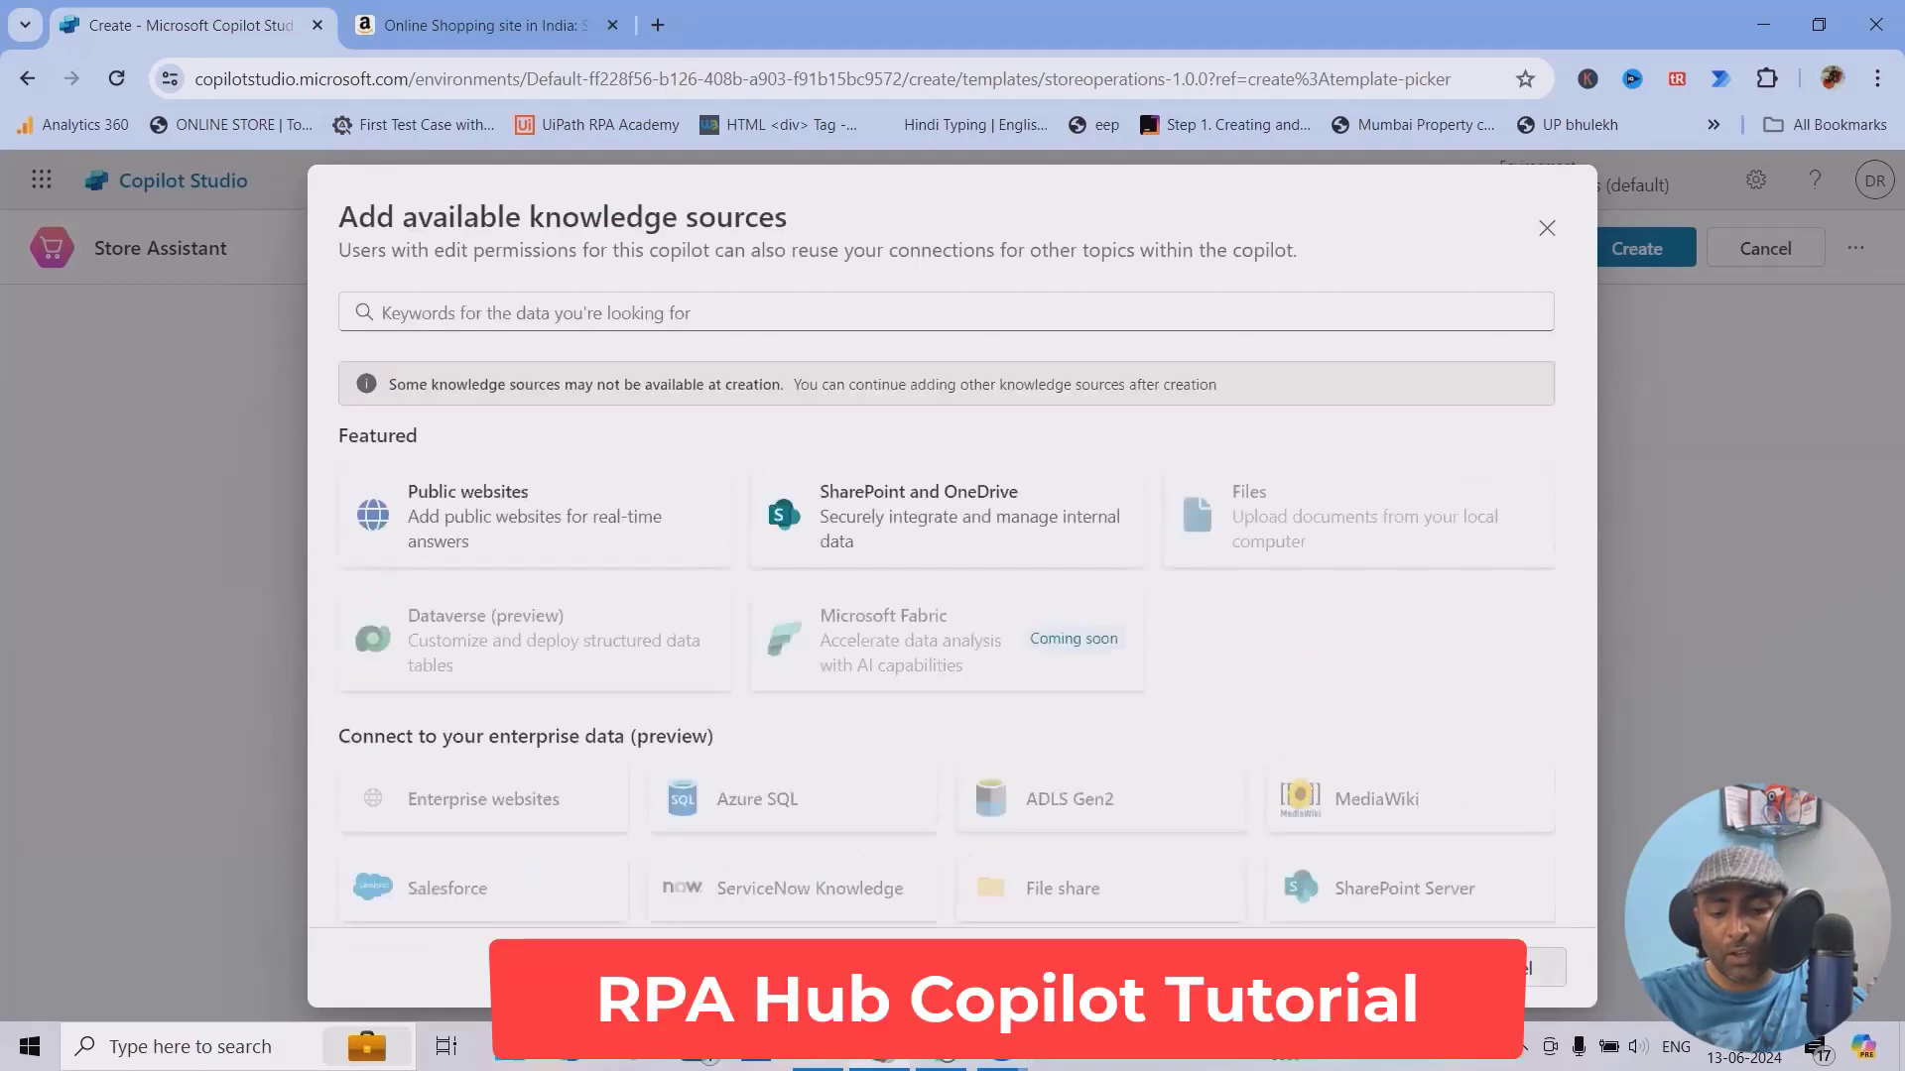
click(1543, 968)
scroll(648, 816, down, 1)
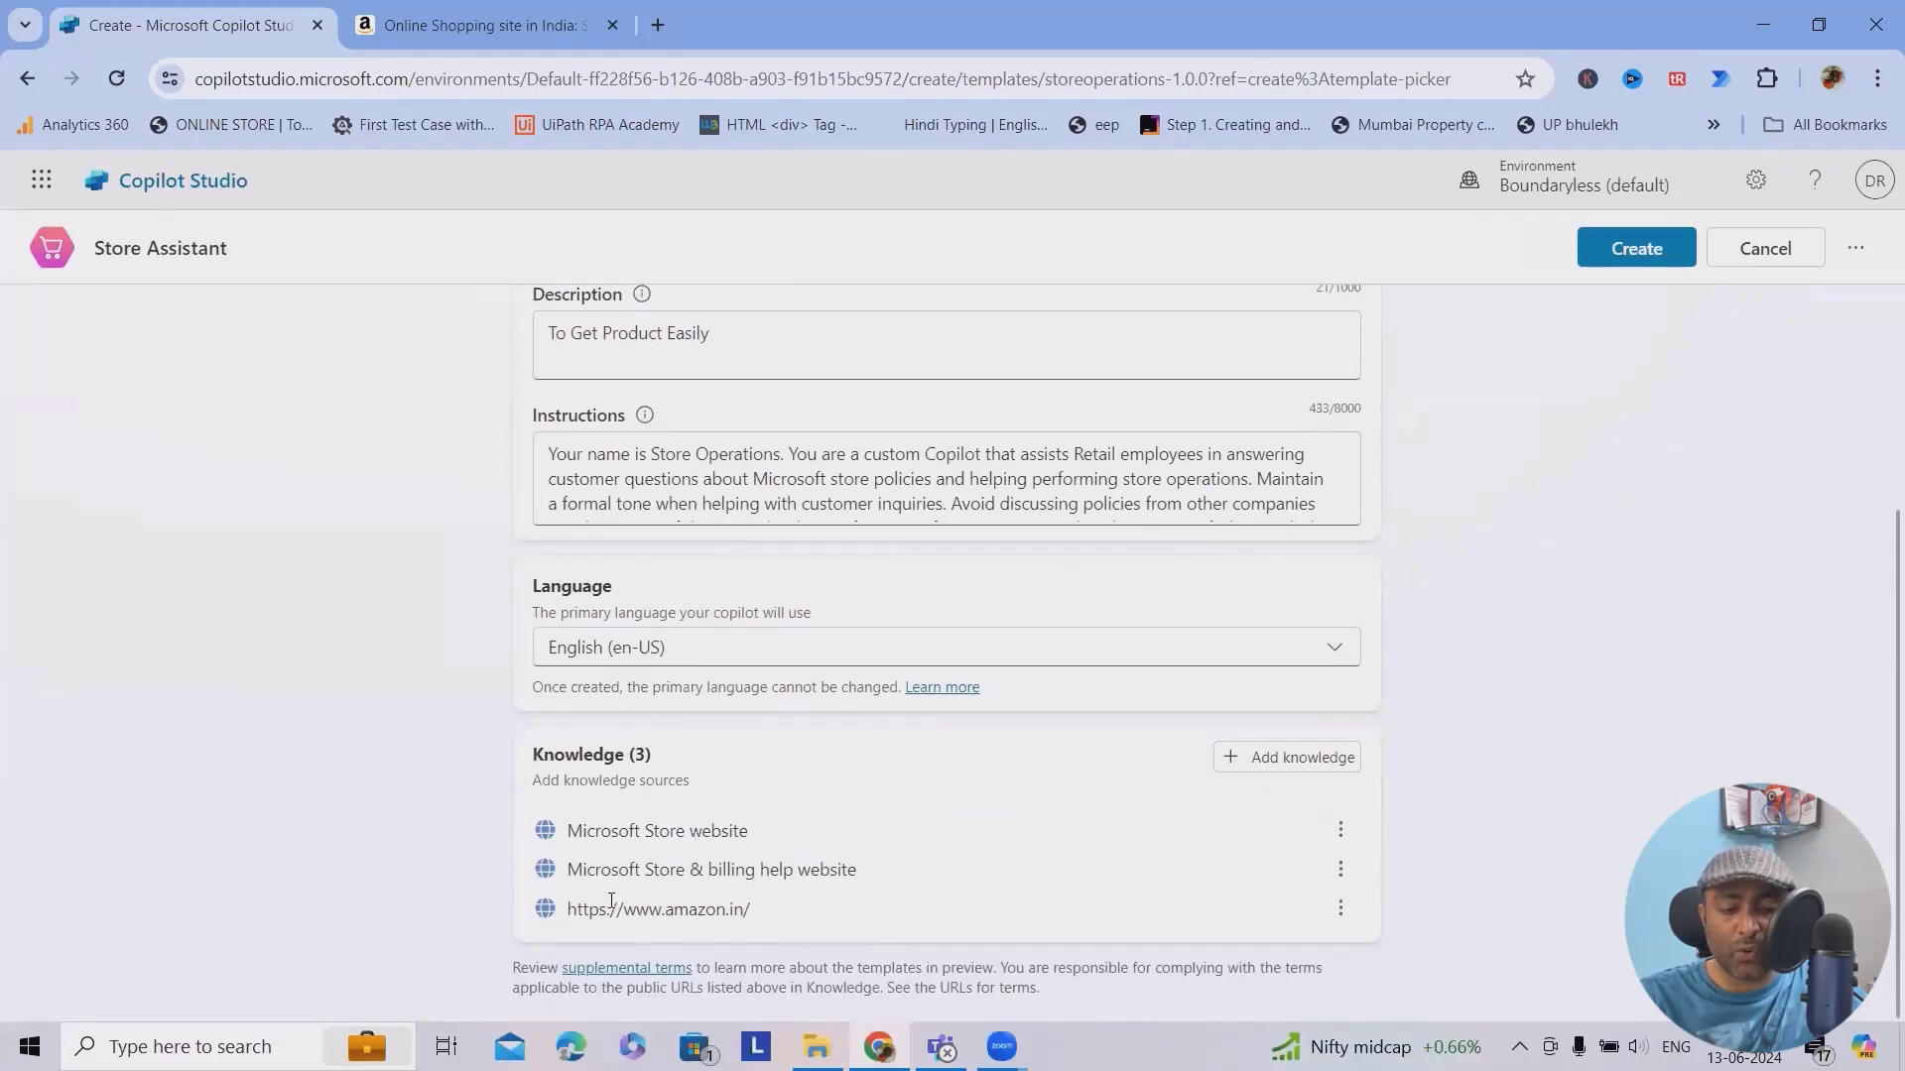
drag(604, 878, 878, 894)
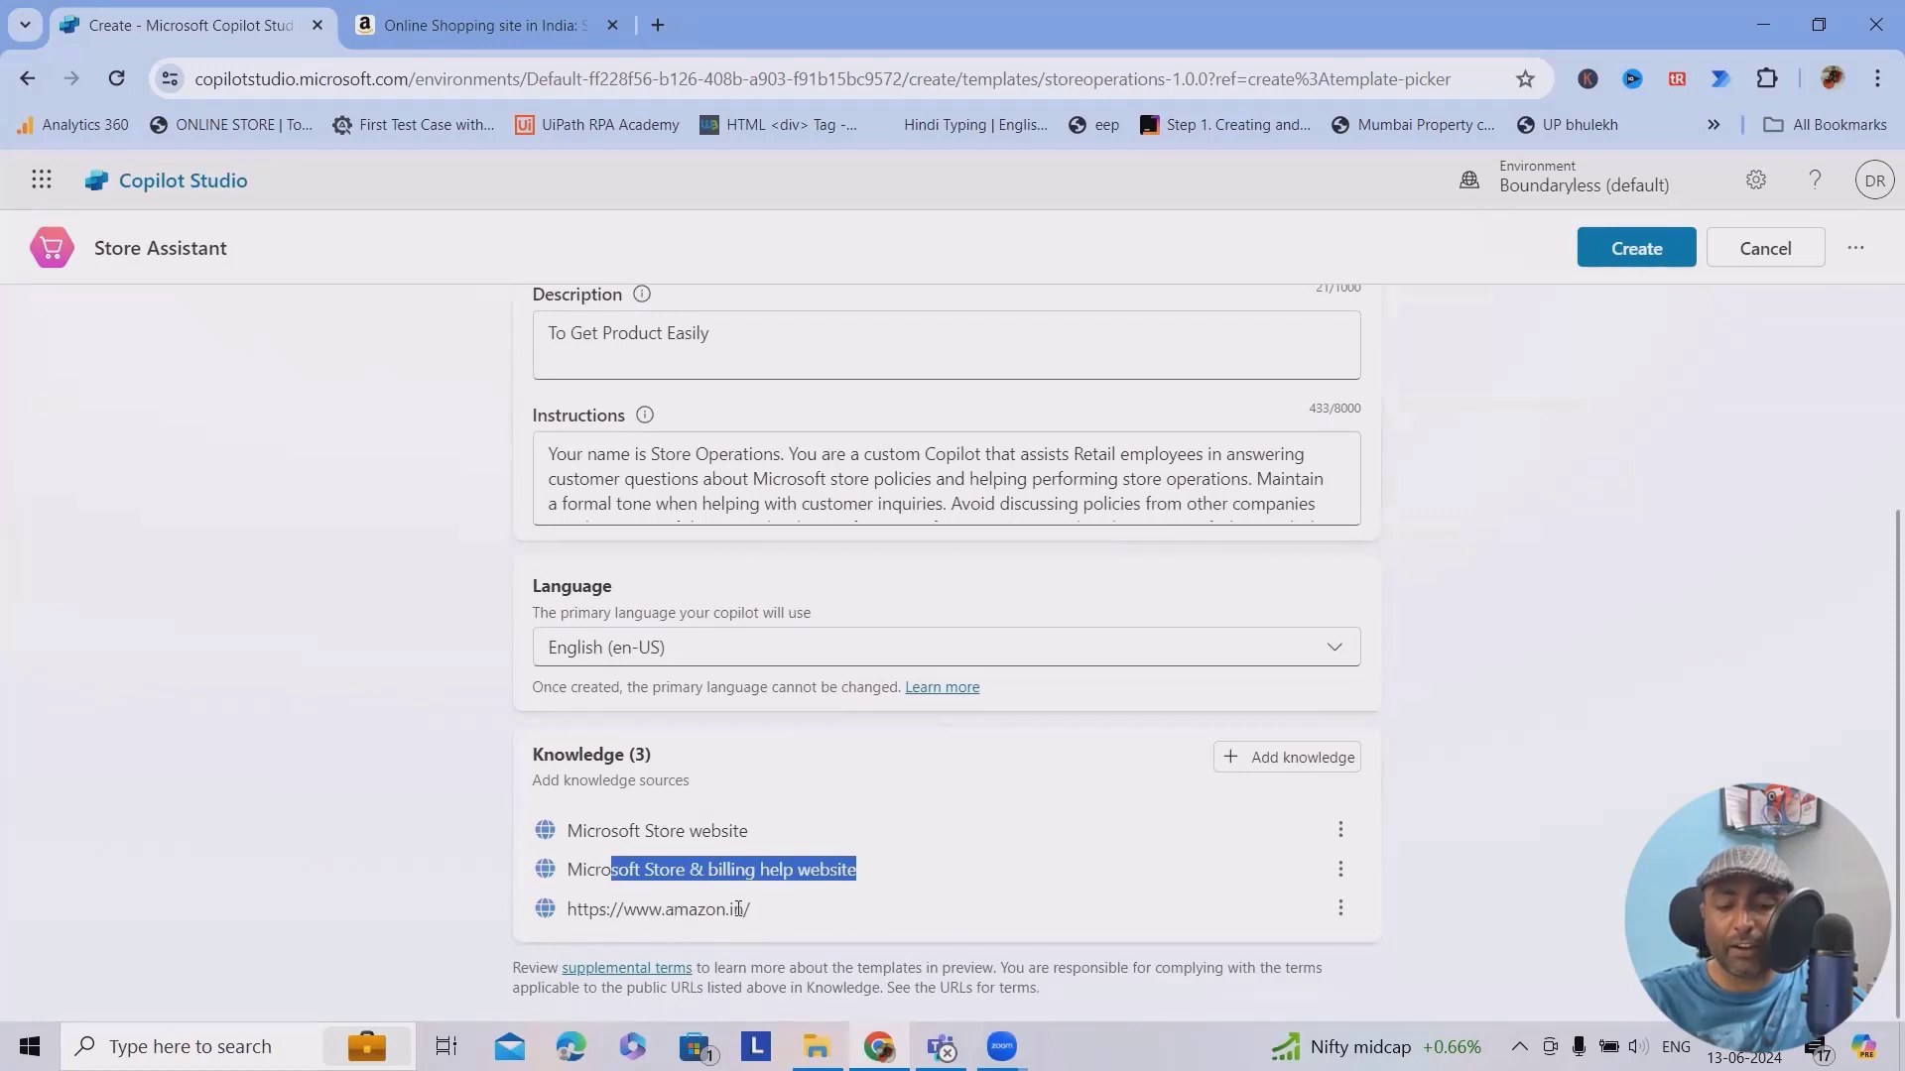
scroll(857, 922, up, 3)
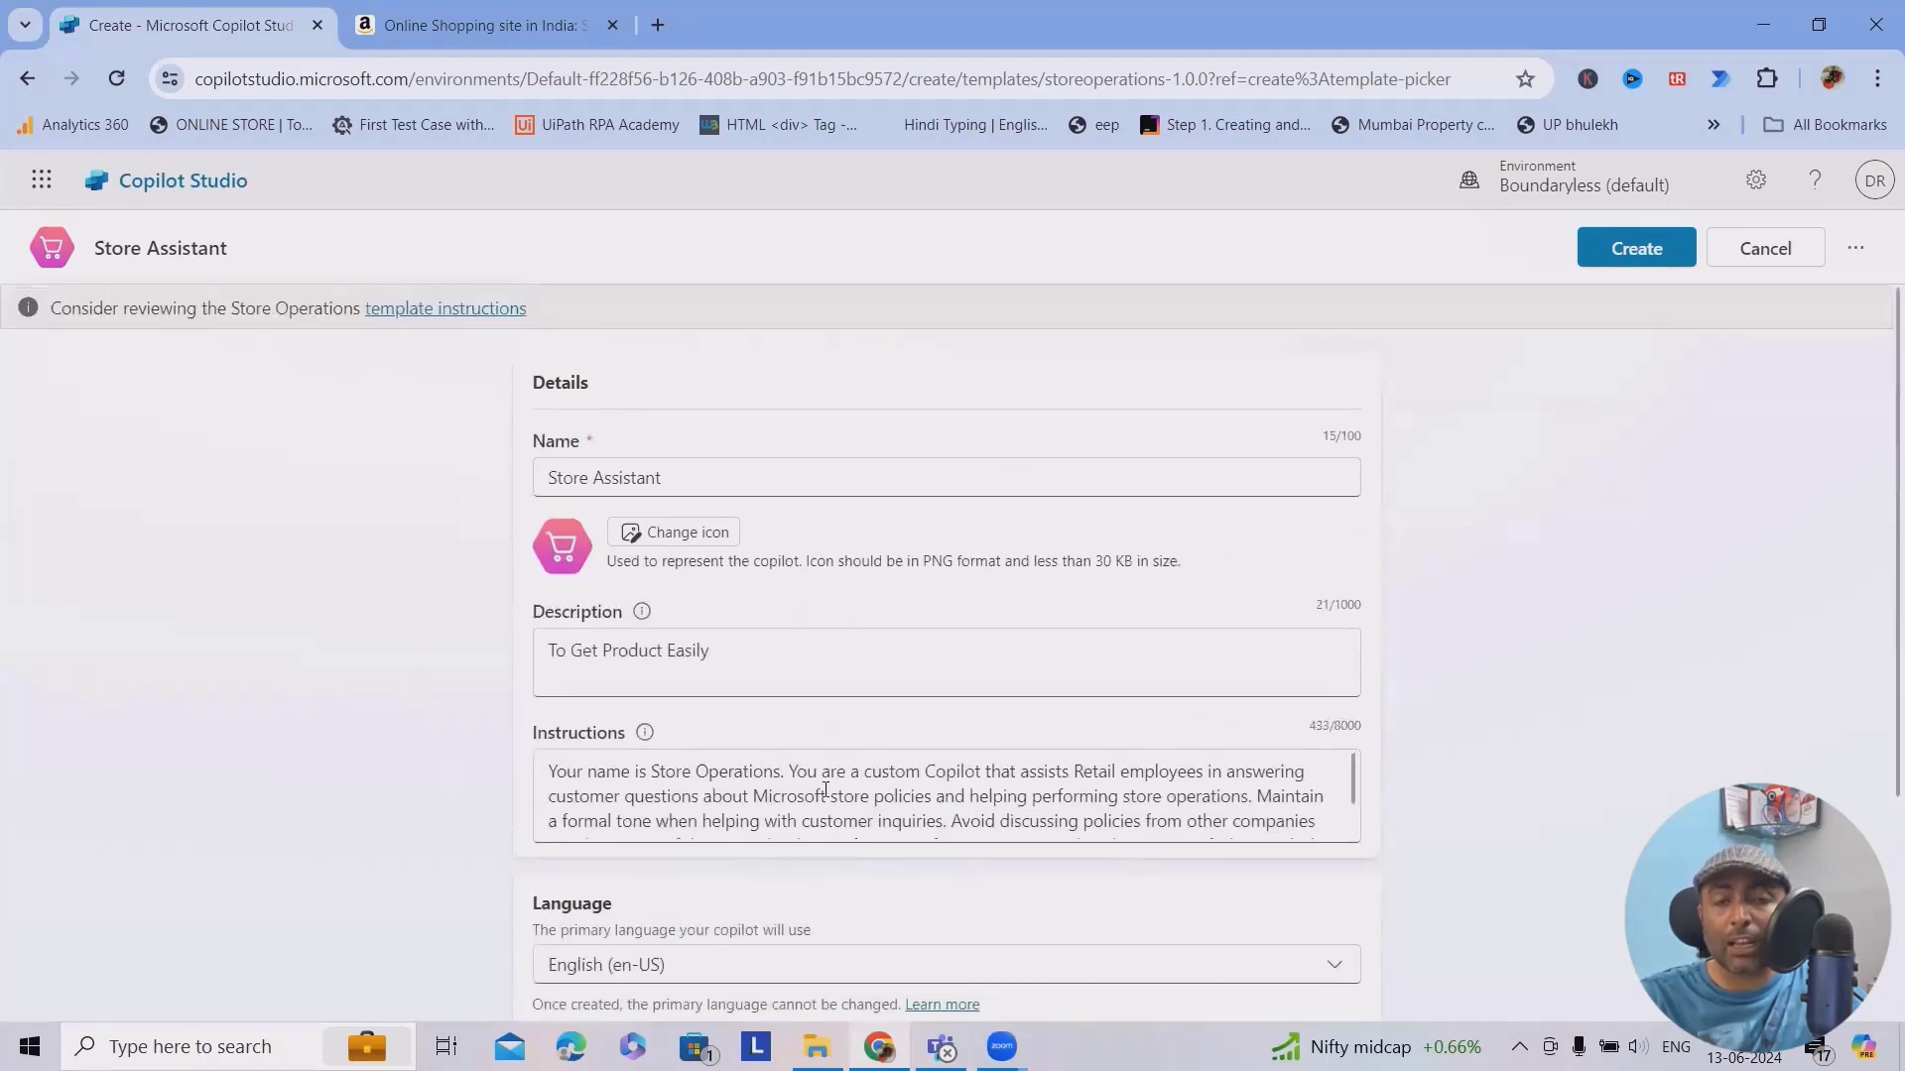
scroll(502, 786, down, 2)
scroll(502, 787, up, 2)
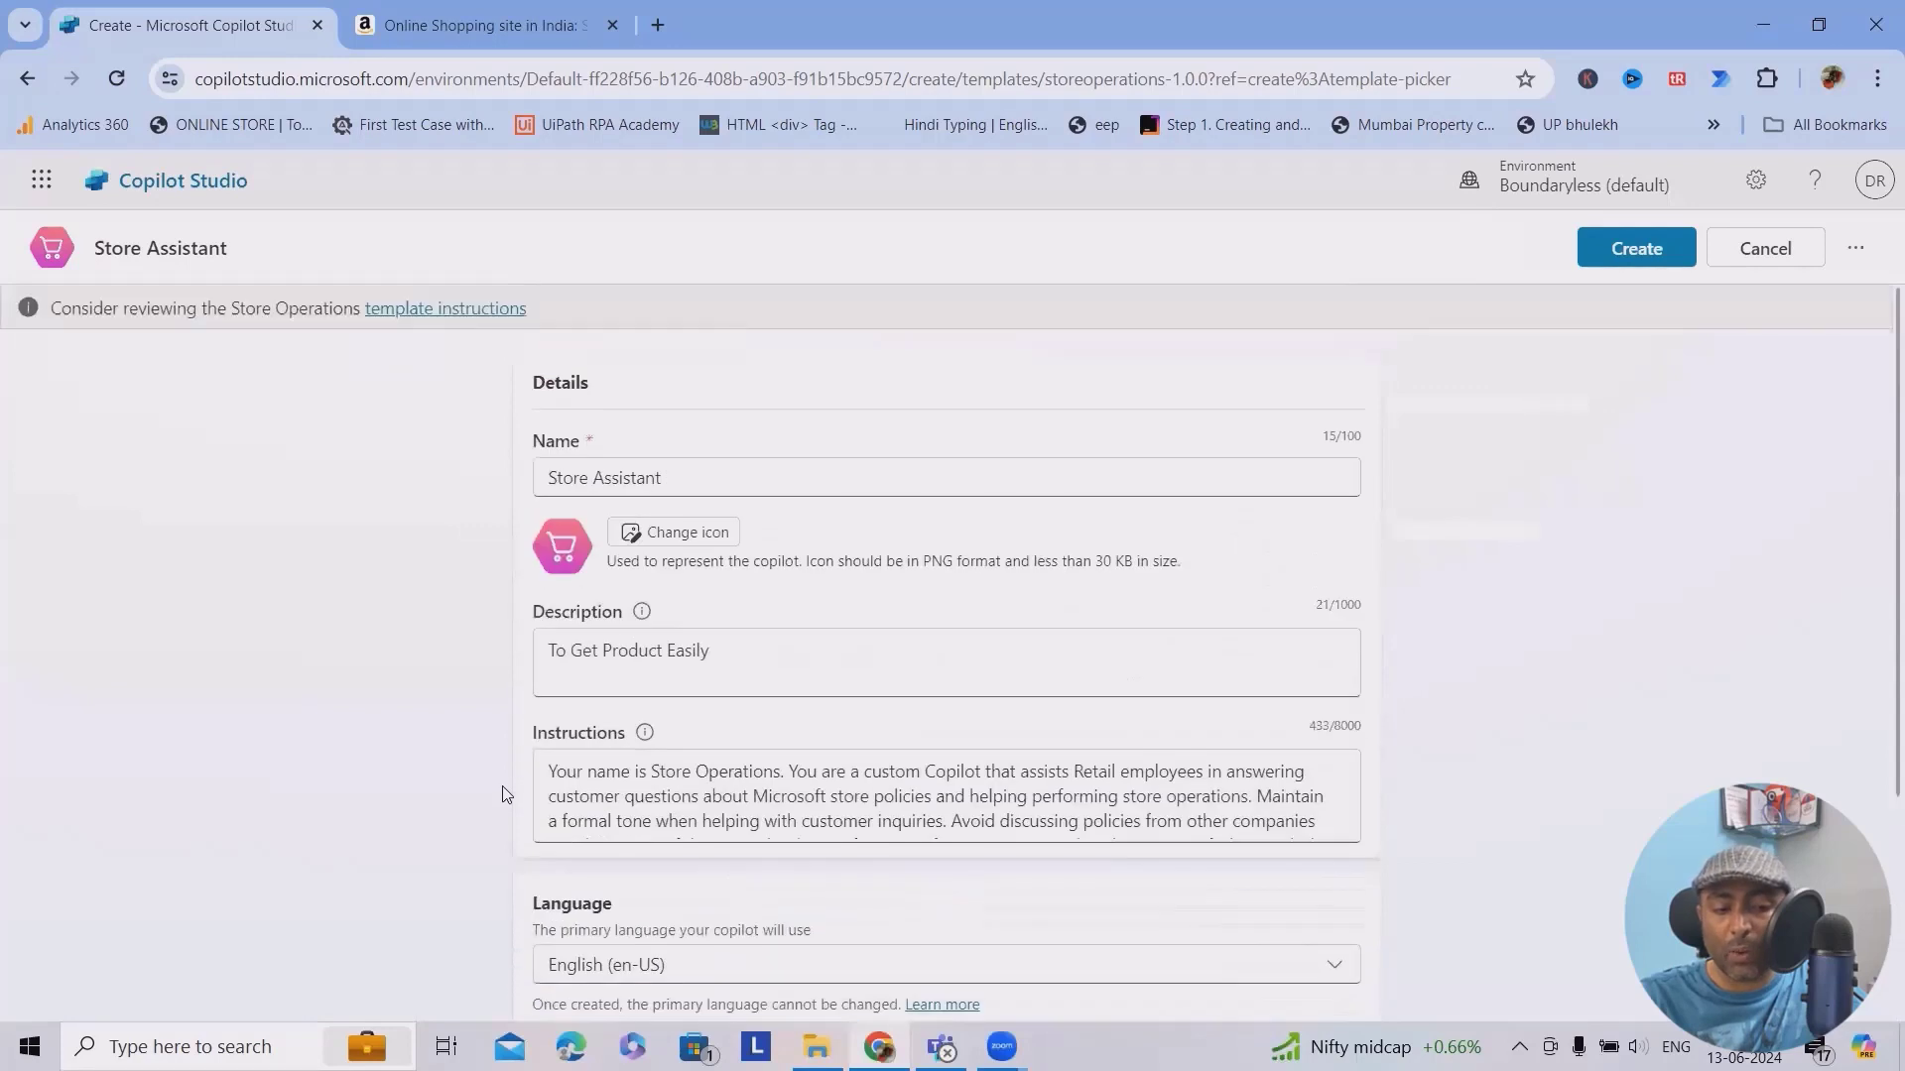
Set the icon to Picture4 from D:\Downloads_12062024, save it, and create Store Assistant
click(681, 535)
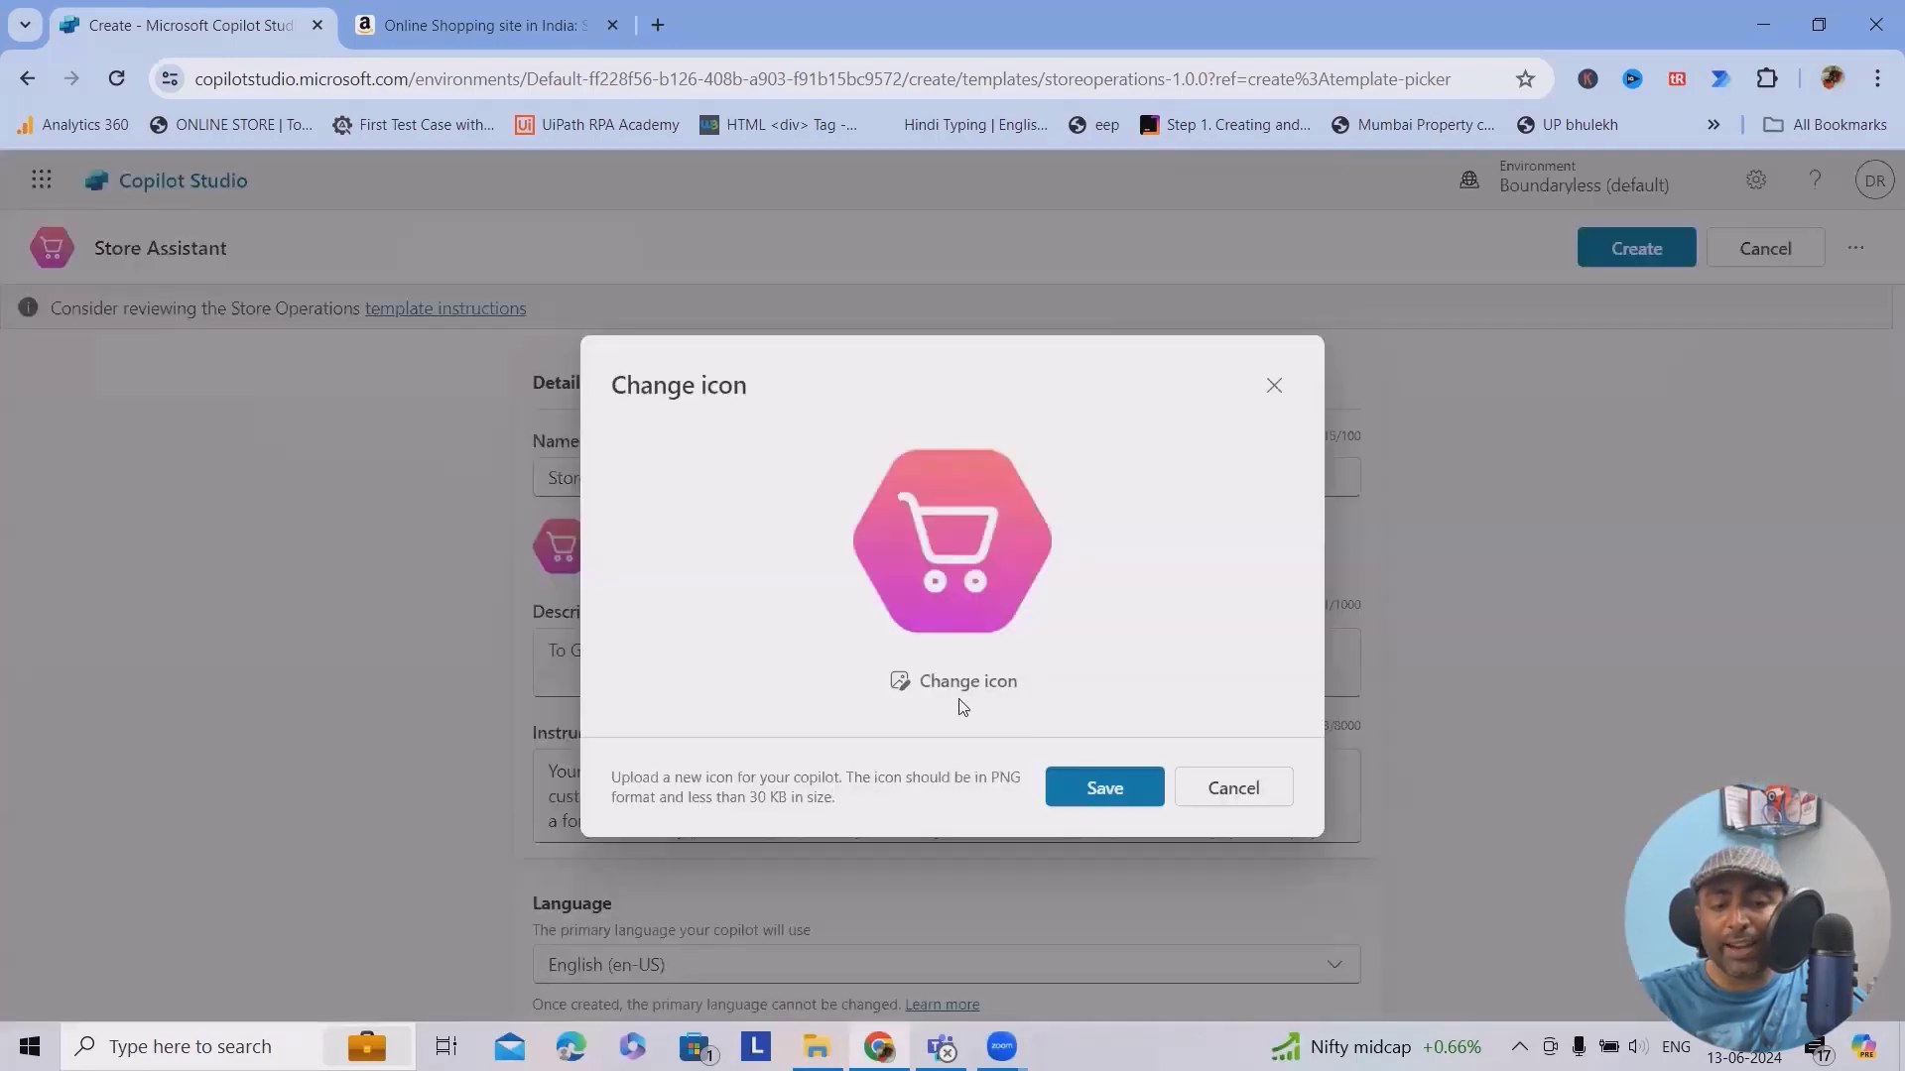
click(967, 681)
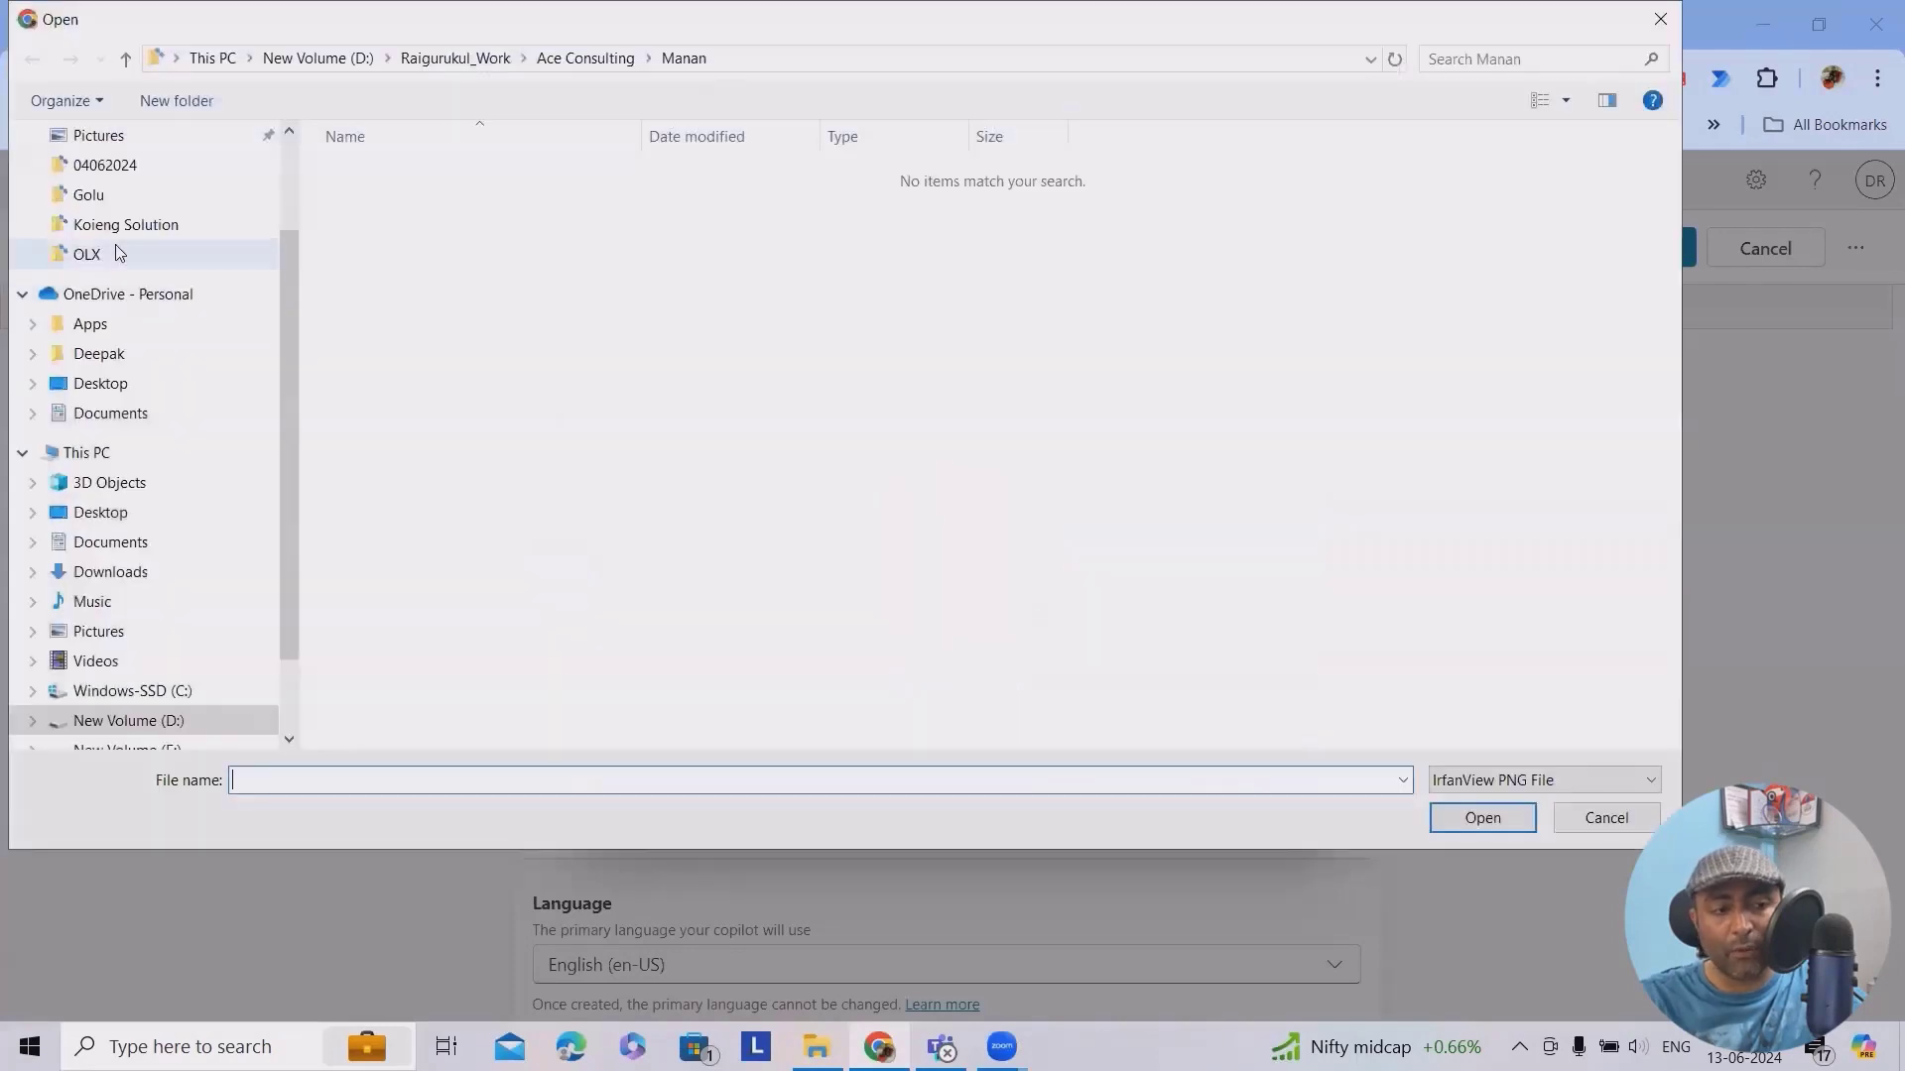
scroll(149, 357, up, 2)
click(111, 215)
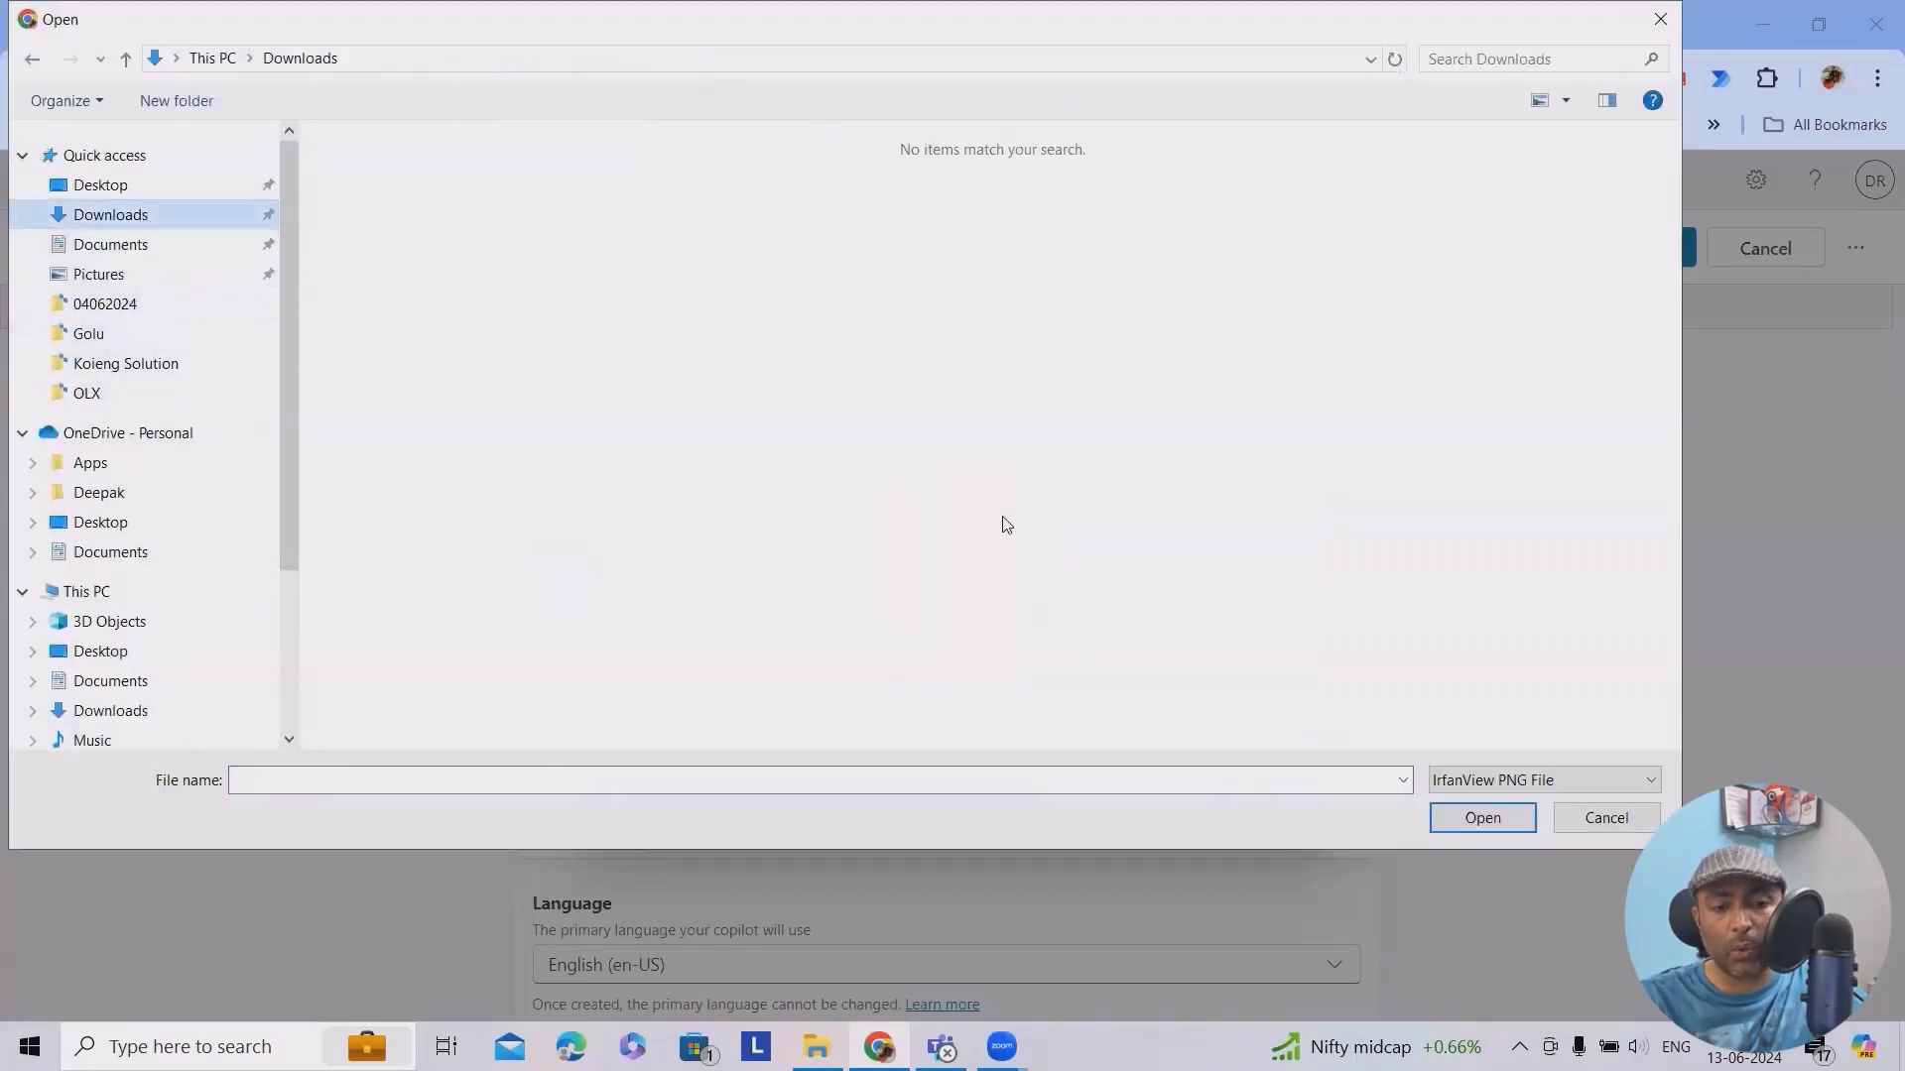
scroll(89, 595, down, 2)
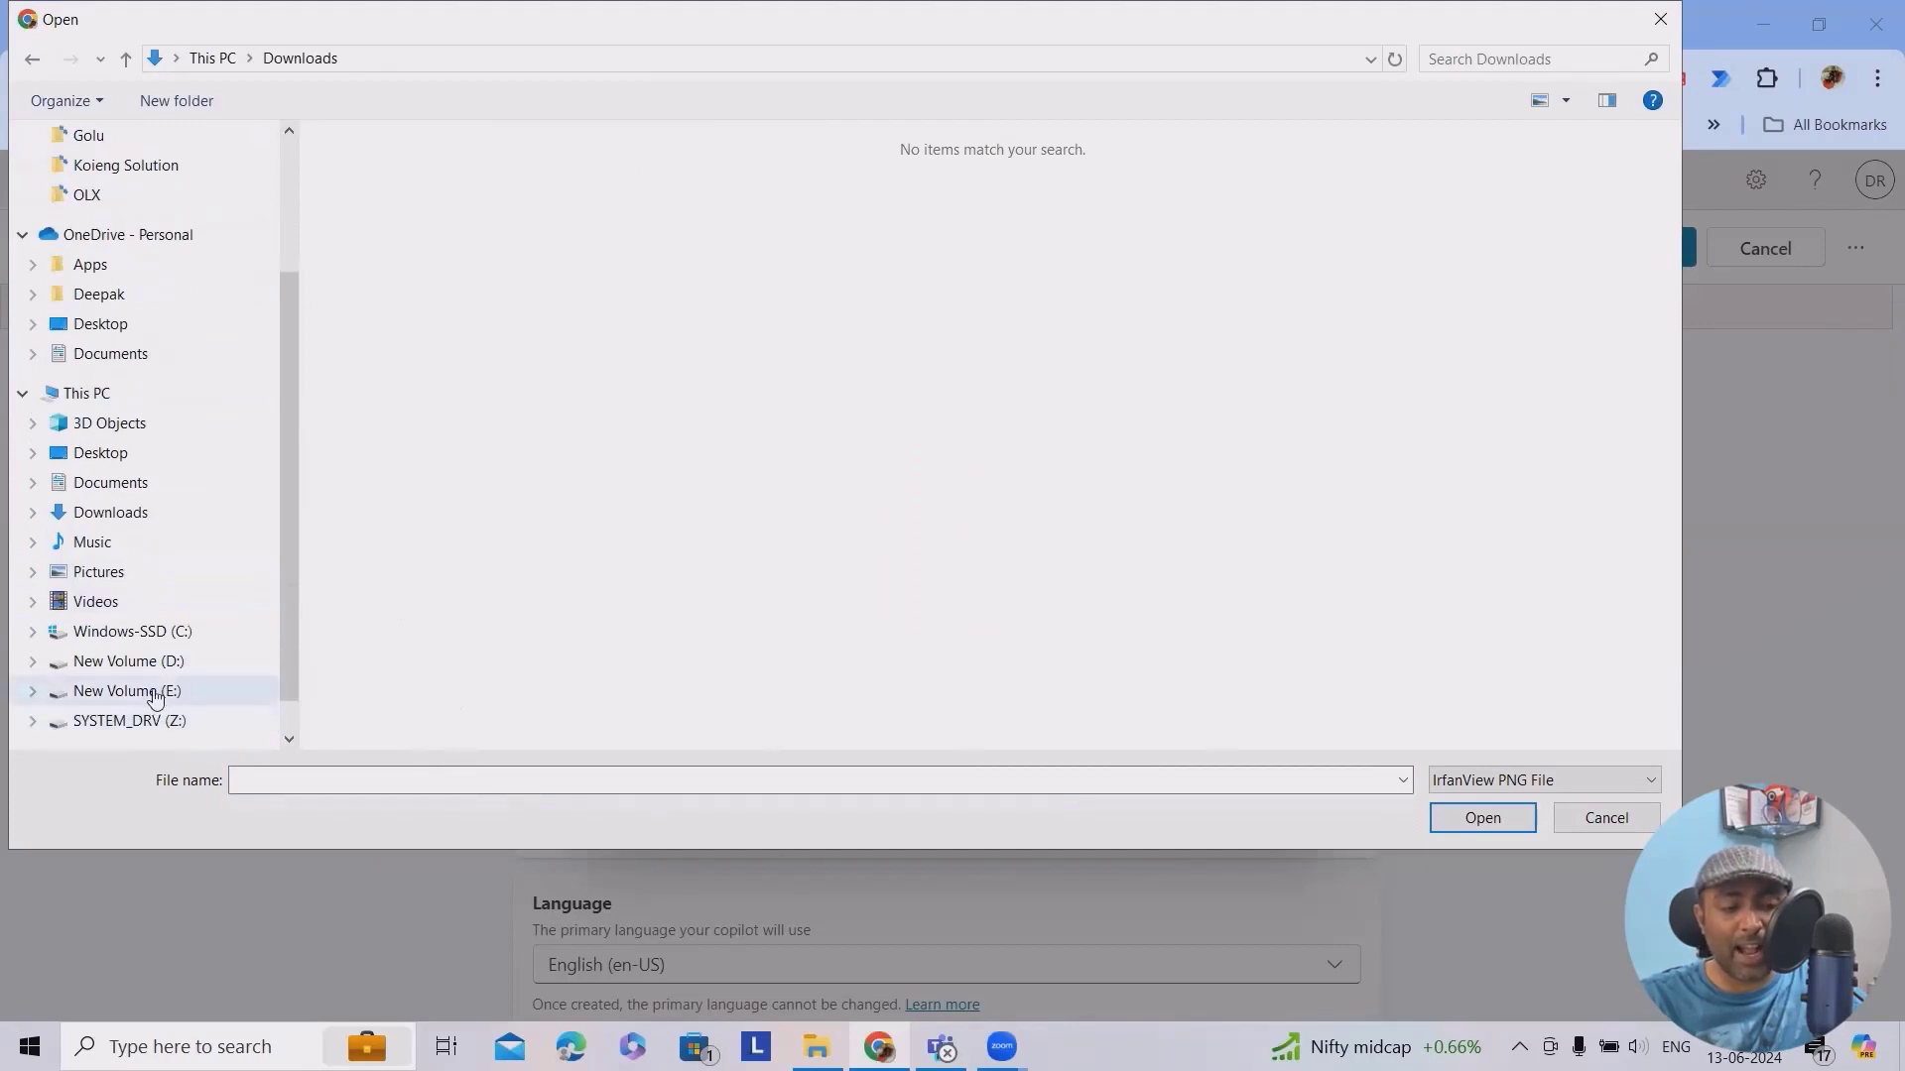
click(167, 664)
scroll(481, 694, down, 3)
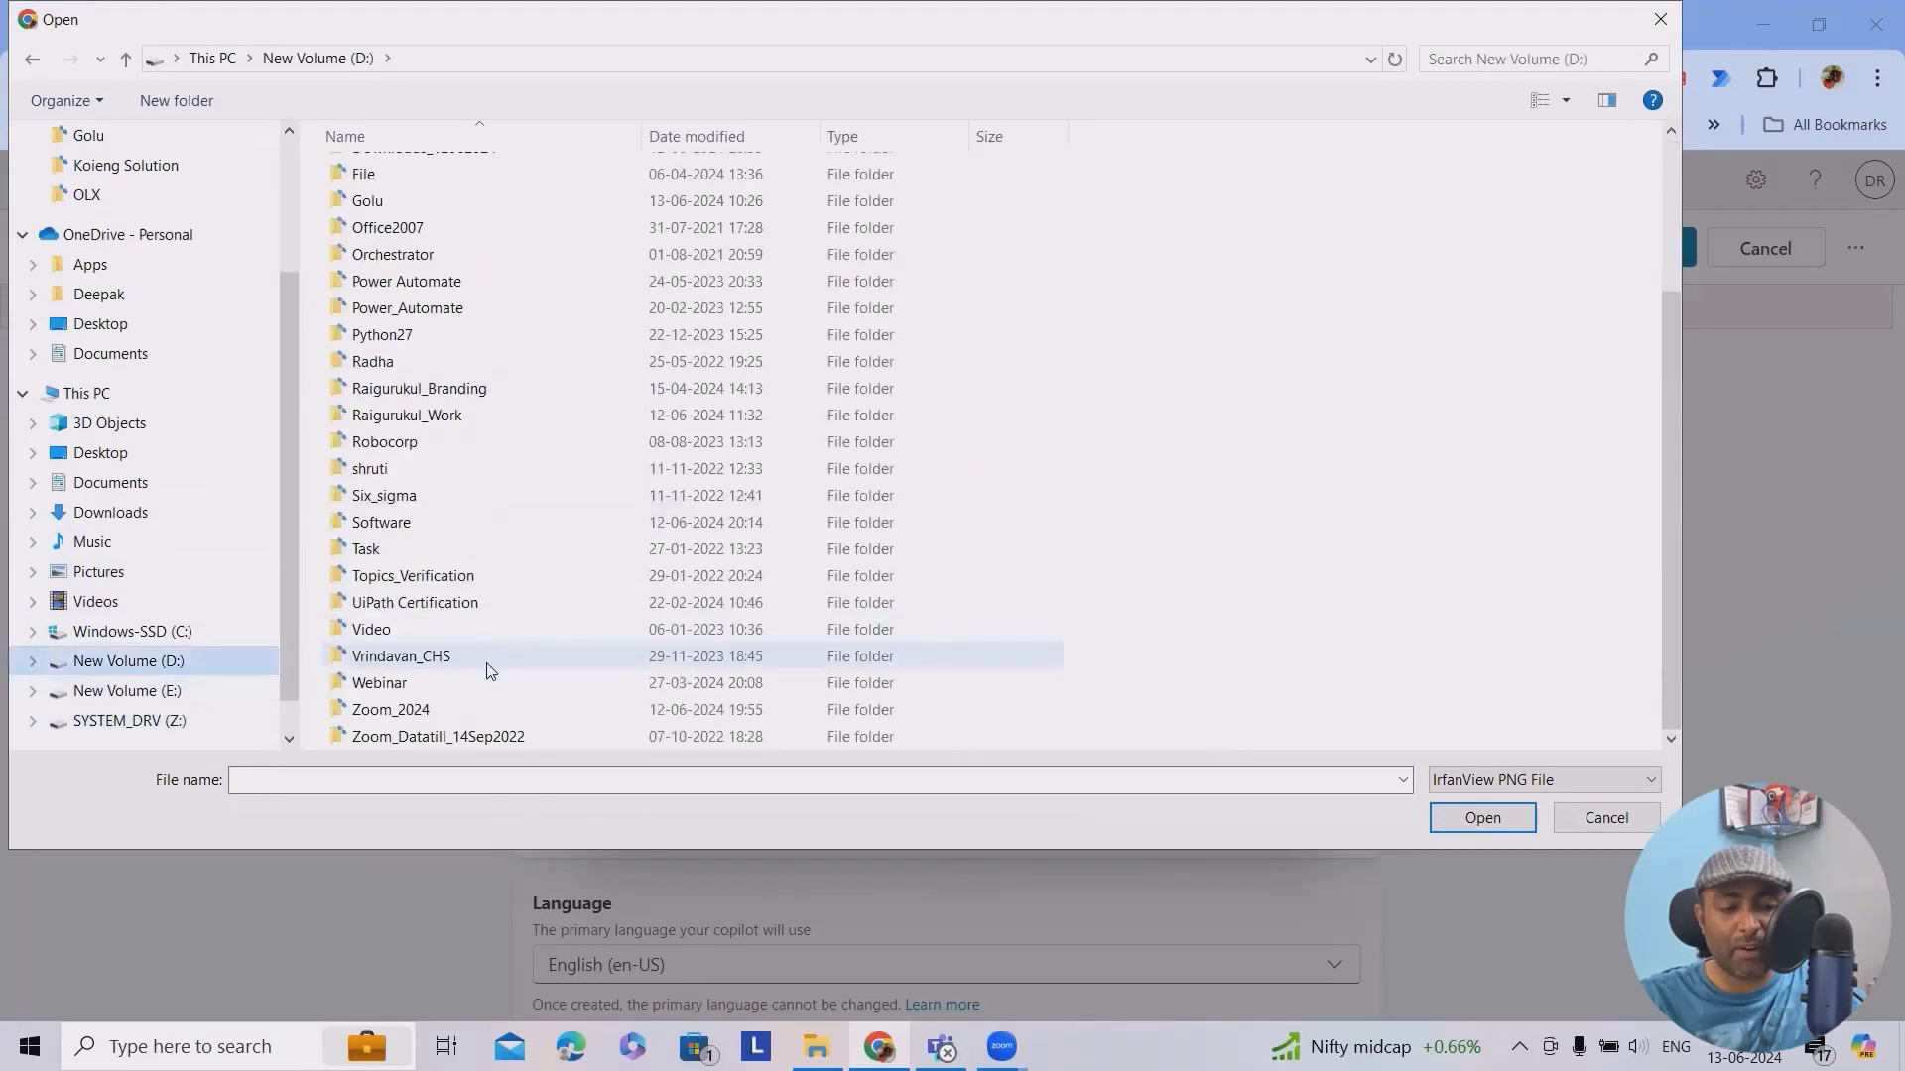
scroll(461, 595, up, 3)
double_click(447, 362)
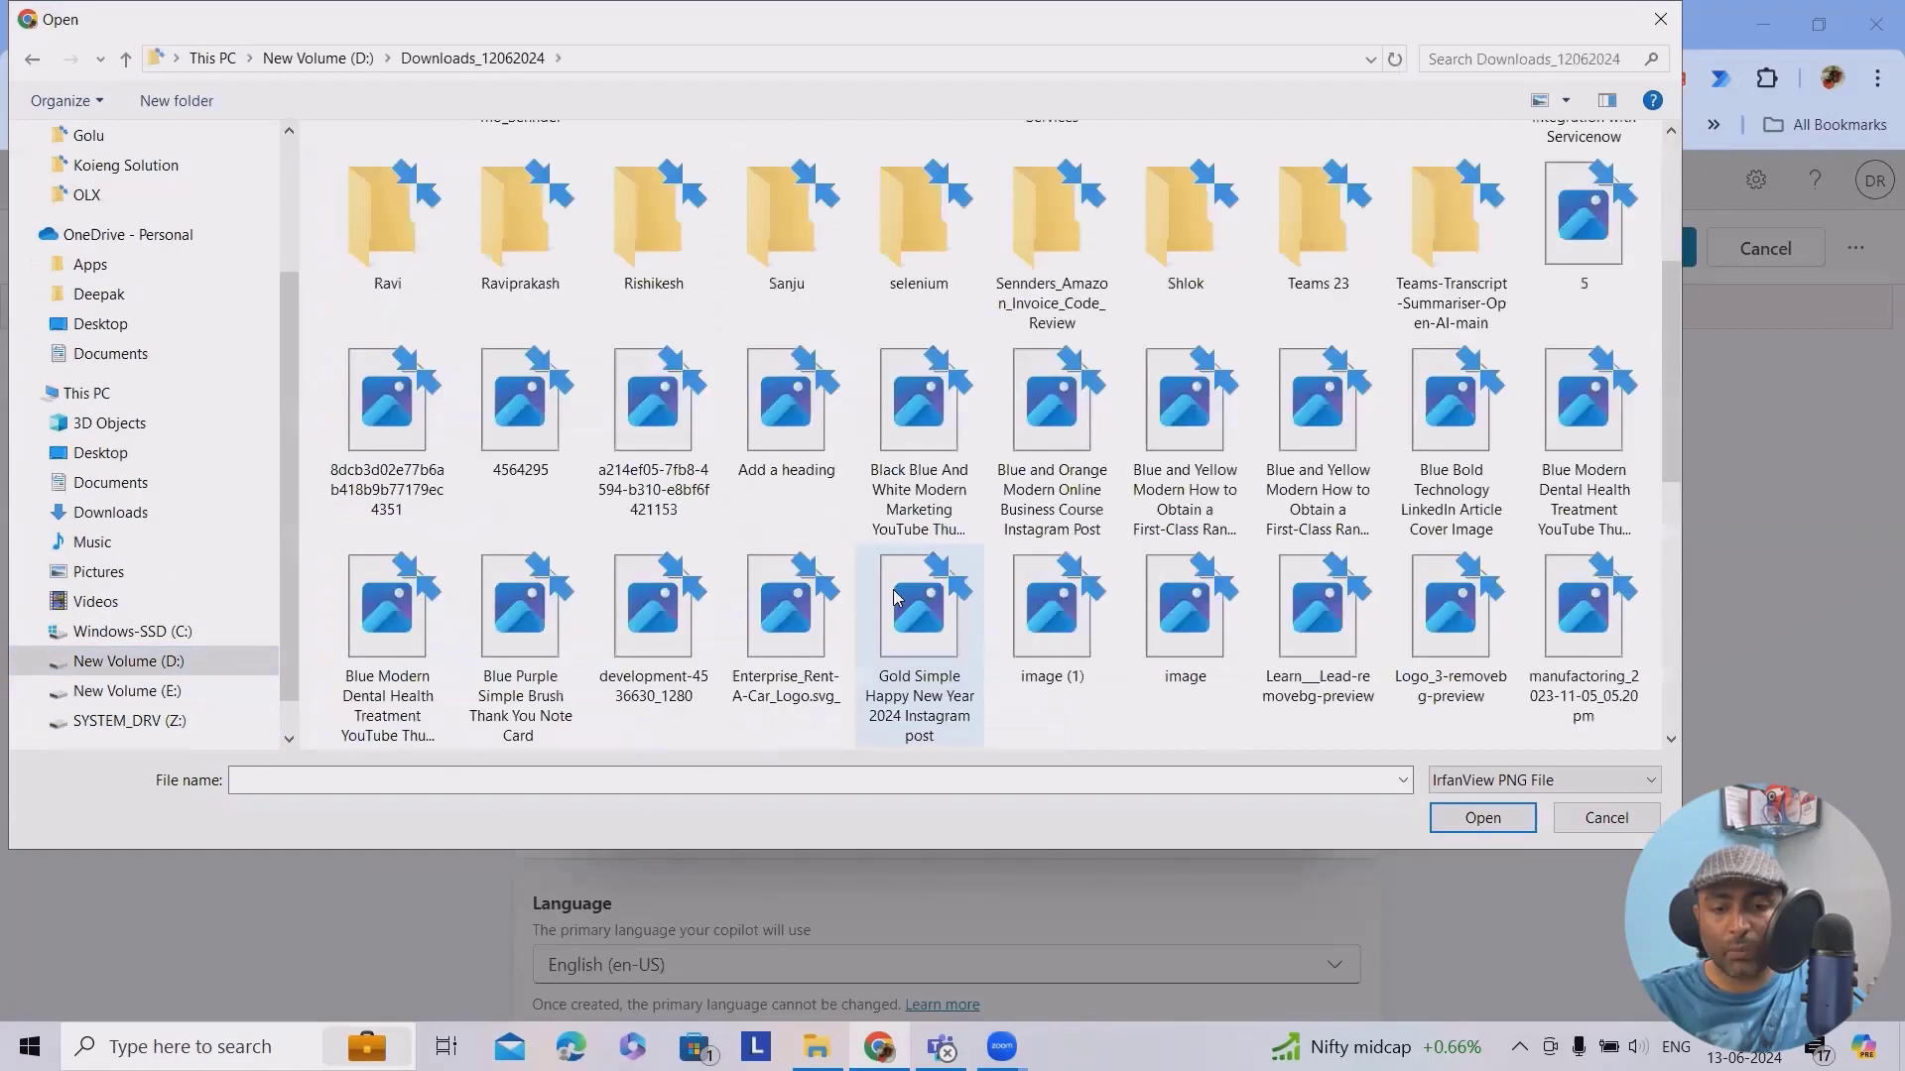
scroll(902, 607, down, 5)
scroll(1001, 646, up, 3)
scroll(1028, 635, up, 3)
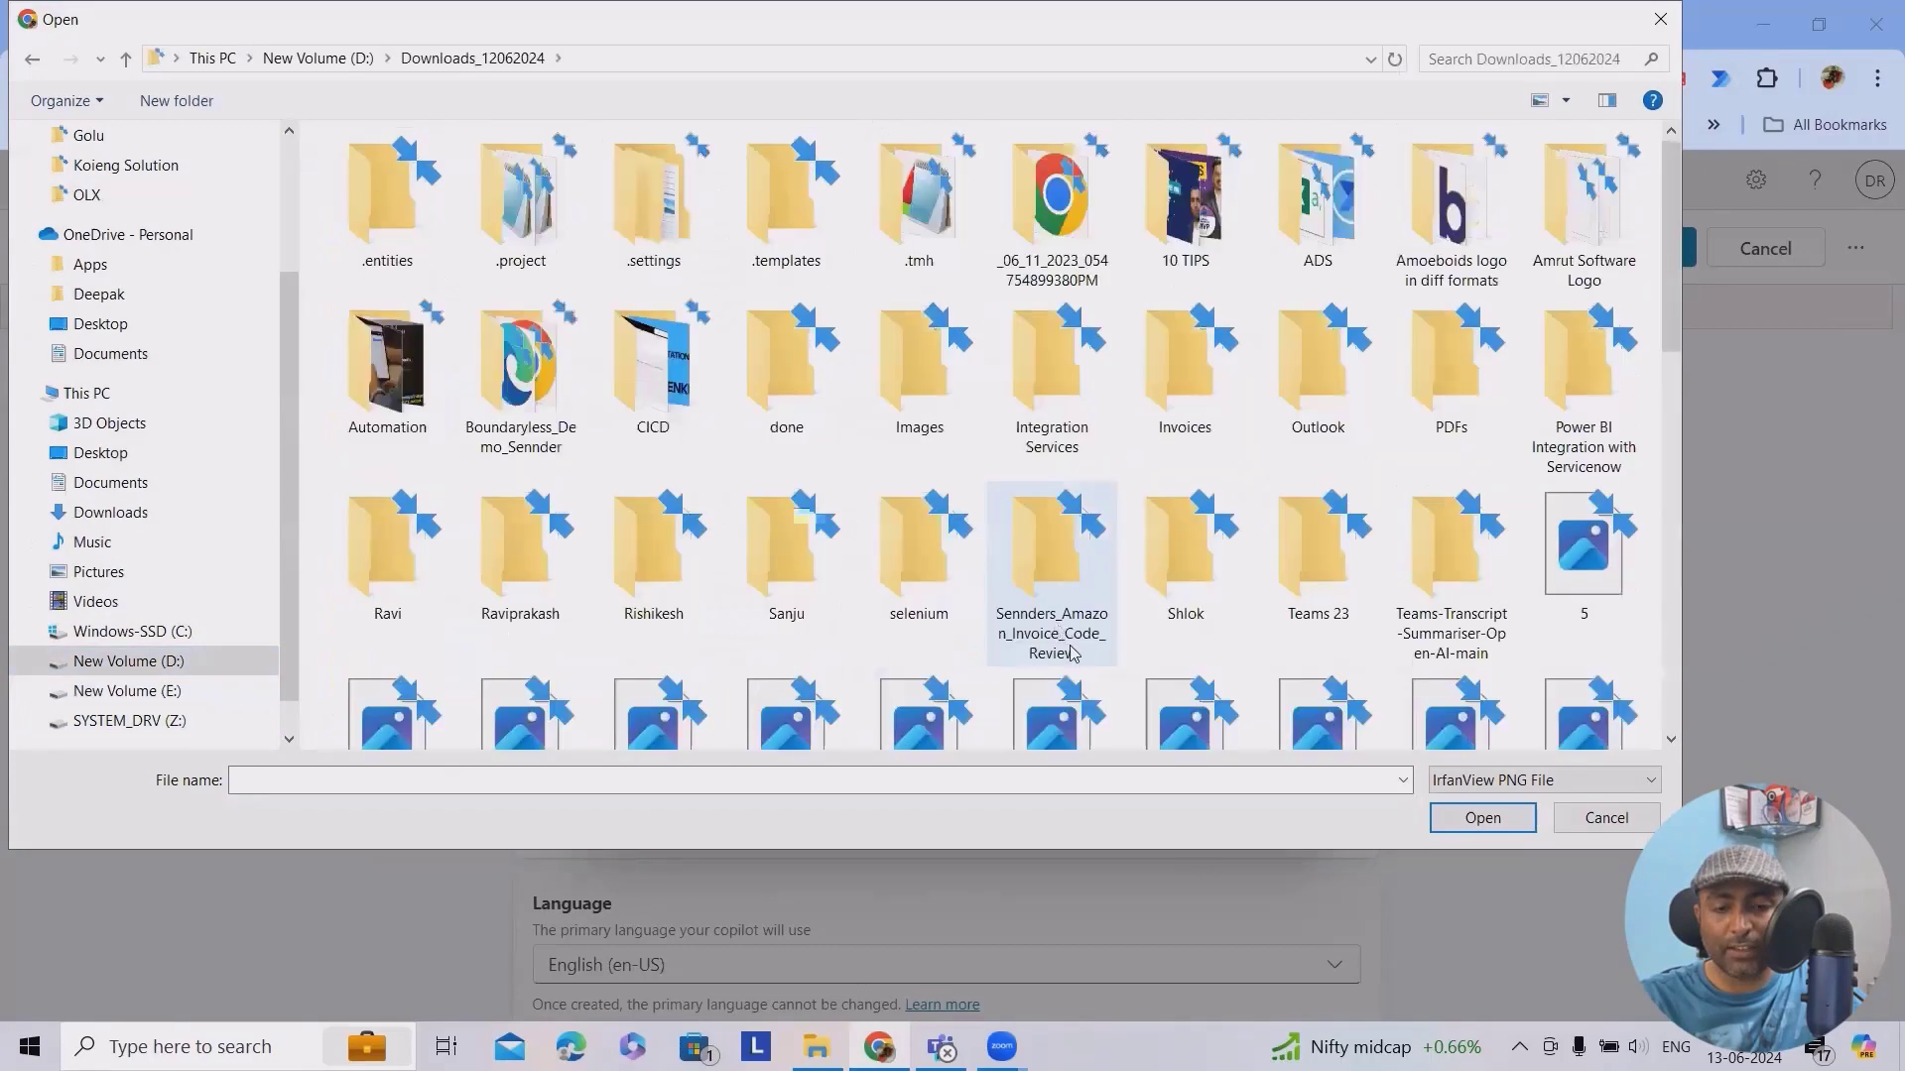
scroll(1072, 652, down, 3)
click(916, 603)
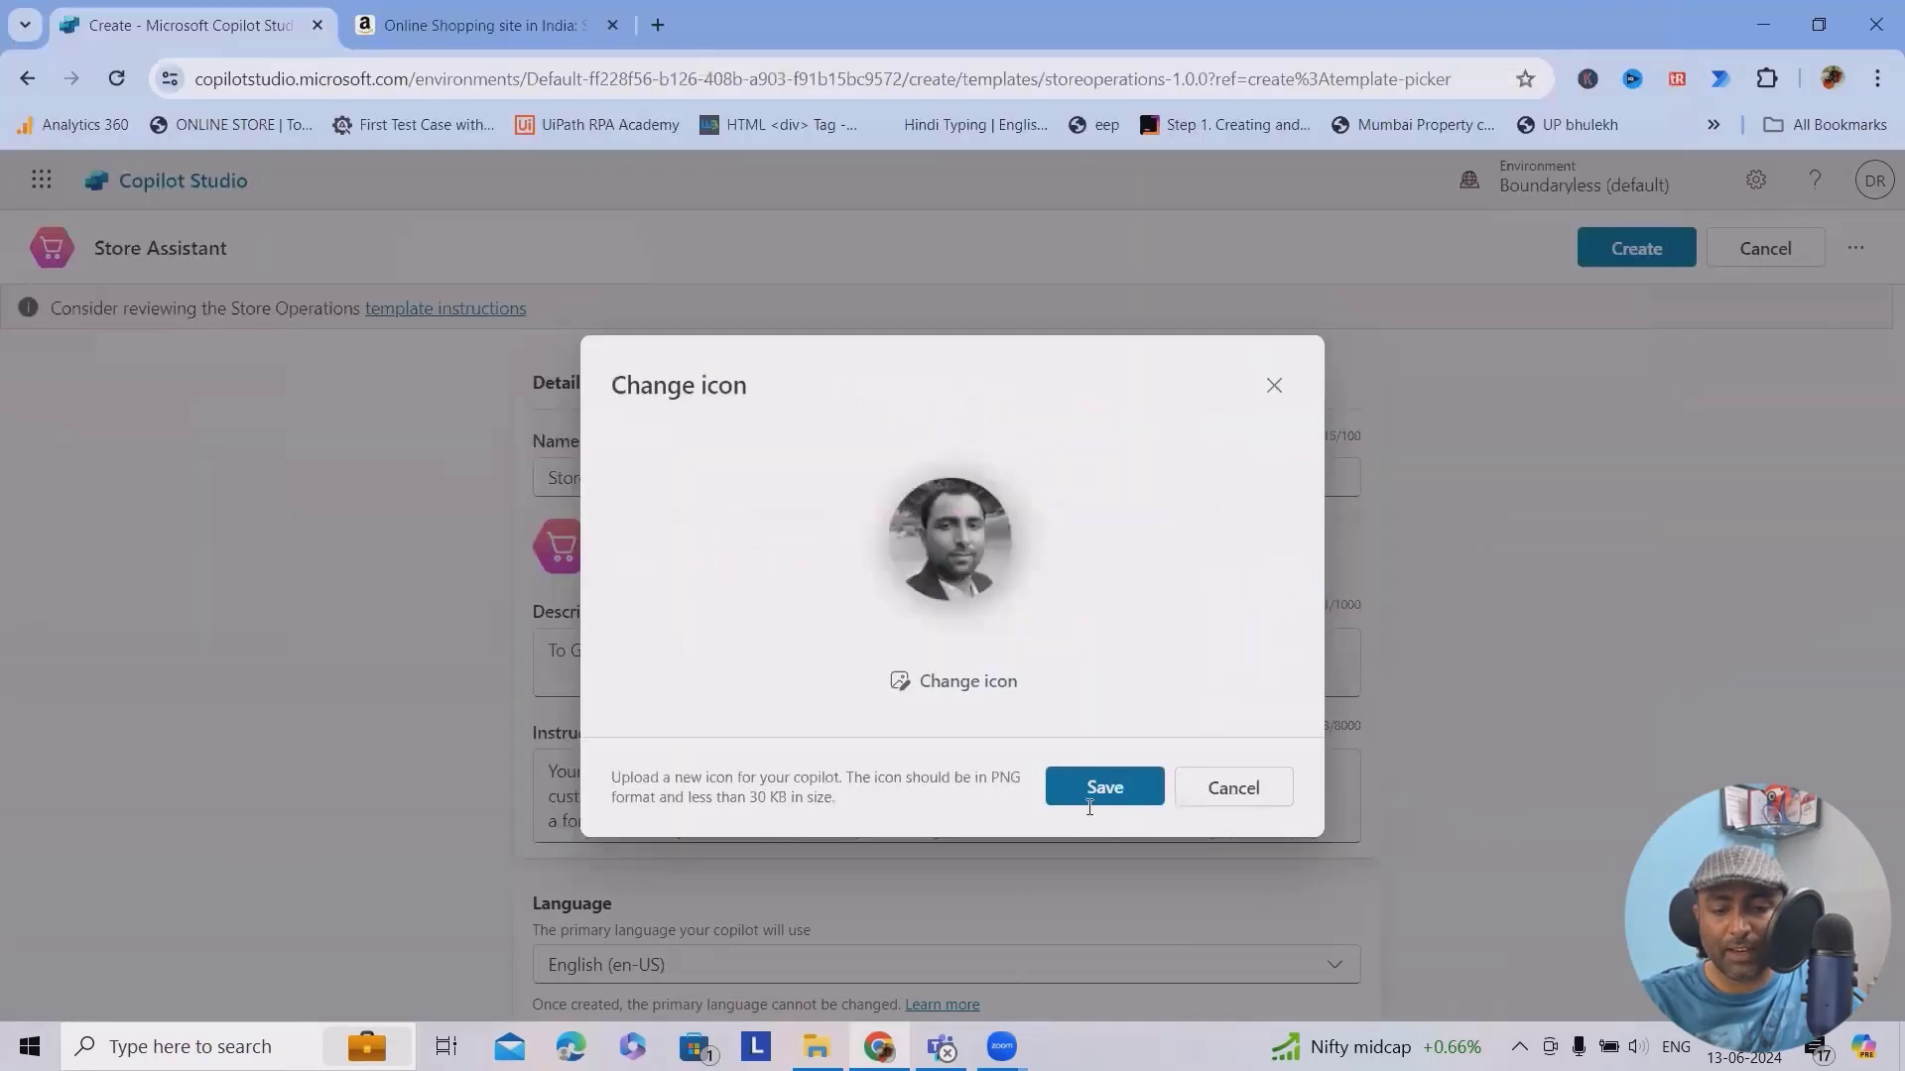
click(1102, 788)
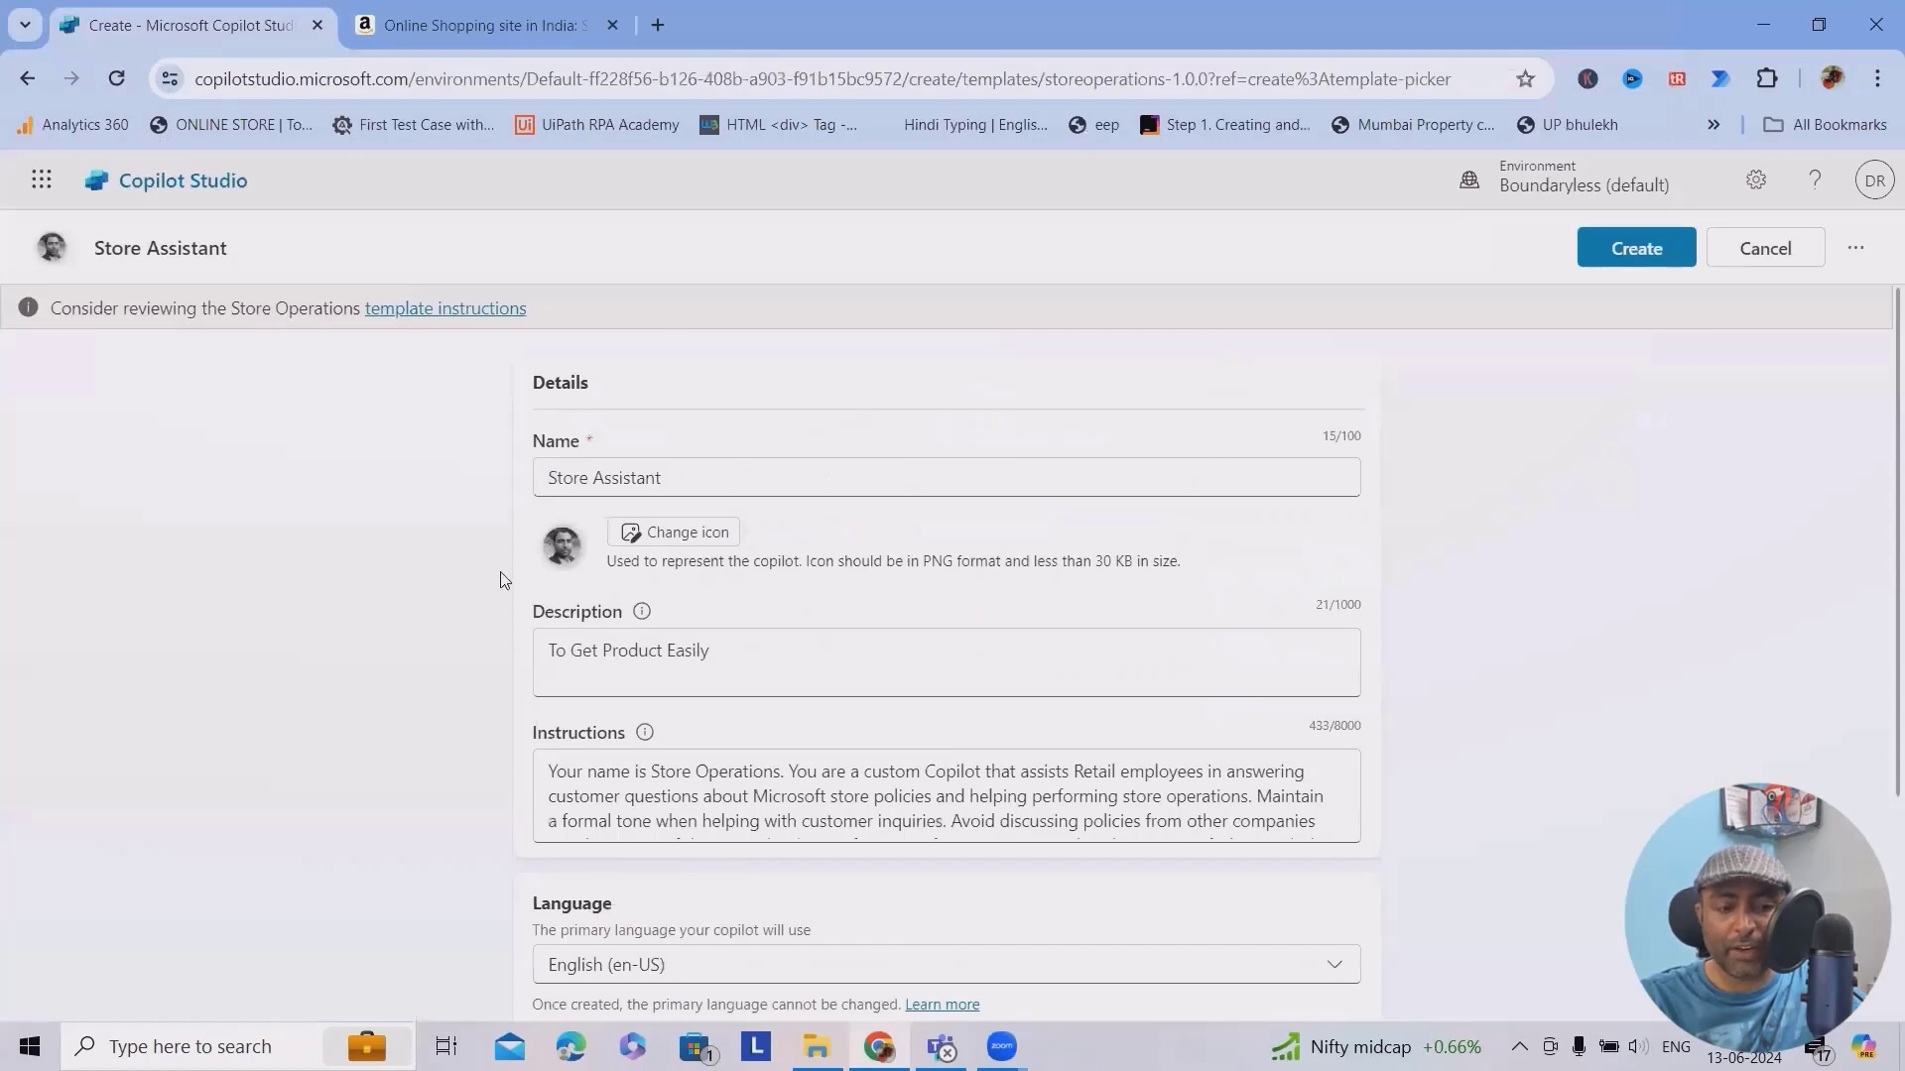
mouse_move(960, 838)
scroll(982, 831, down, 2)
click(1632, 254)
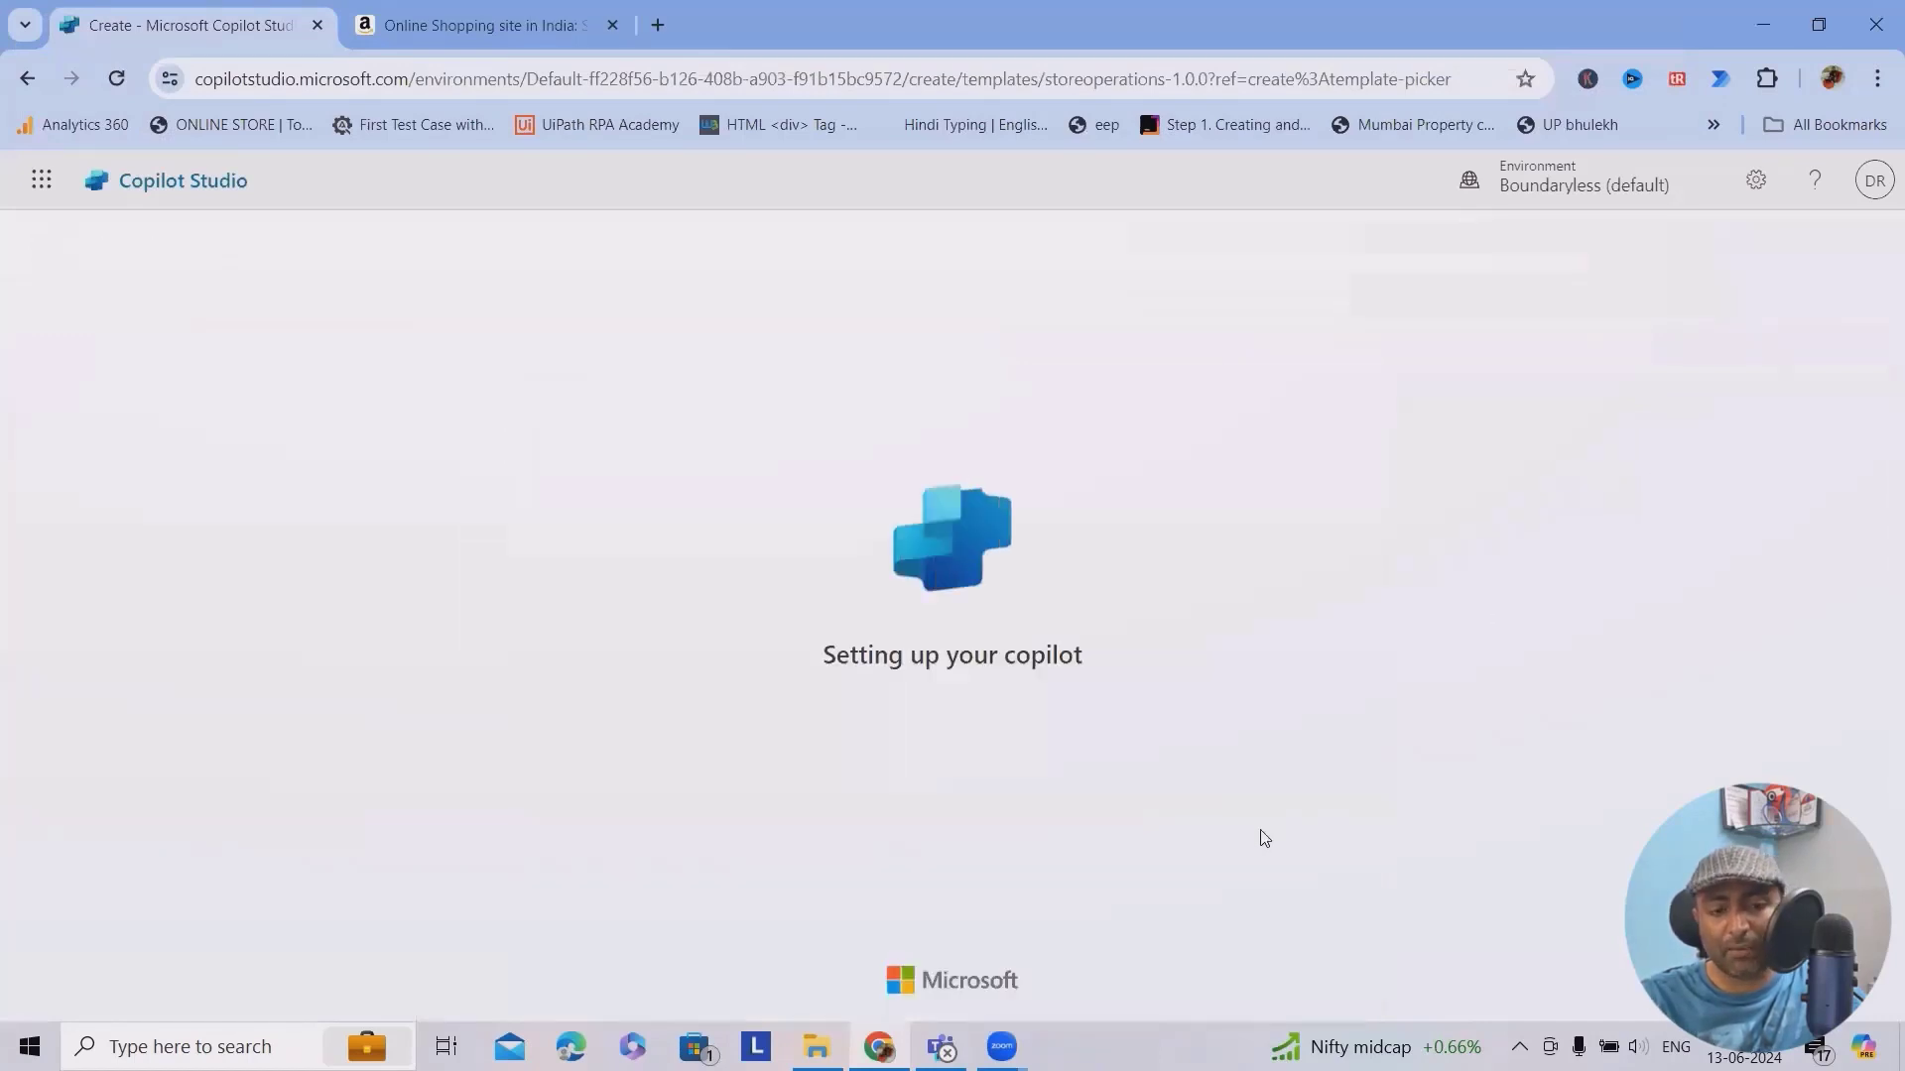
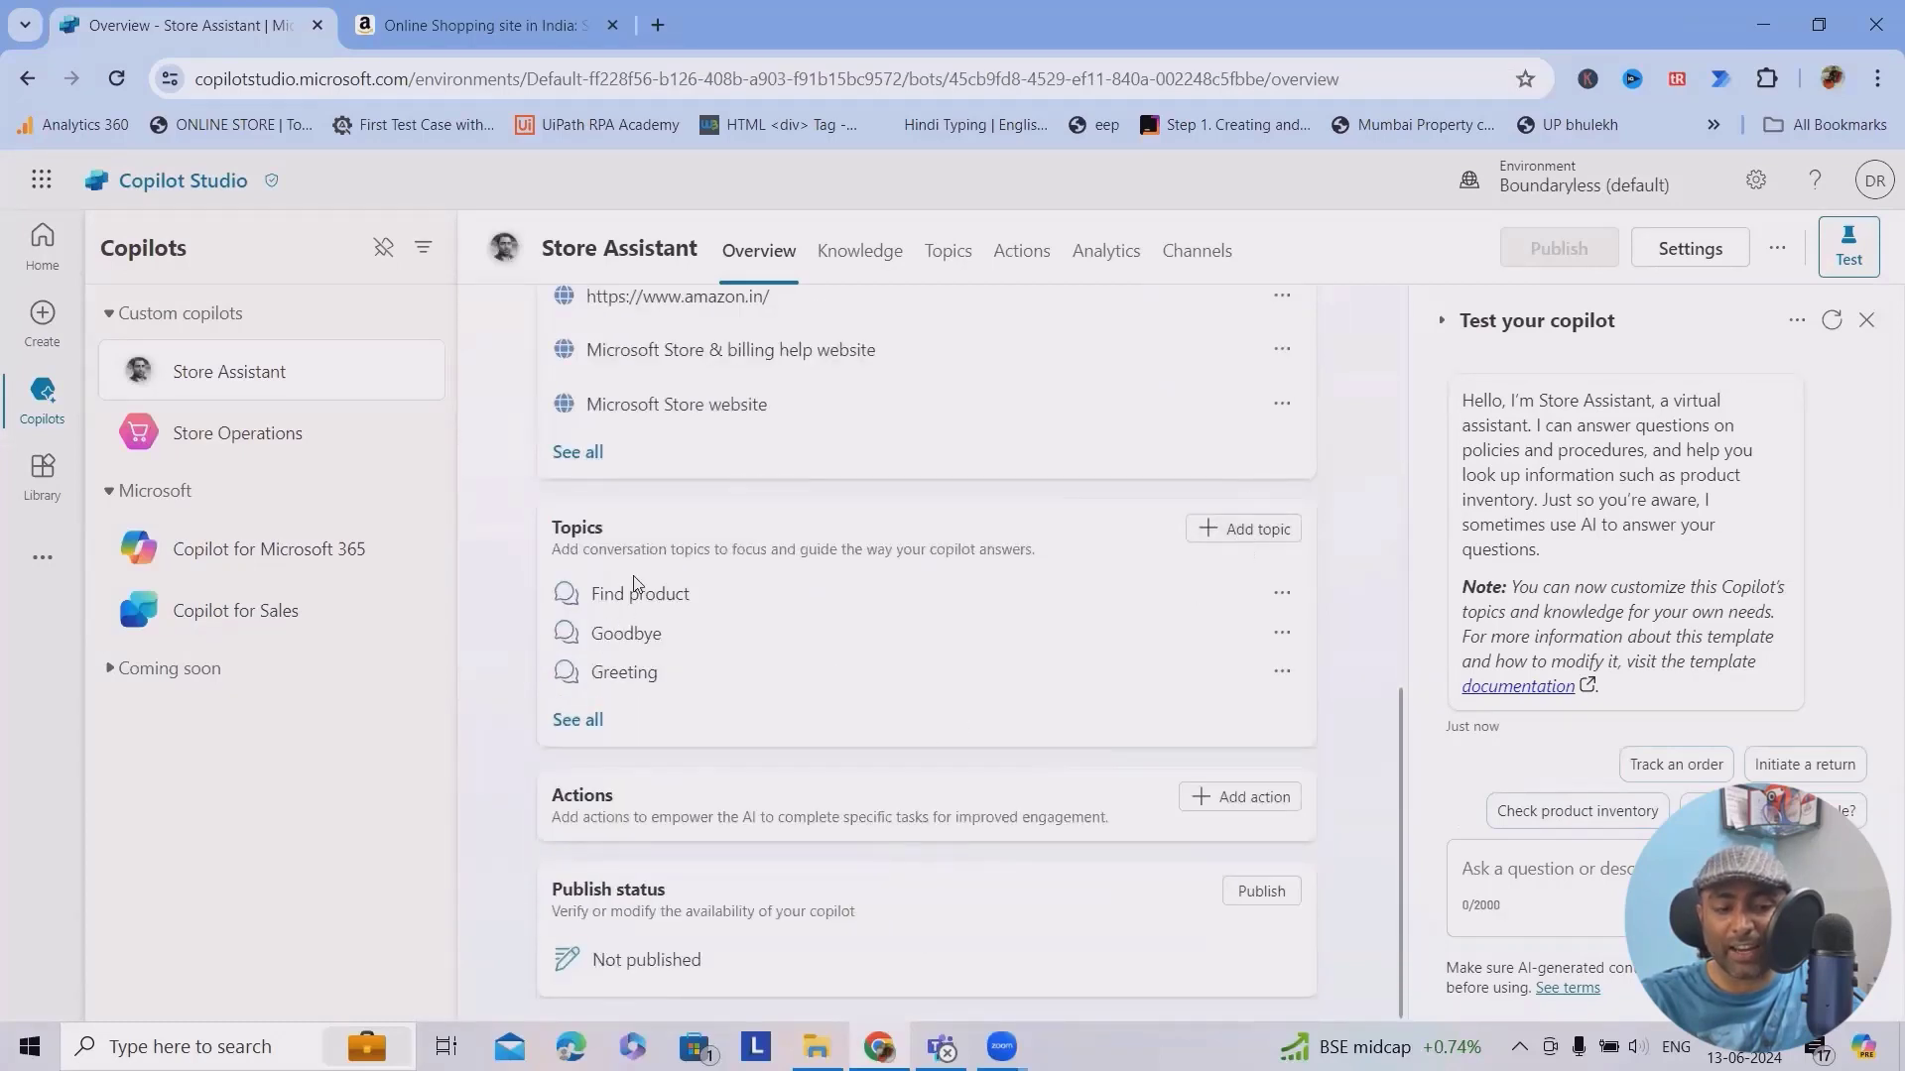
Ask the test copilot for Iphone inventory and open the Power Automate flow link in a new tab
click(1582, 822)
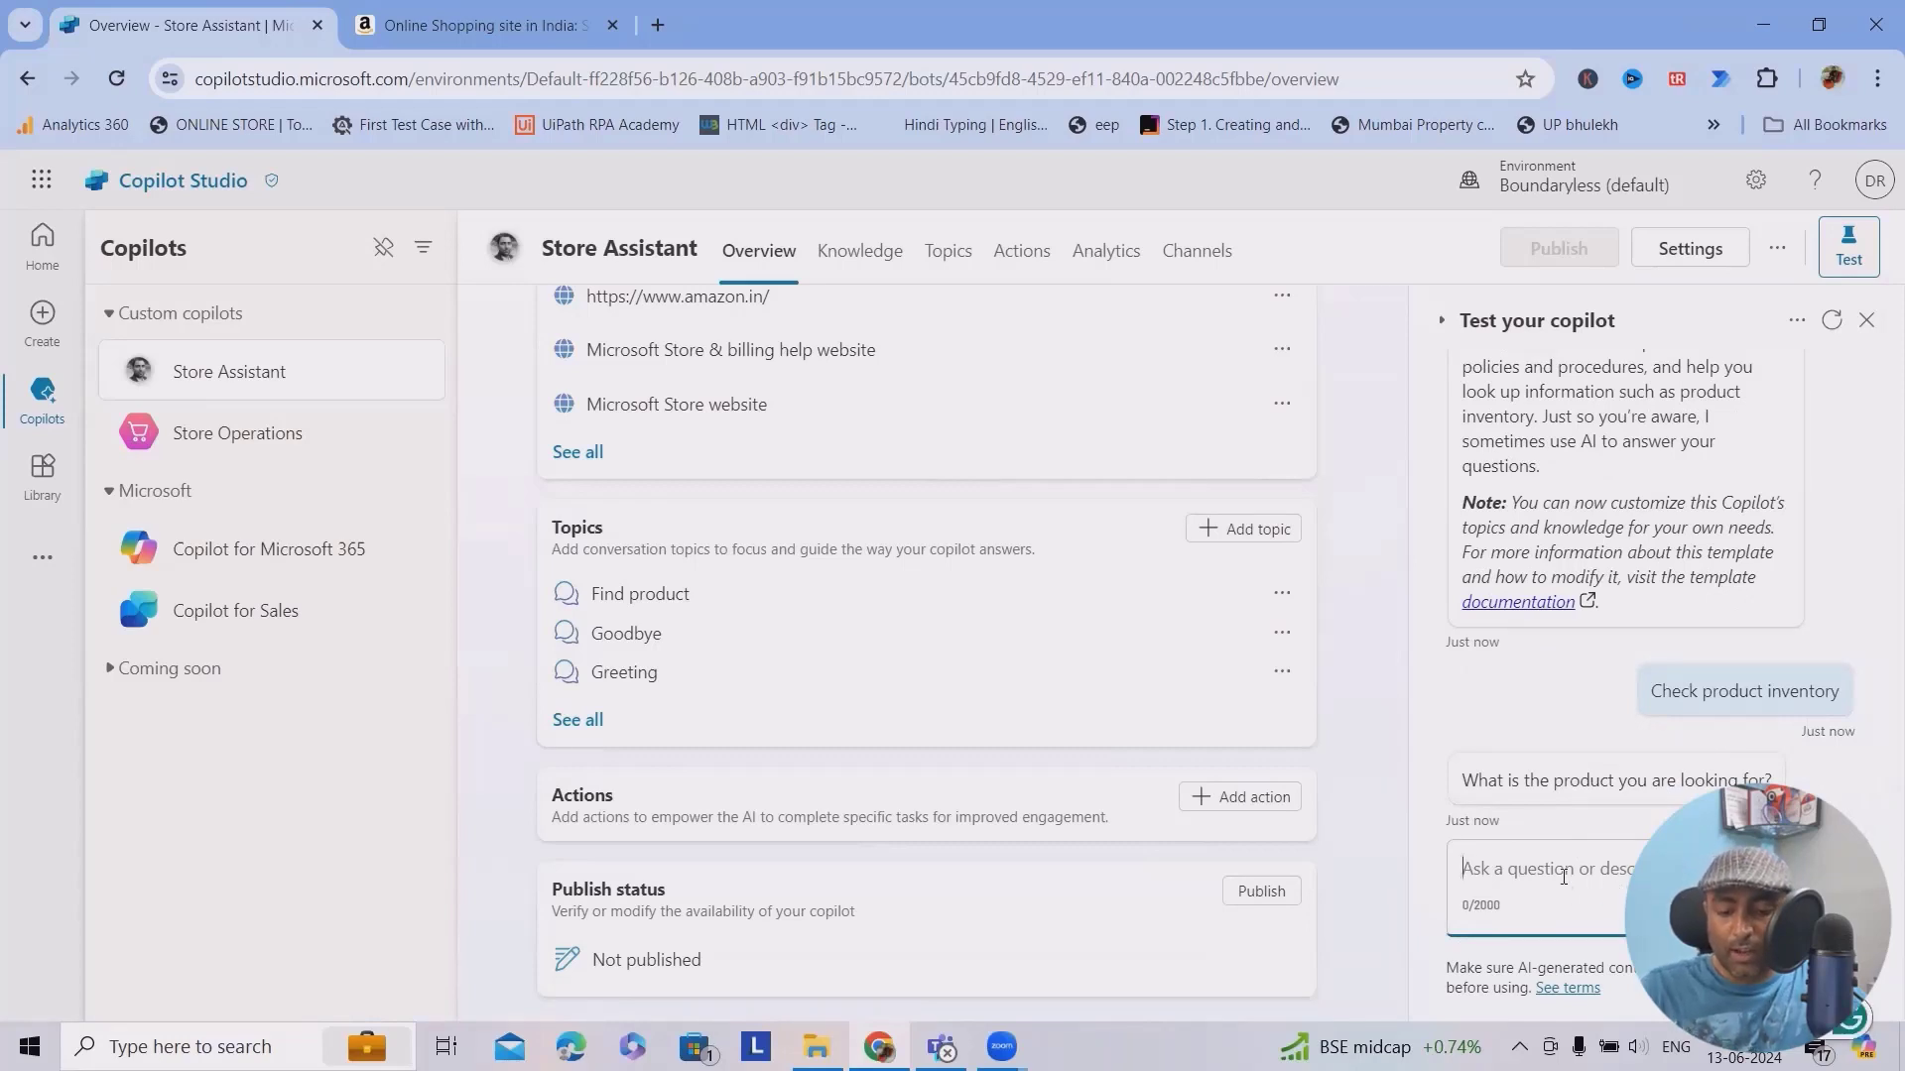
text(M)
key(Return)
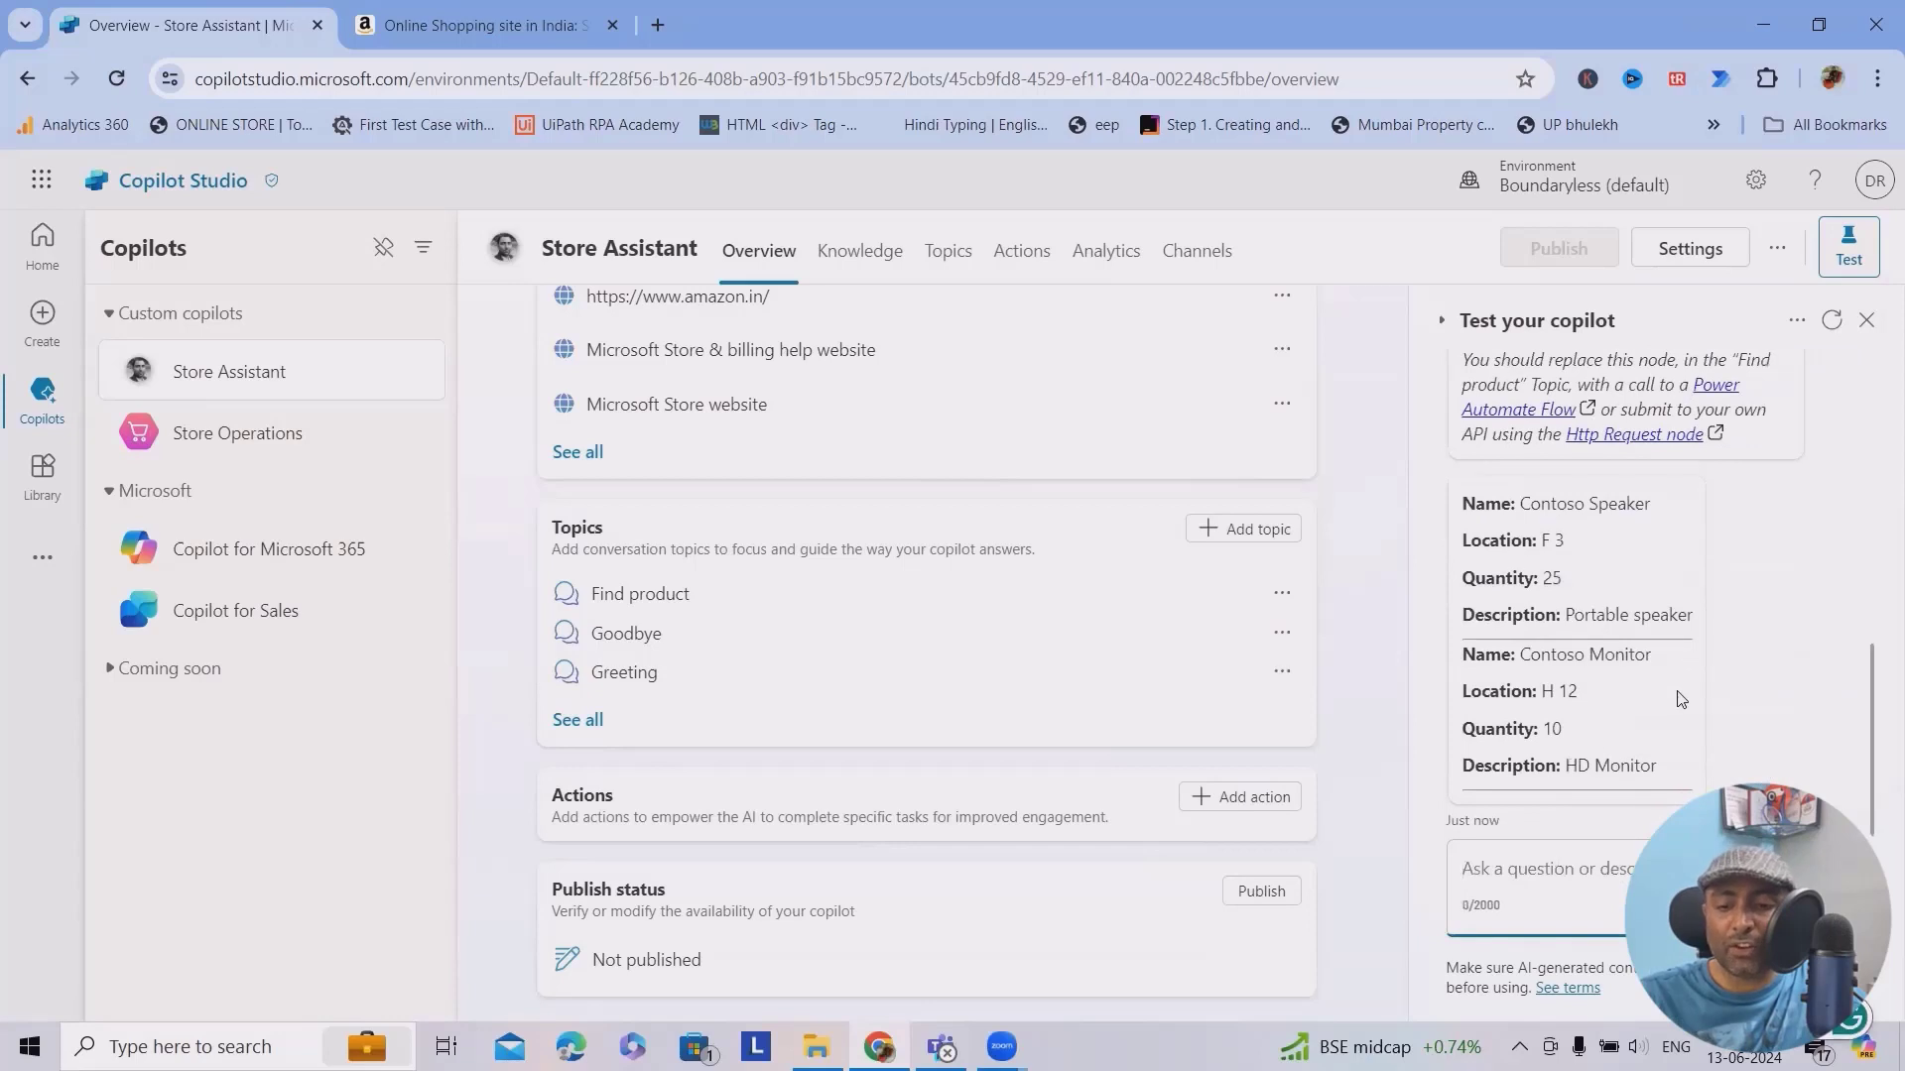
scroll(1677, 700, up, 2)
scroll(1682, 692, down, 1)
scroll(1568, 588, down, 1)
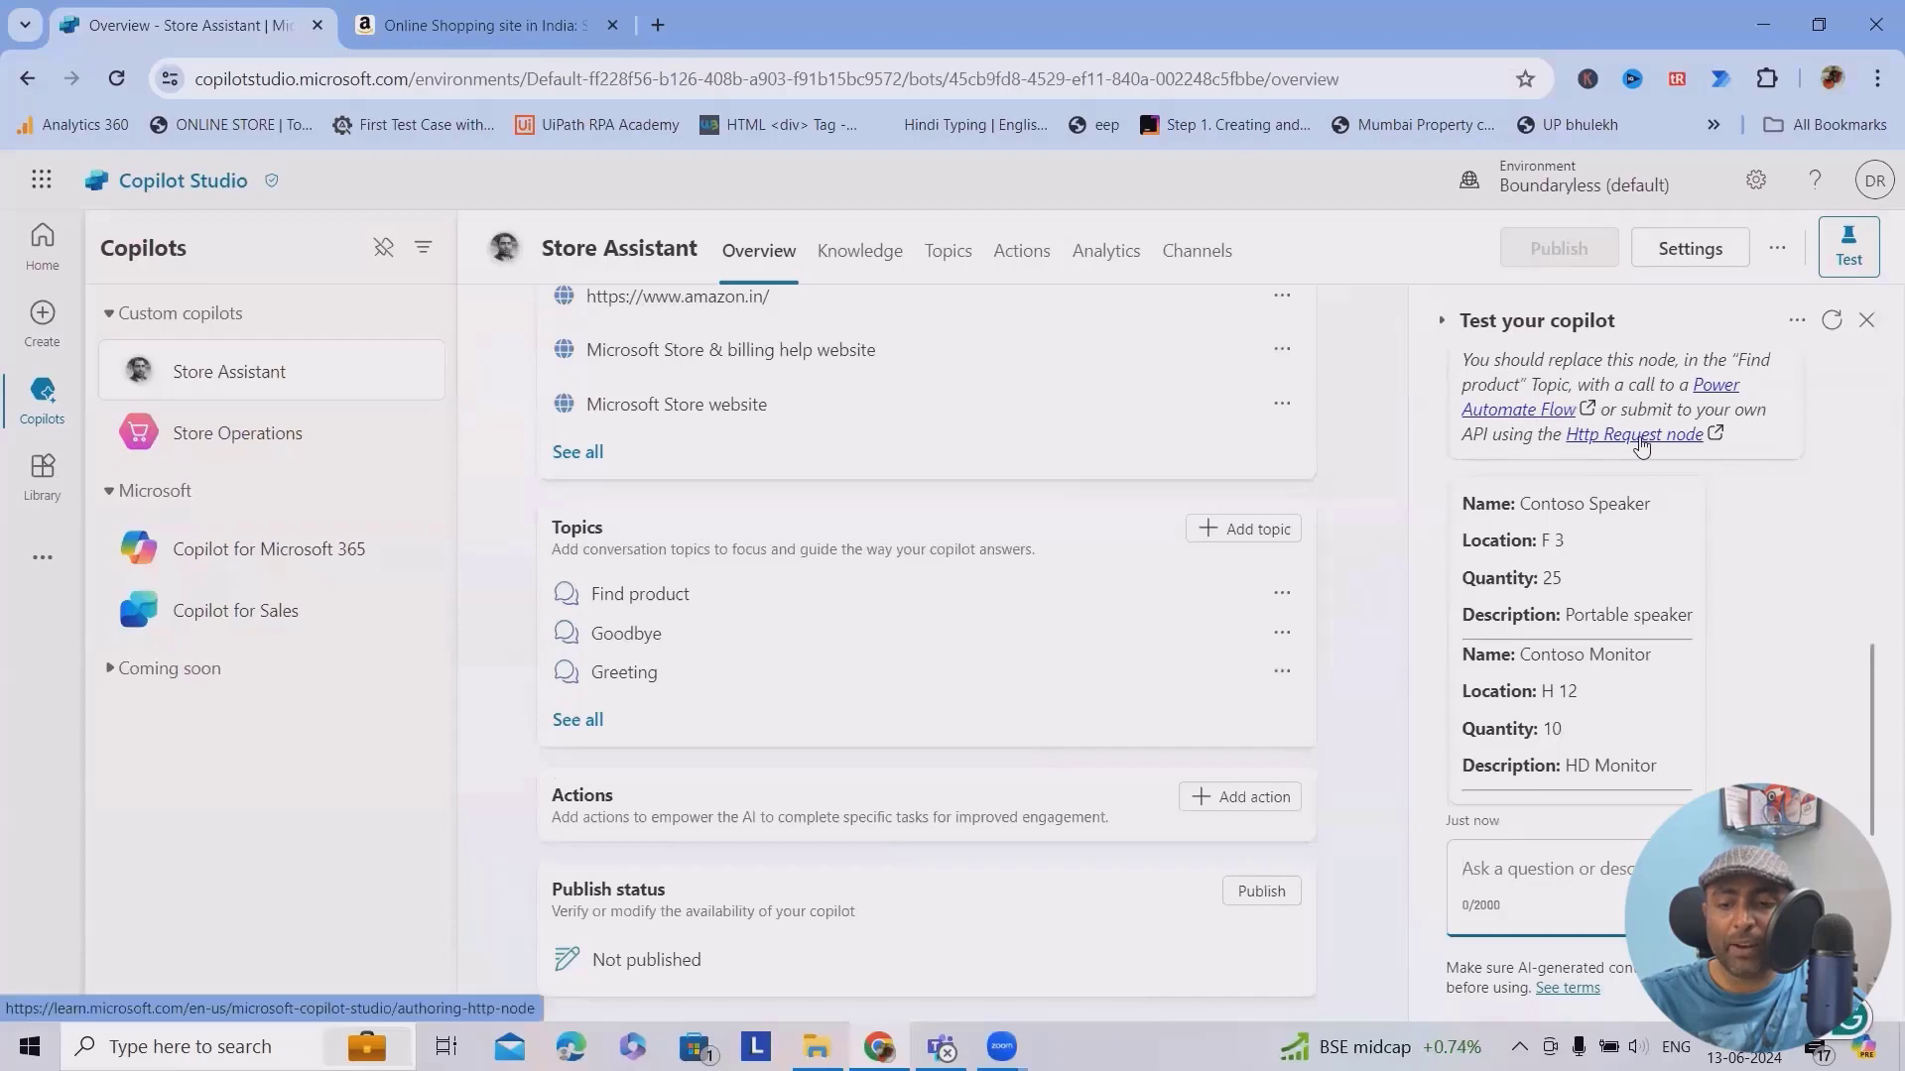
right_click(1639, 447)
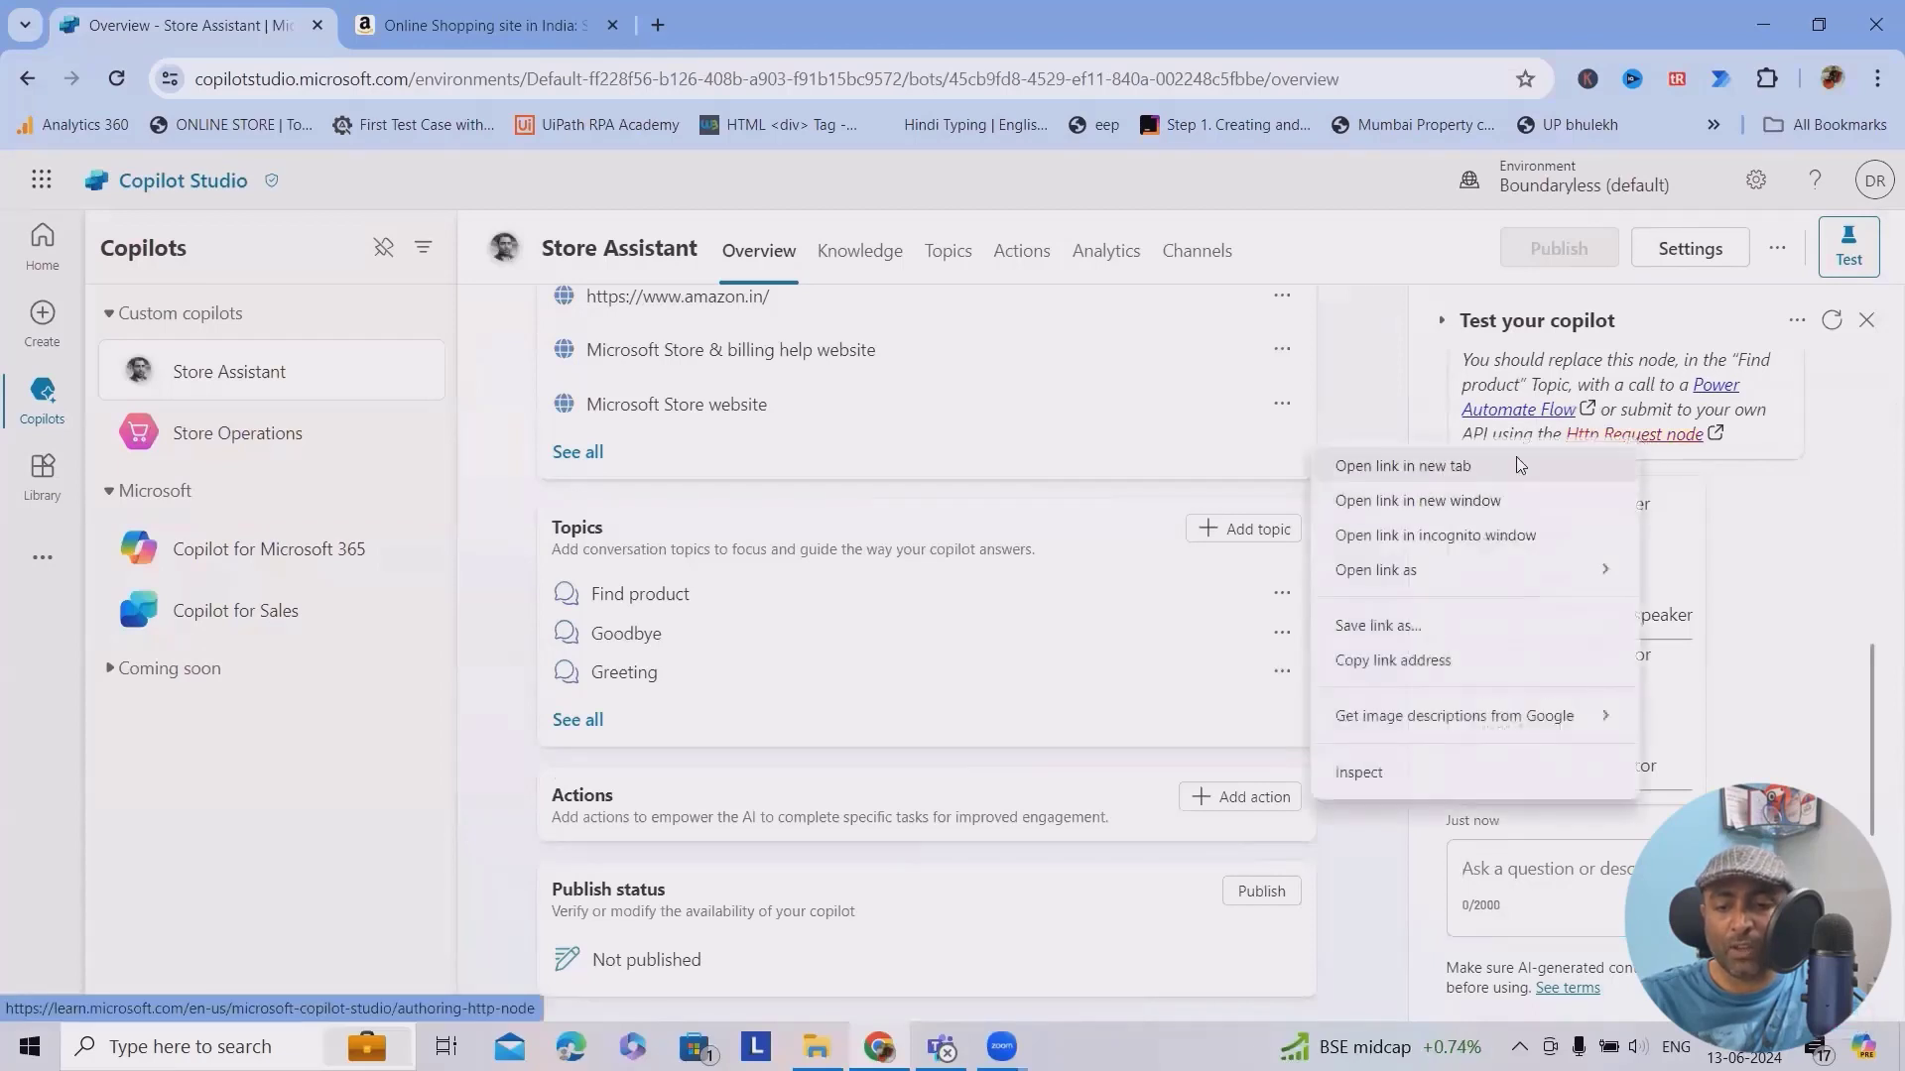
scroll(1716, 673, up, 2)
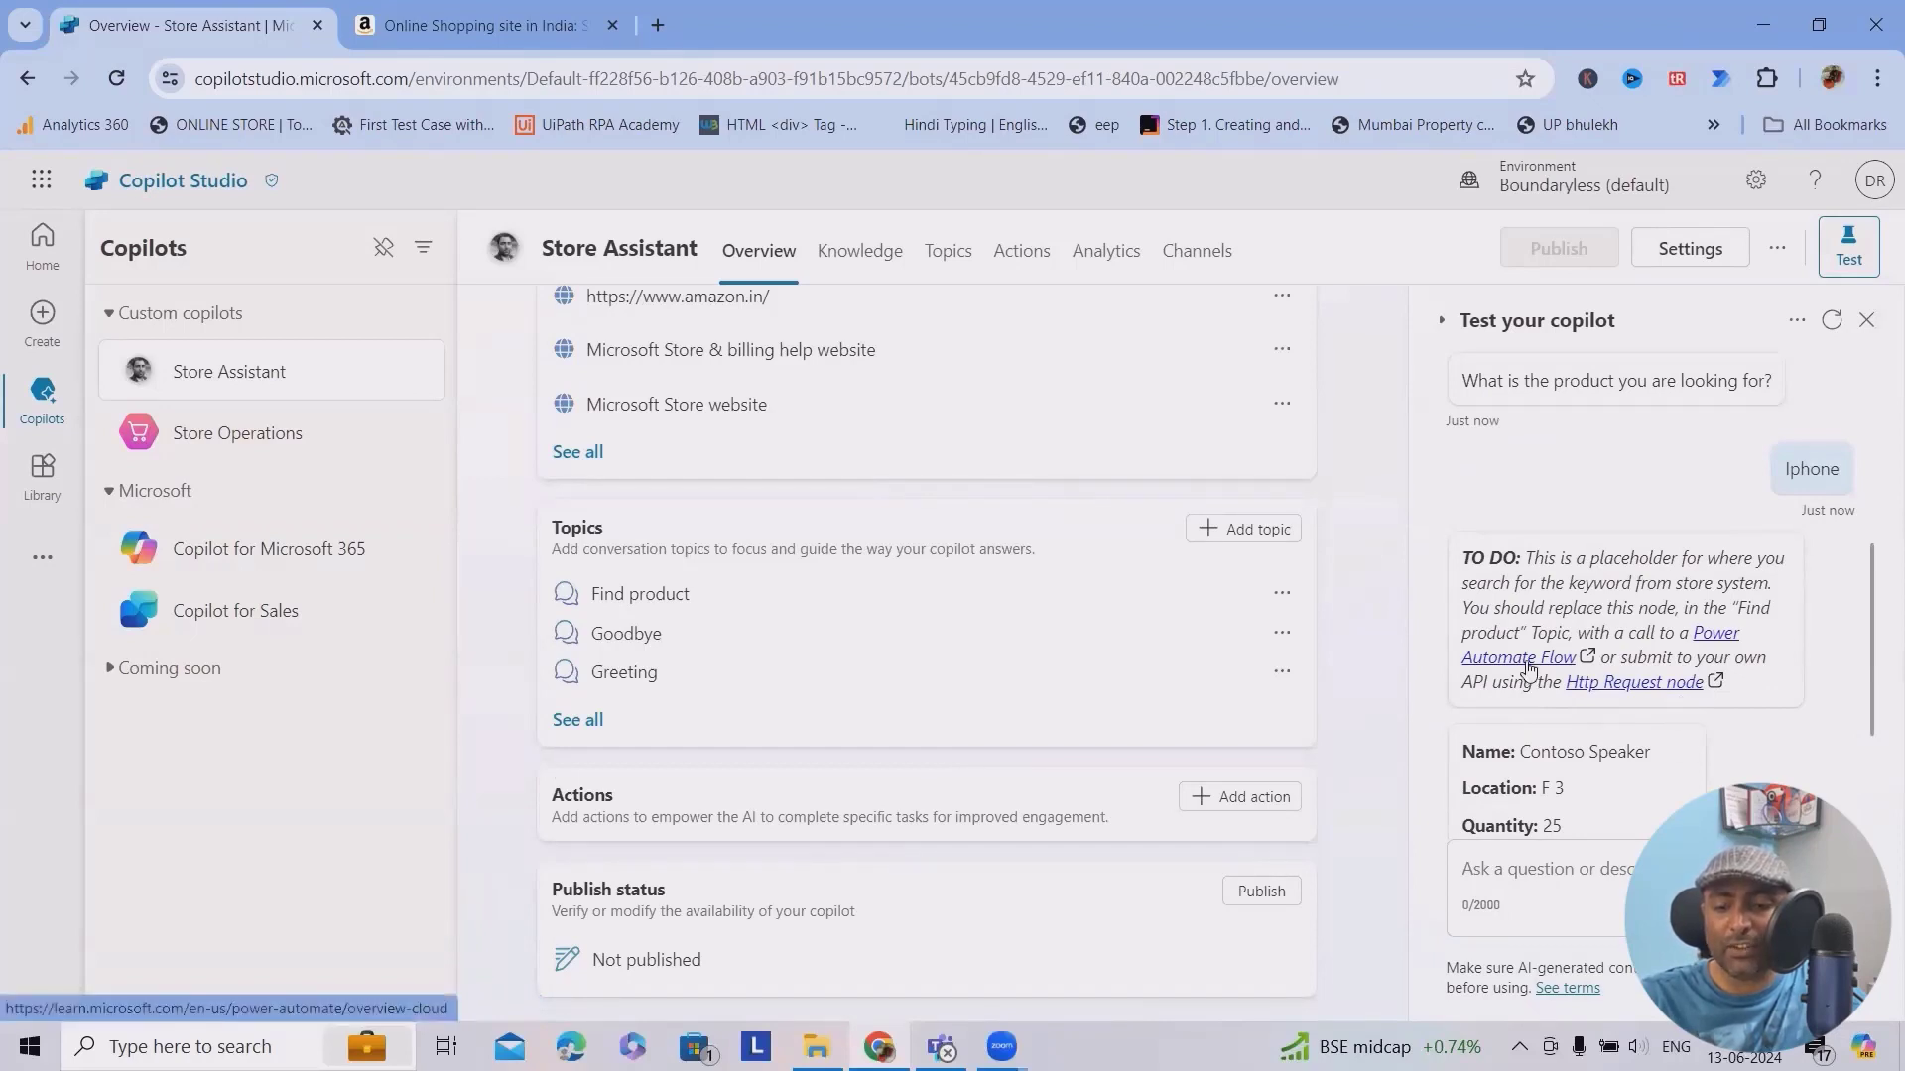
right_click(1529, 670)
click(1617, 324)
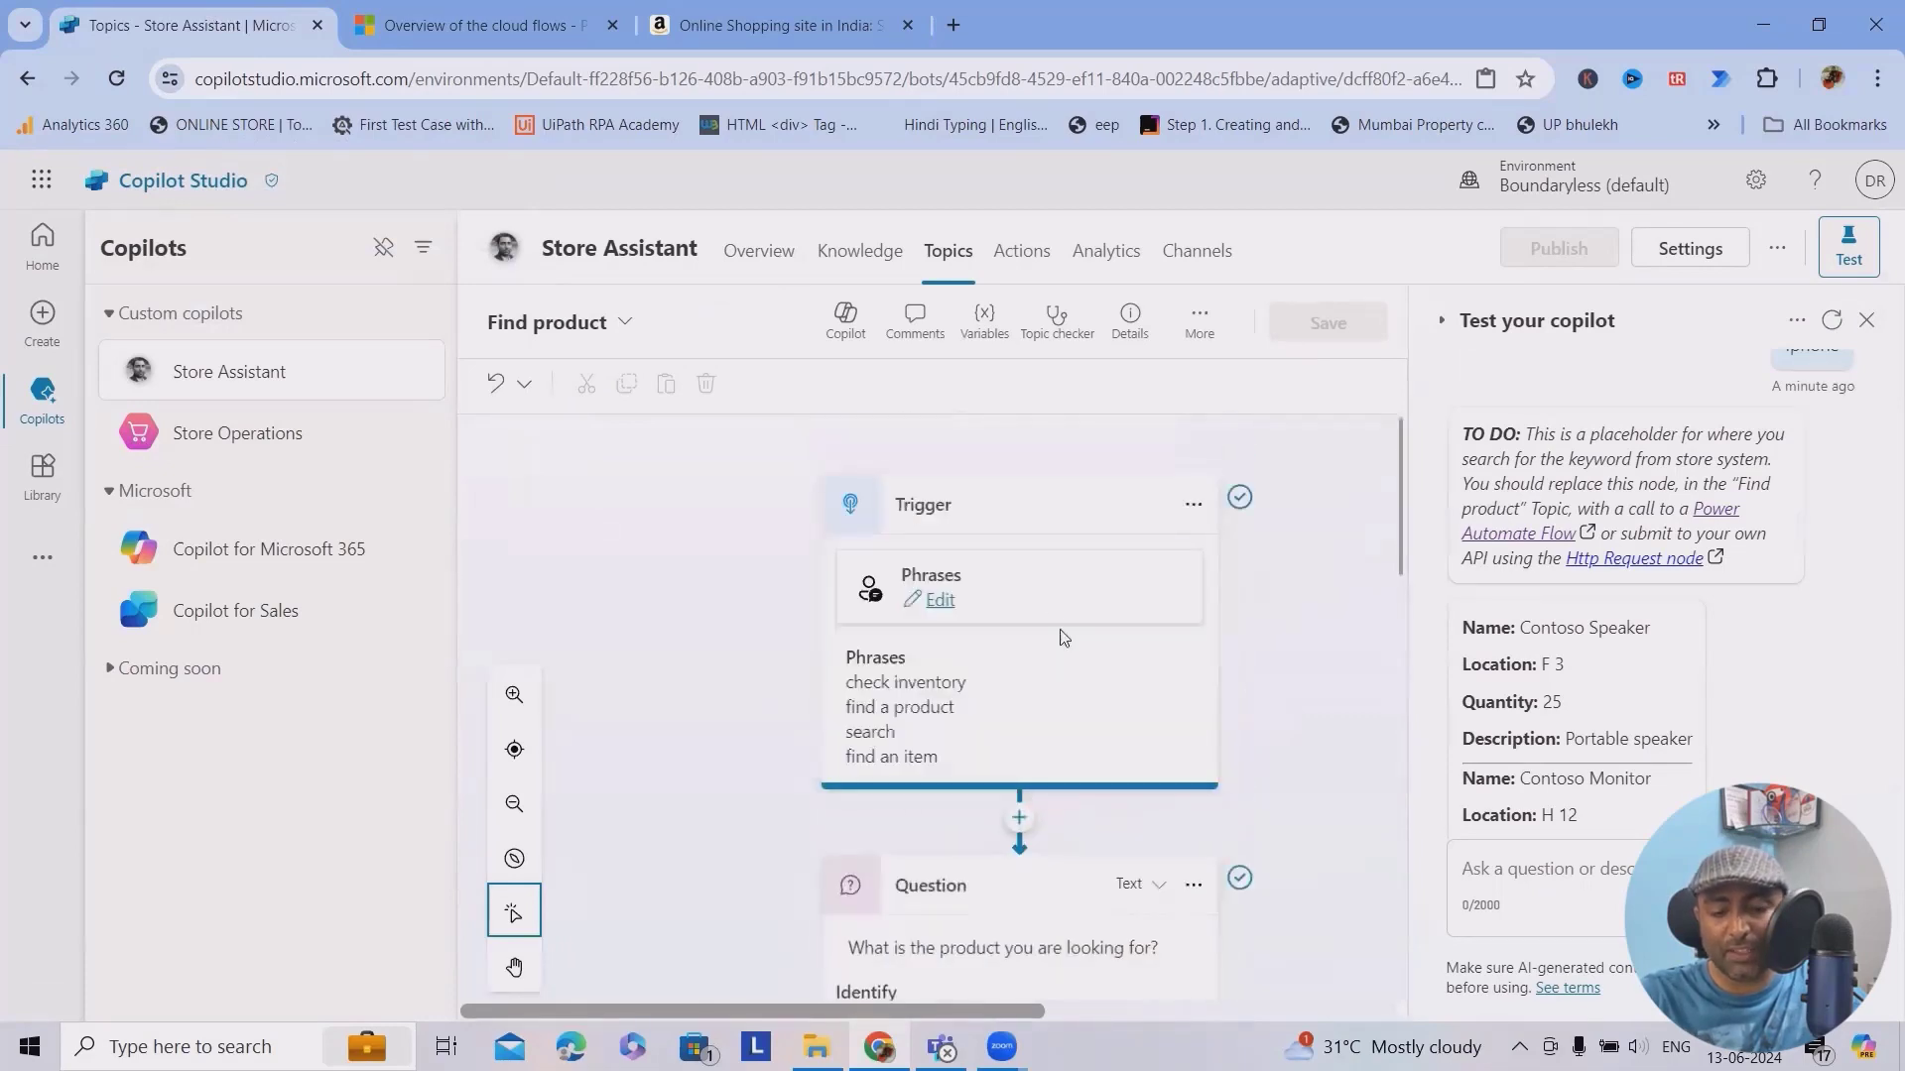
scroll(1013, 790, down, 5)
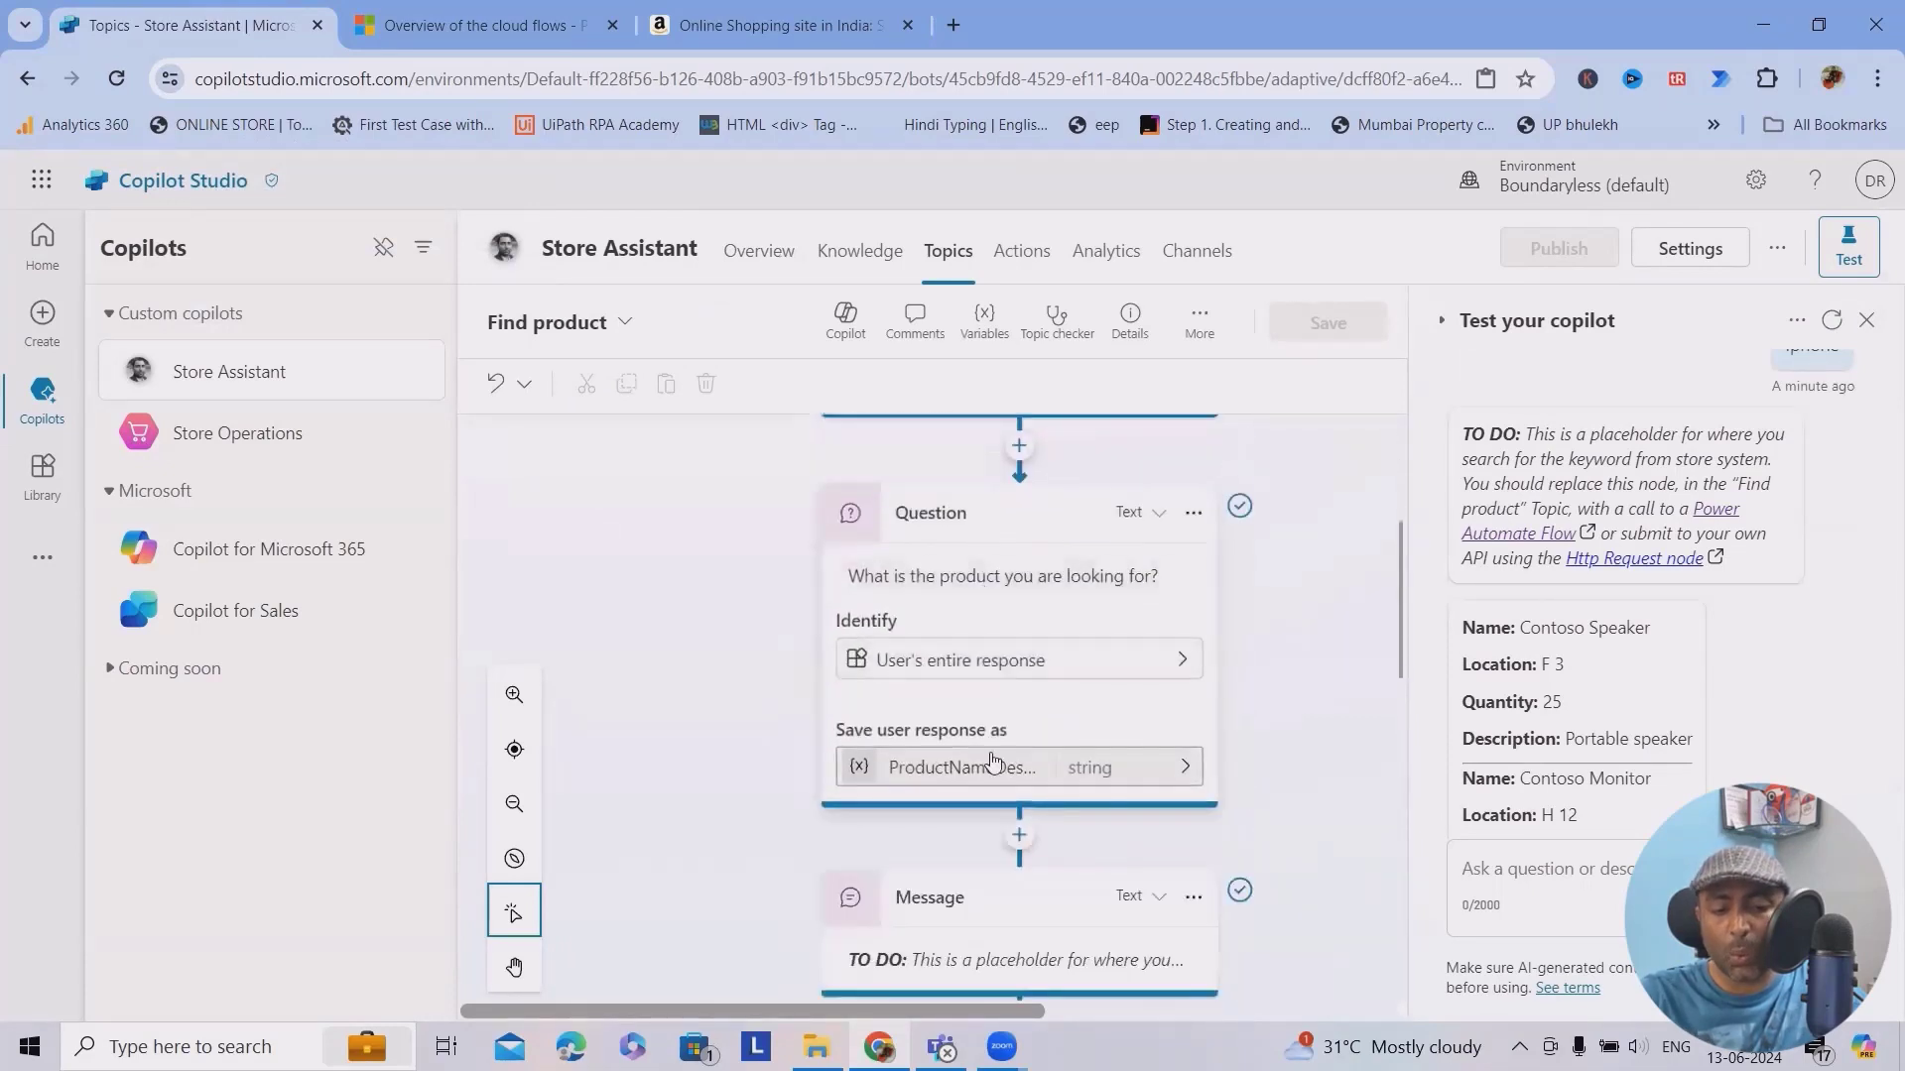
scroll(996, 769, down, 3)
scroll(990, 729, down, 2)
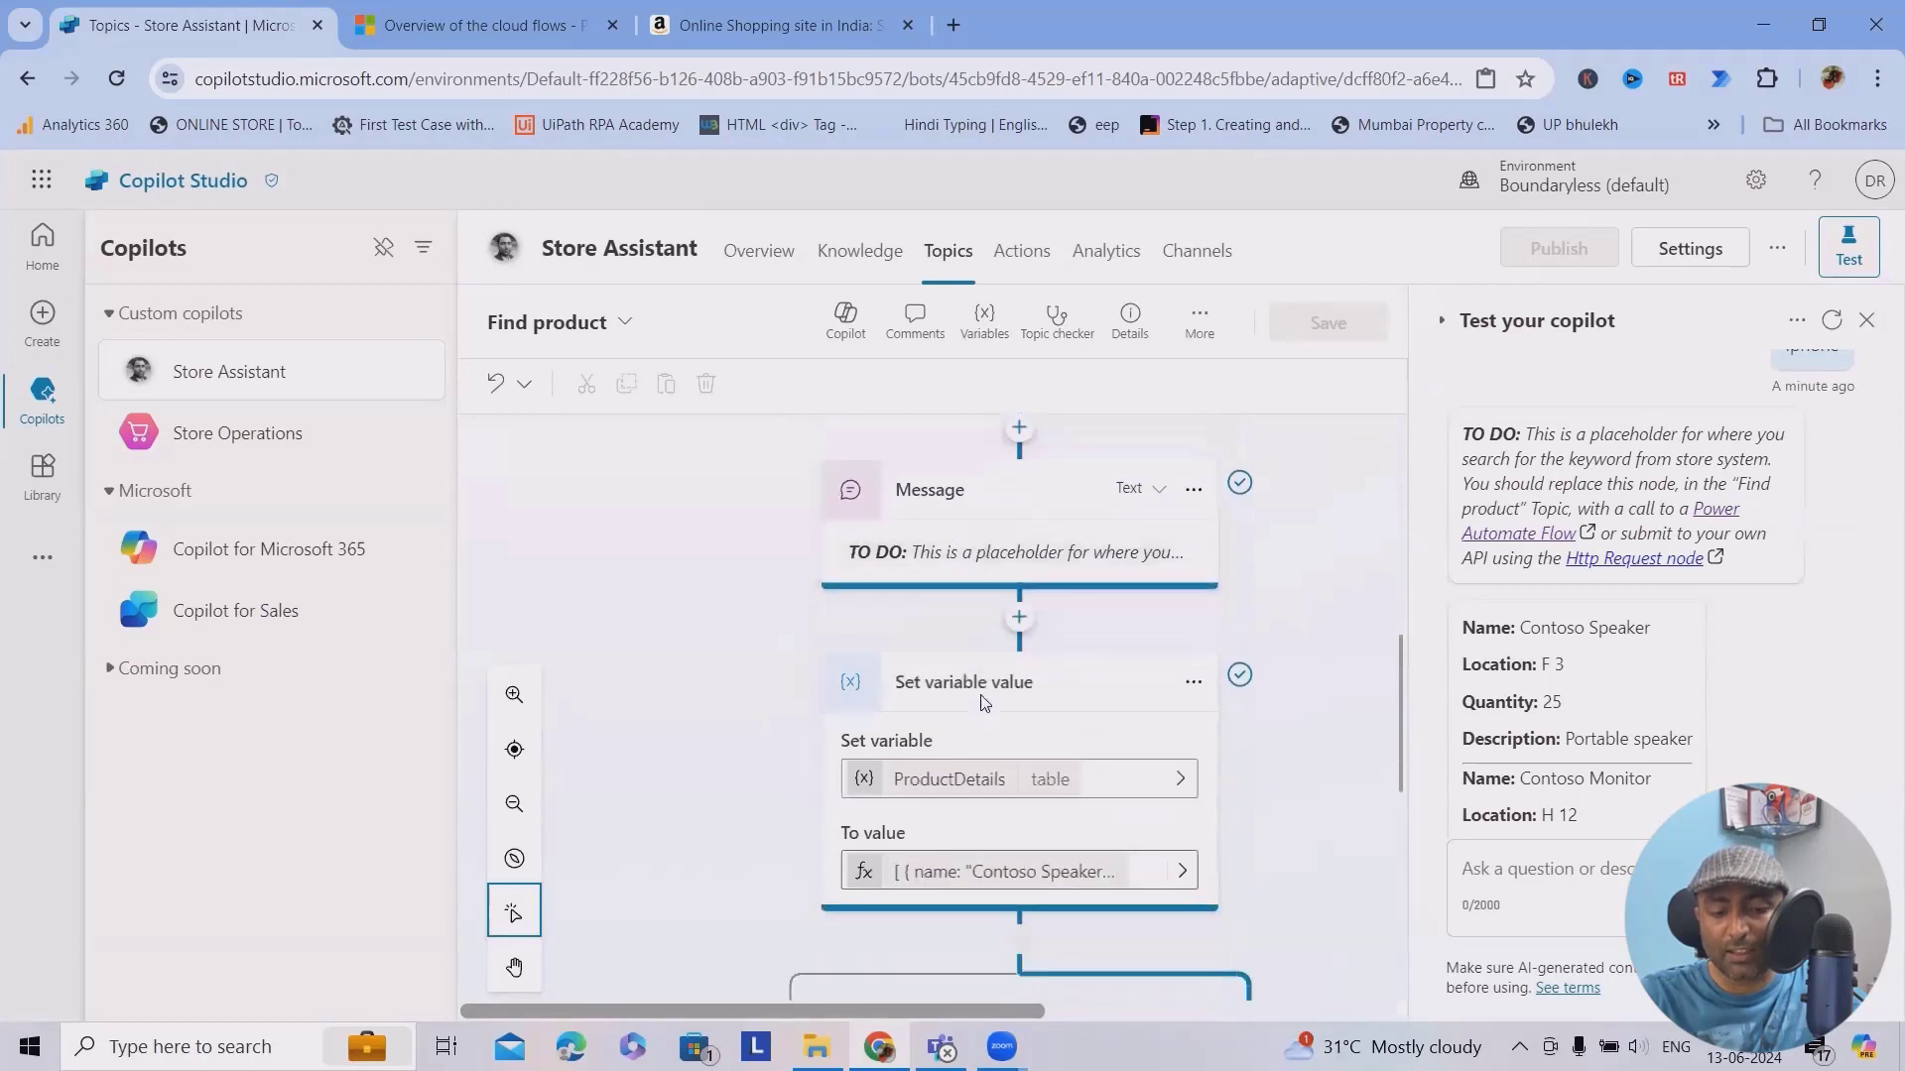
scroll(996, 788, down, 2)
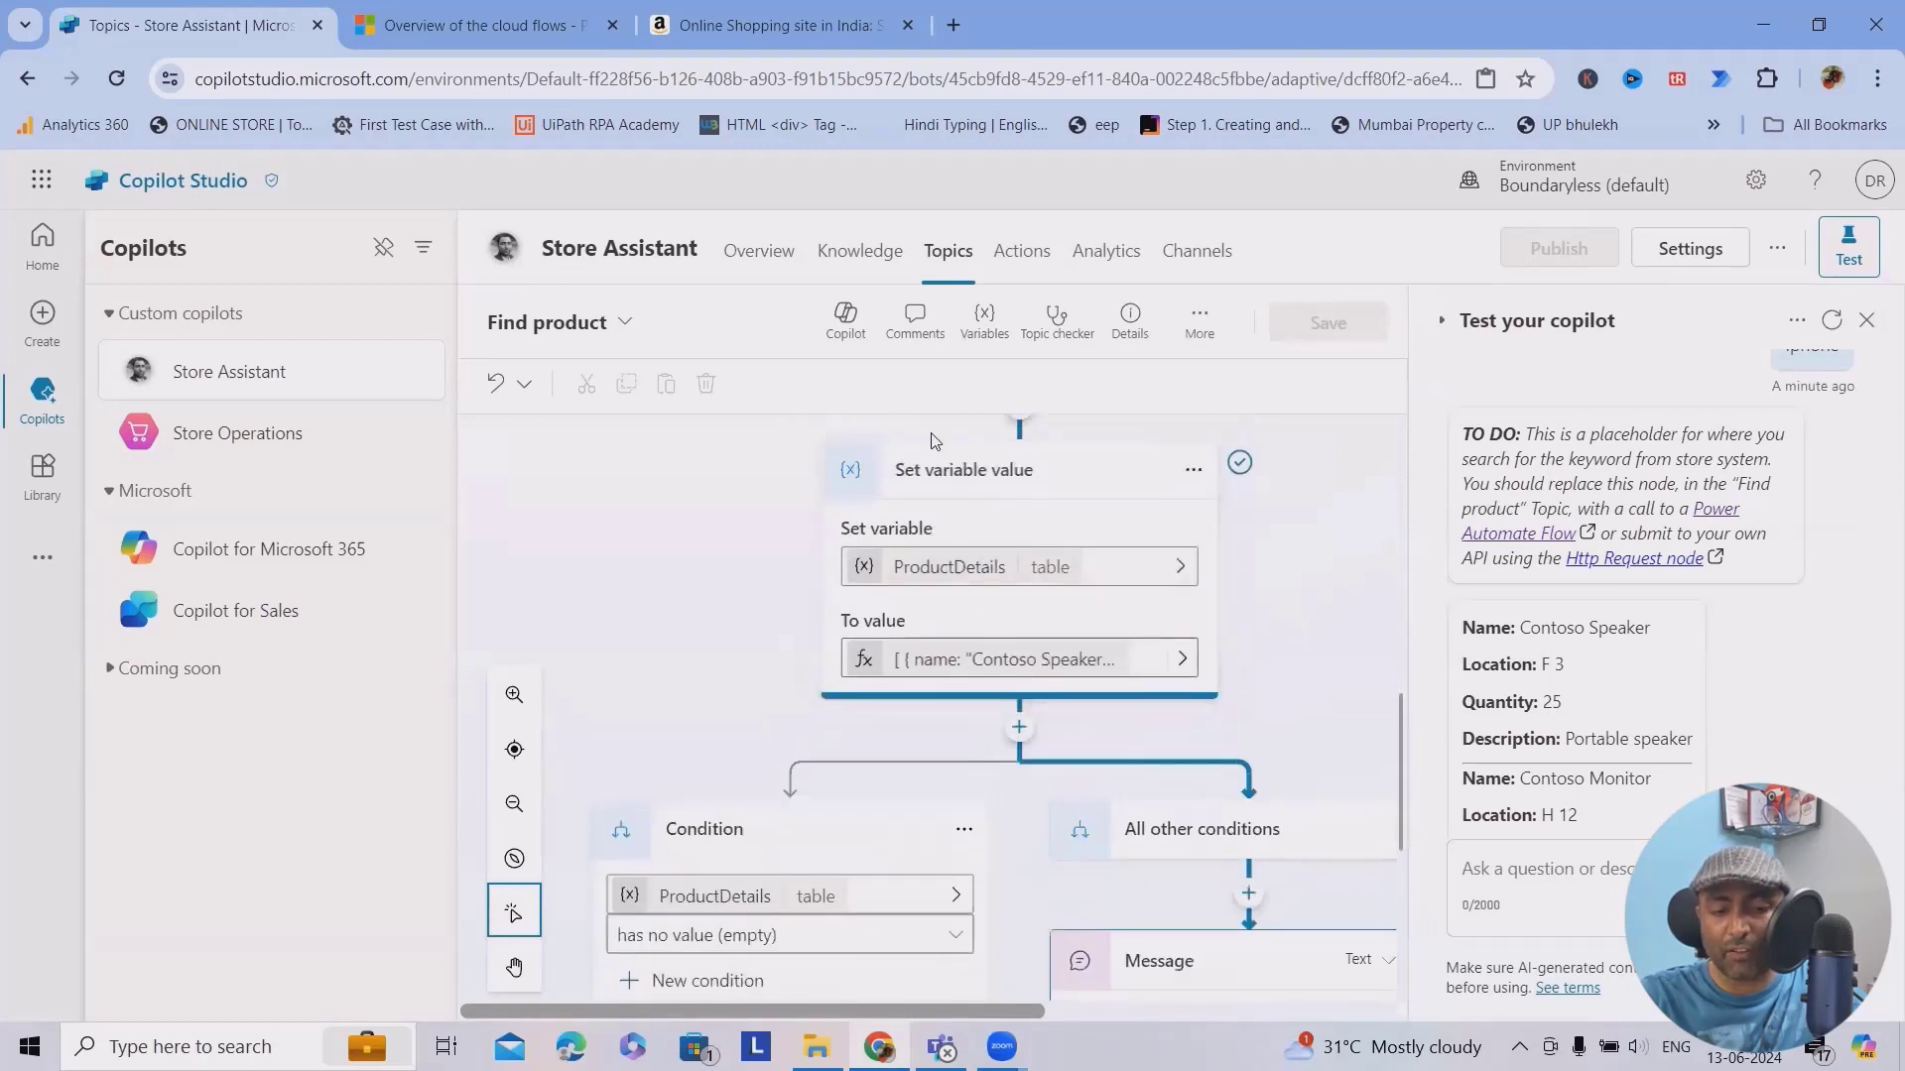
scroll(947, 641, down, 2)
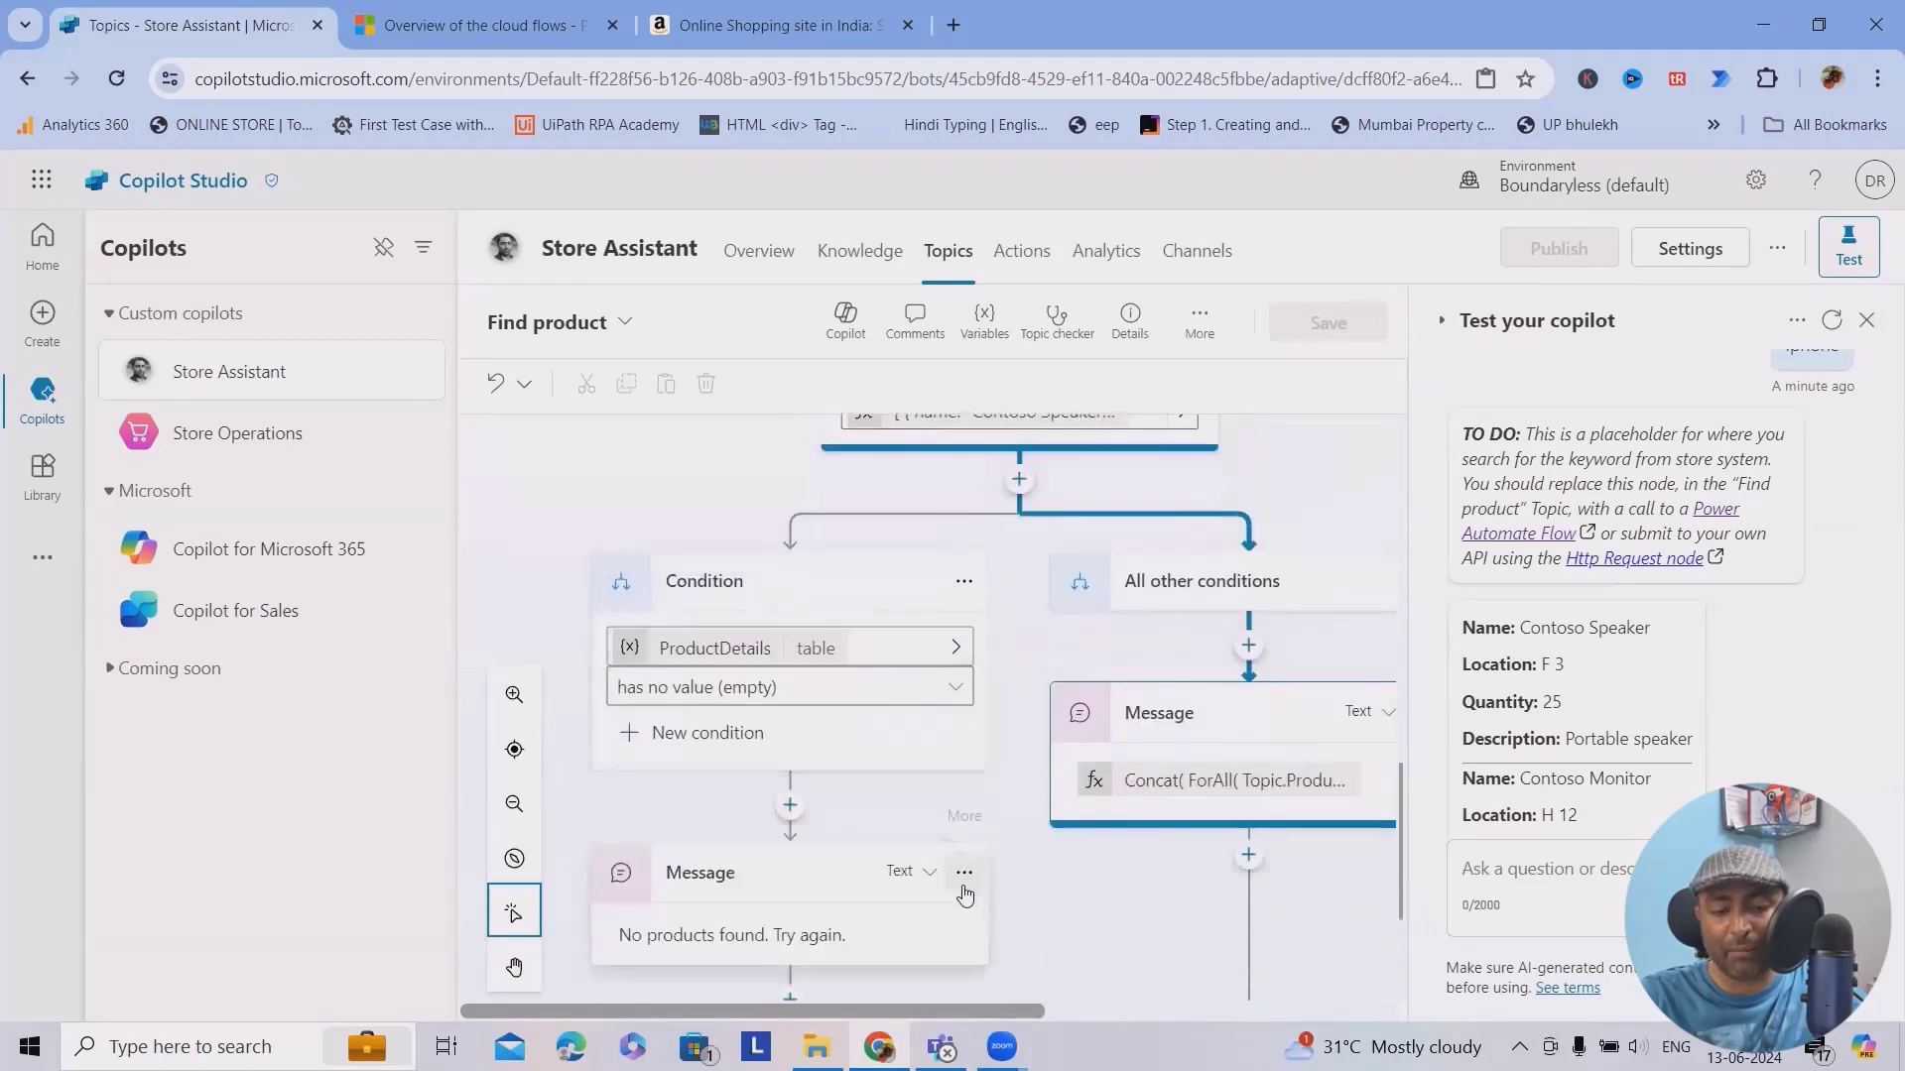
scroll(963, 895, down, 2)
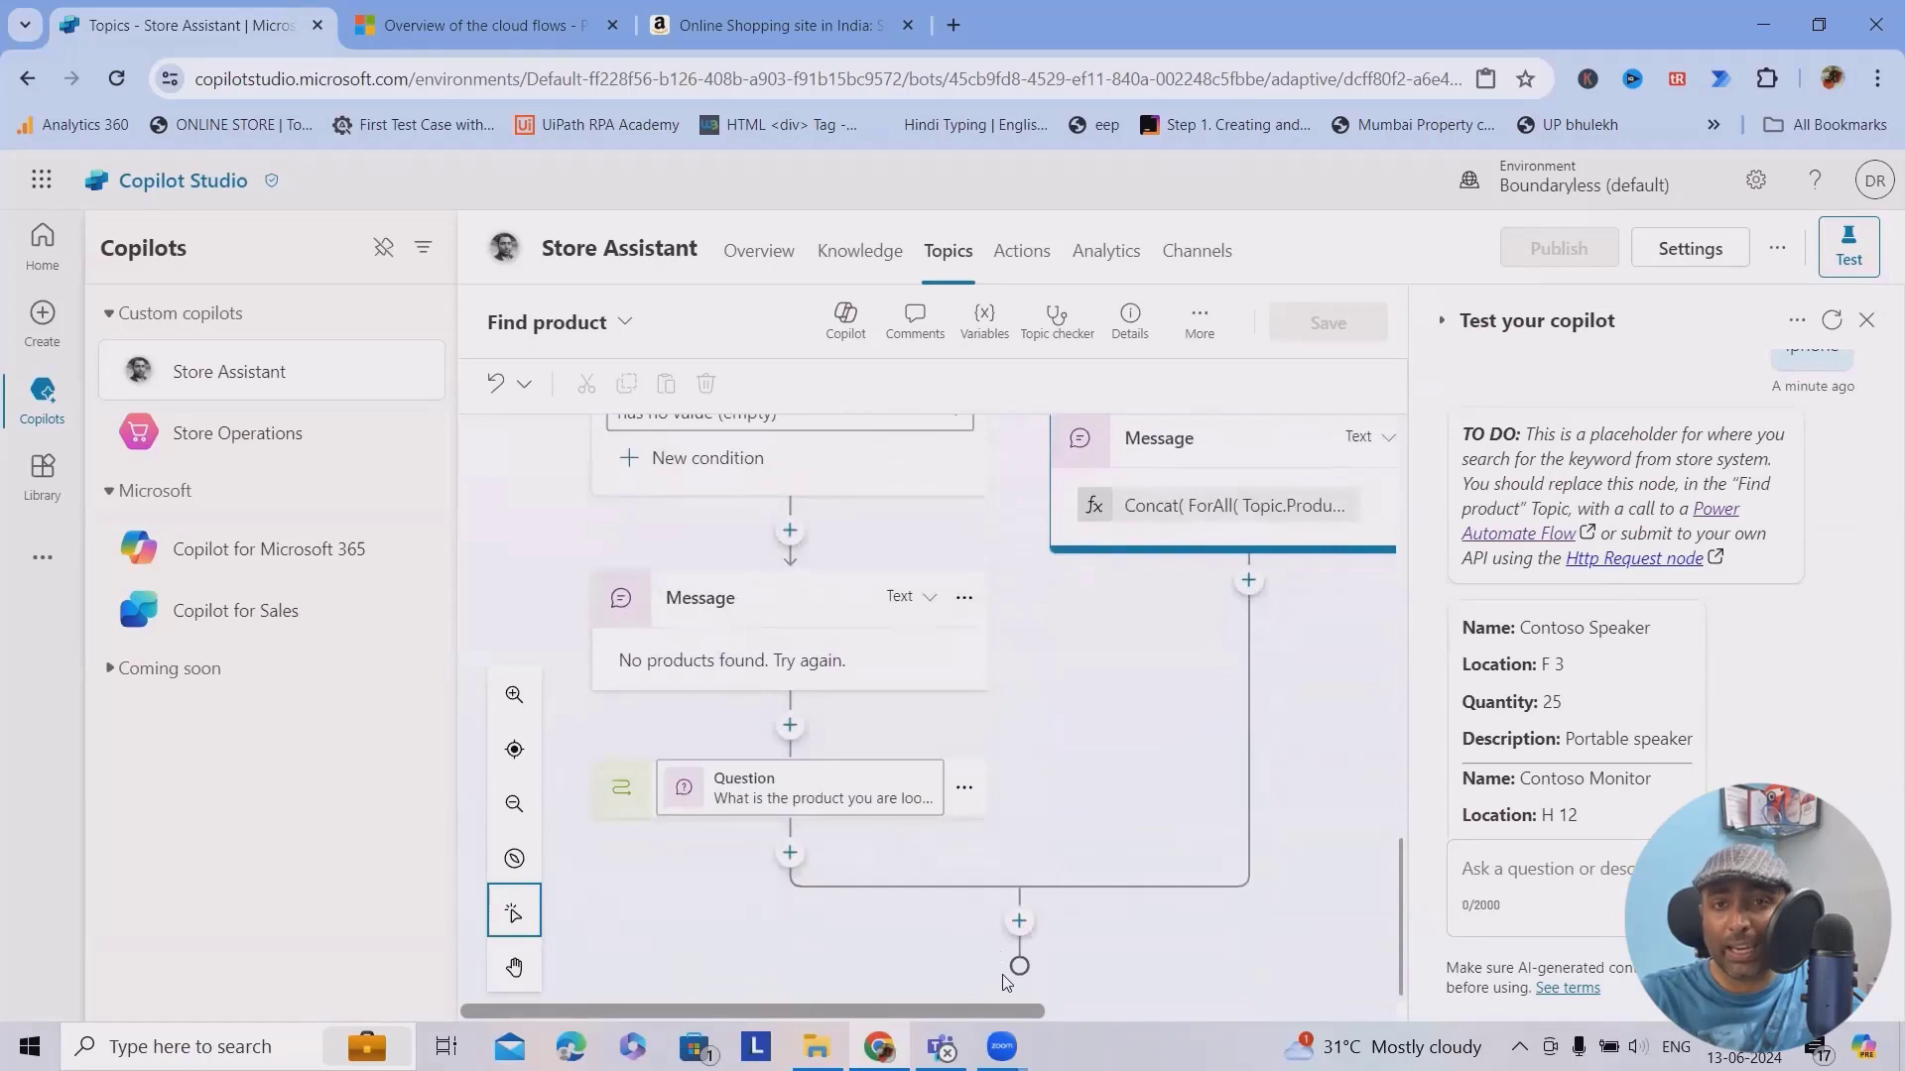
scroll(1618, 869, down, 2)
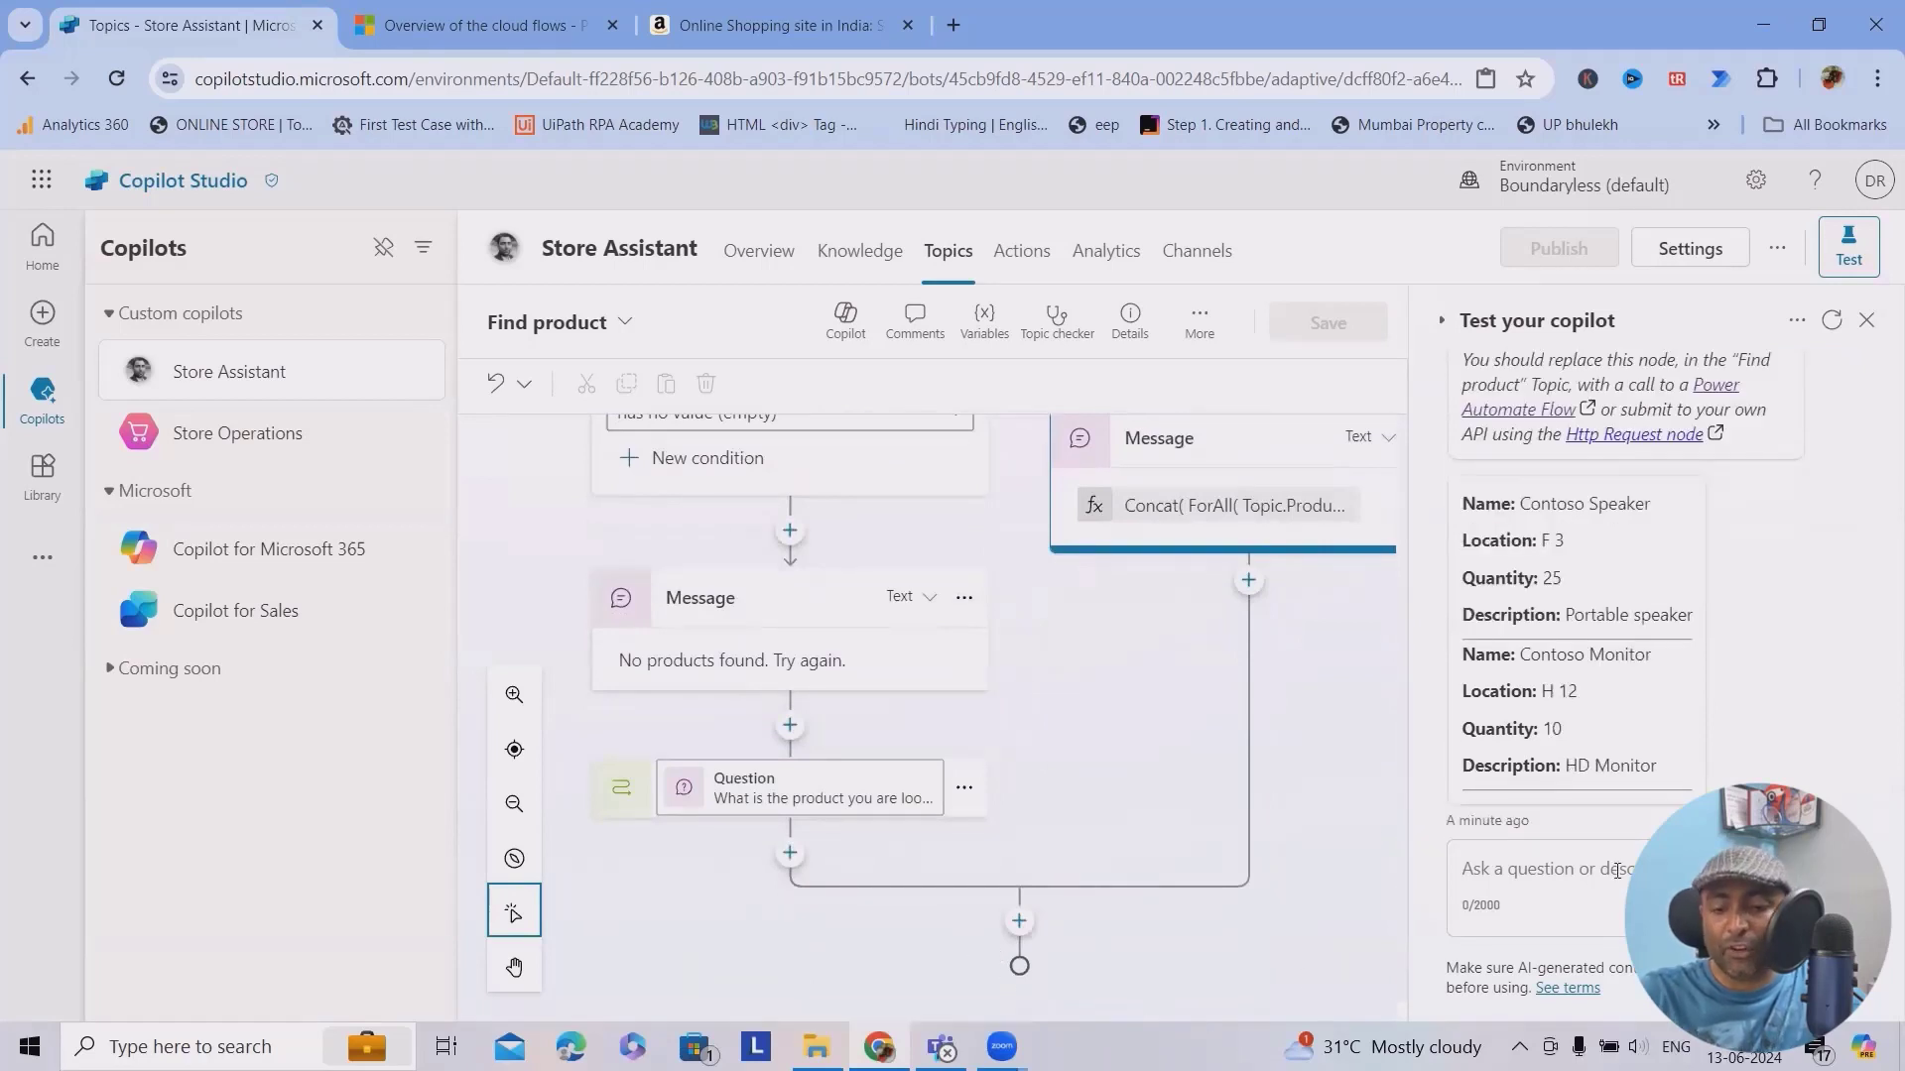
scroll(969, 744, up, 3)
scroll(981, 745, up, 3)
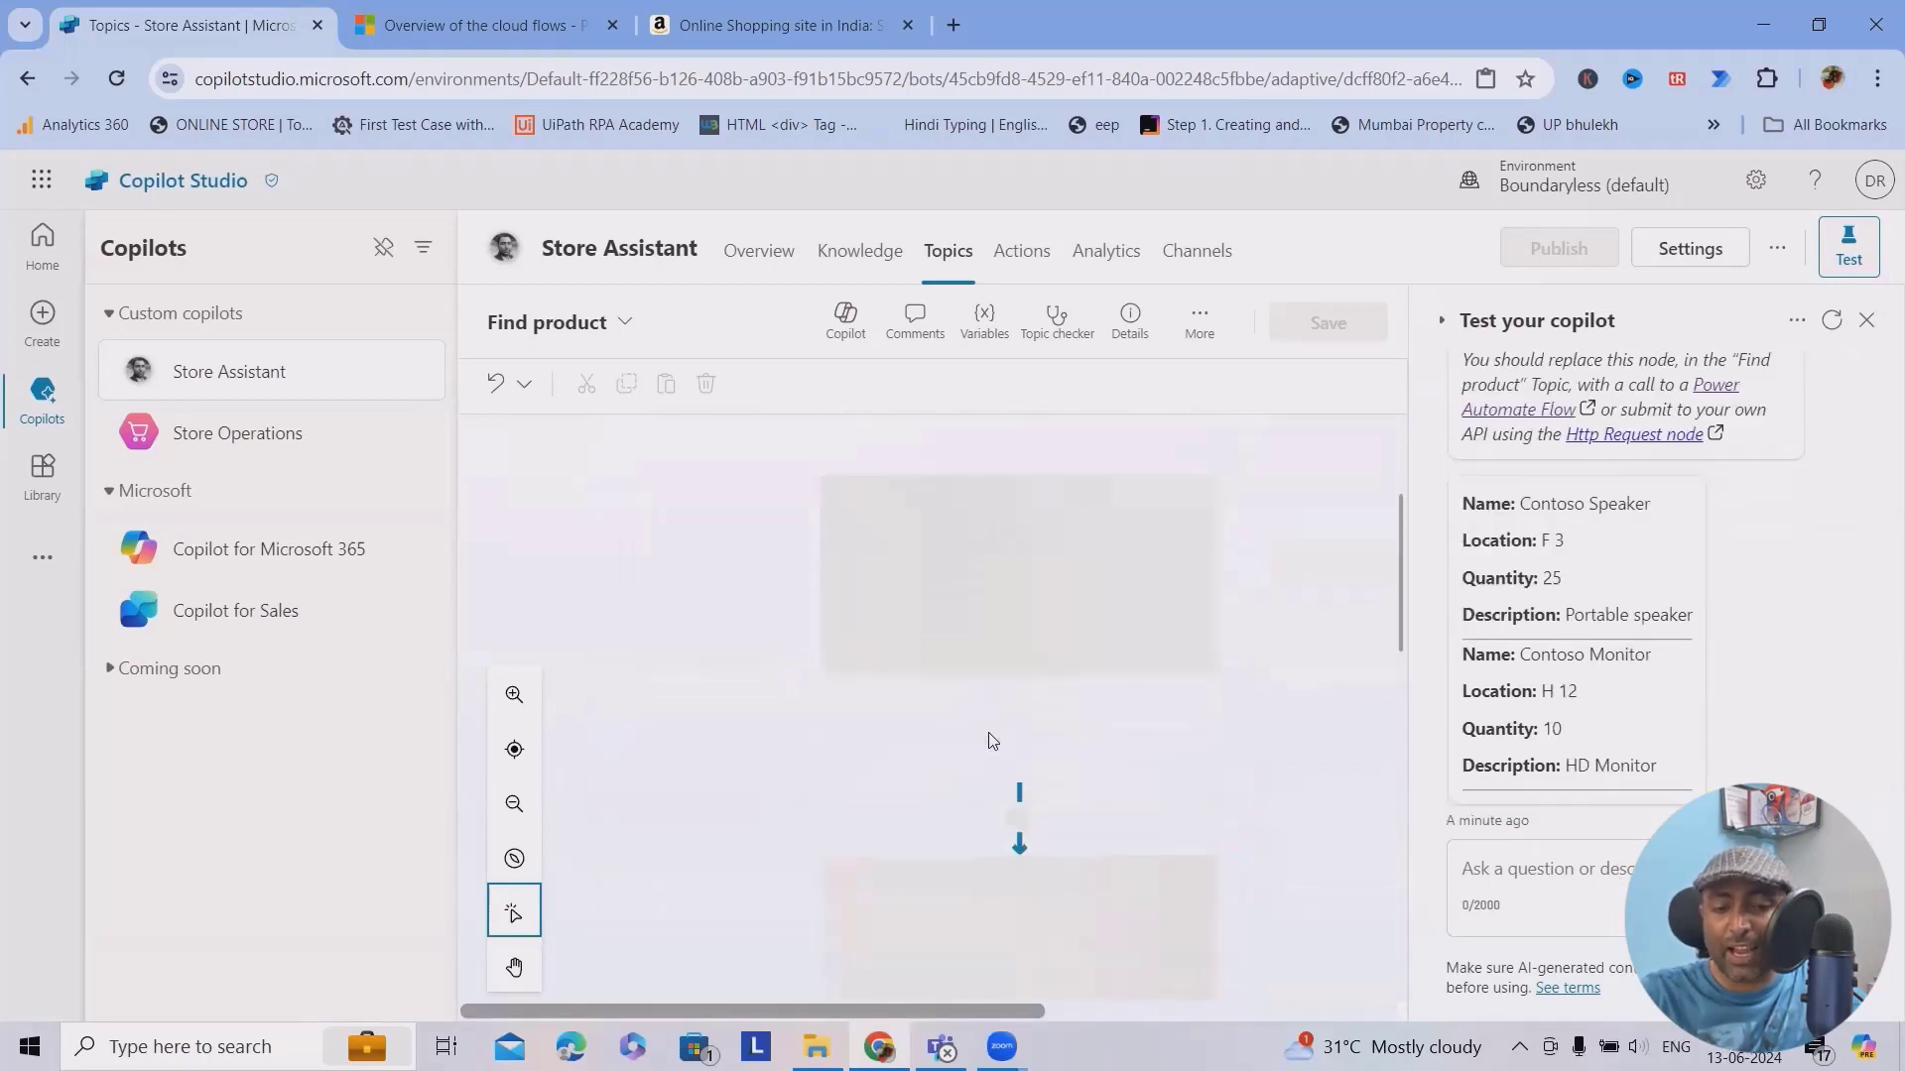
Try adding the Get forecast for today action, cancel it, and view the Analytics summary
click(1009, 254)
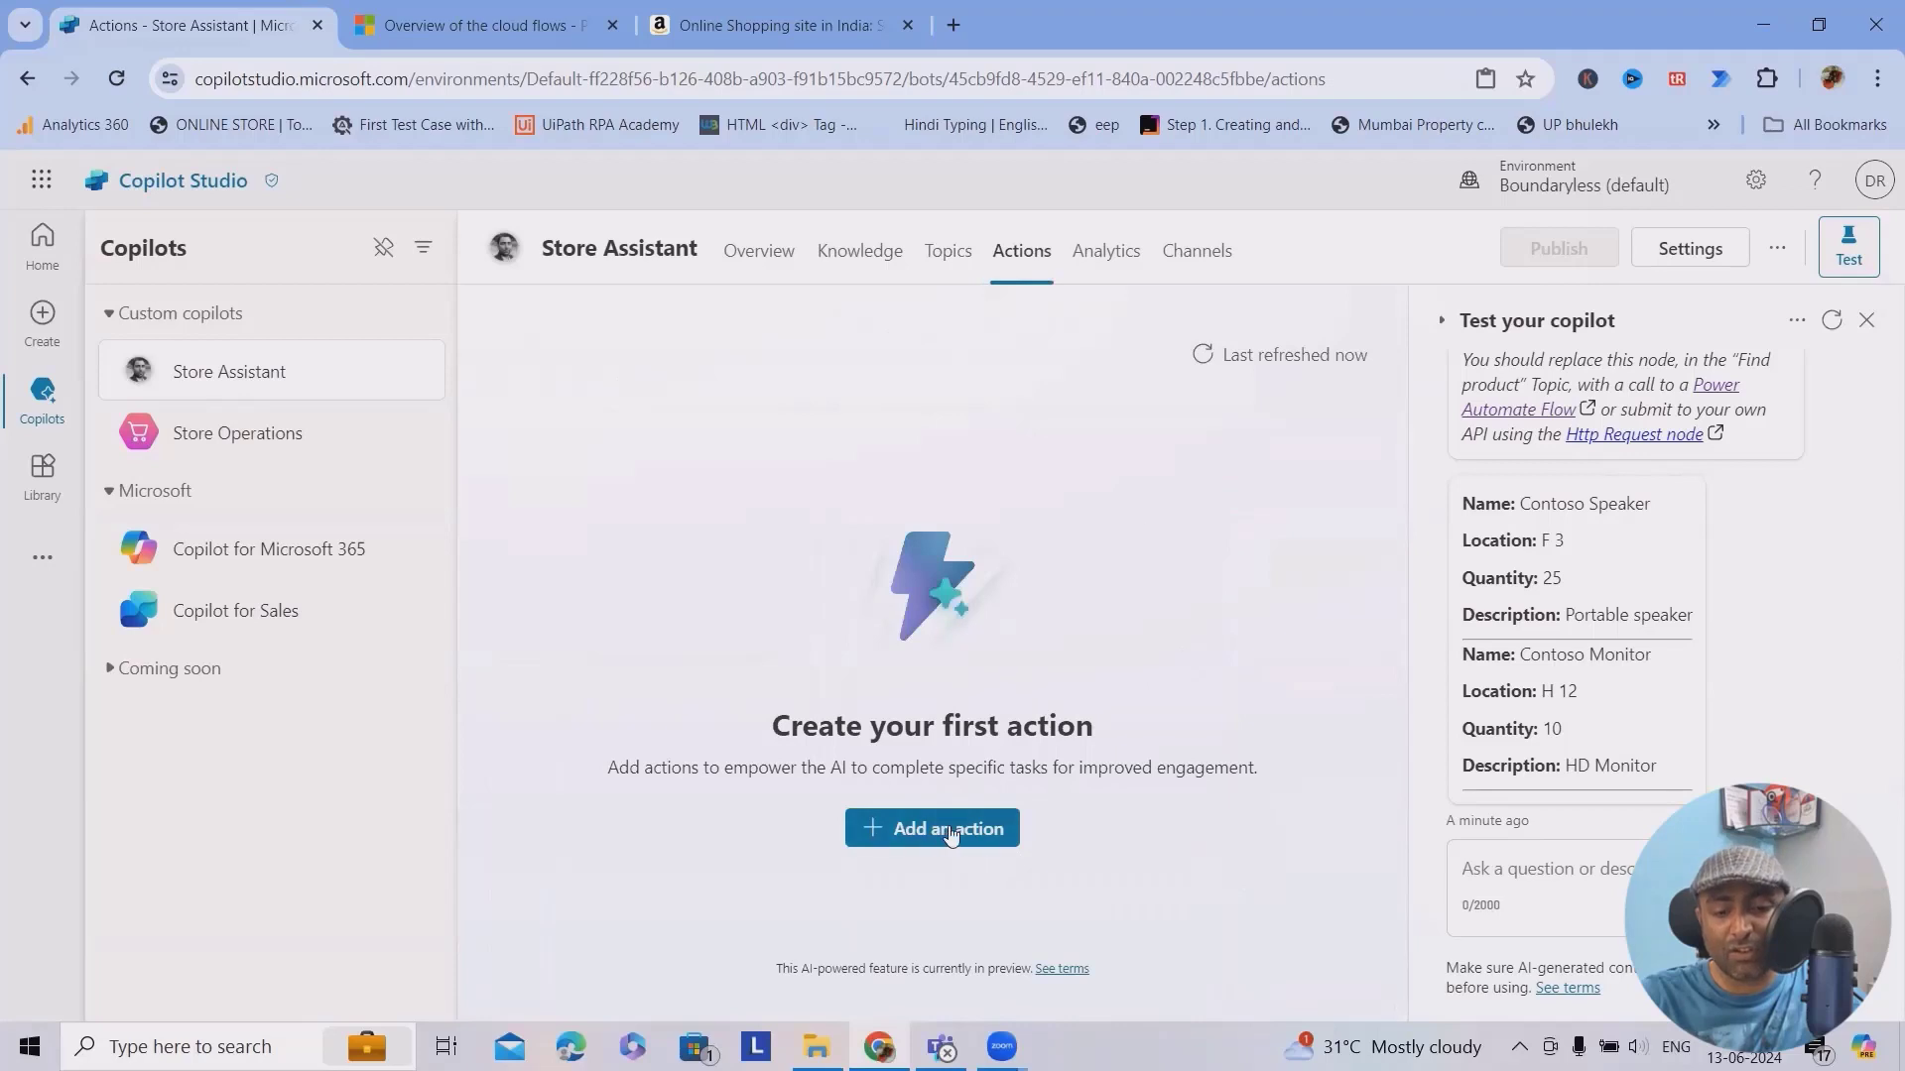
click(951, 830)
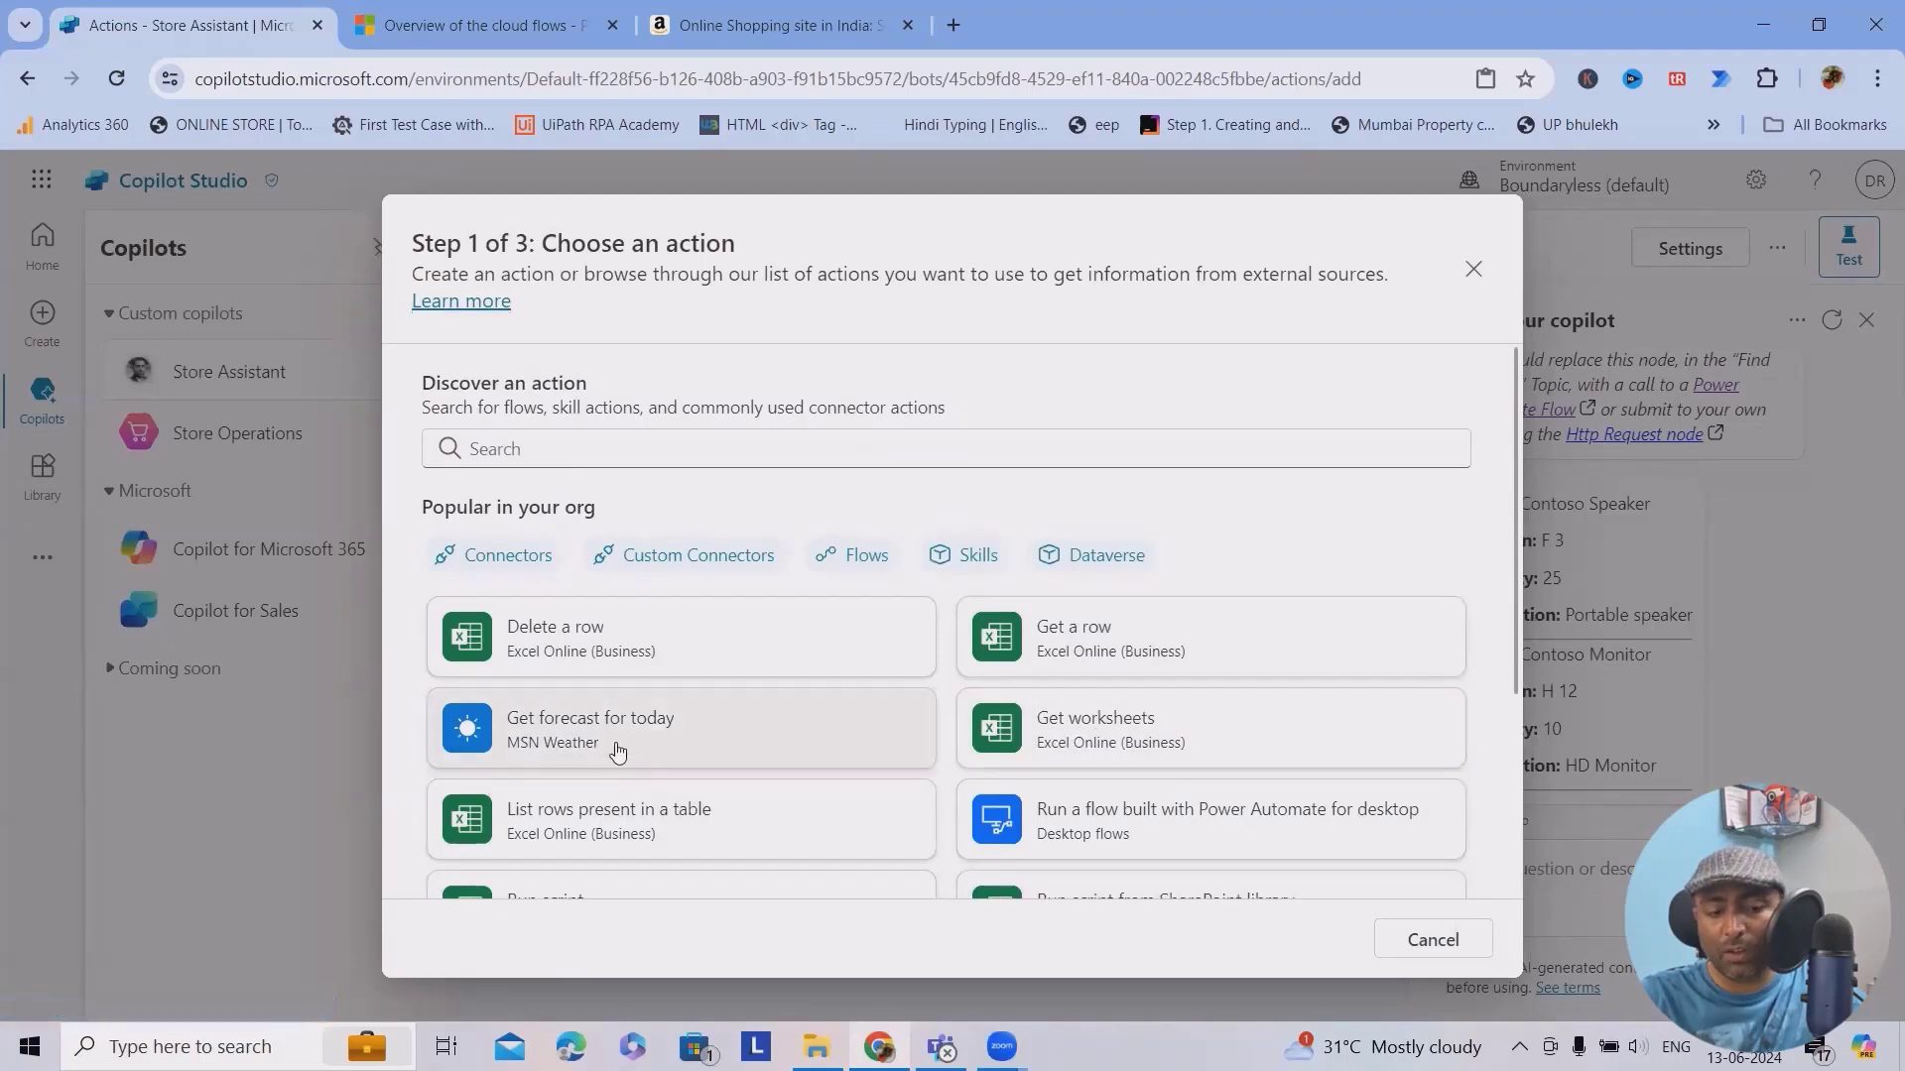
click(626, 737)
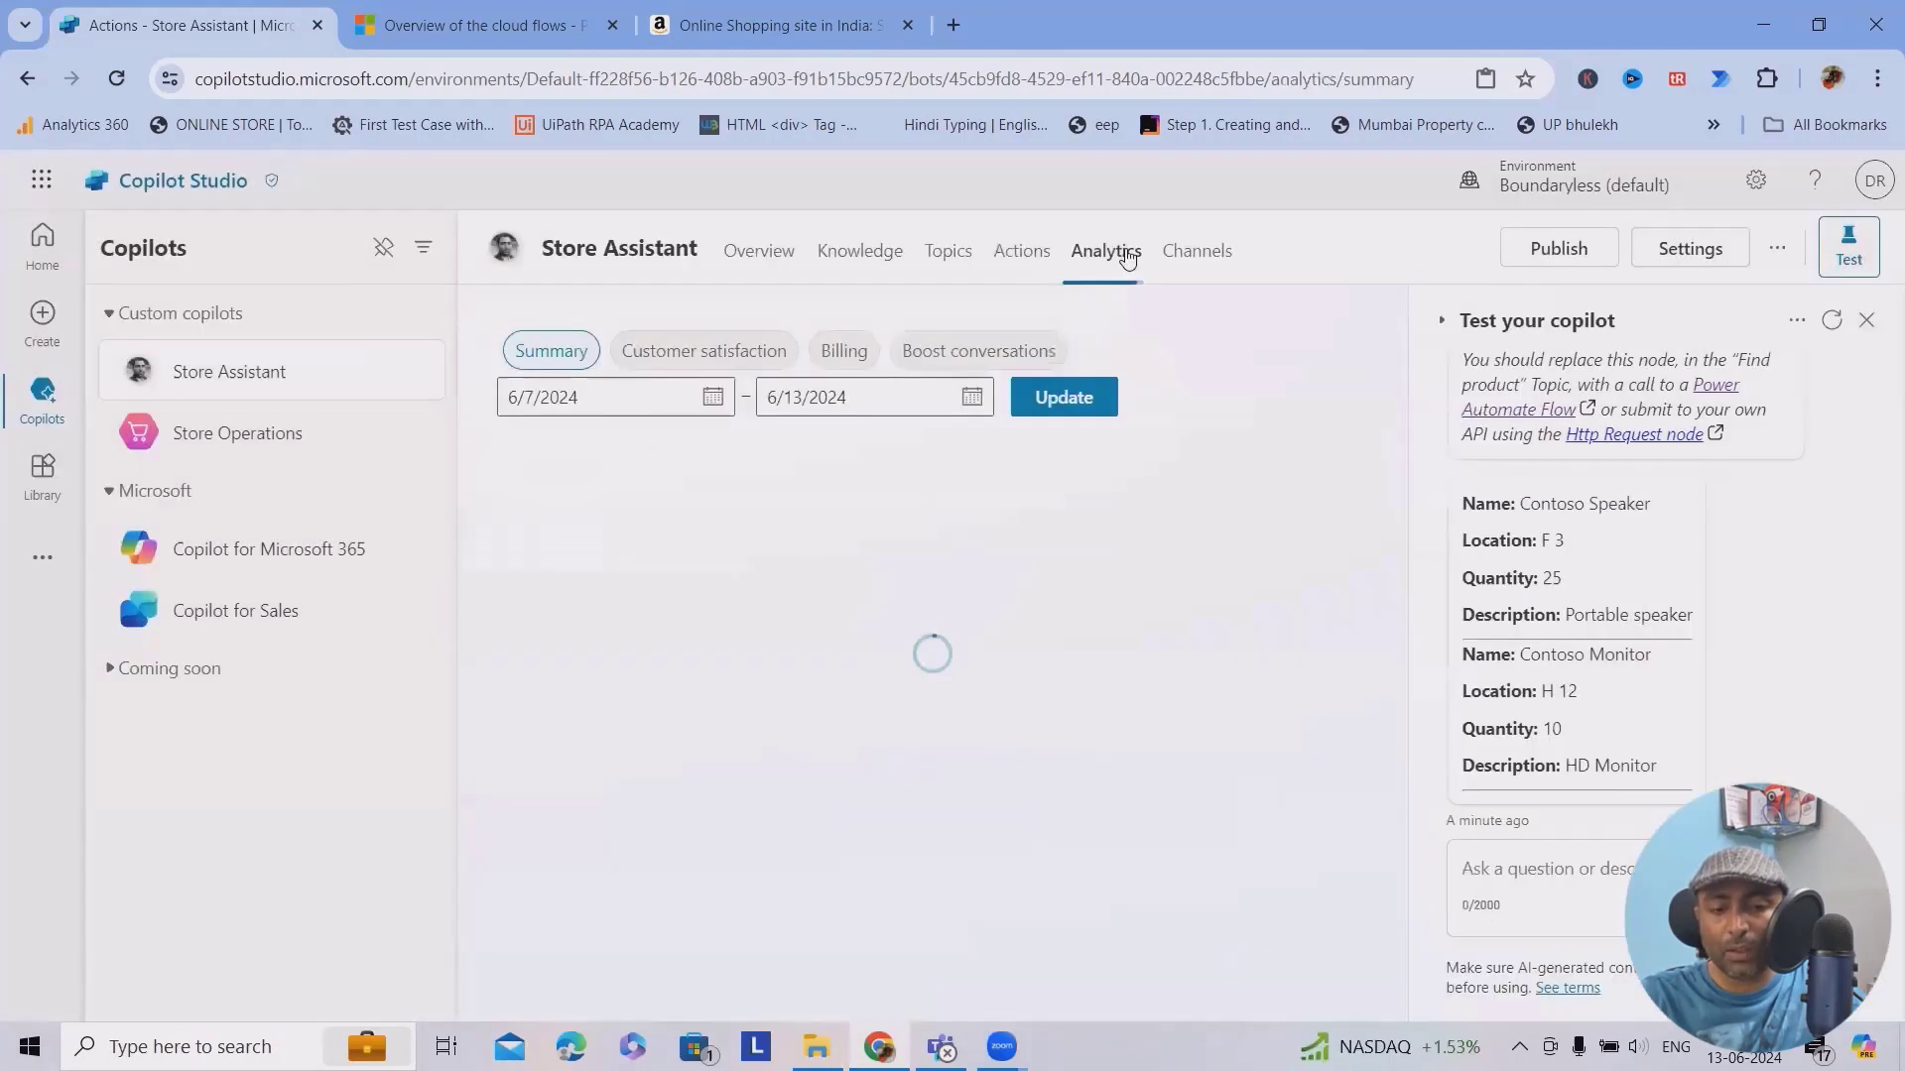
click(1432, 940)
click(1106, 251)
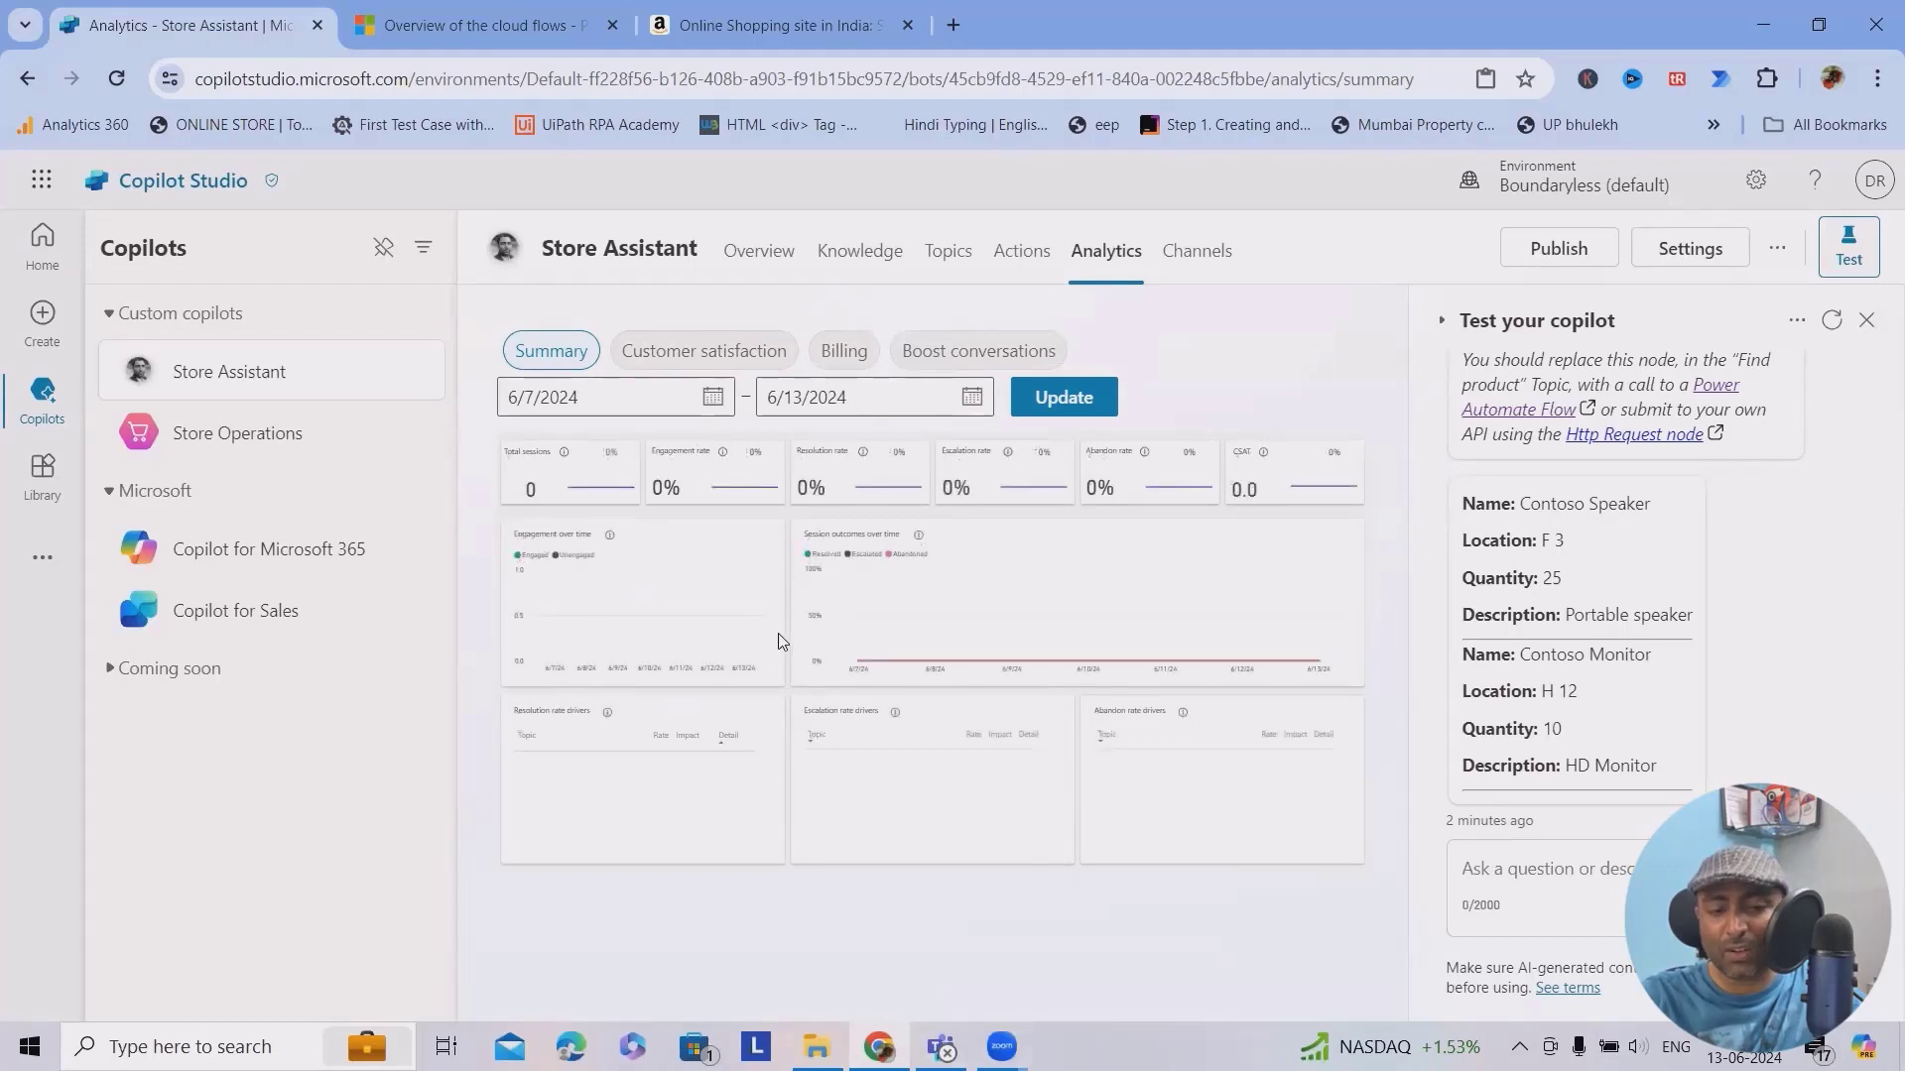
Show the Topics list with Find product, Greeting, Track order and the other custom topics
click(947, 250)
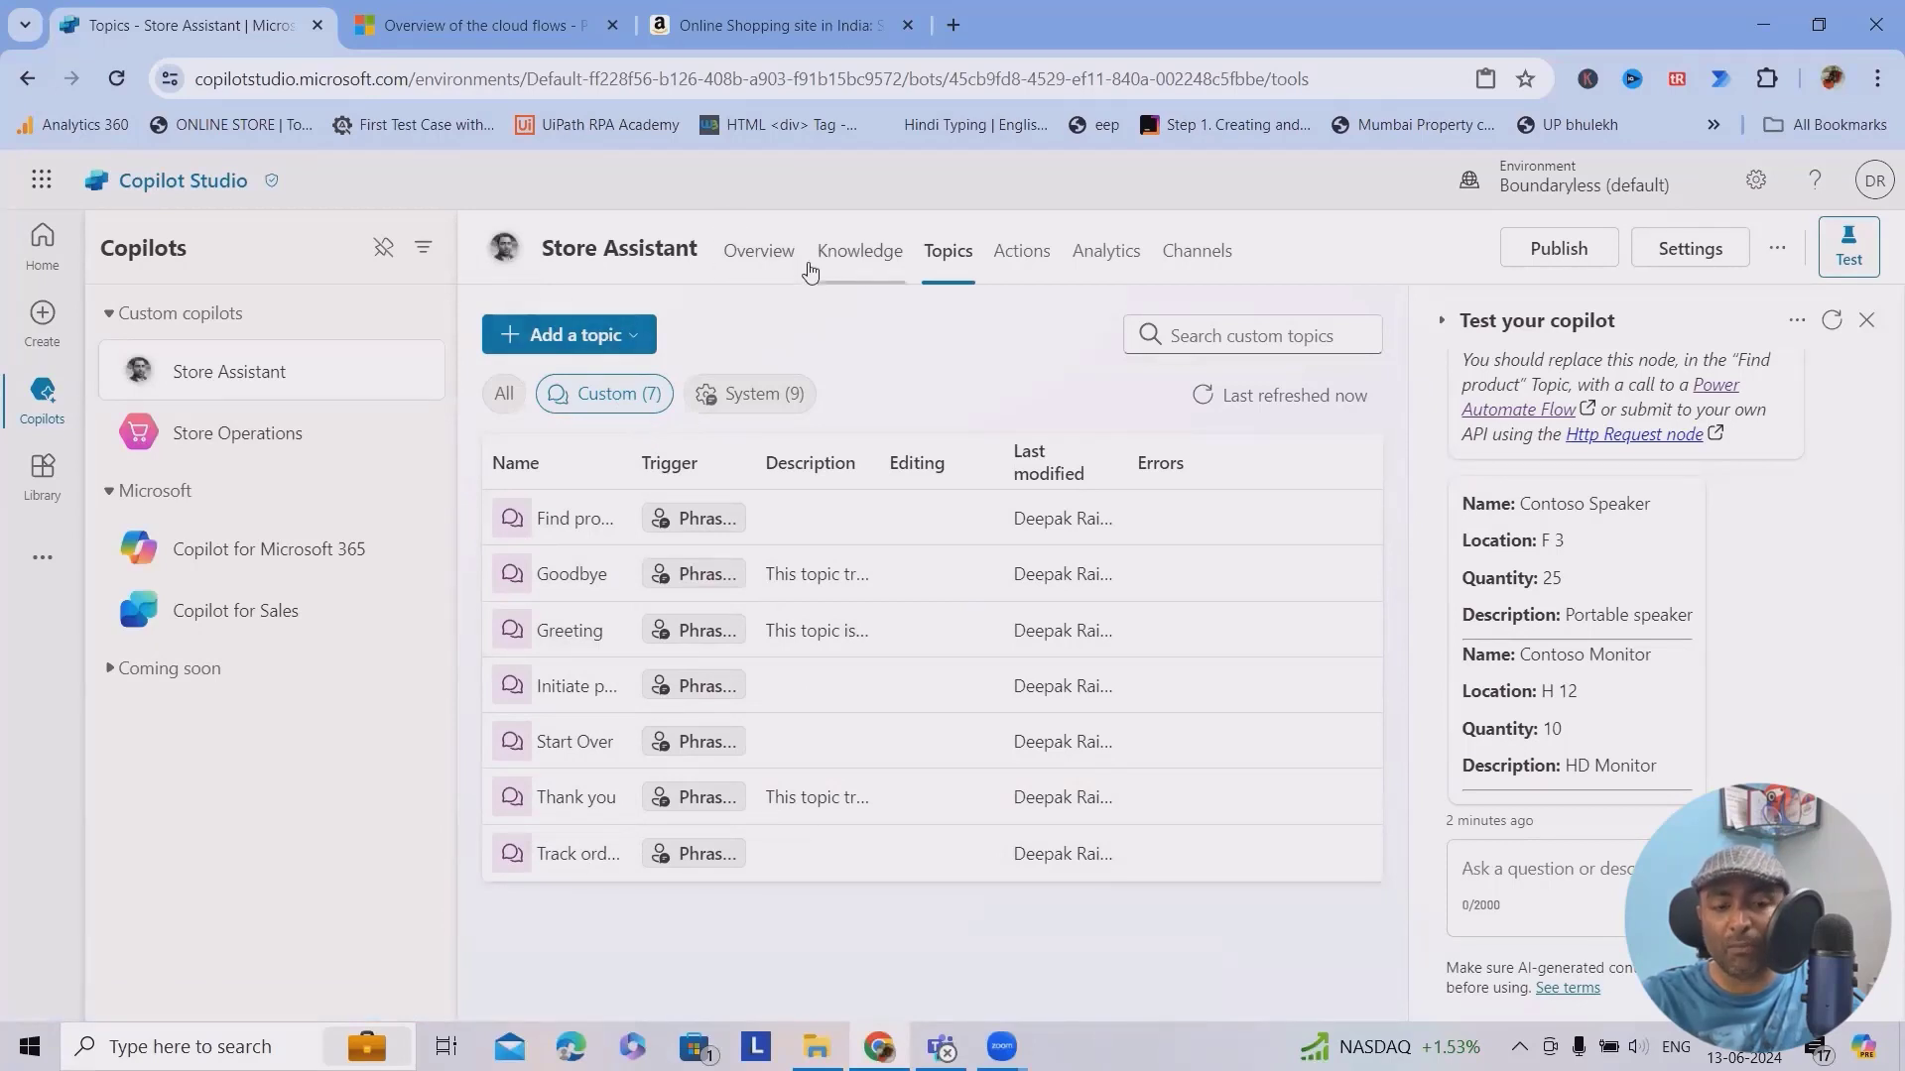
Check the Overview's unpublished status, then view the Knowledge page's three website sources
click(762, 254)
scroll(689, 716, down, 5)
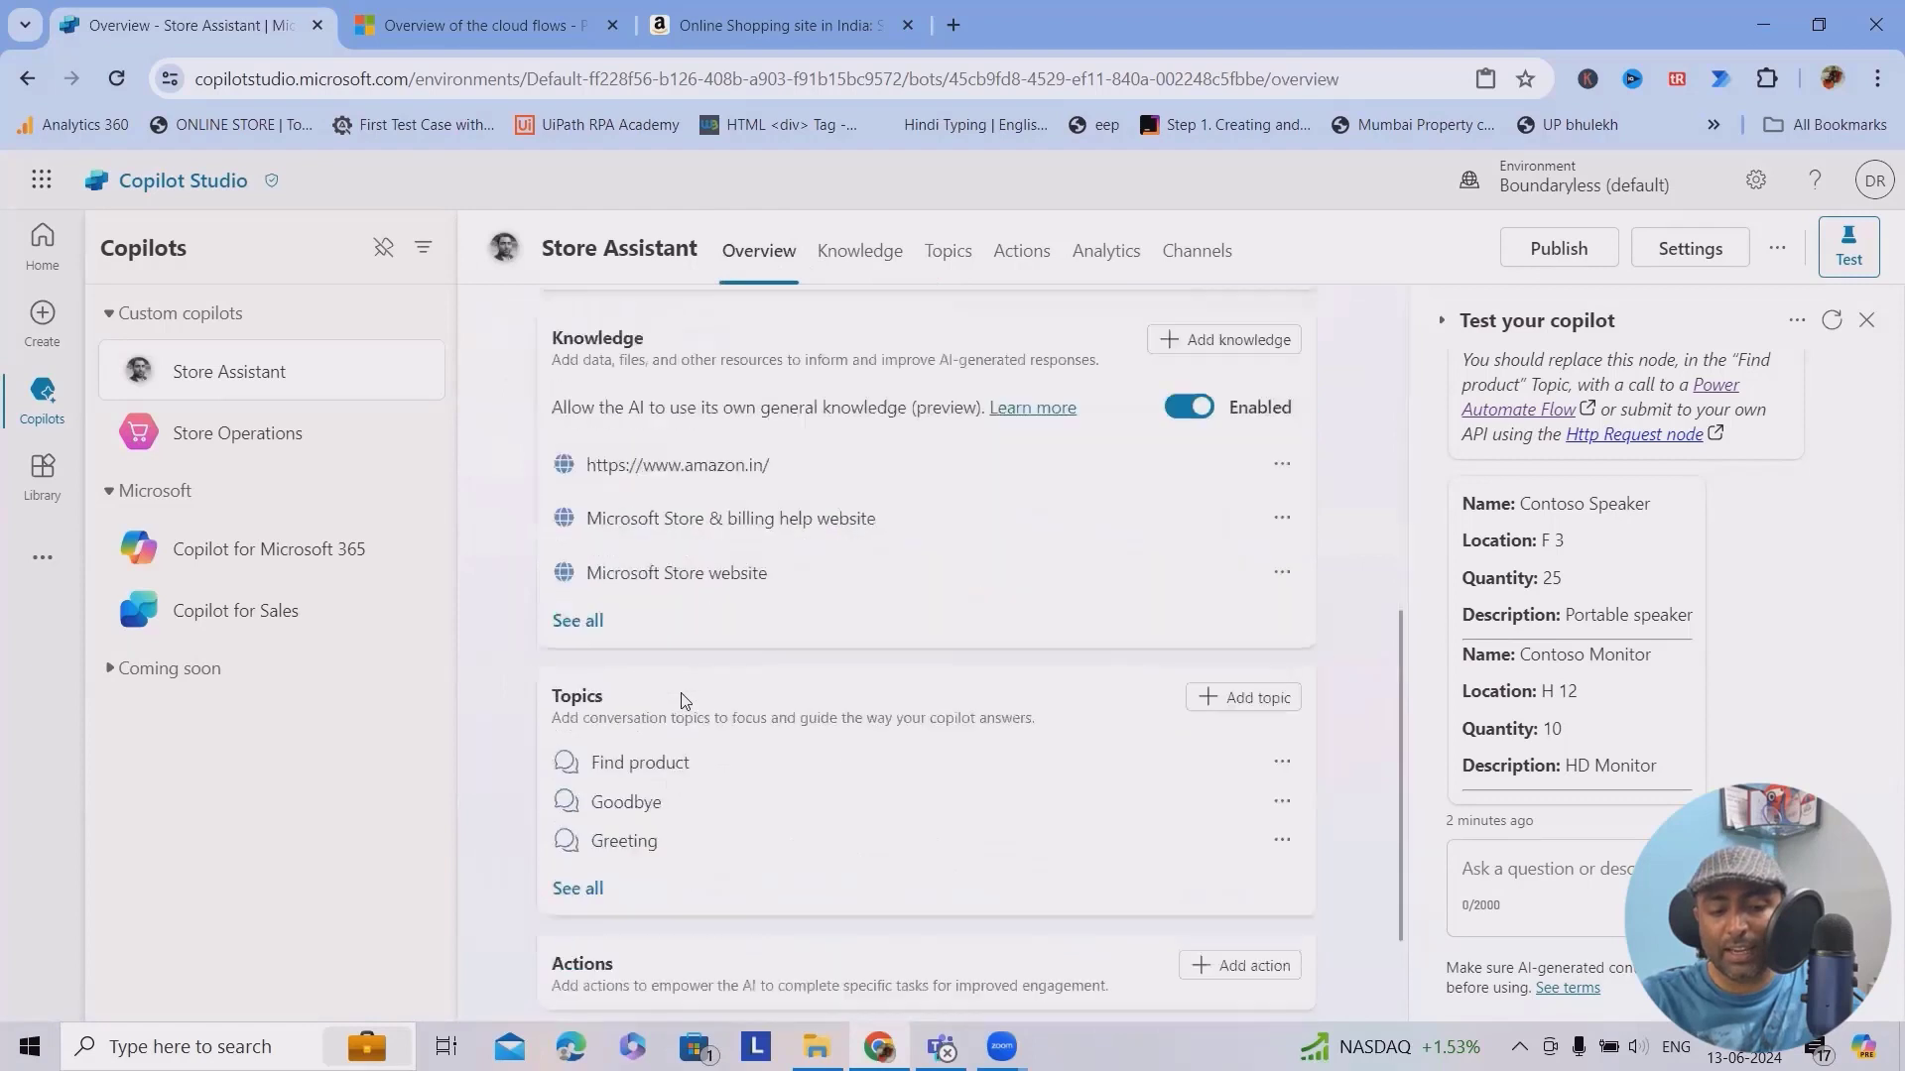
scroll(687, 715, down, 2)
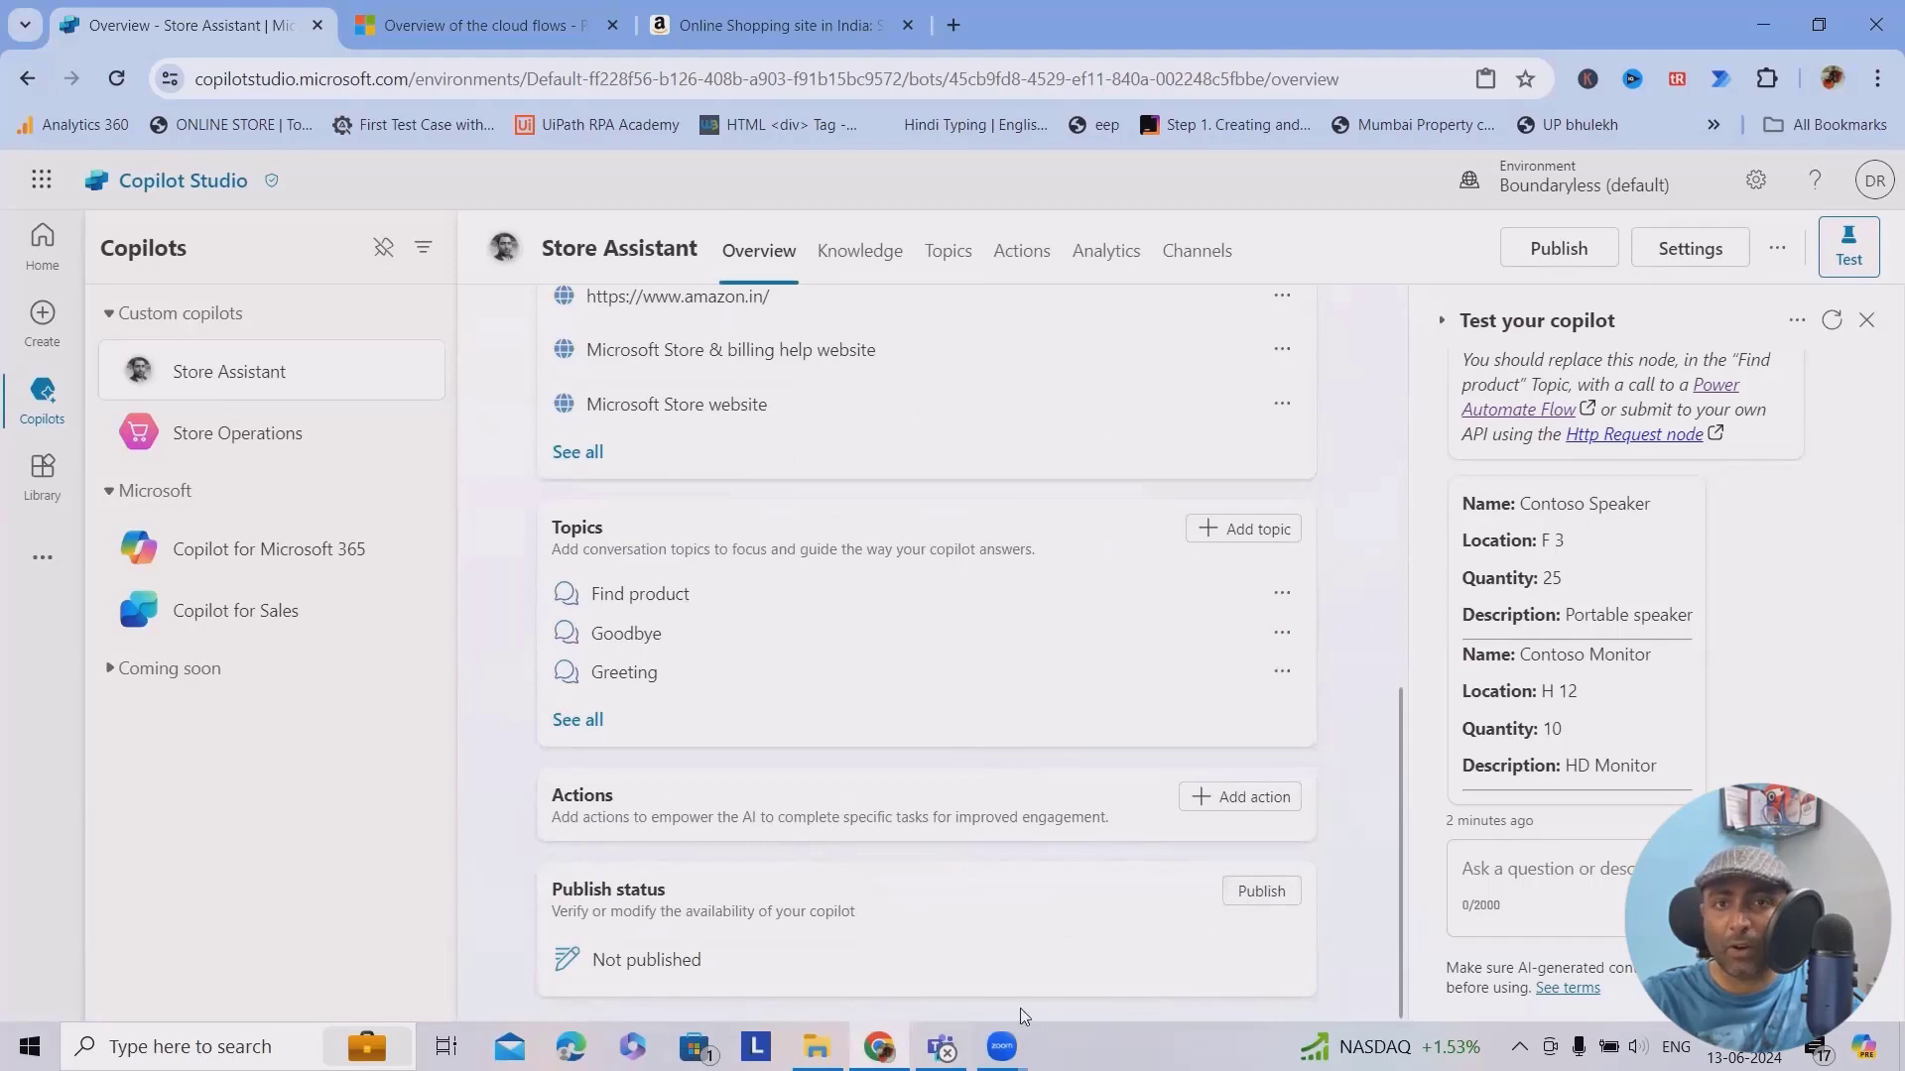
scroll(923, 670, up, 5)
click(856, 267)
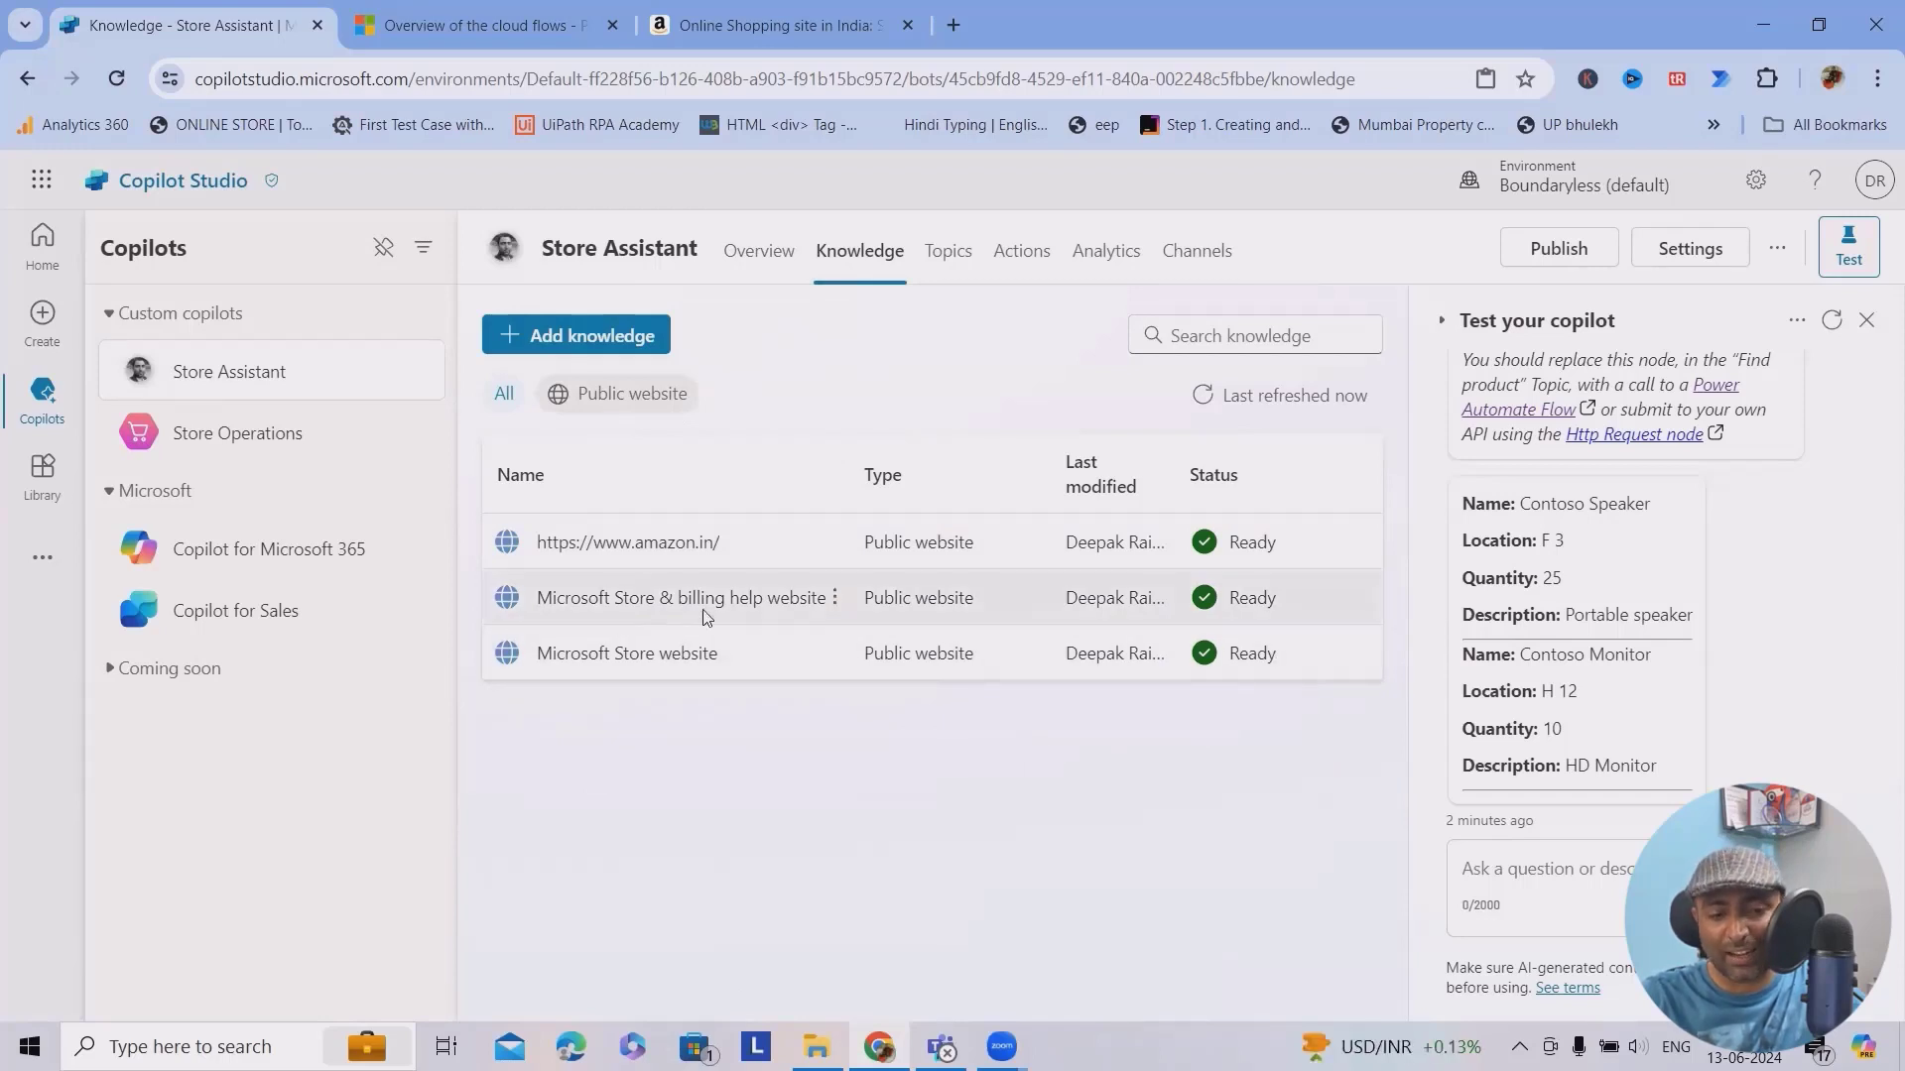
click(608, 354)
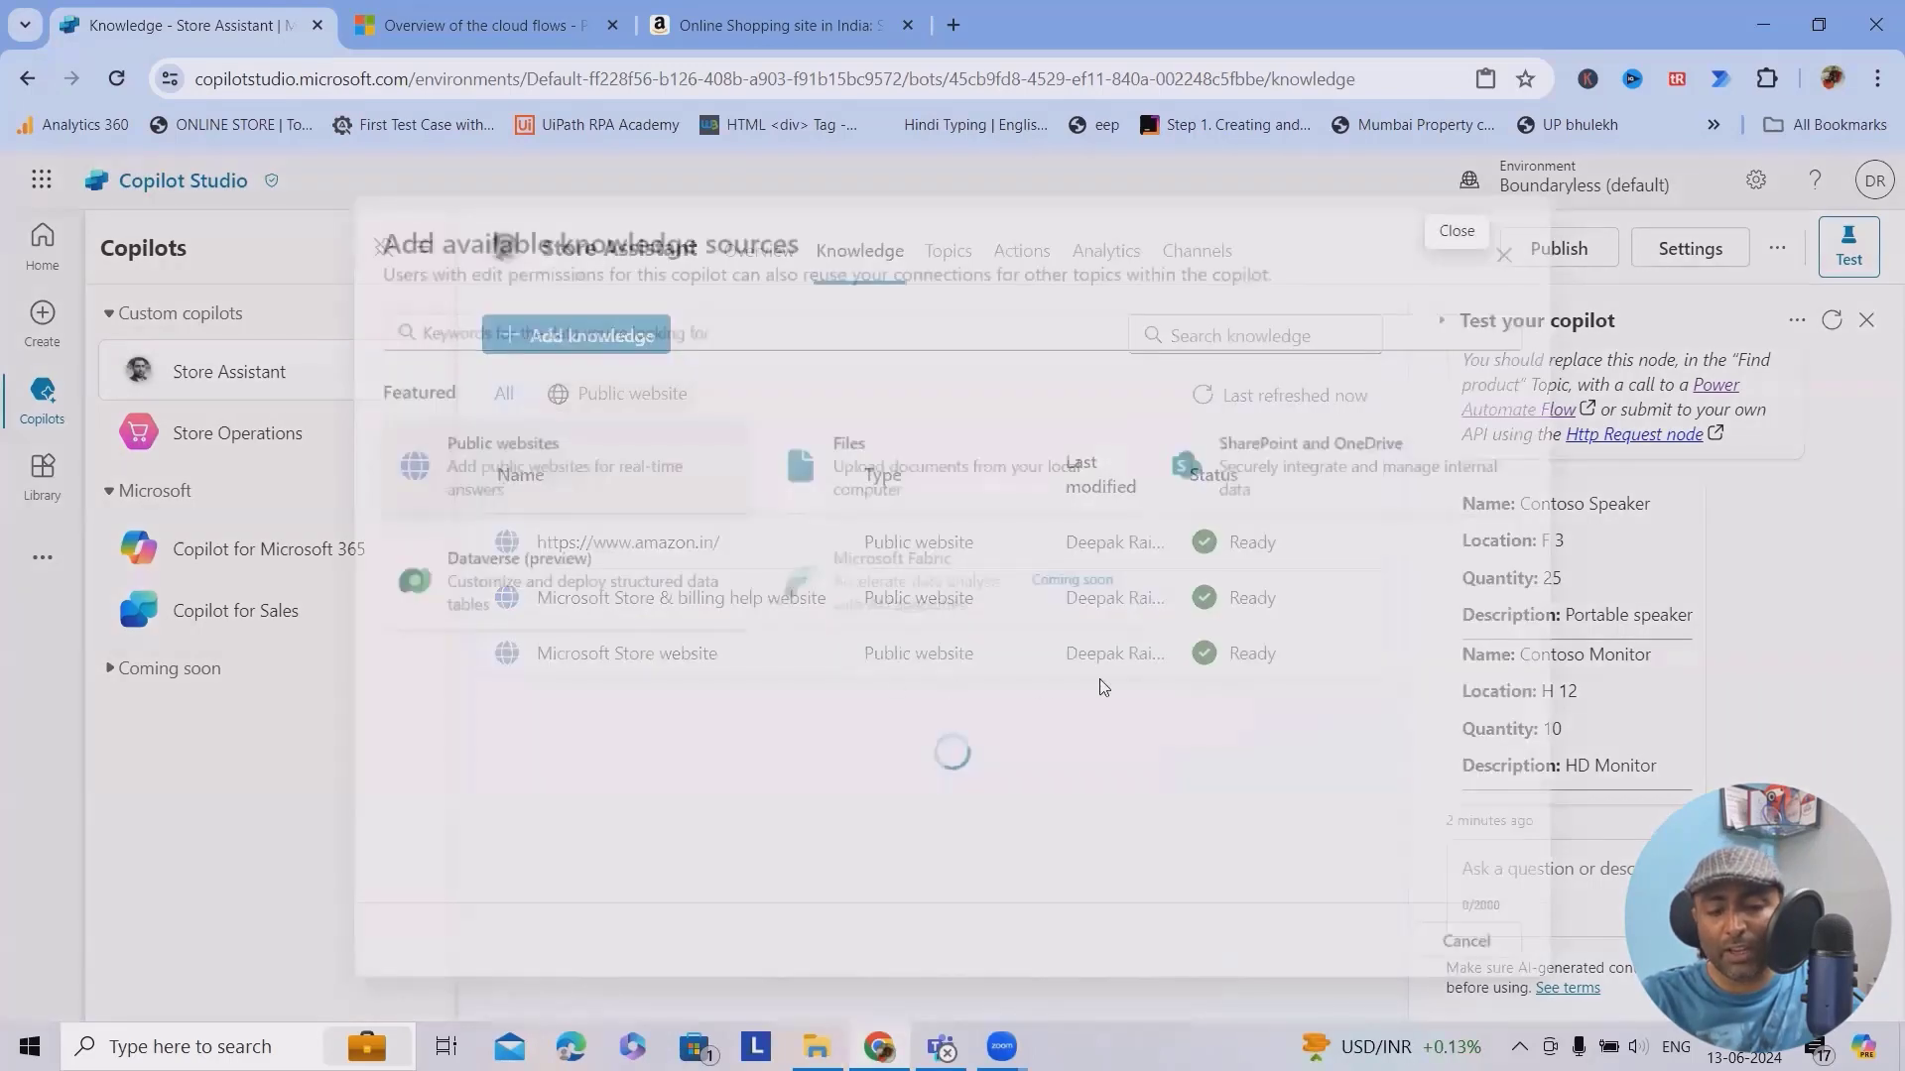
scroll(679, 777, down, 2)
scroll(680, 778, up, 2)
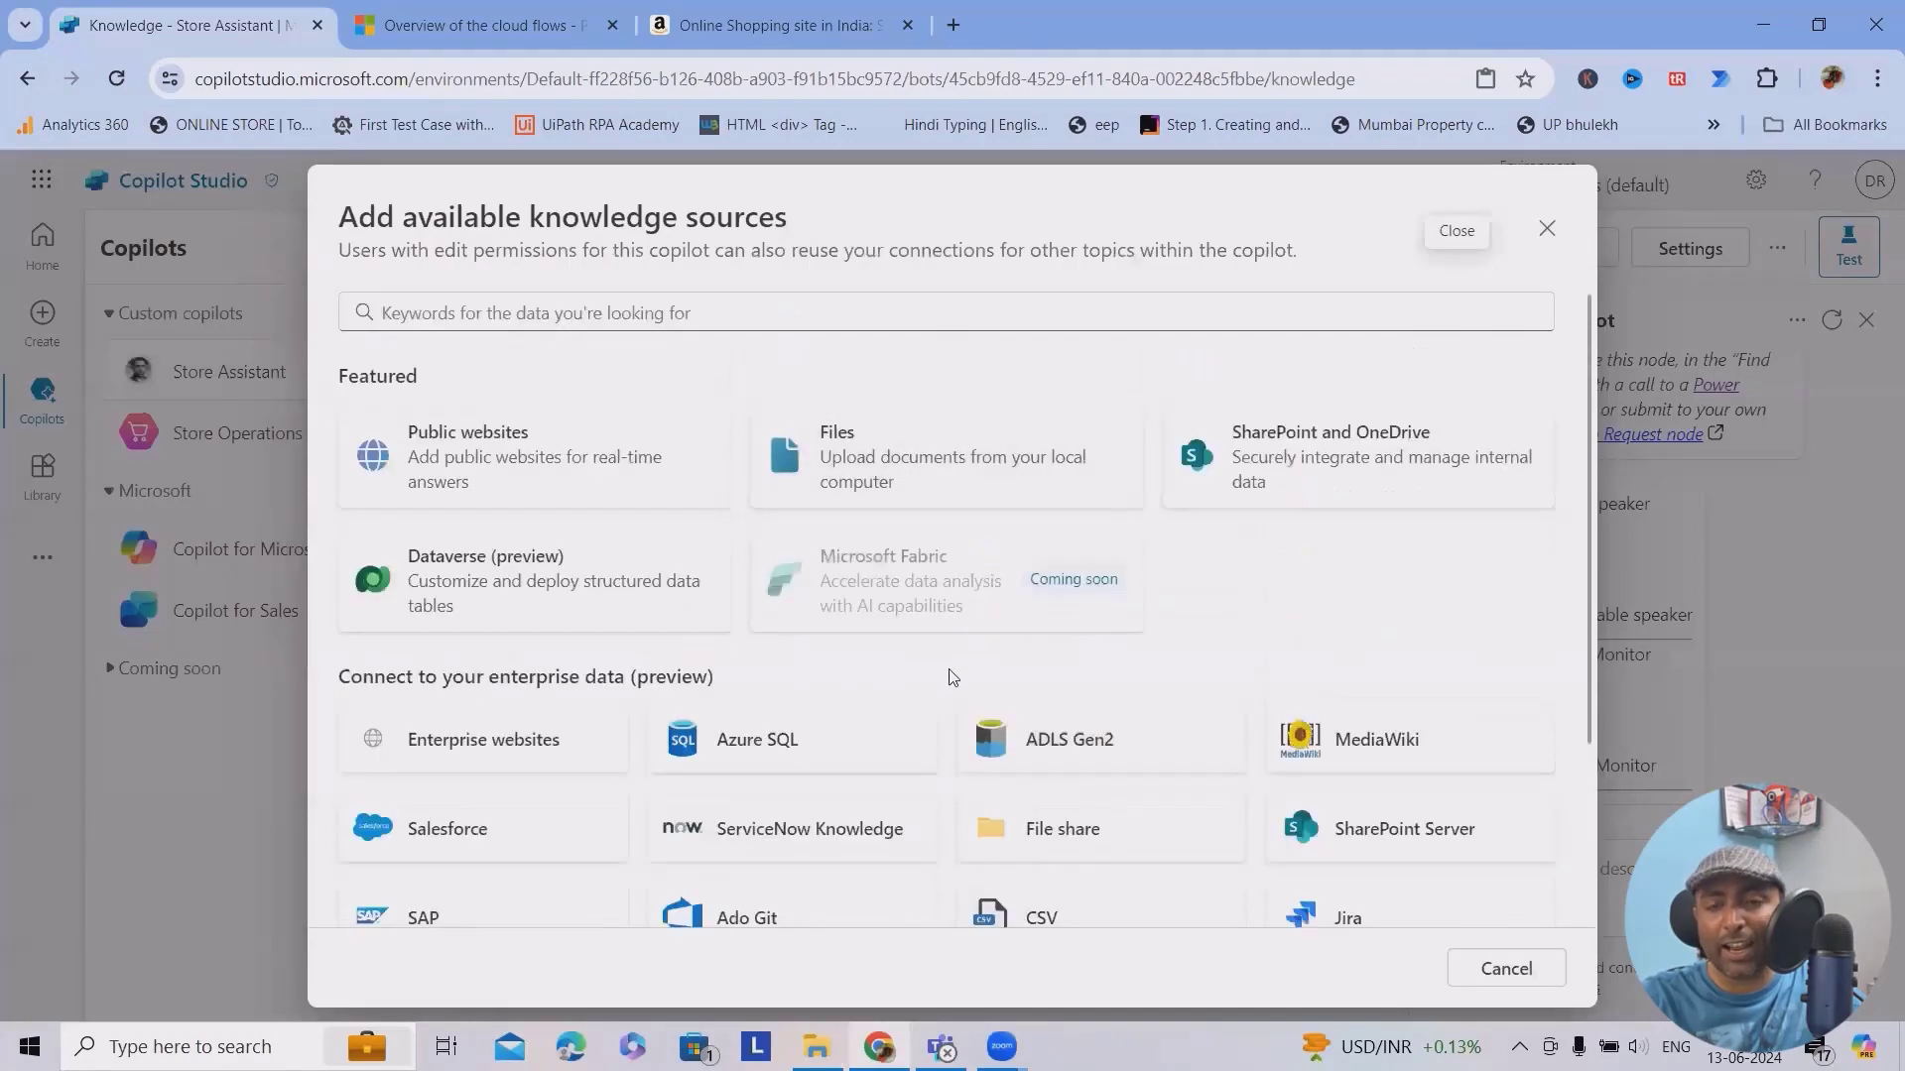
click(1546, 228)
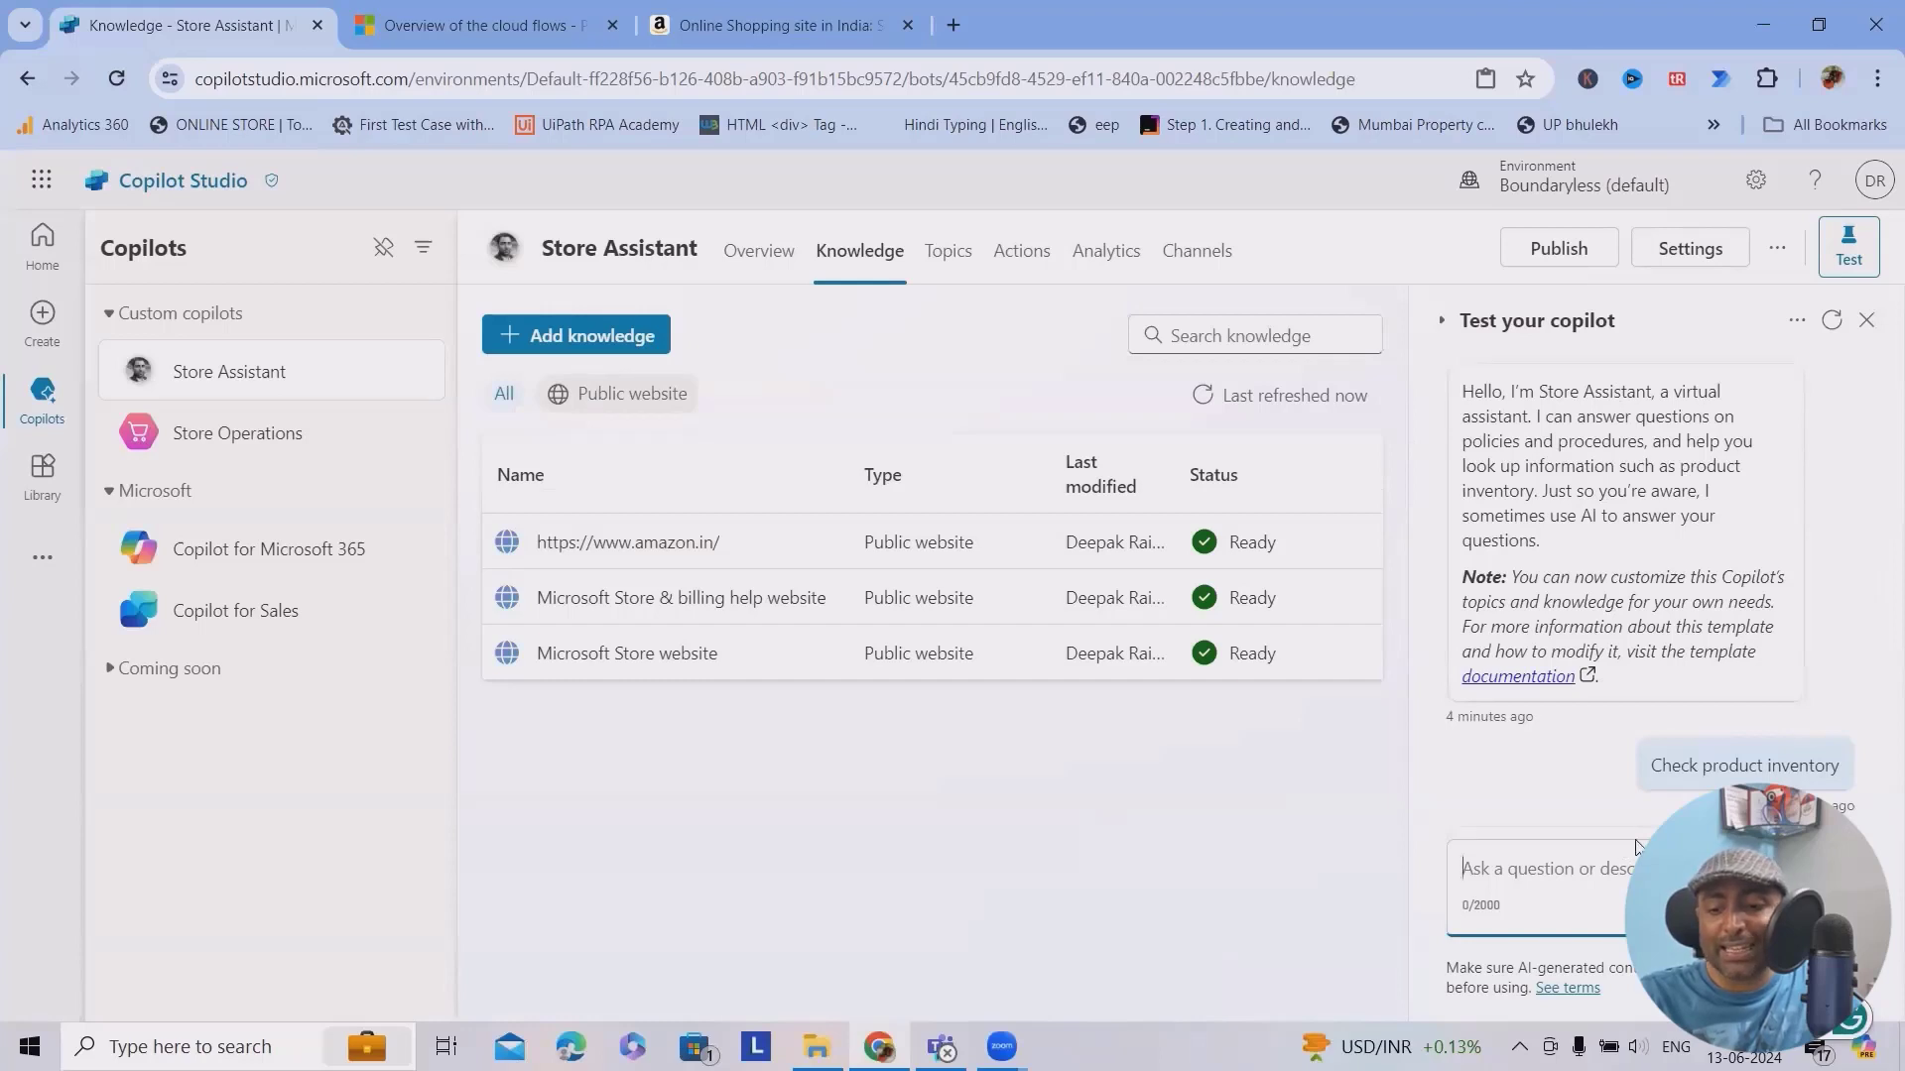
scroll(1764, 719, down, 5)
scroll(1736, 722, down, 5)
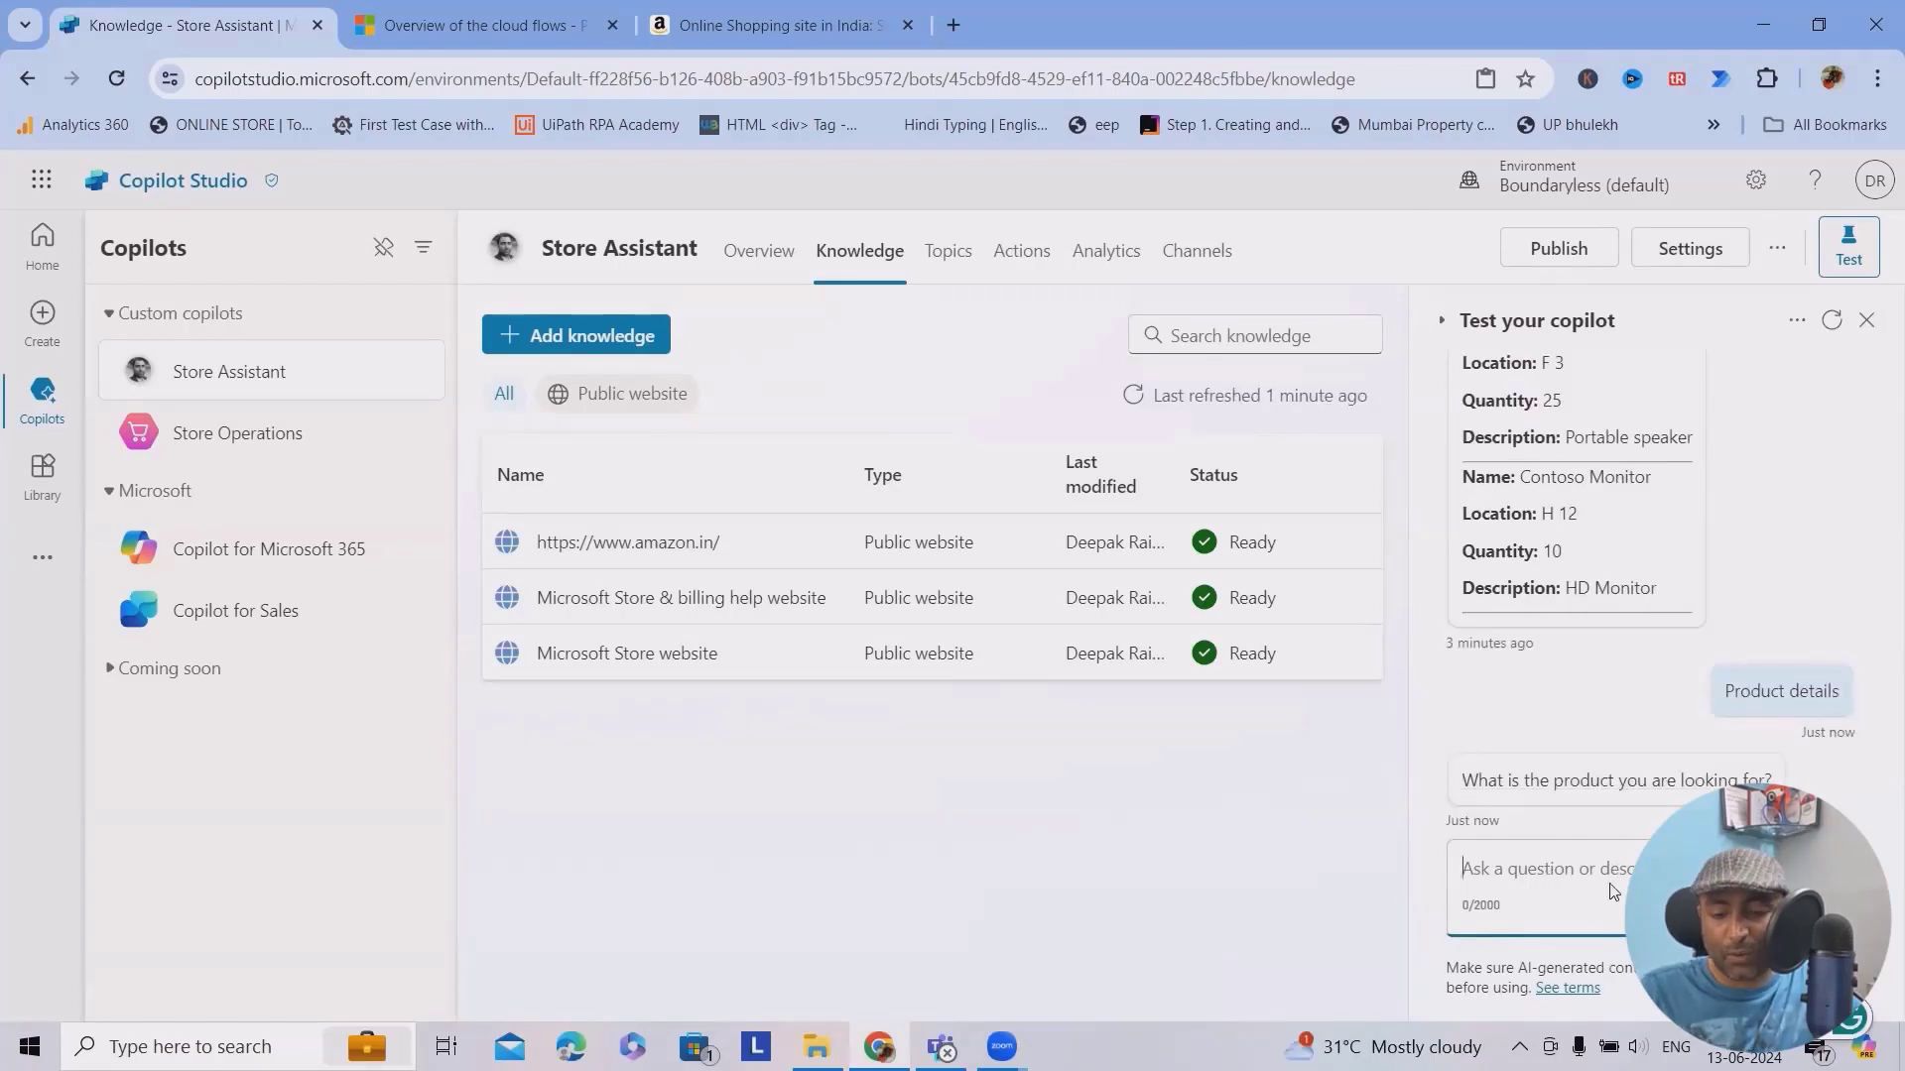
text(10)
Reply '10' to the test copilot, then ask 'speaker' to get a cited answer
key(Return)
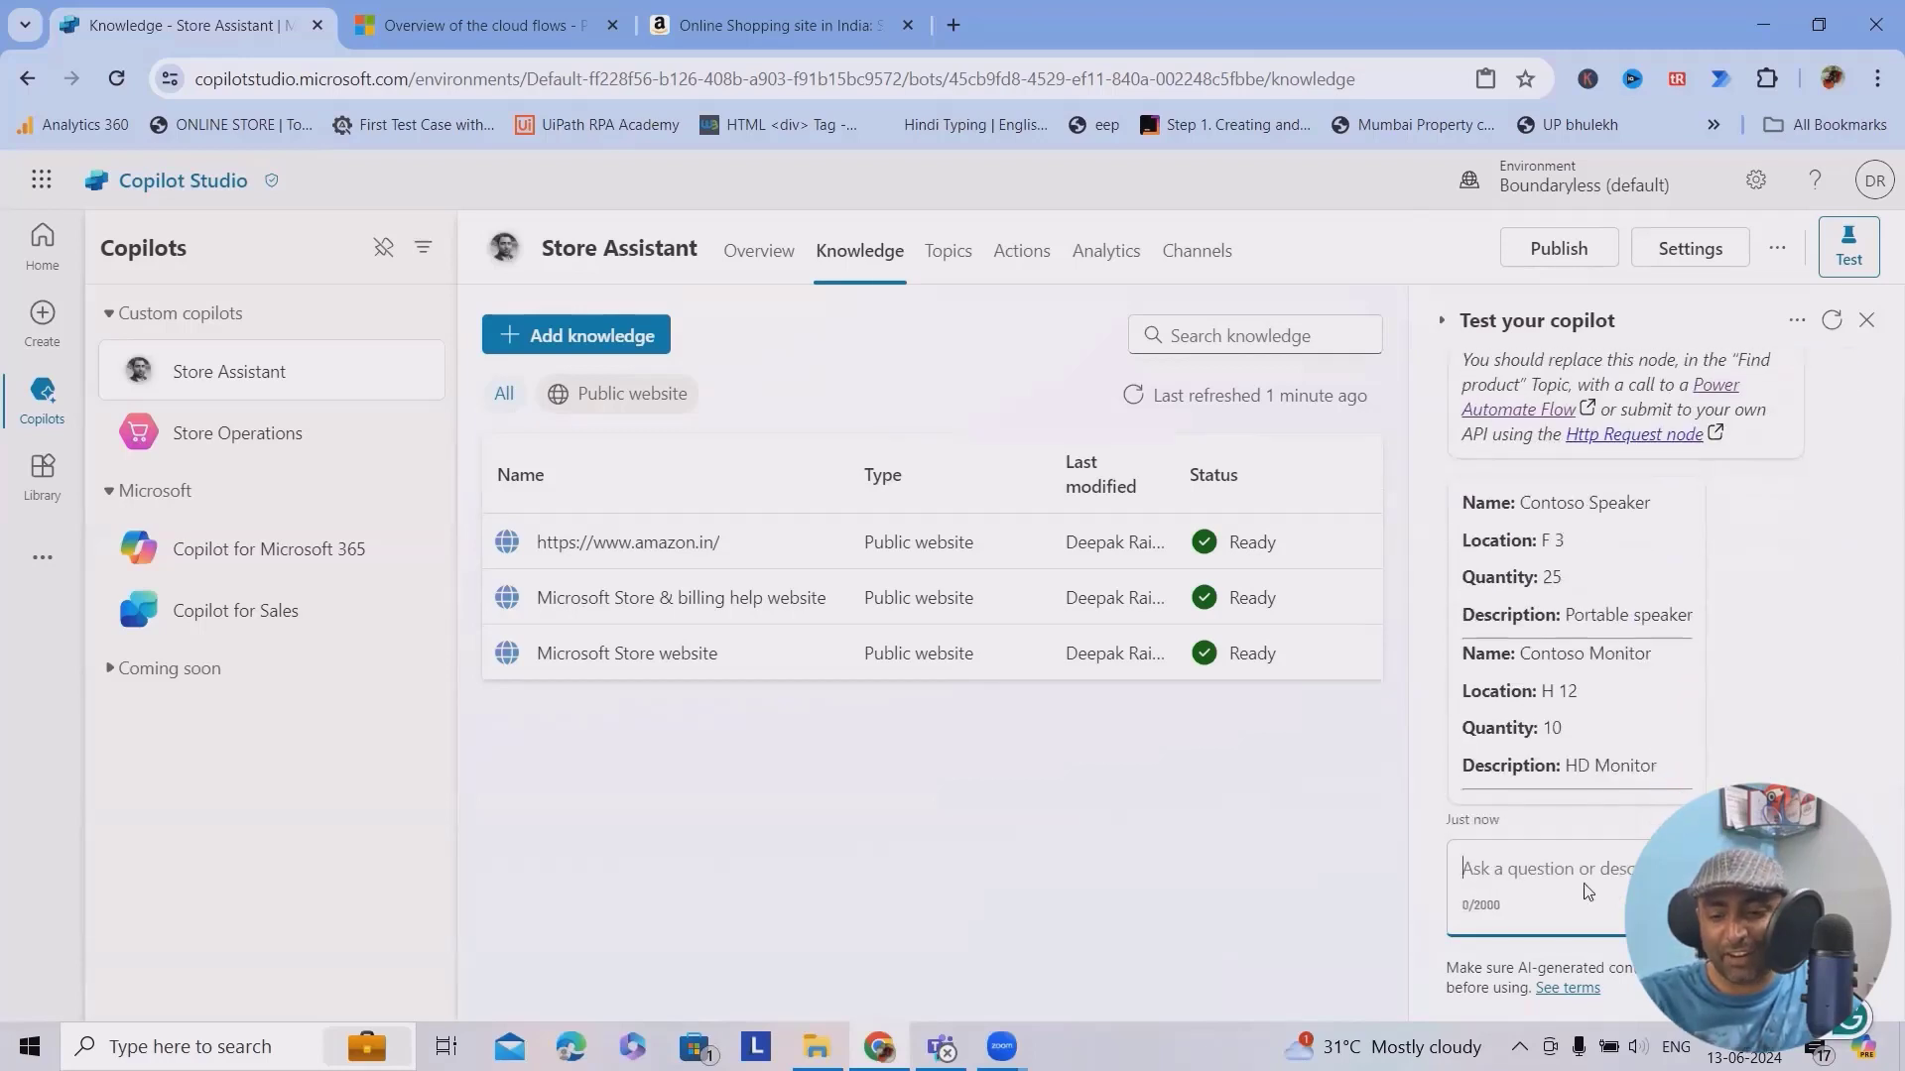
text(s)
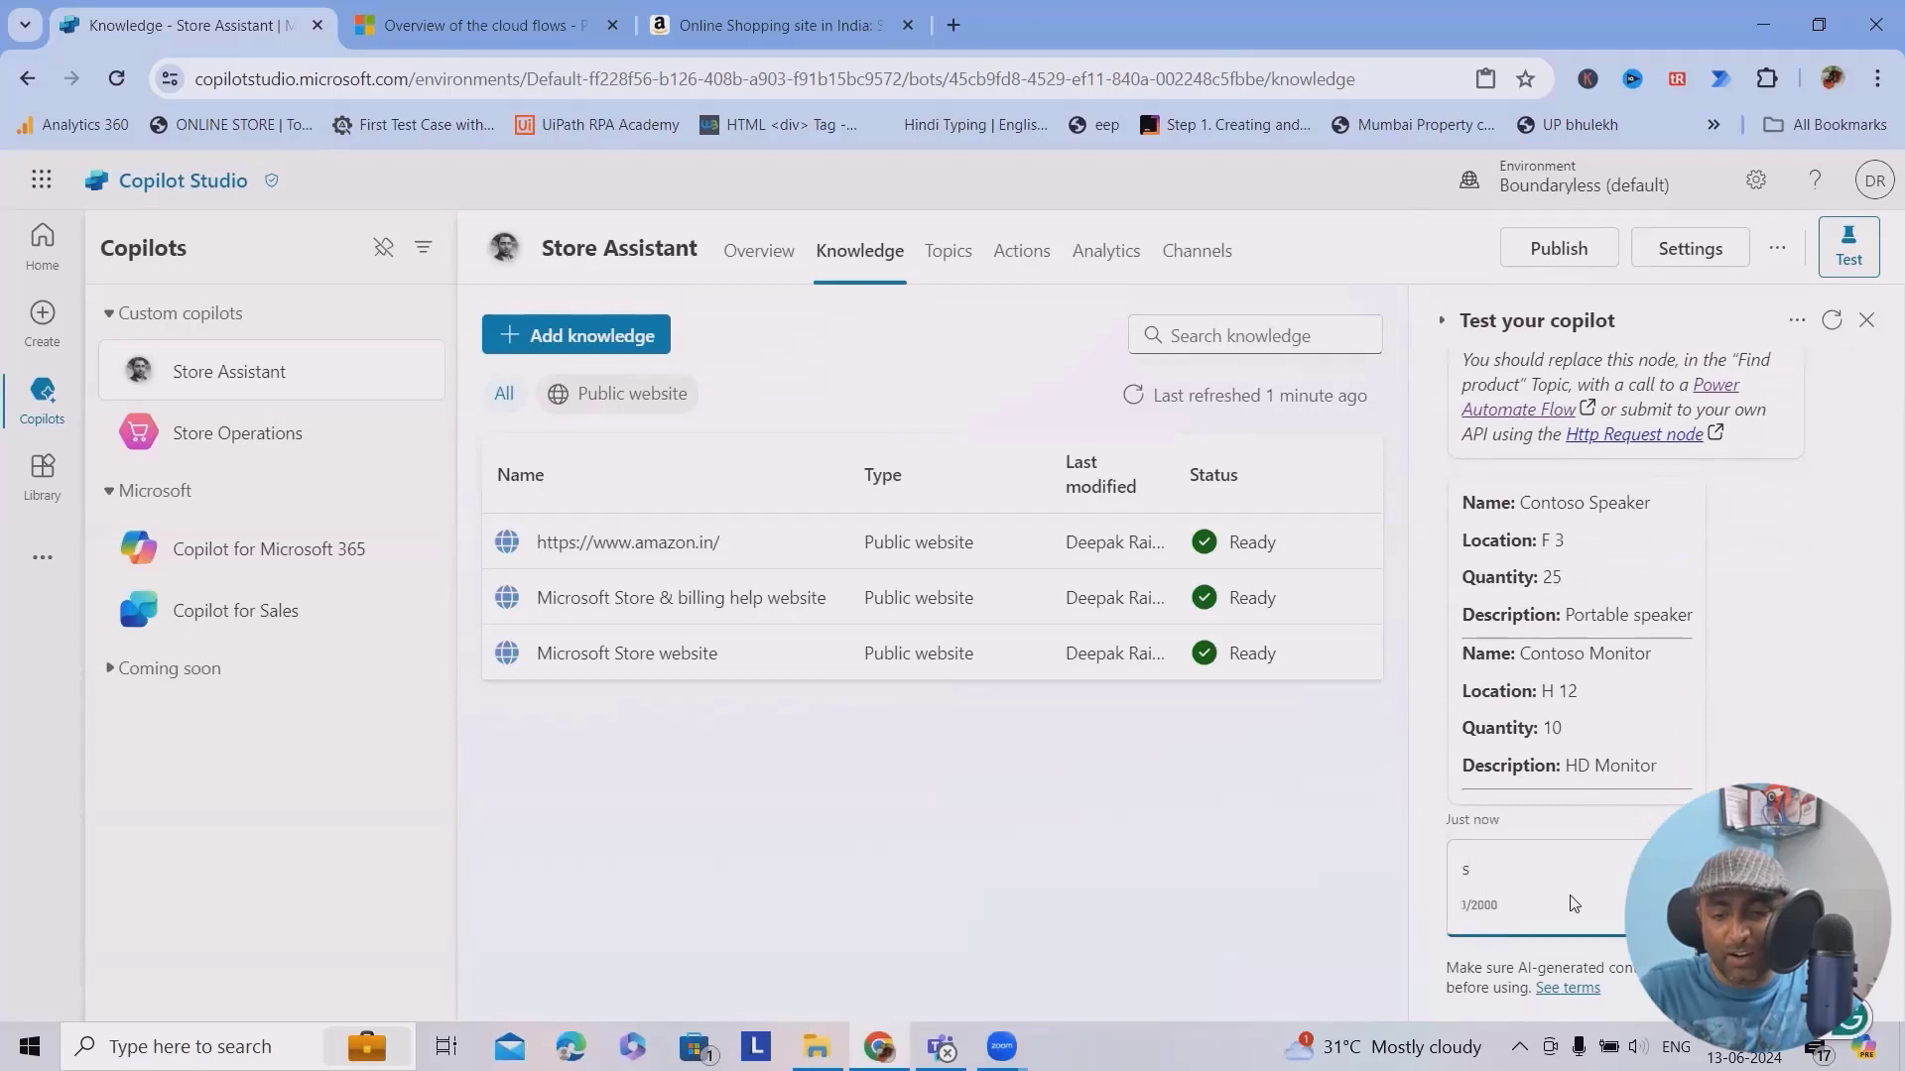
key(BackSpace)
text(spea)
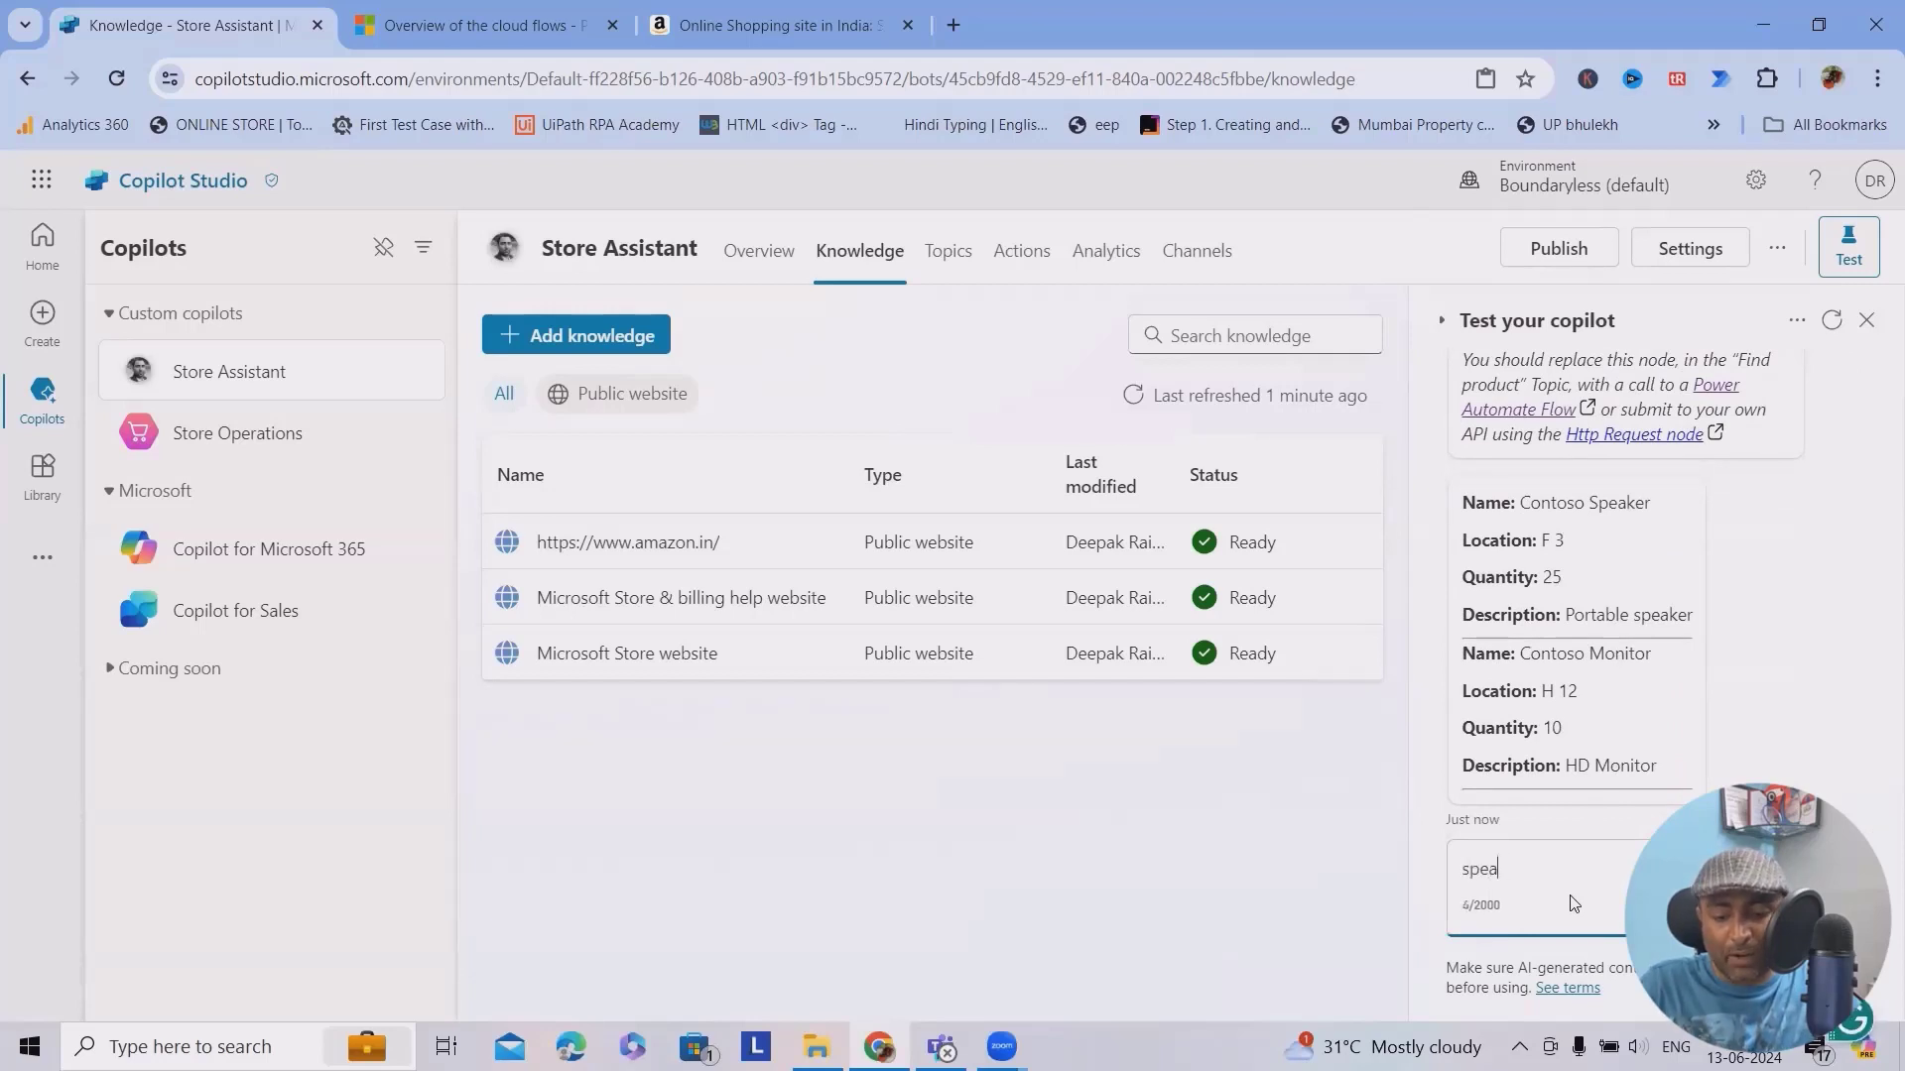
text(ker)
key(Return)
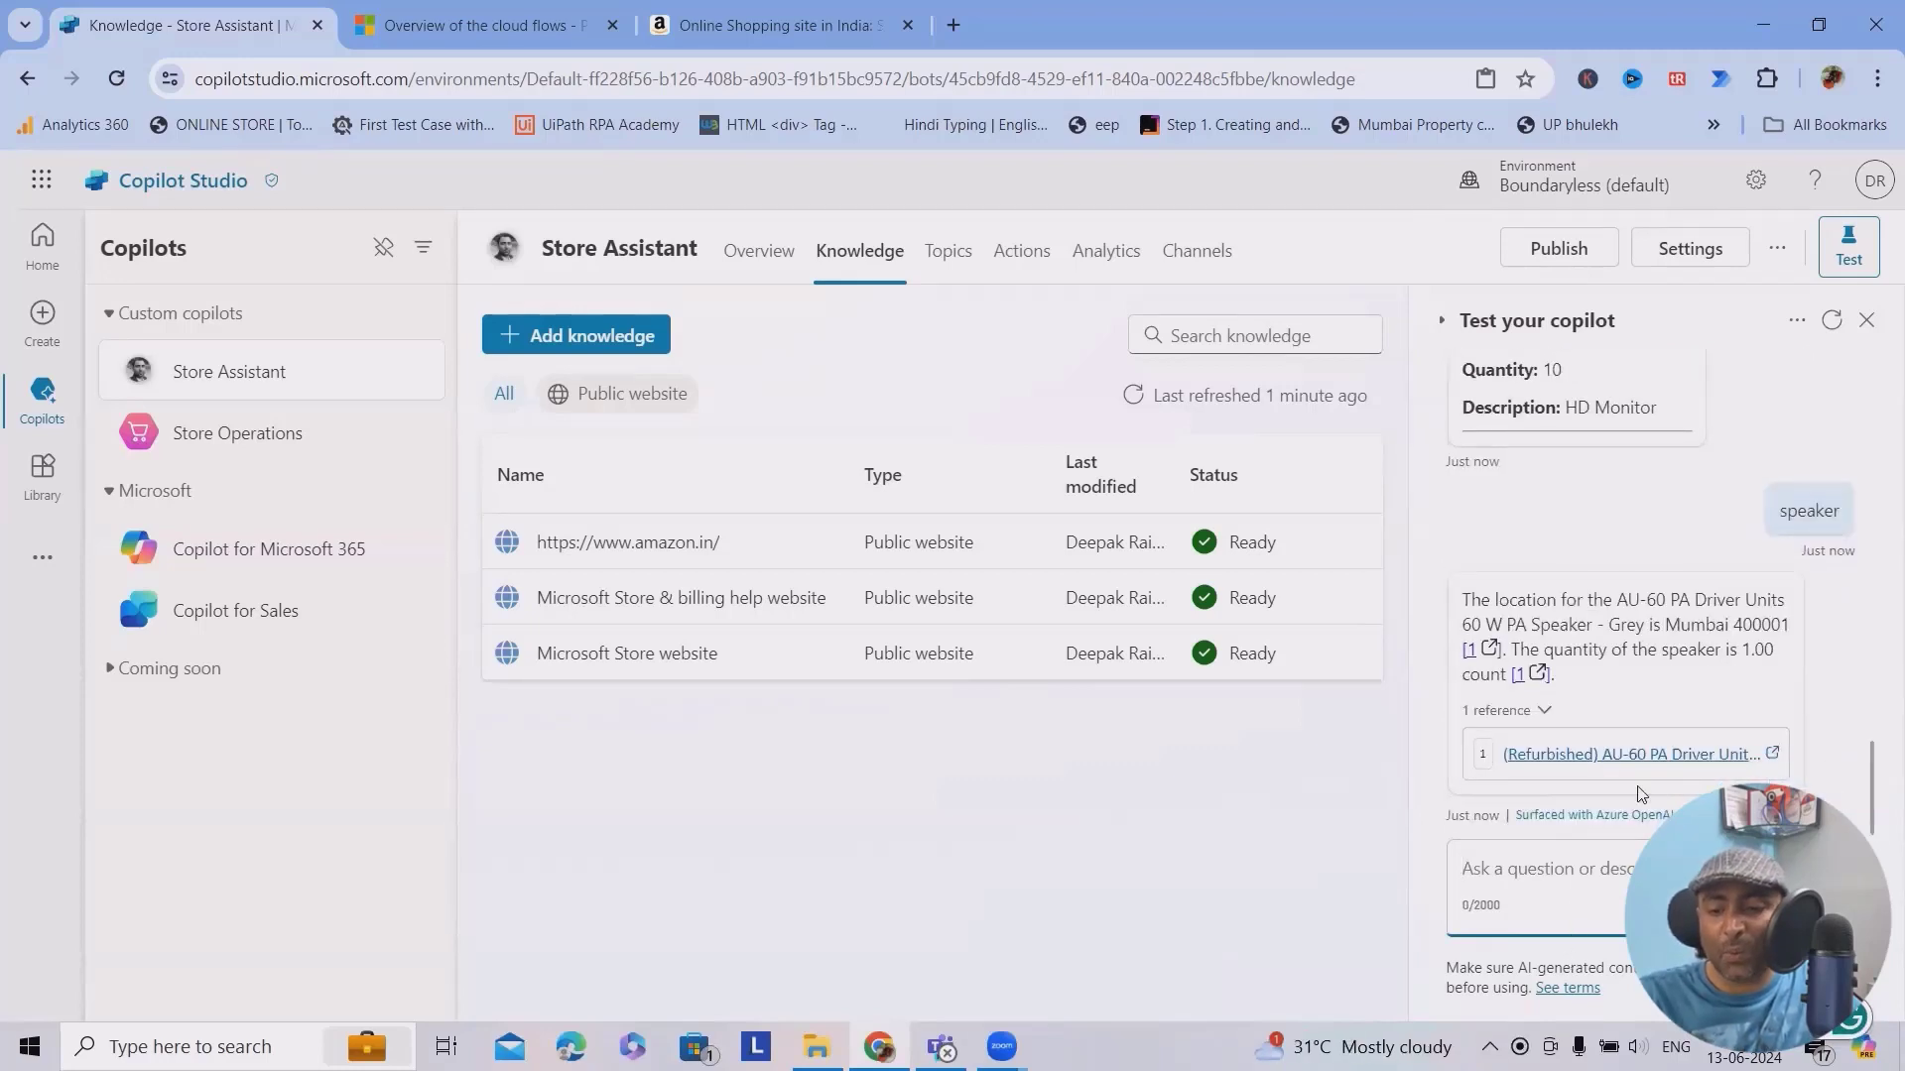
Open the cited AU-60 PA speaker Amazon.in listing in a new tab and view it
right_click(1563, 762)
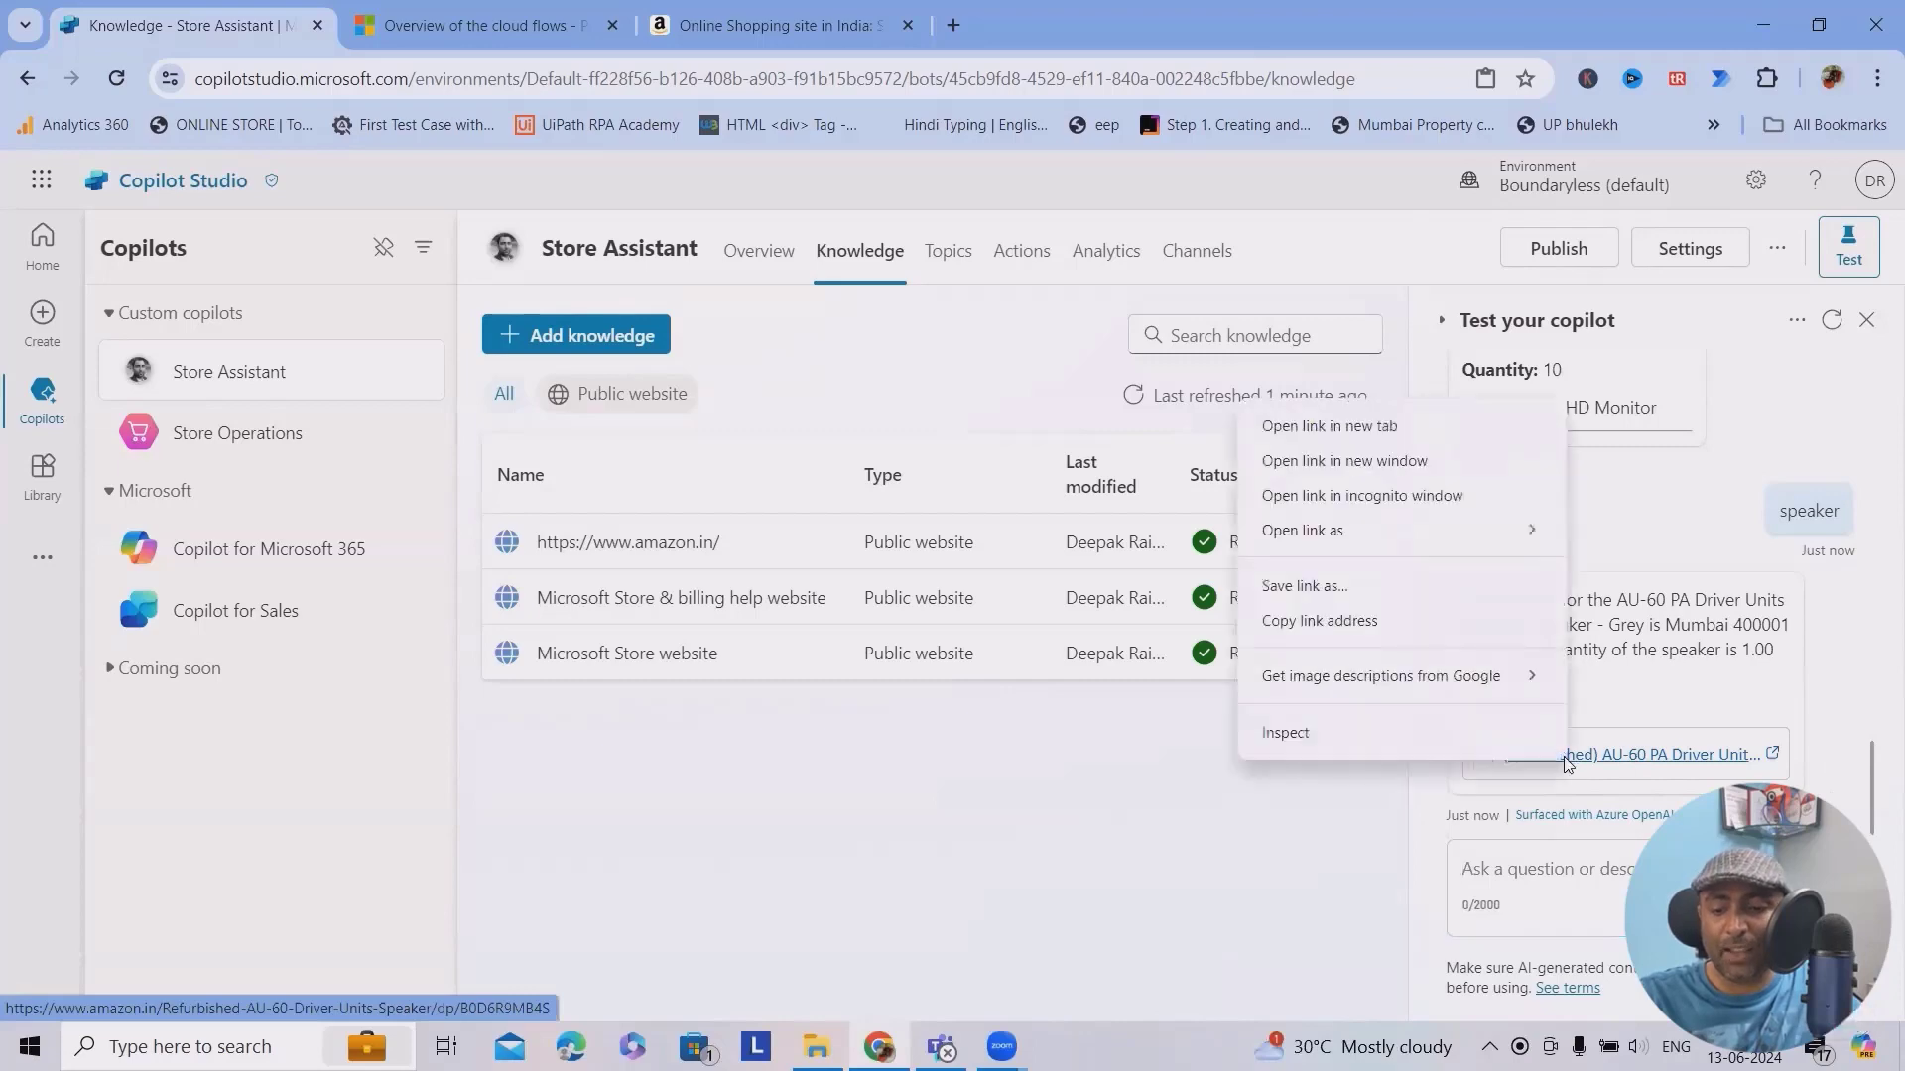
click(1318, 425)
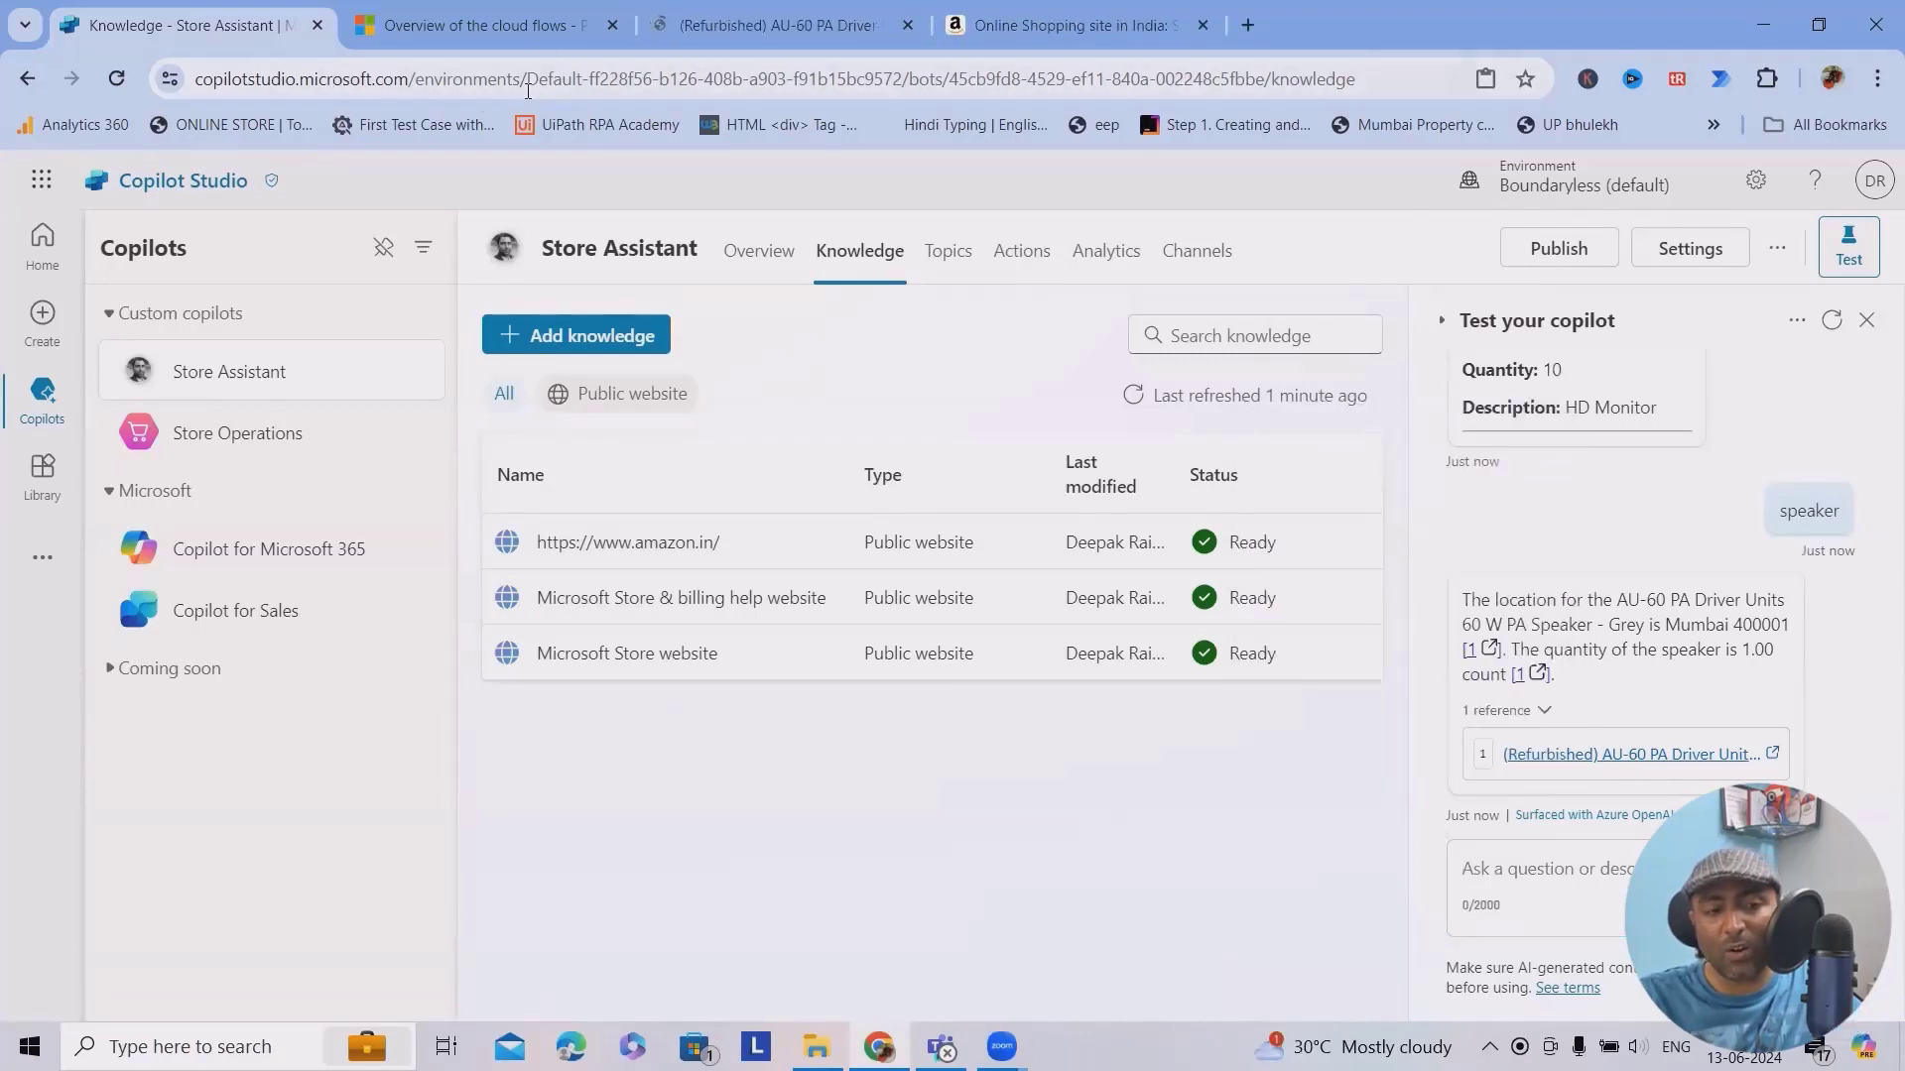
click(478, 21)
click(815, 46)
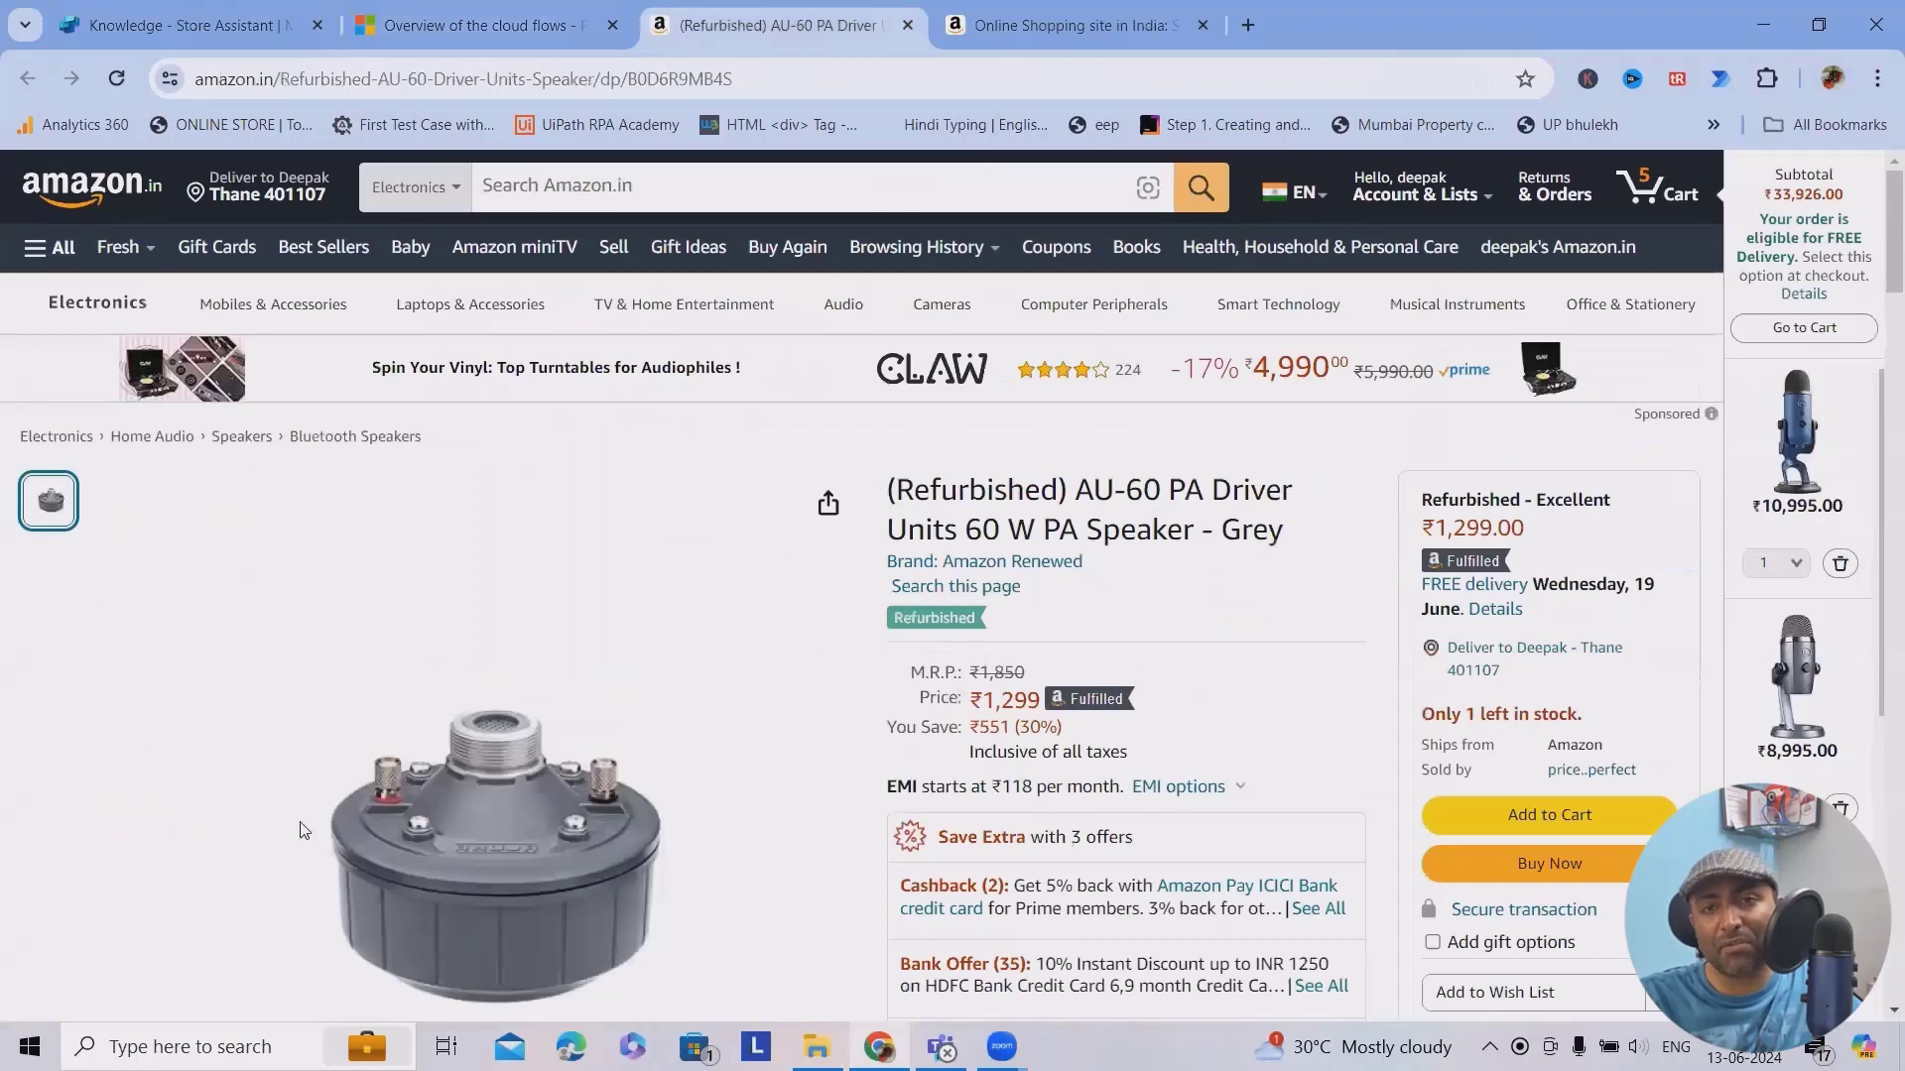
Close the speaker listing, the Amazon home page and the other extra tabs
click(907, 24)
click(849, 25)
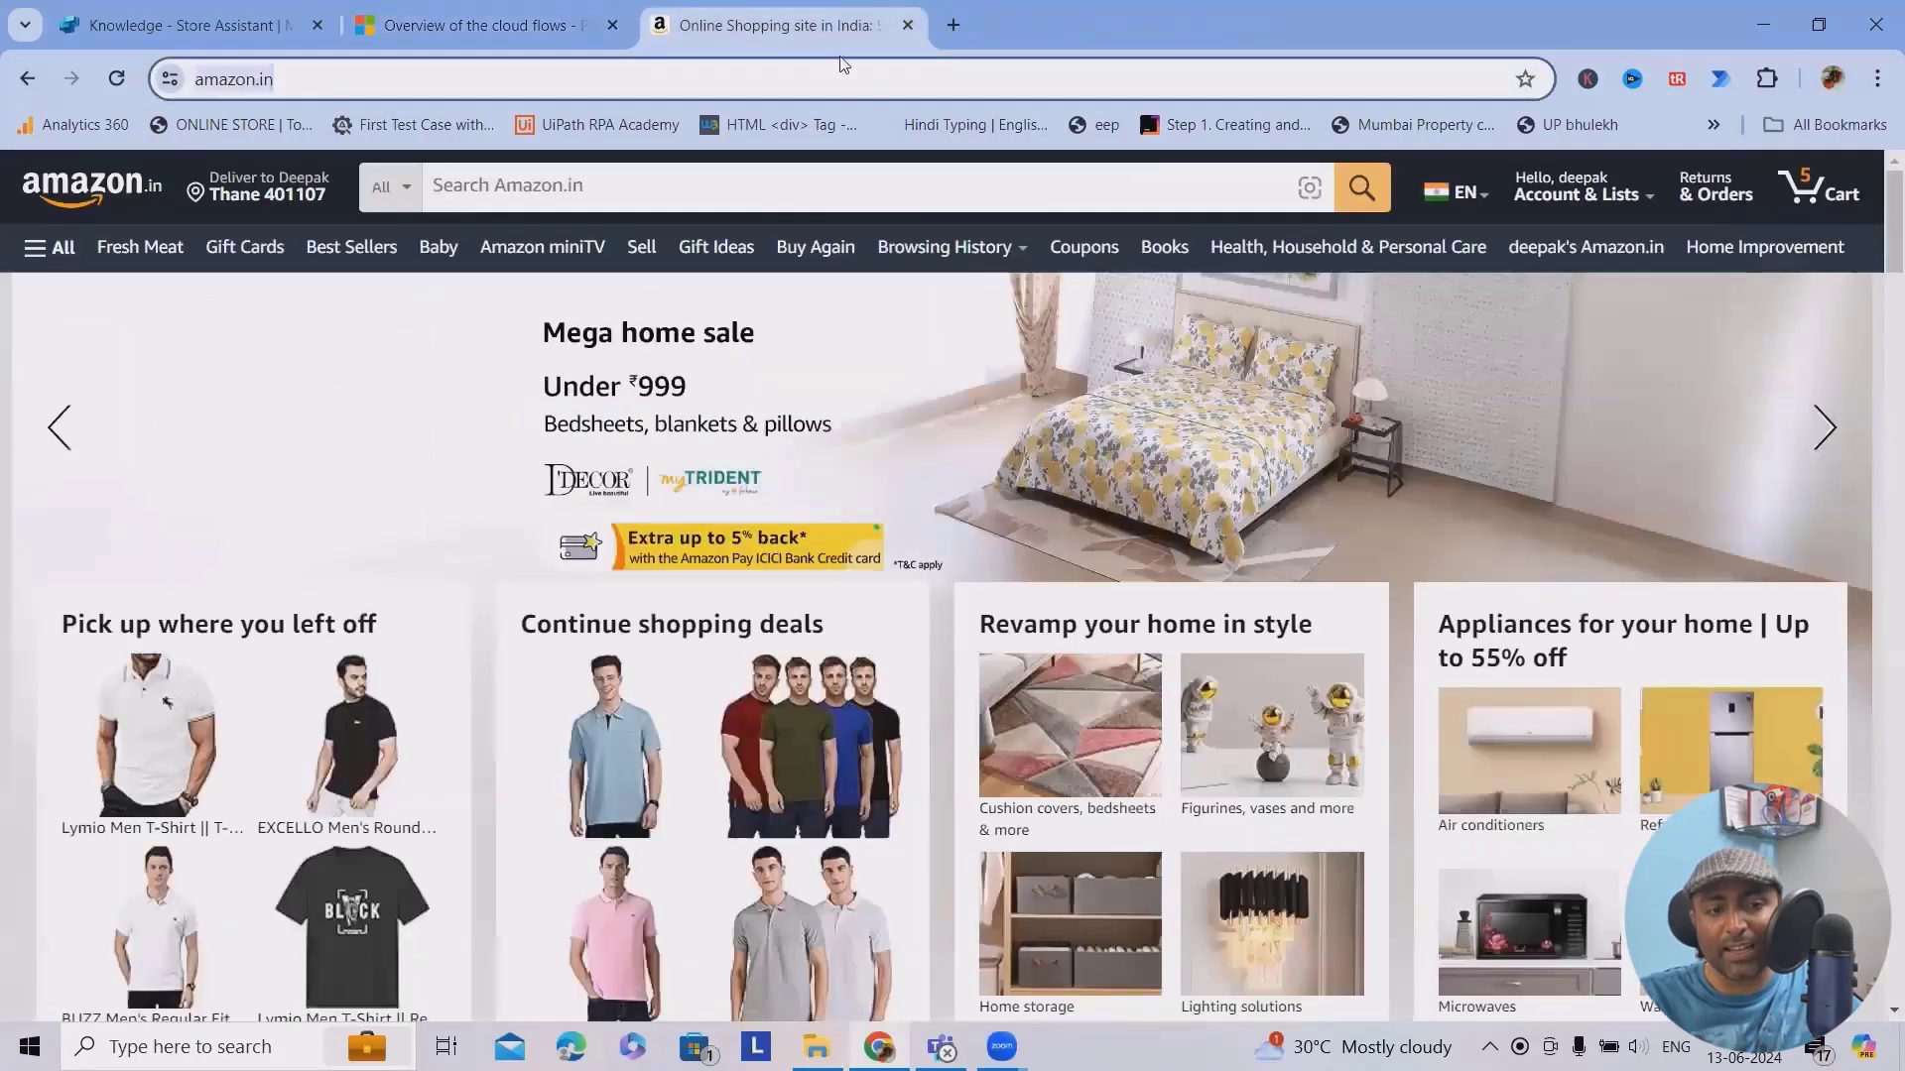
click(908, 24)
Close the documentation tab, then ask the test copilot 'Laptop' and 'Laptop with 500GB space'
click(612, 23)
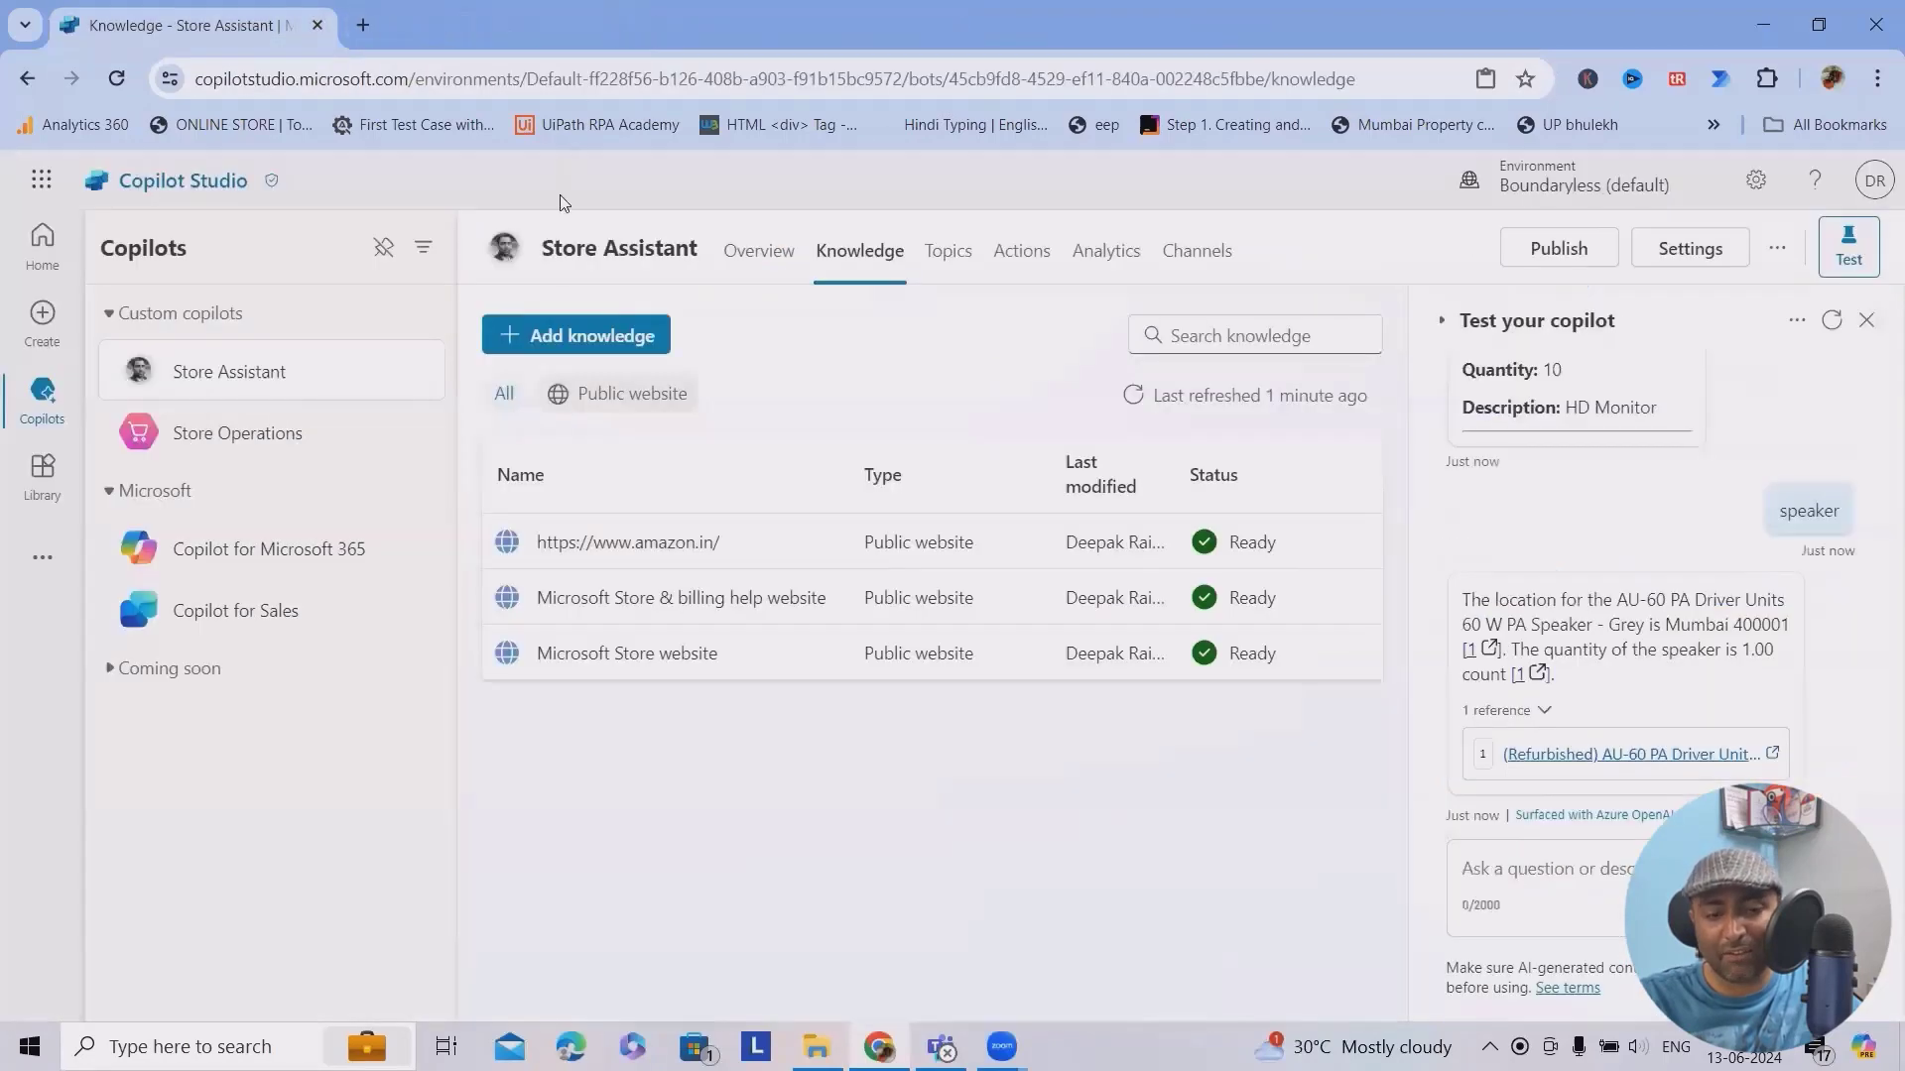
click(1567, 893)
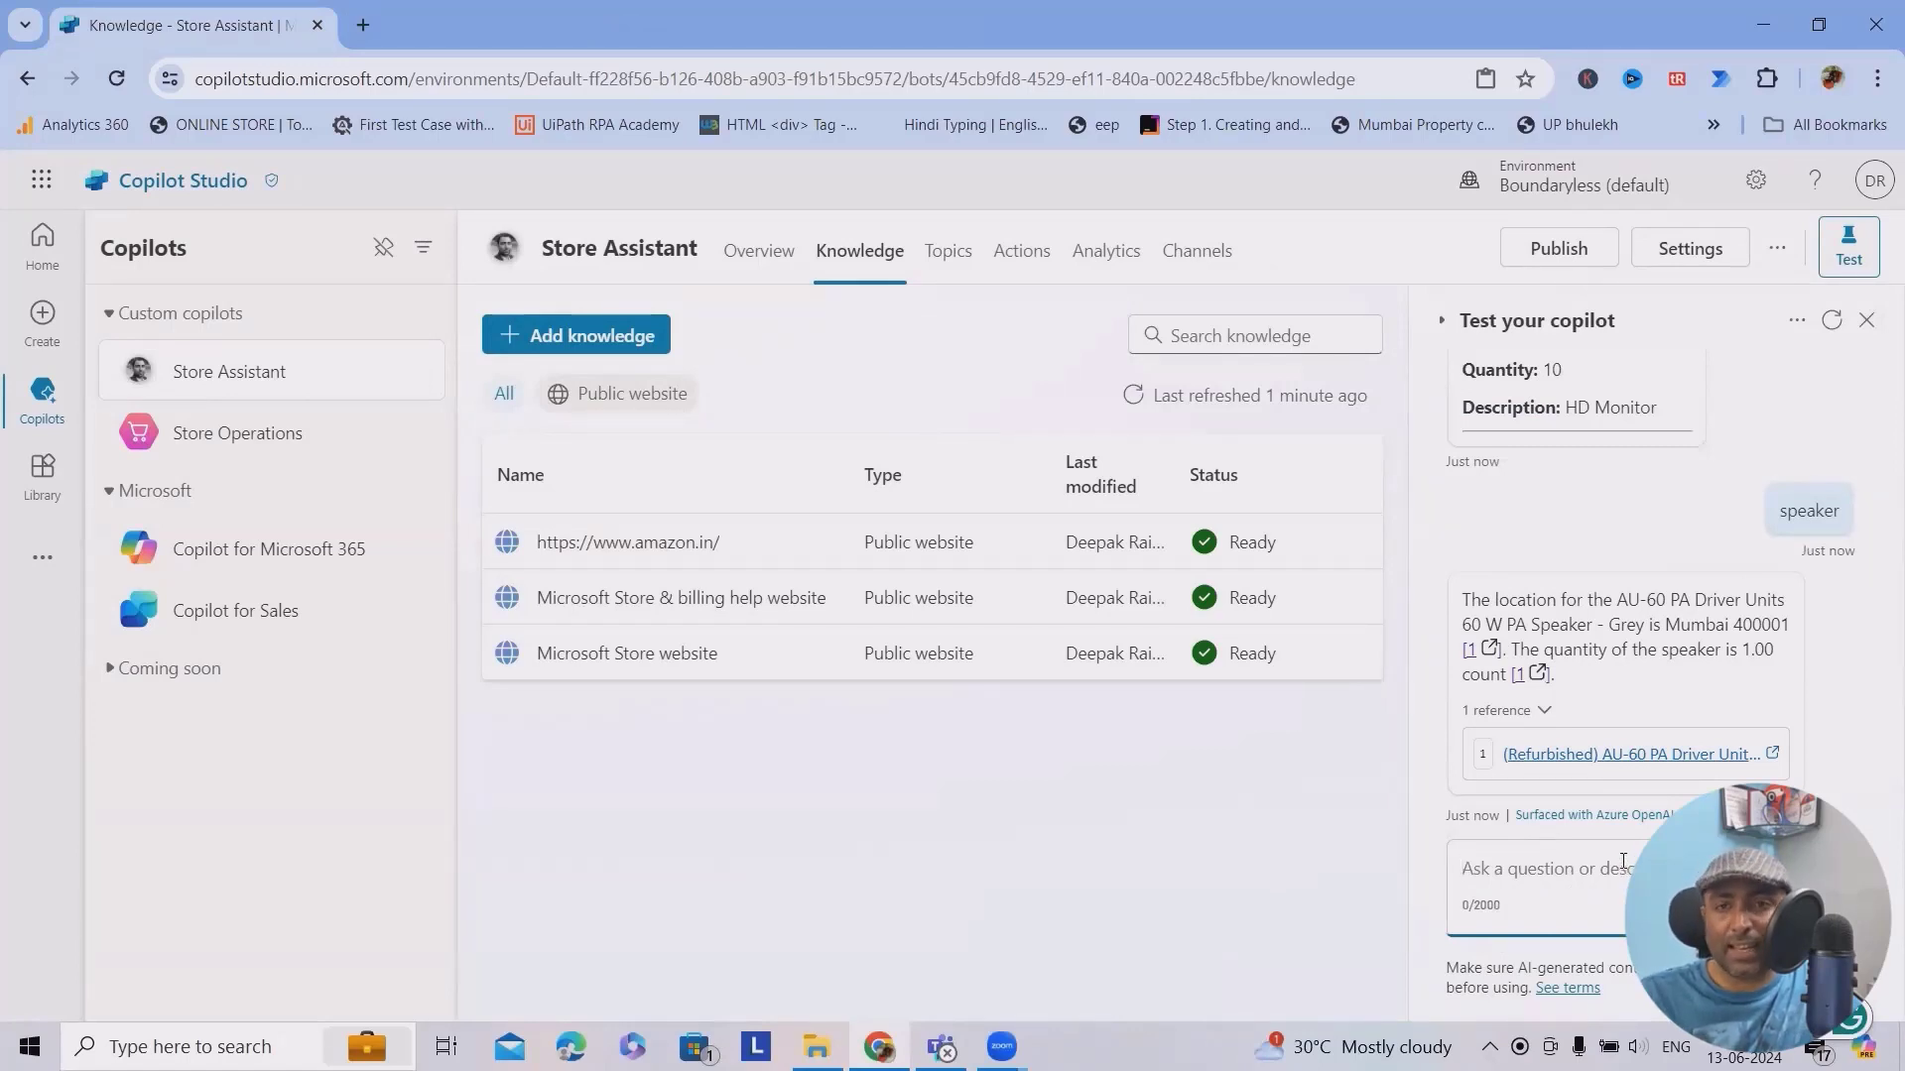
text(C)
key(BackSpace)
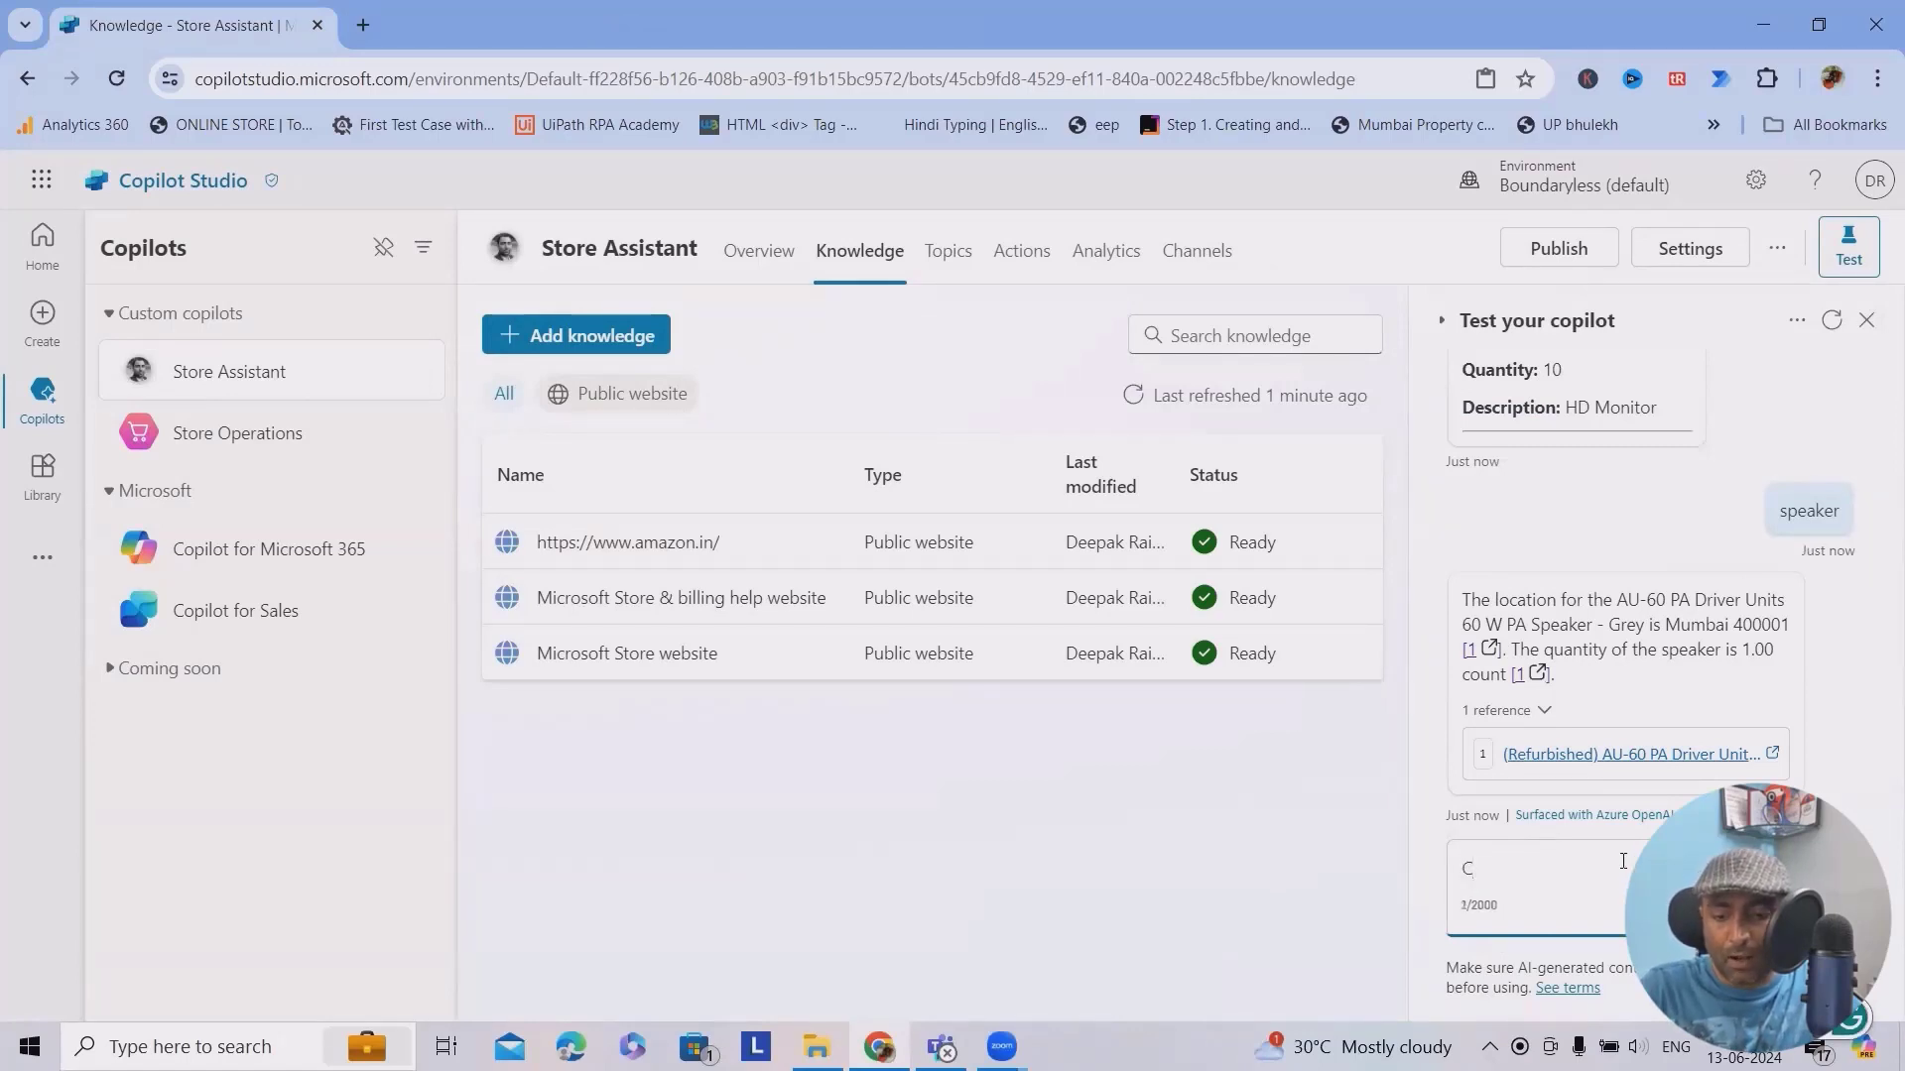
text(Laptop)
key(Return)
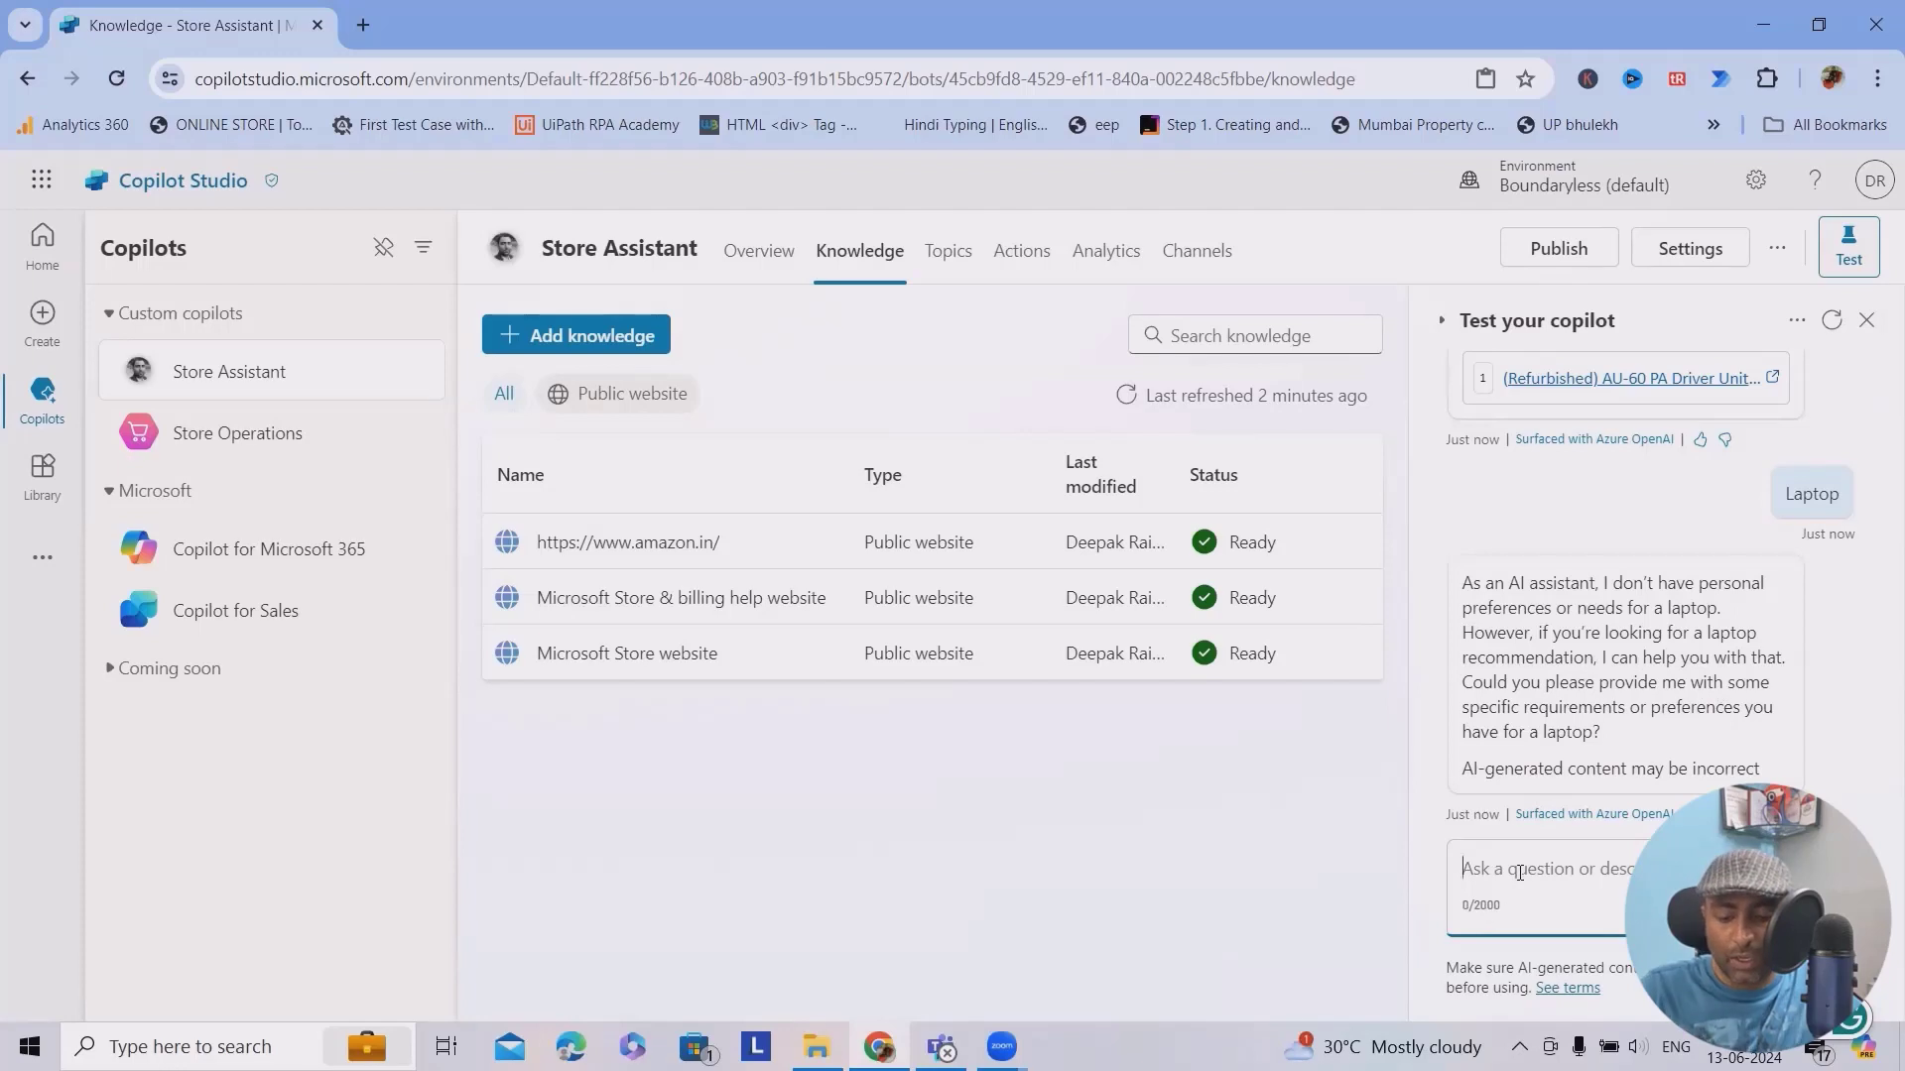
text(Laptop with)
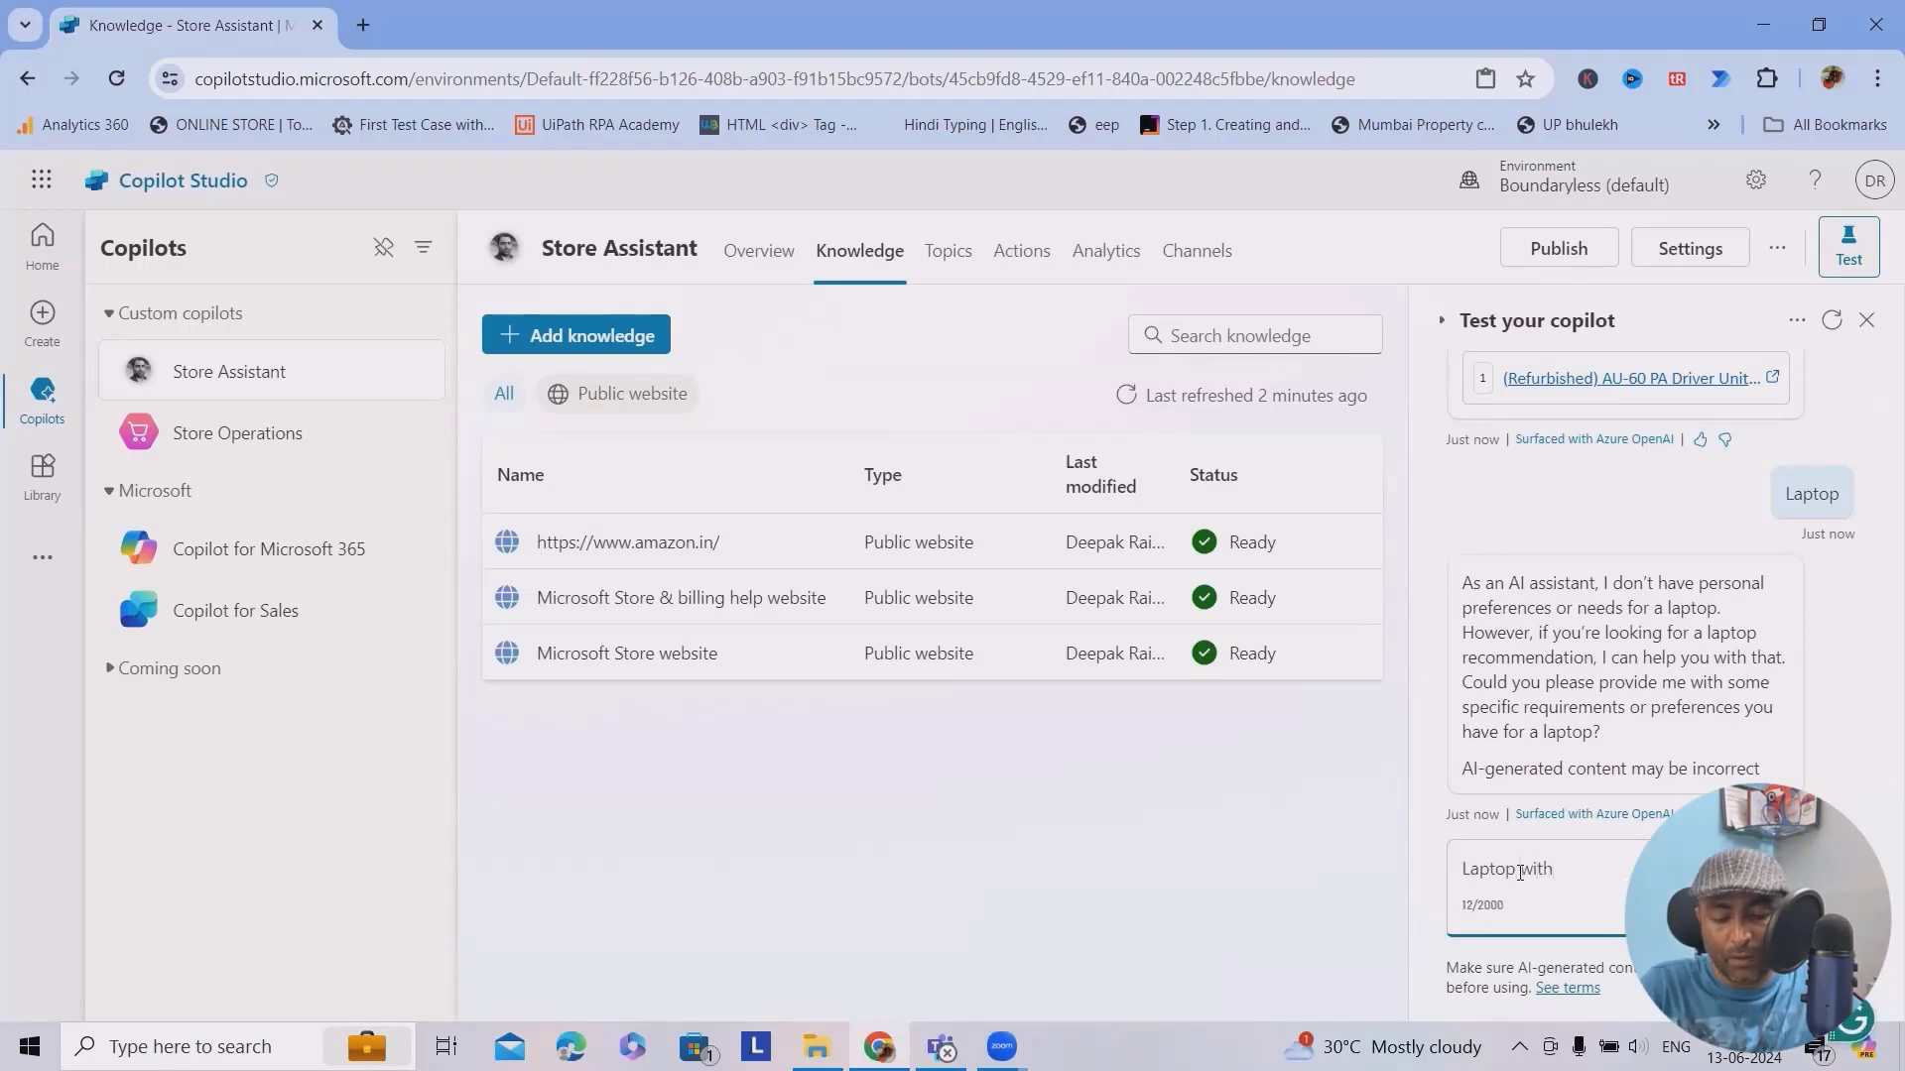
text( 500G)
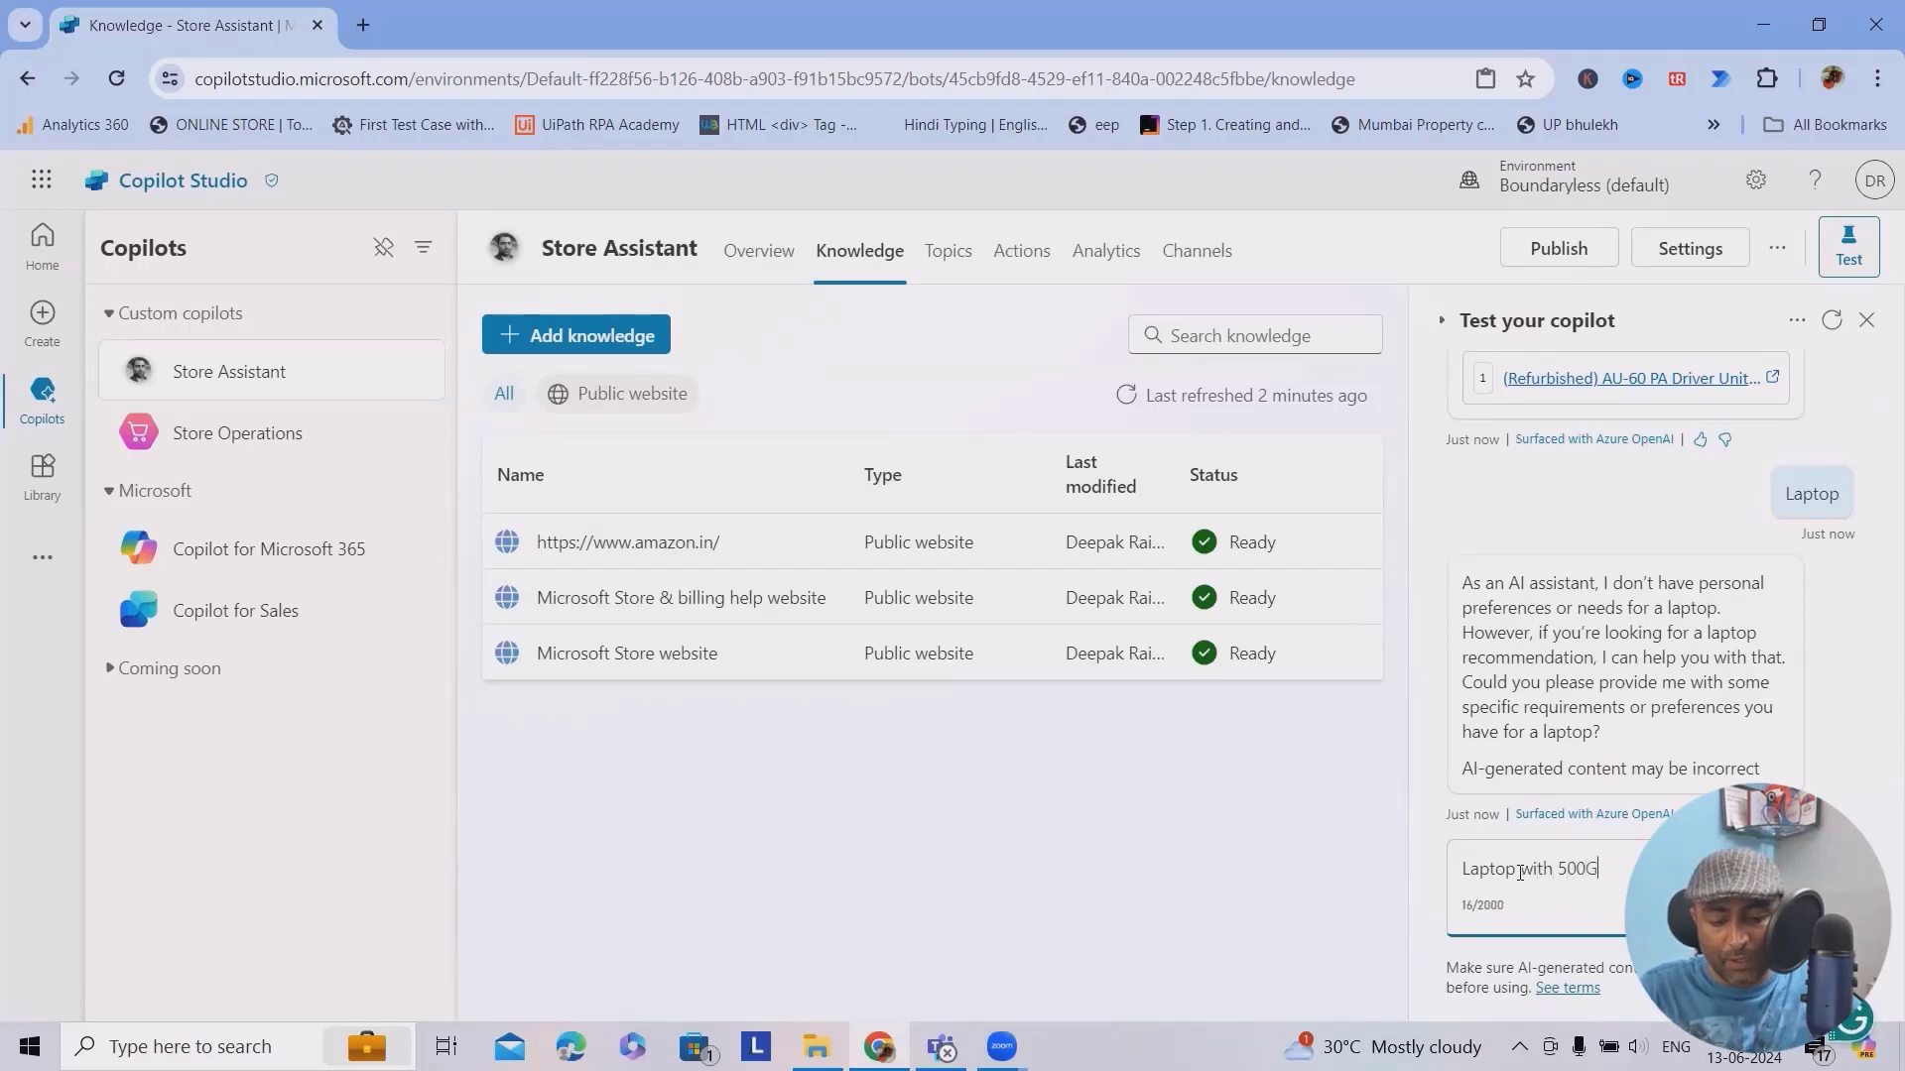
text(B space)
key(Return)
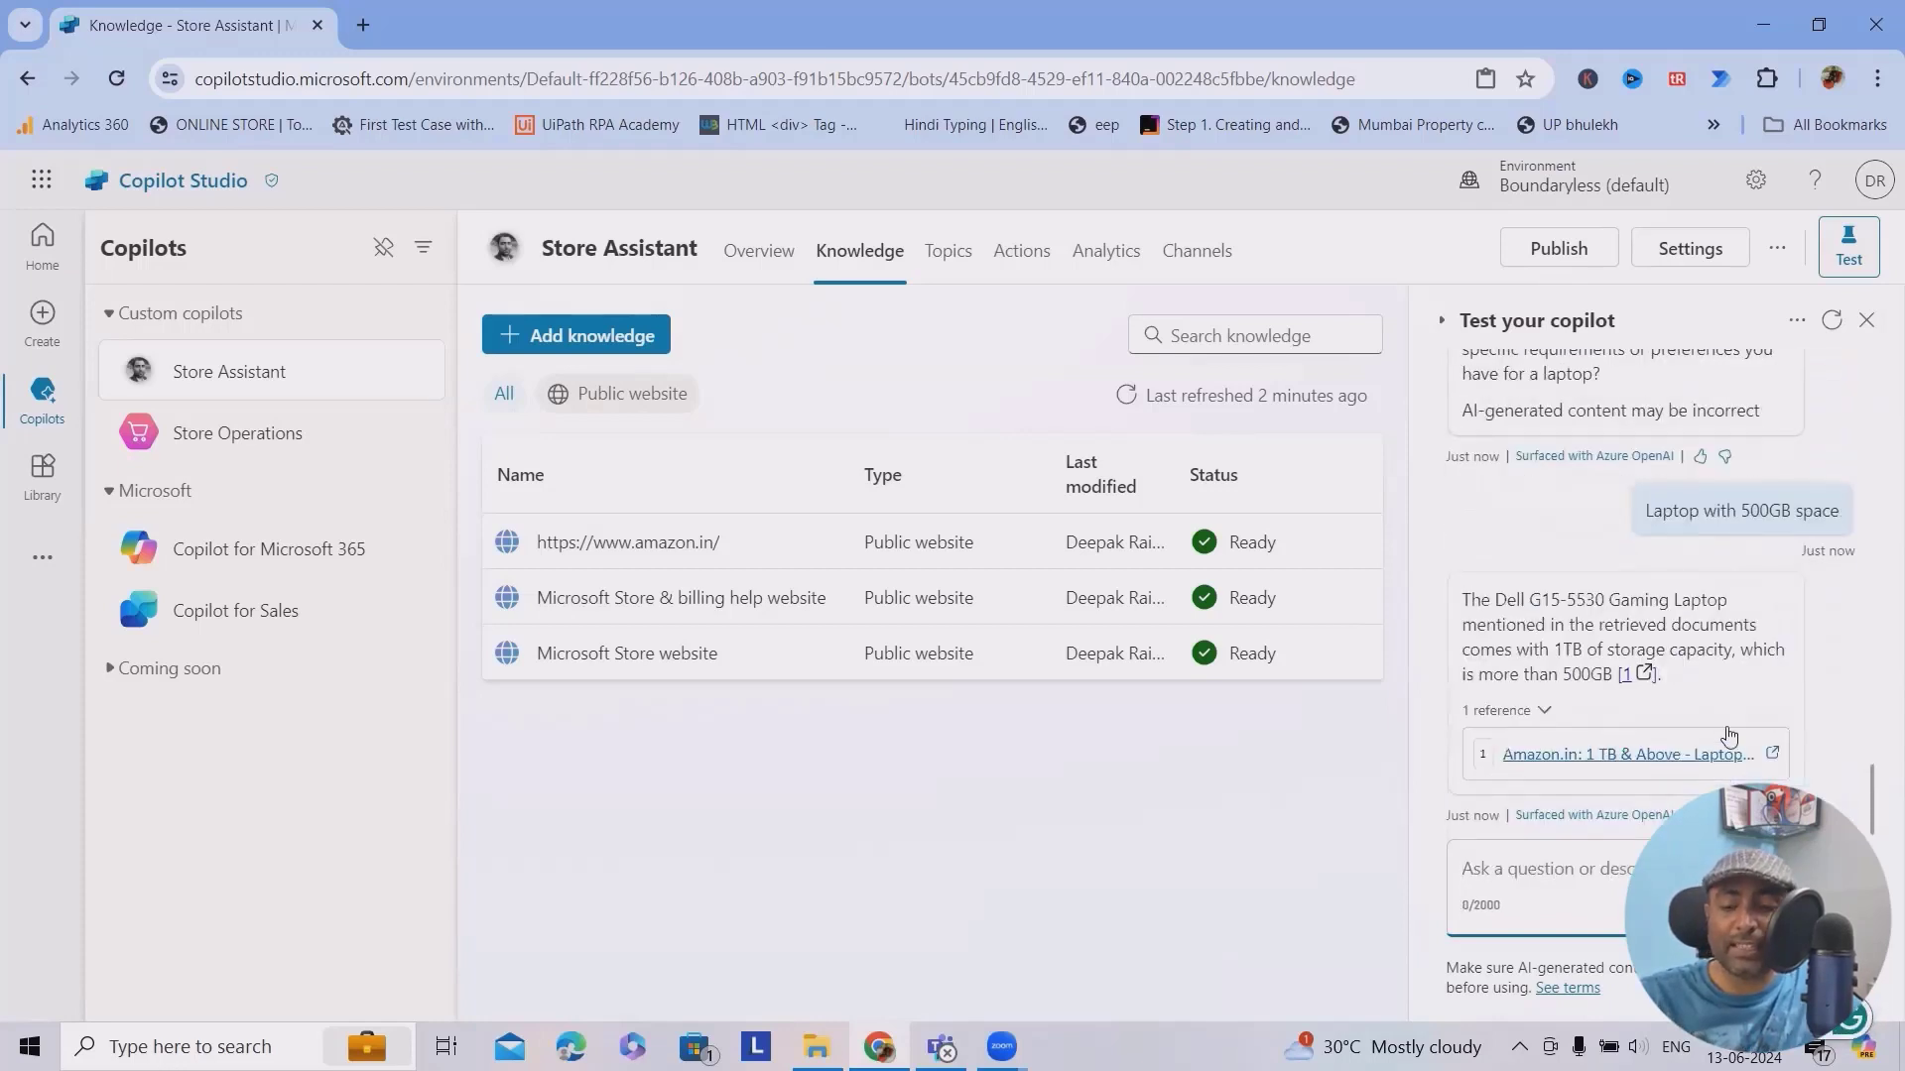
Open the cited Amazon.in 1 TB & above laptop results, review the Dell G15-5530, then close them
right_click(1593, 755)
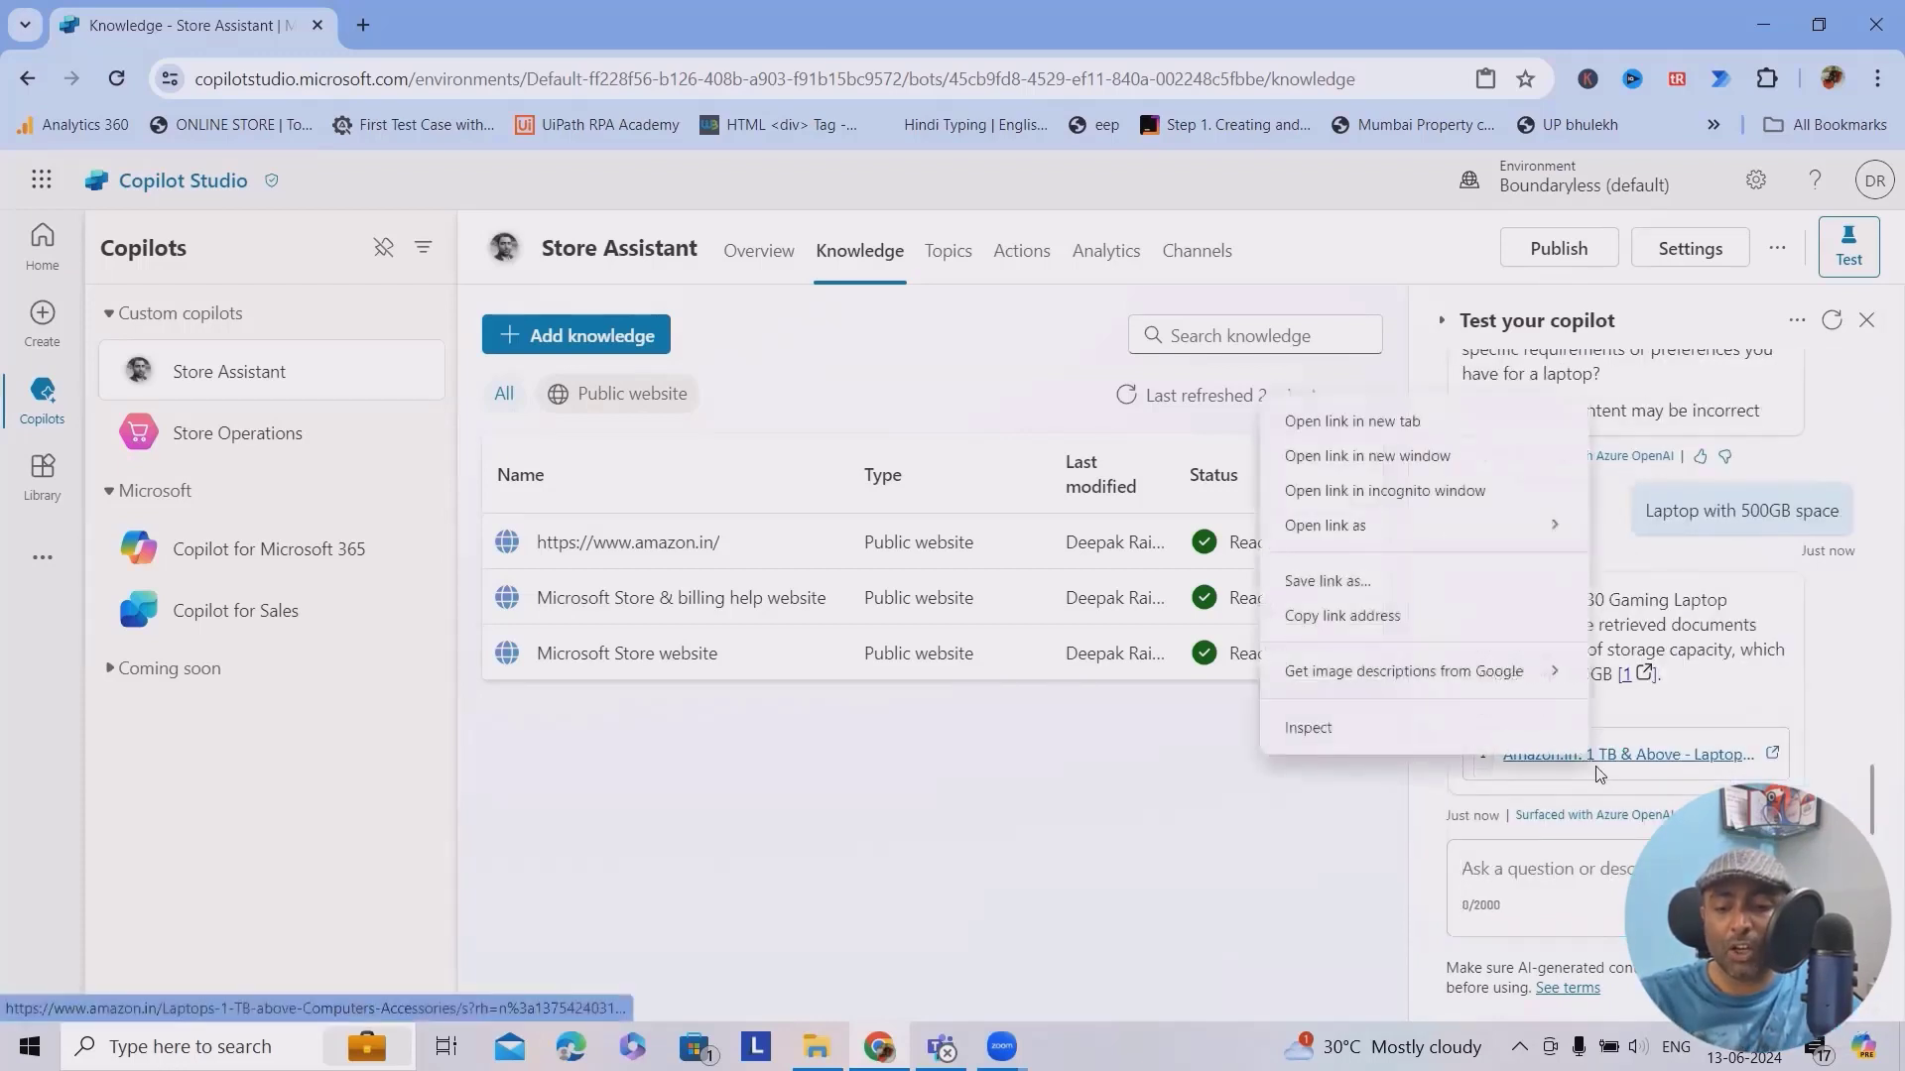
click(1362, 421)
click(475, 22)
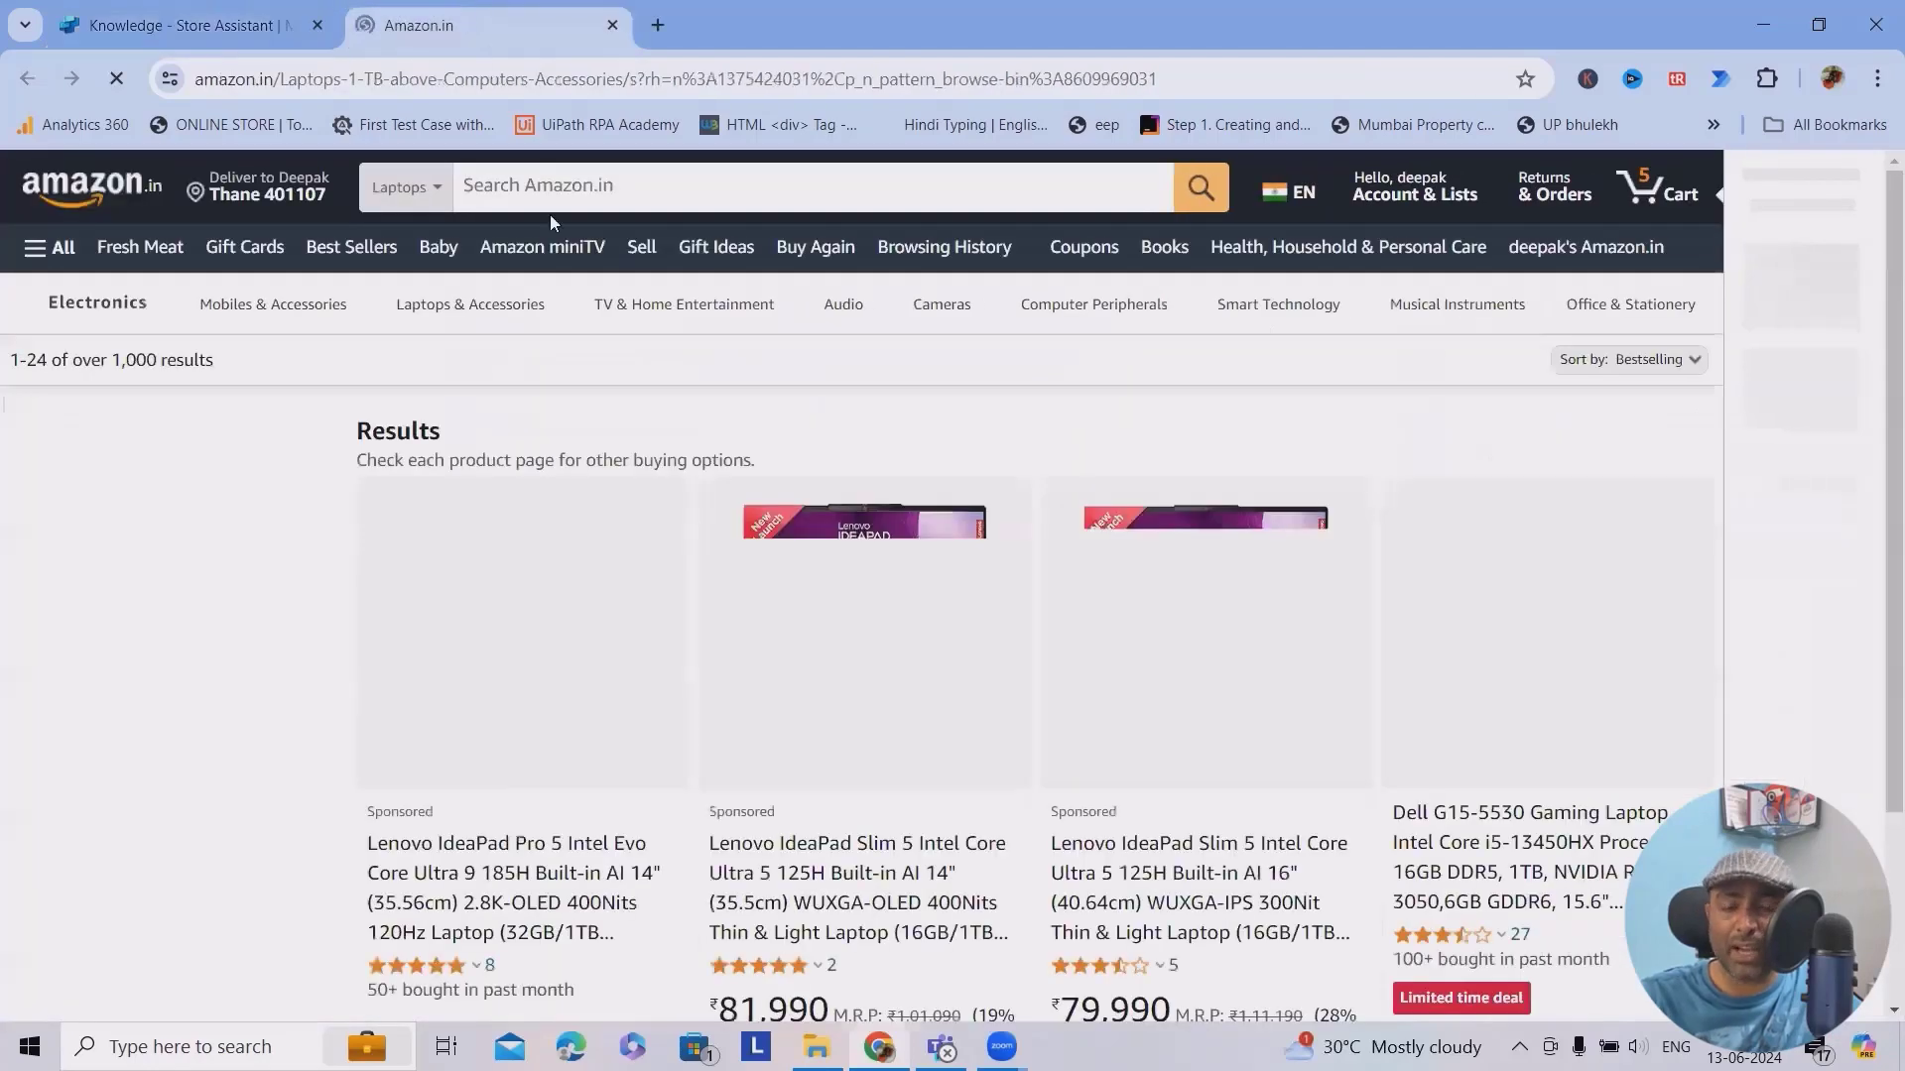
scroll(880, 826, down, 5)
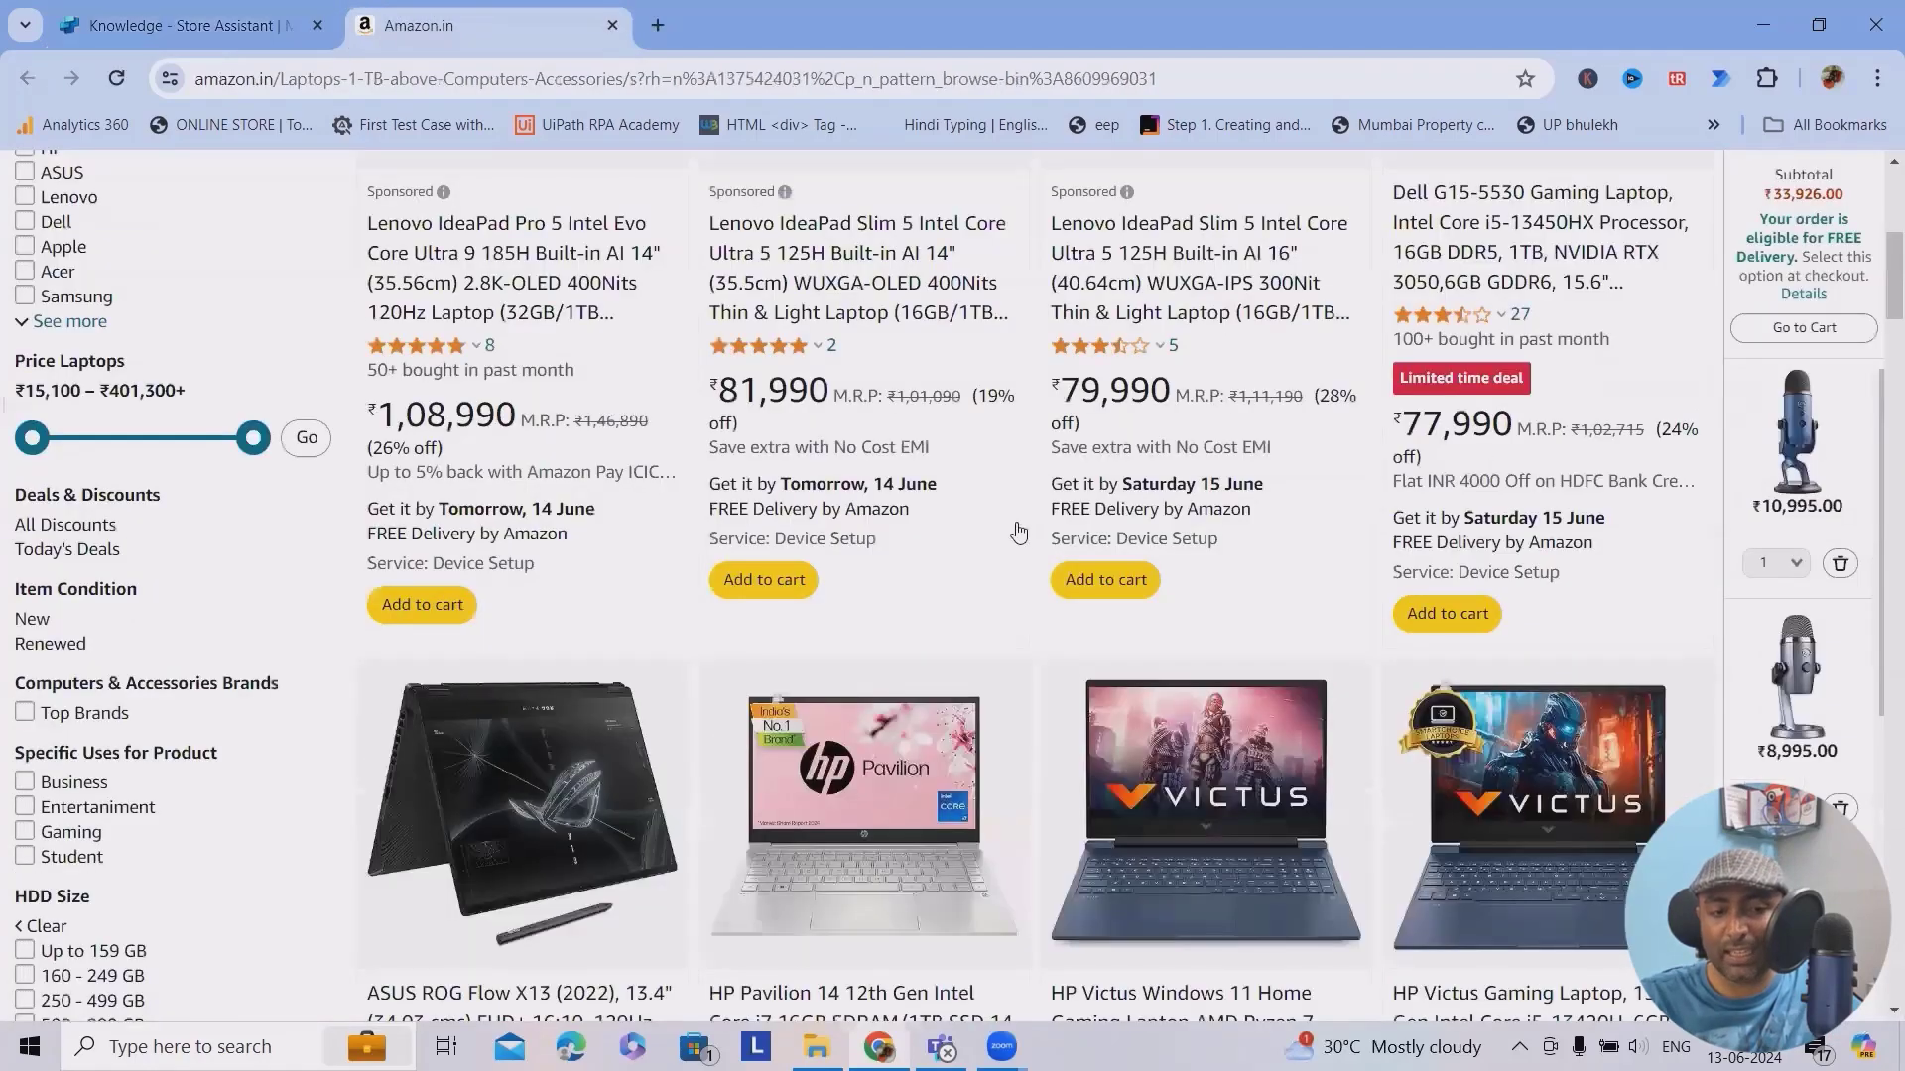
scroll(970, 618, up, 5)
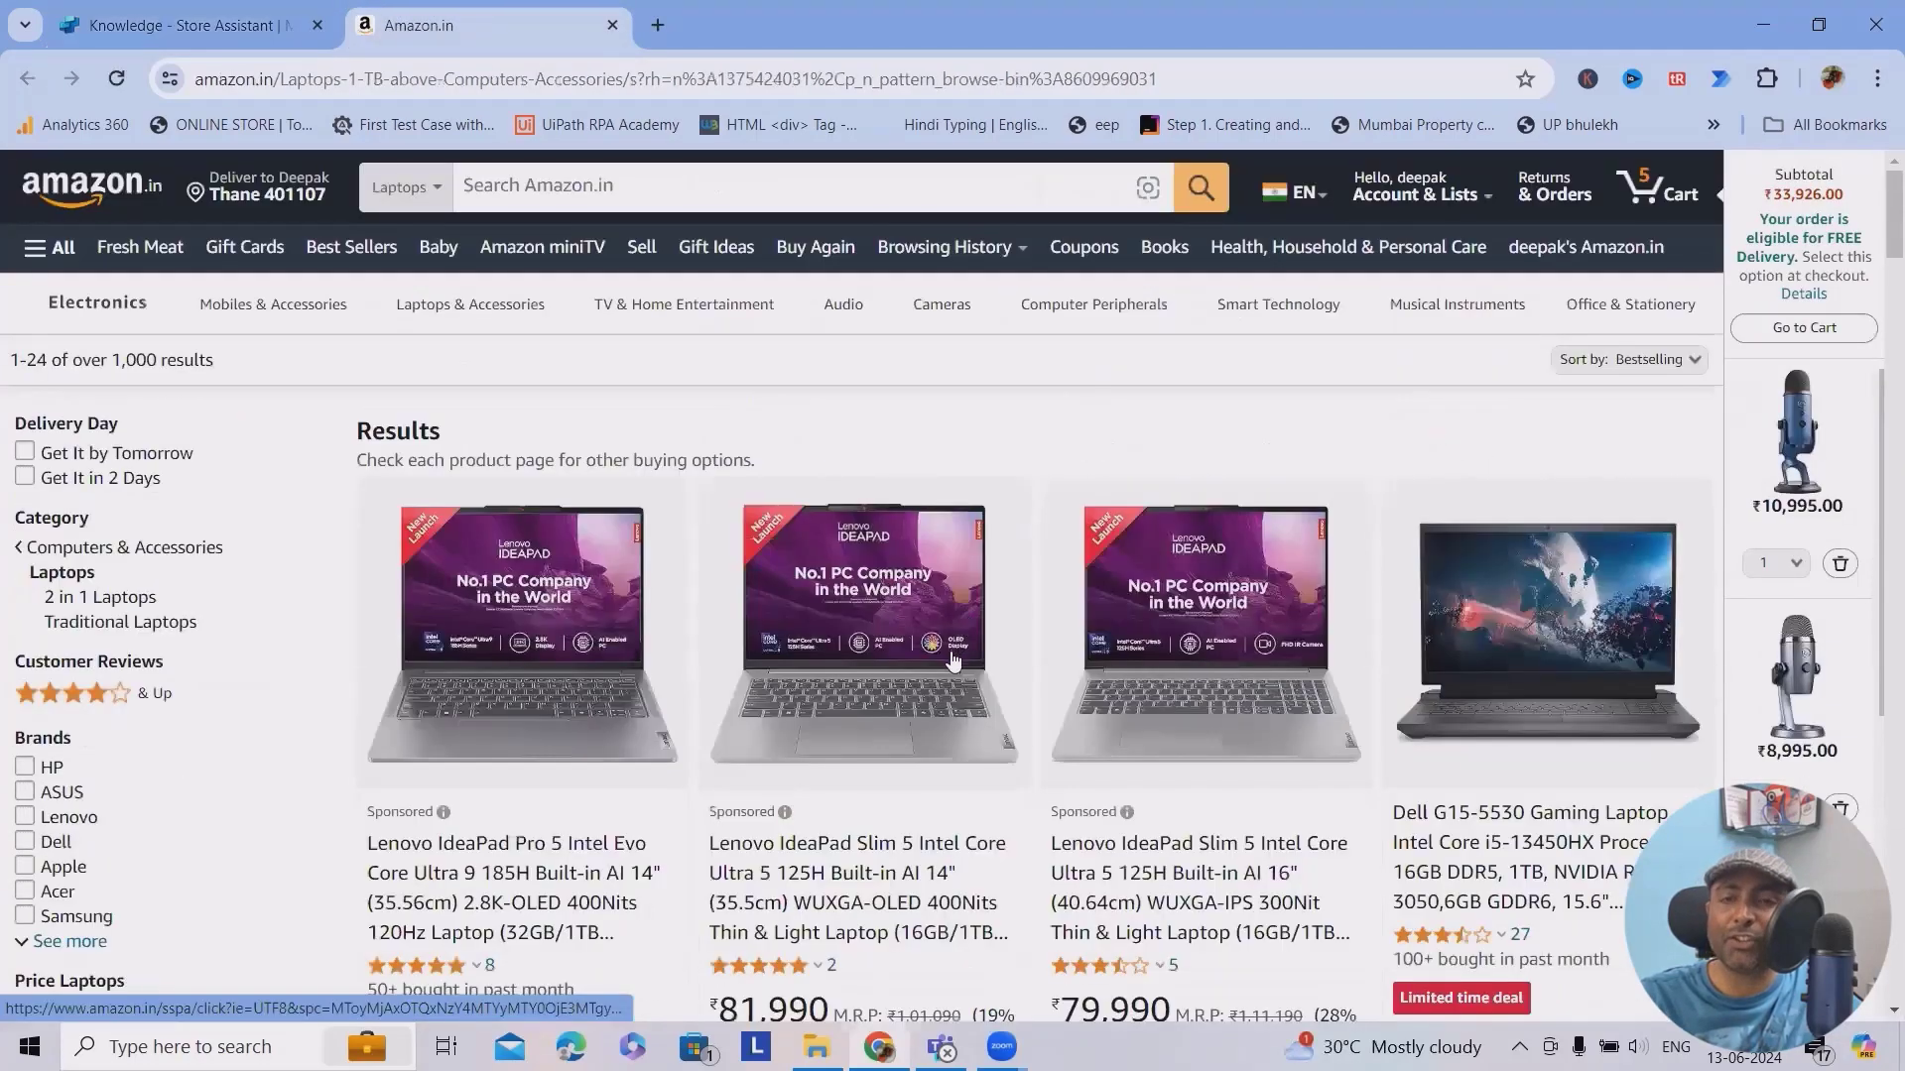
click(612, 26)
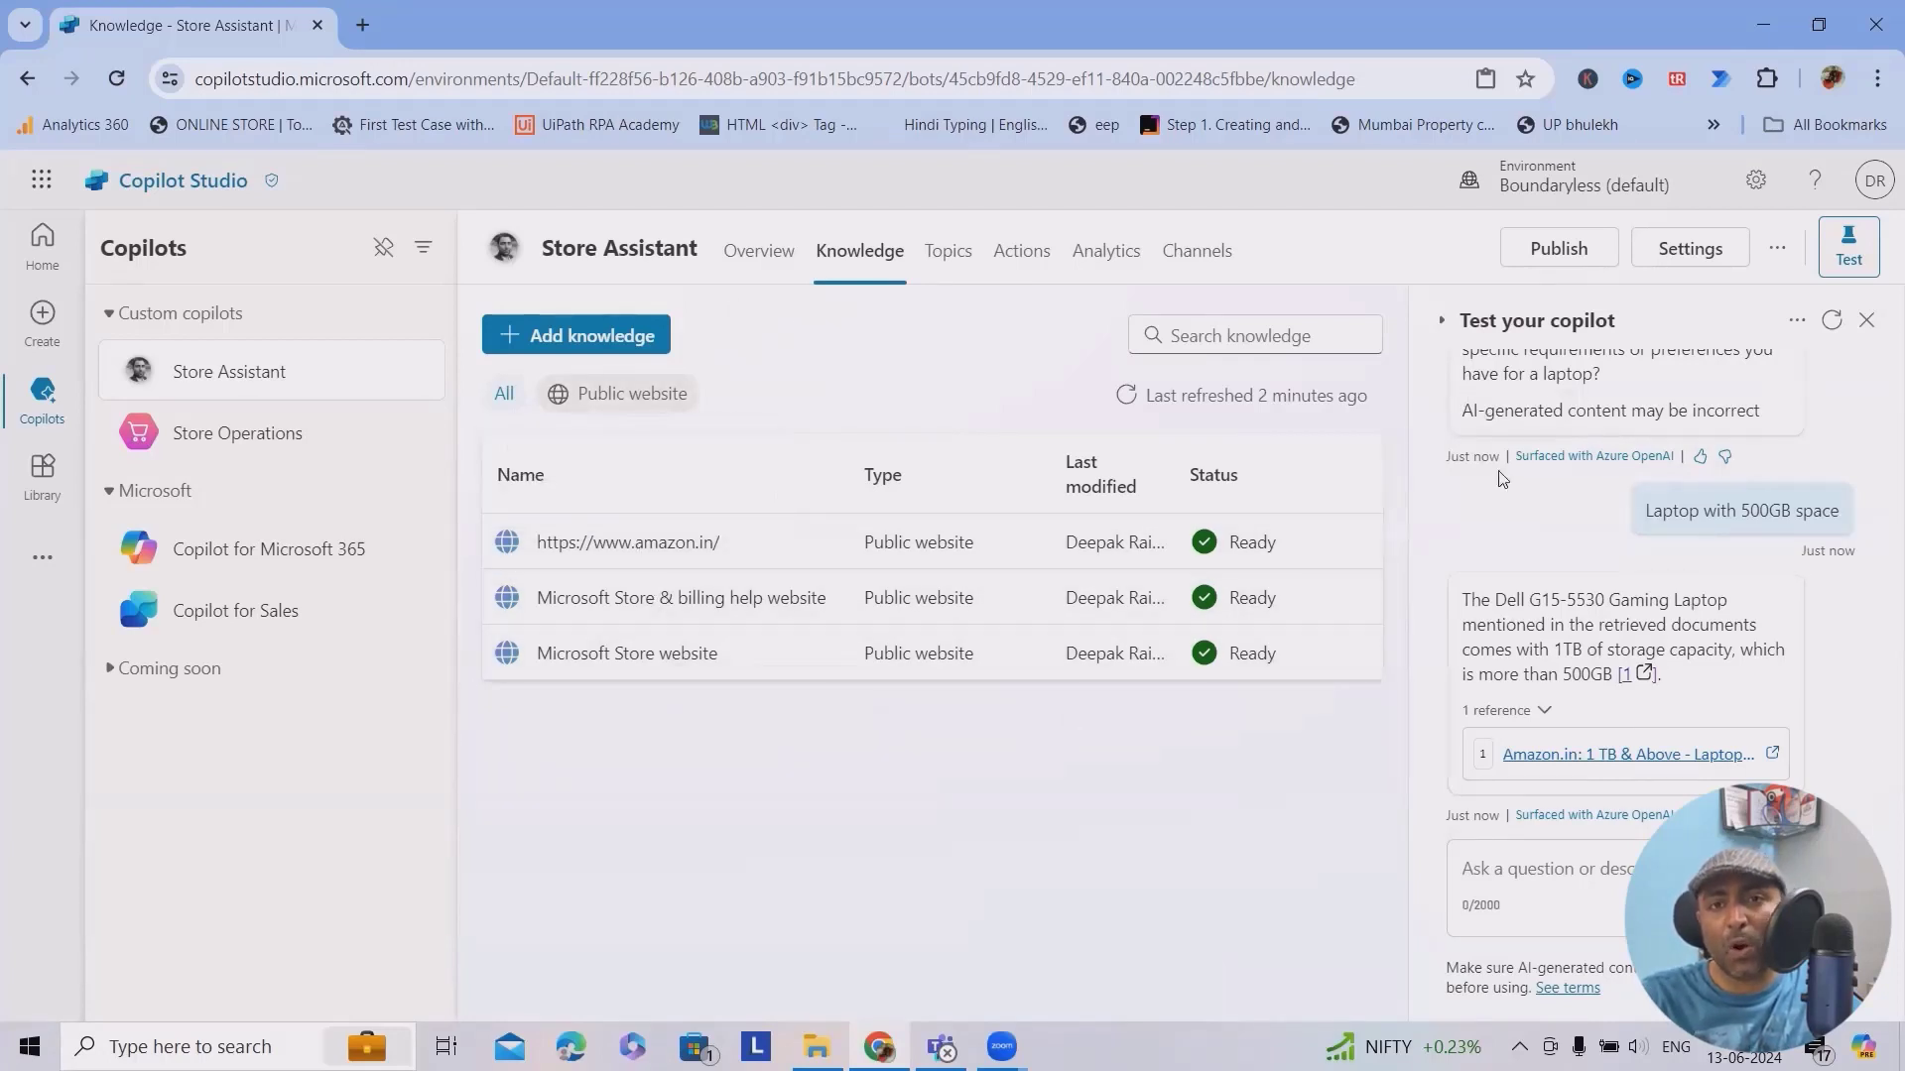
Publish the Store Assistant copilot, confirming in the Publish dialog
click(1559, 248)
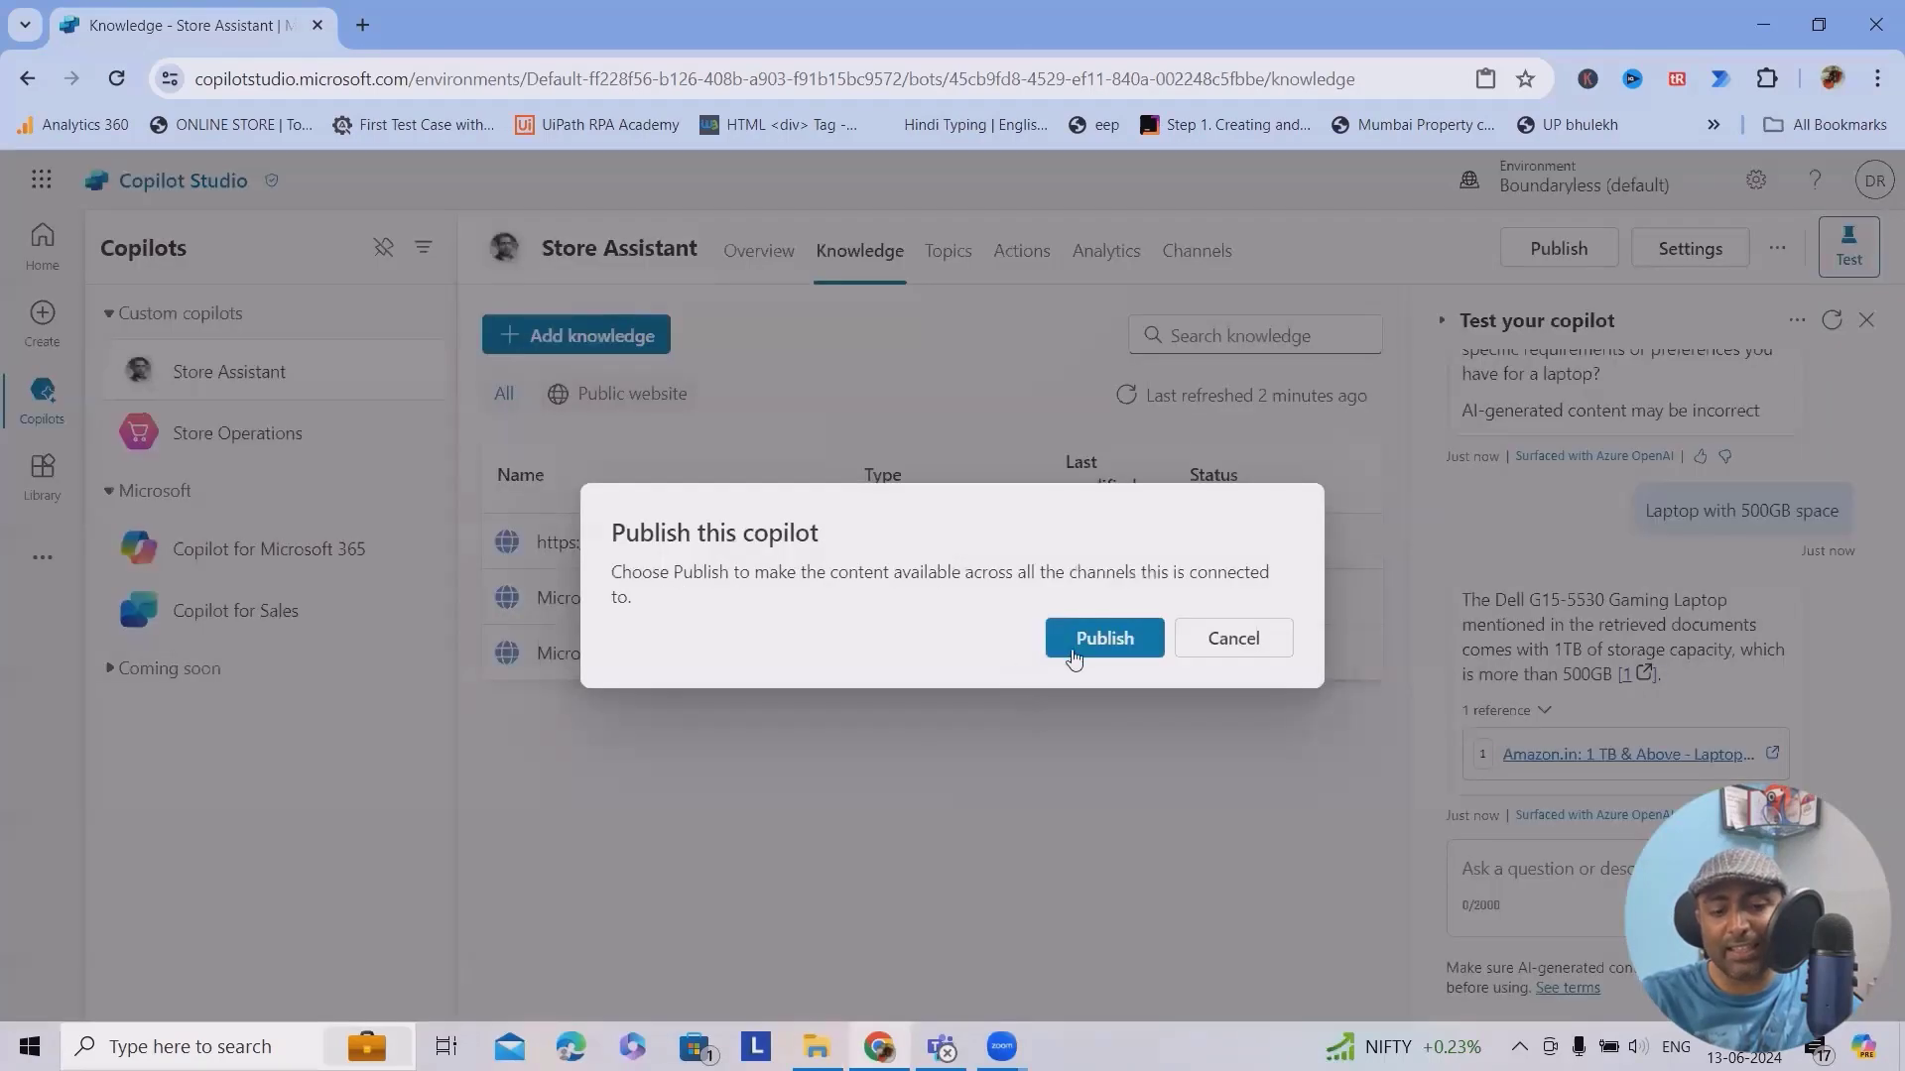
click(1075, 650)
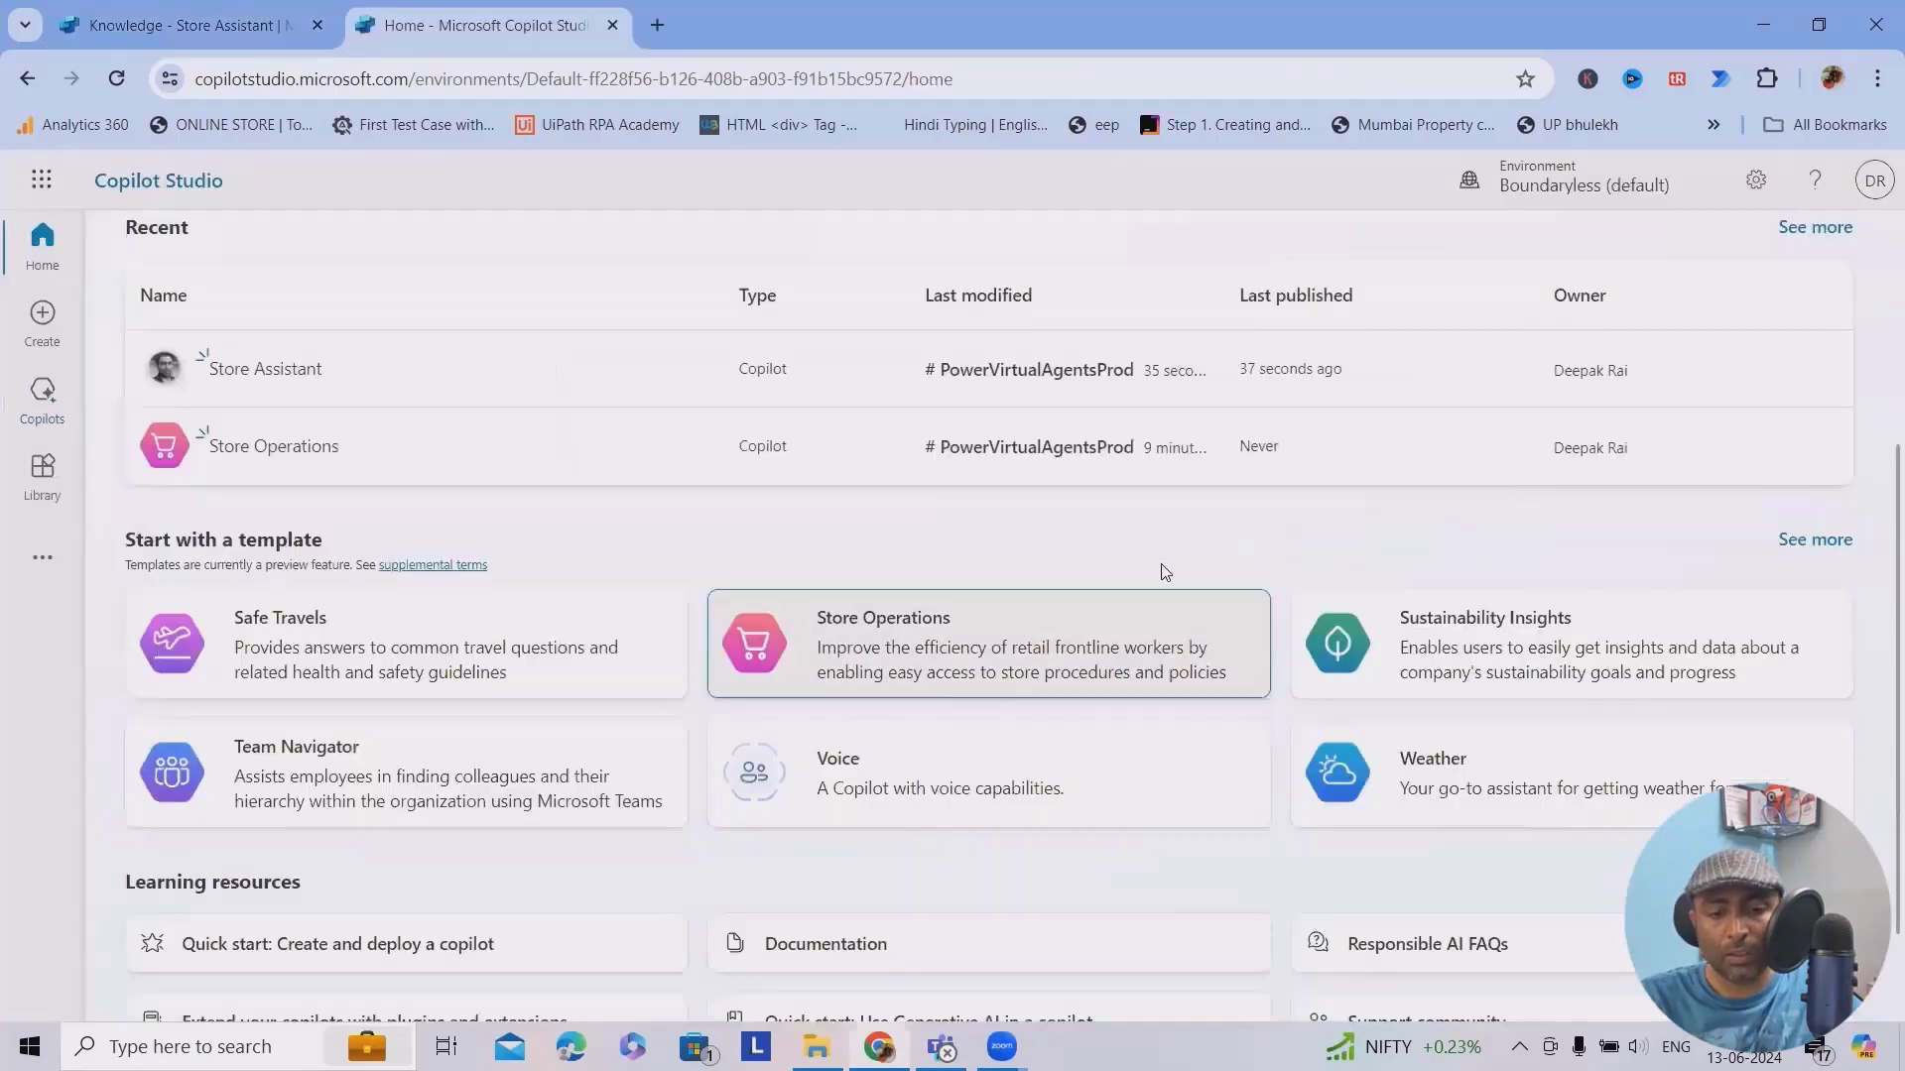
scroll(1129, 577, up, 2)
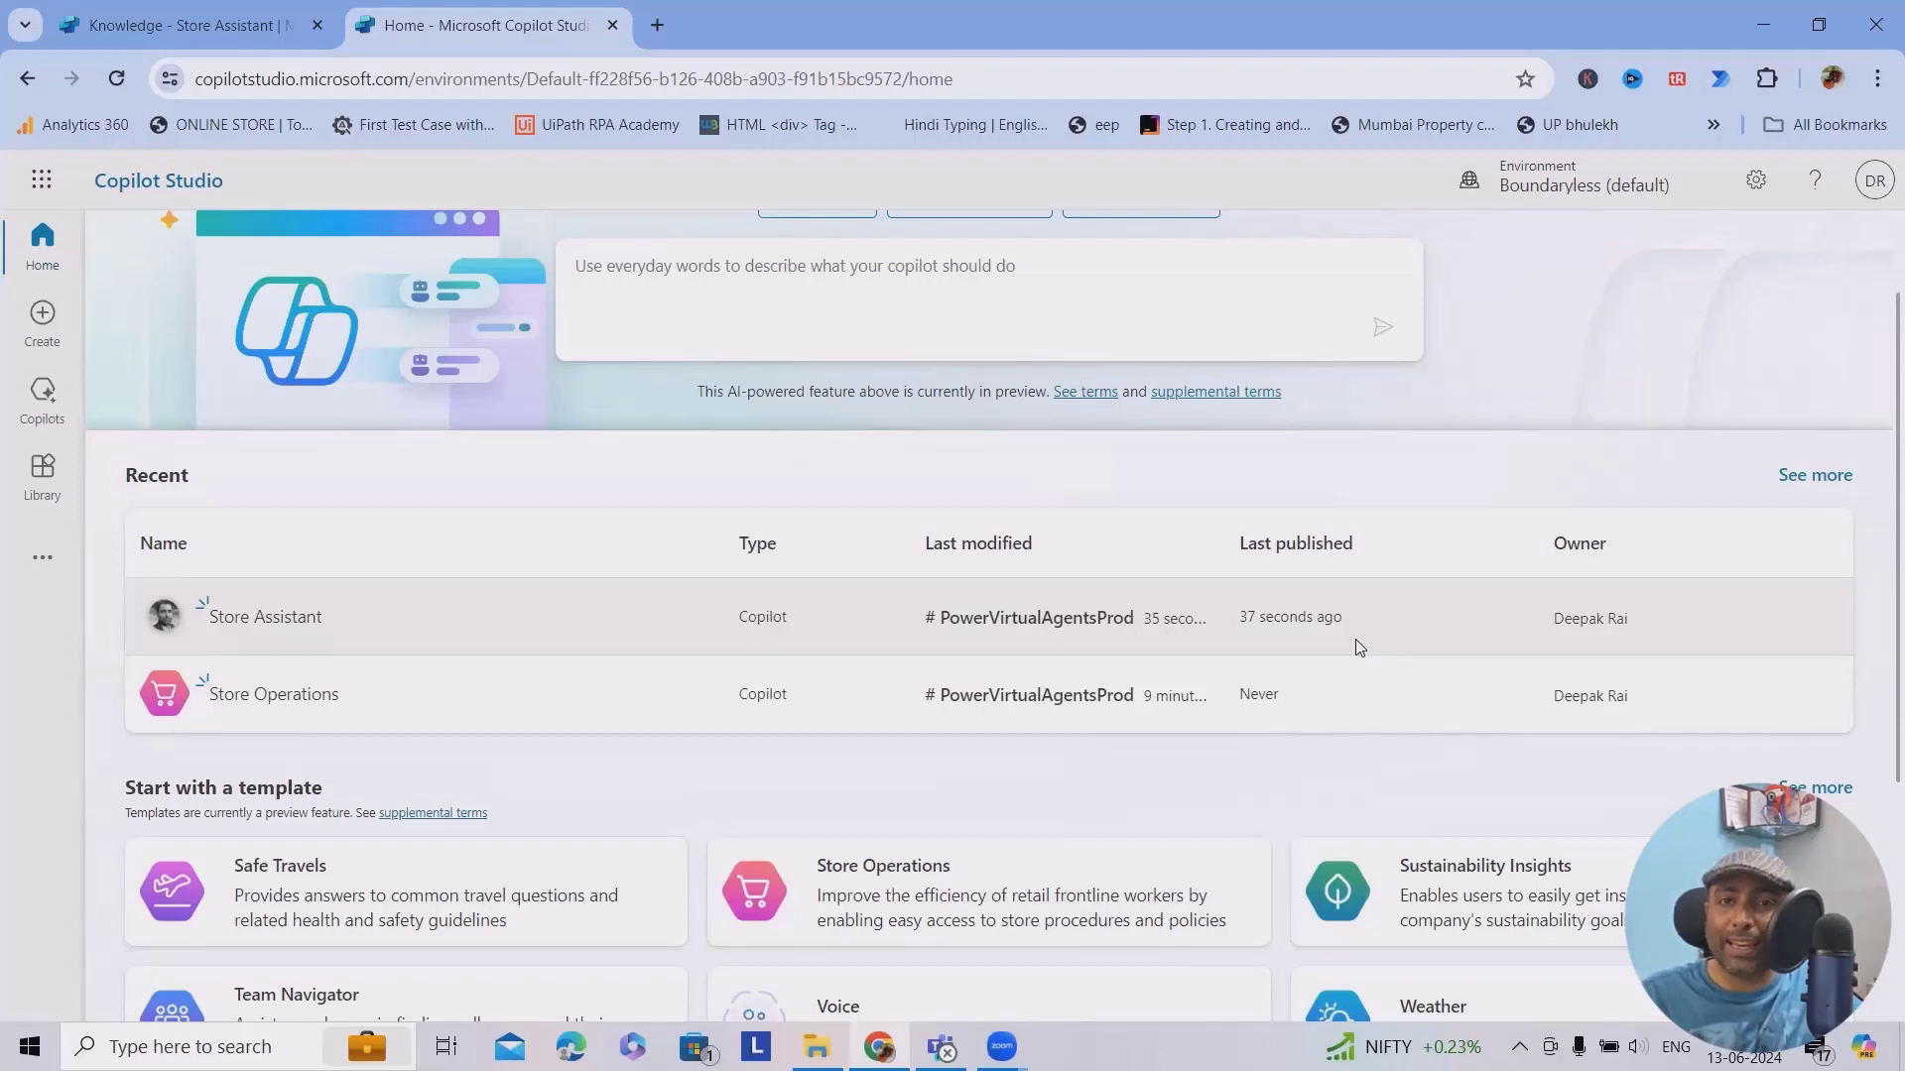
Switch back to the Knowledge - Store Assistant browser tab
key(ctrl+Tab)
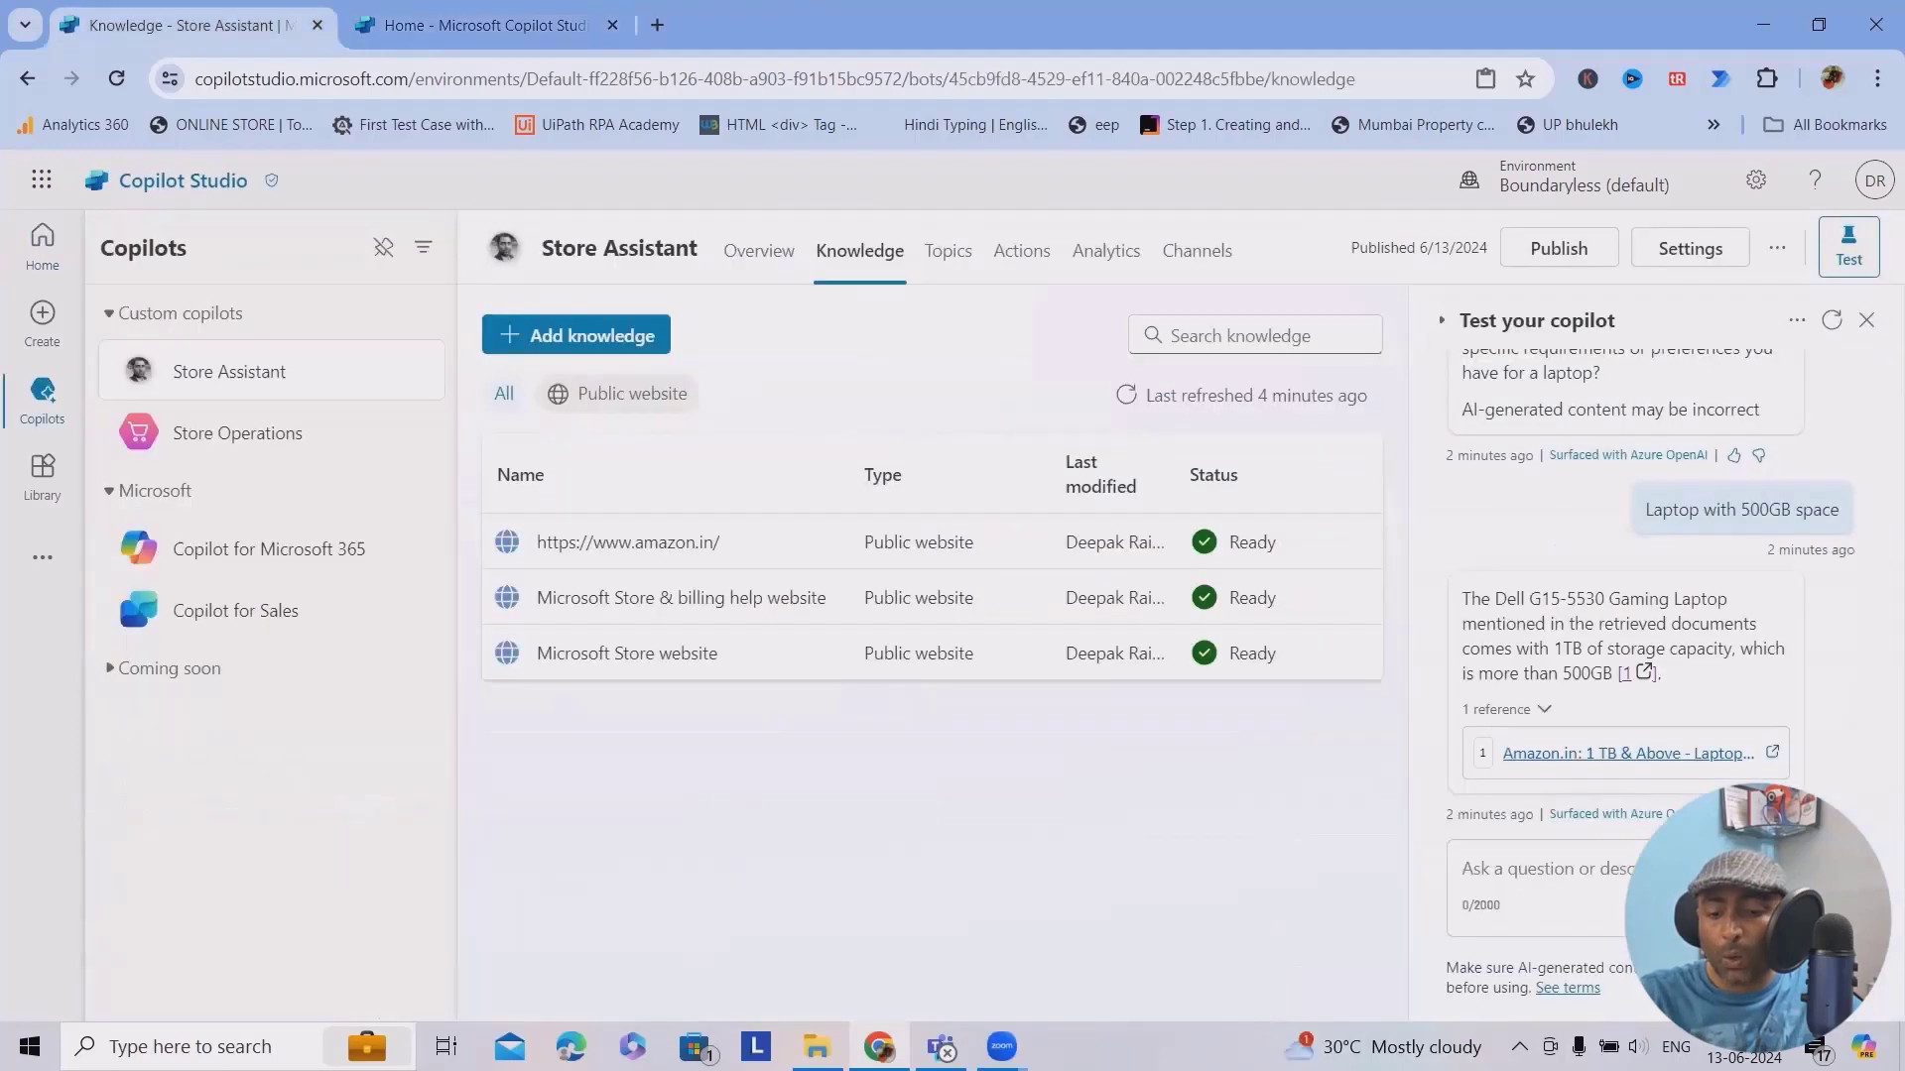